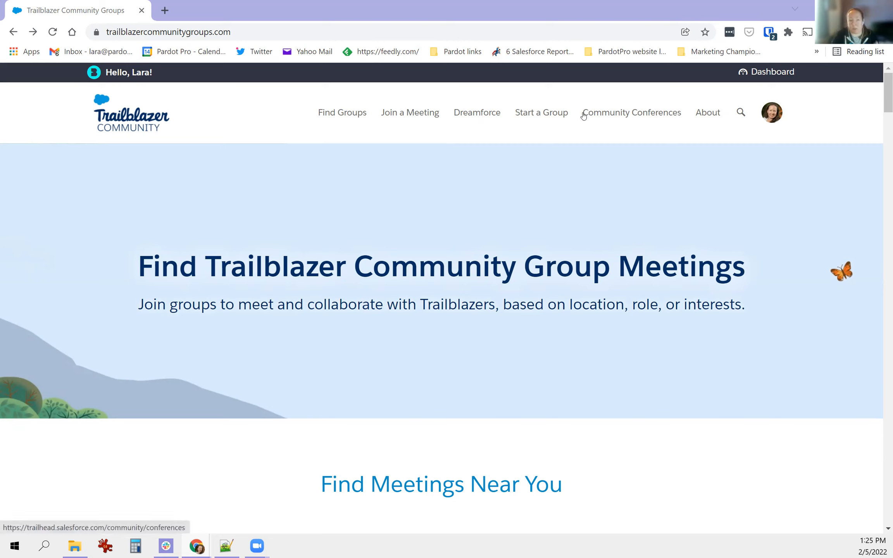
- Open the group dashboard's Events page, which lists the live ZoomInfo FormComplete event
{"action": "left_click", "coordinate": [771, 73]}
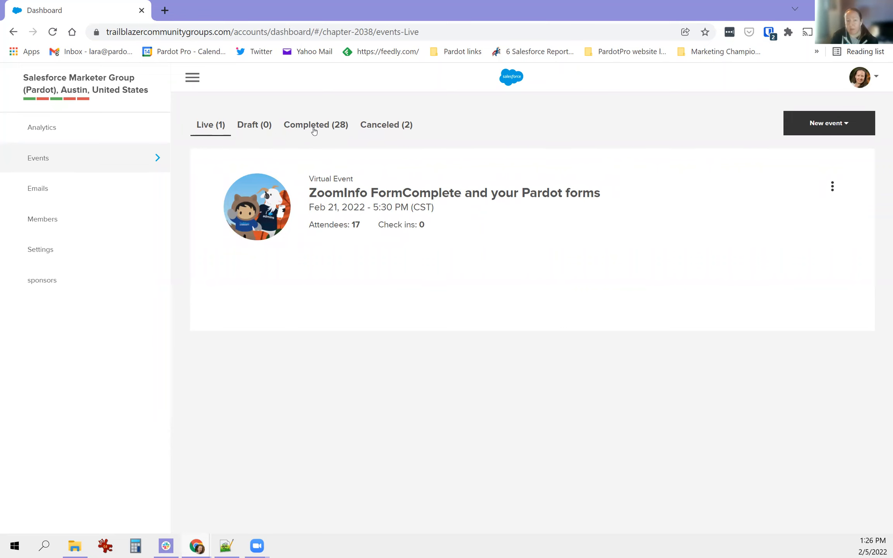
- Show the 28 completed events and open Naughty or Nice's public event page
{"action": "left_click", "coordinate": [308, 125]}
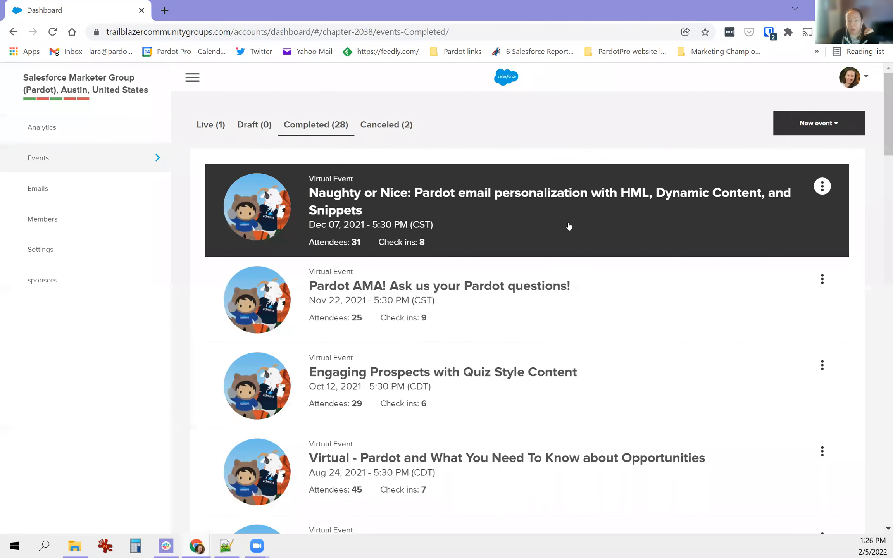
{"action": "left_click", "coordinate": [822, 187]}
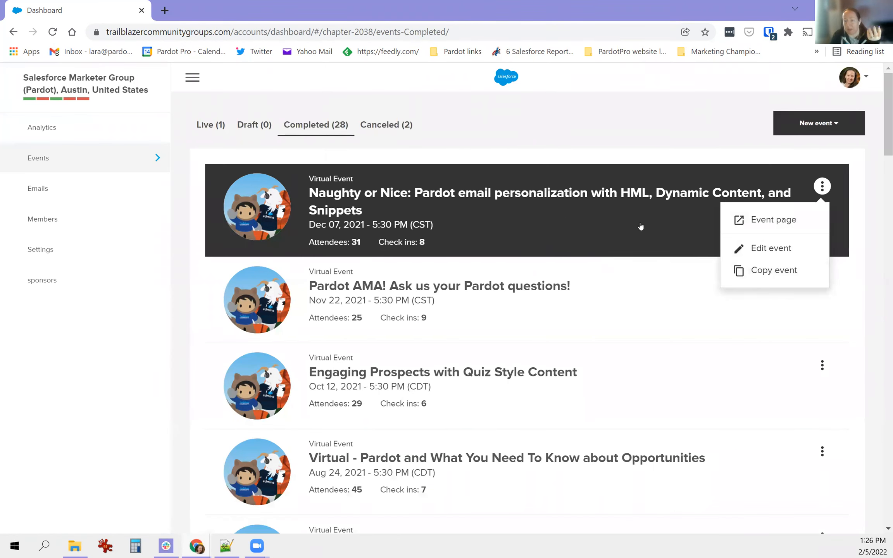
{"action": "left_click", "coordinate": [747, 221]}
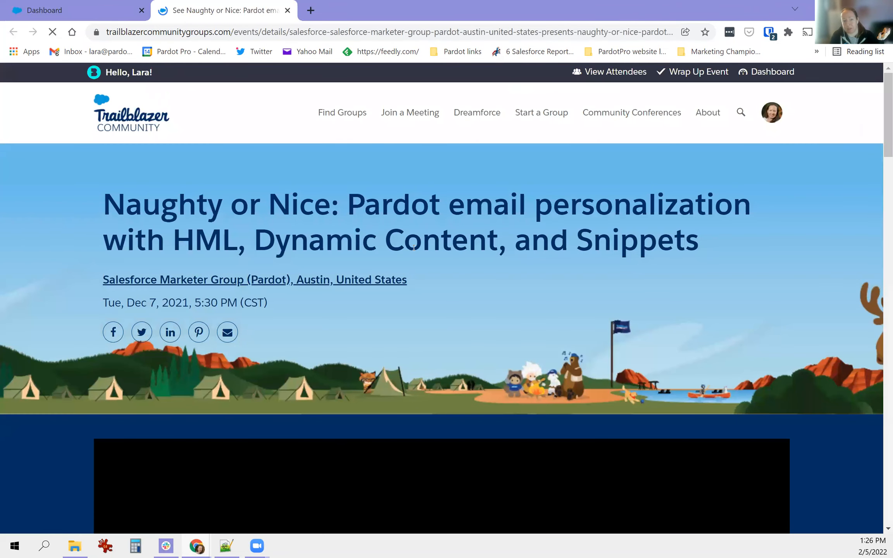
- Look over the Naughty or Nice event page, then close its browser tab
{"action": "left_click_drag", "start_coordinate": [127, 303], "coordinate": [189, 302]}
{"action": "scroll", "coordinate": [372, 395], "scroll_direction": "down", "scroll_amount": 5}
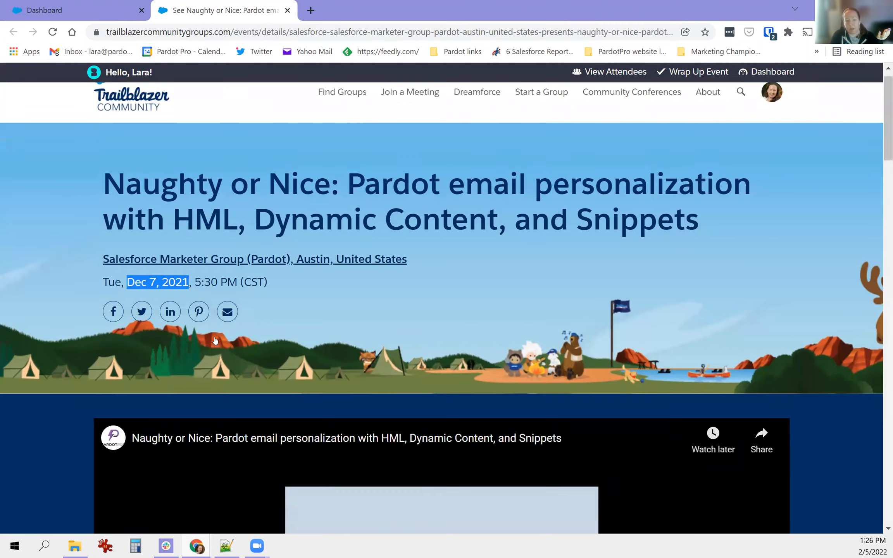
{"action": "scroll", "coordinate": [280, 362], "scroll_direction": "down", "scroll_amount": 3}
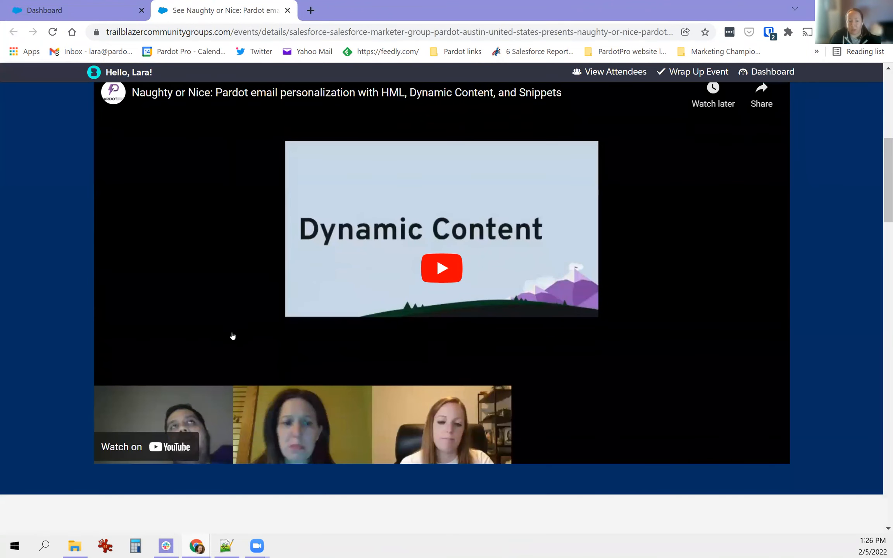
{"action": "scroll", "coordinate": [298, 289], "scroll_direction": "up", "scroll_amount": 9}
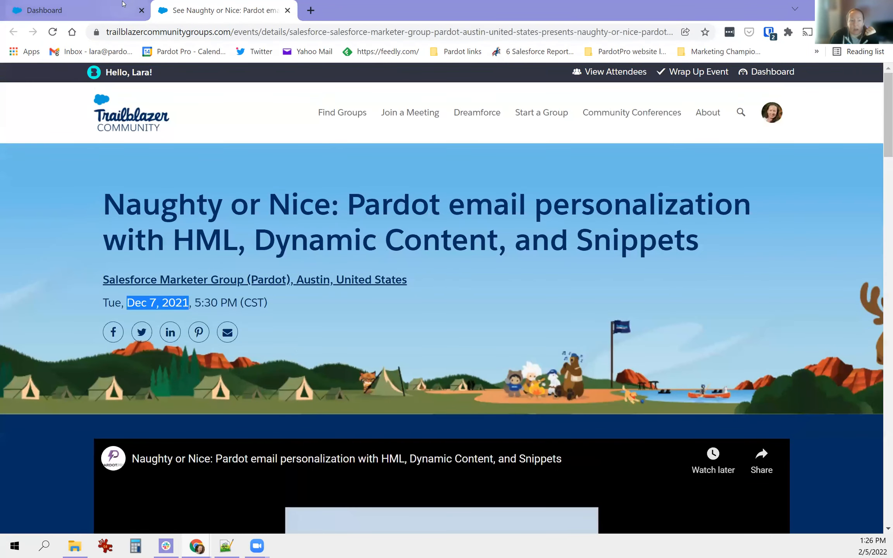
{"action": "left_click", "coordinate": [287, 11]}
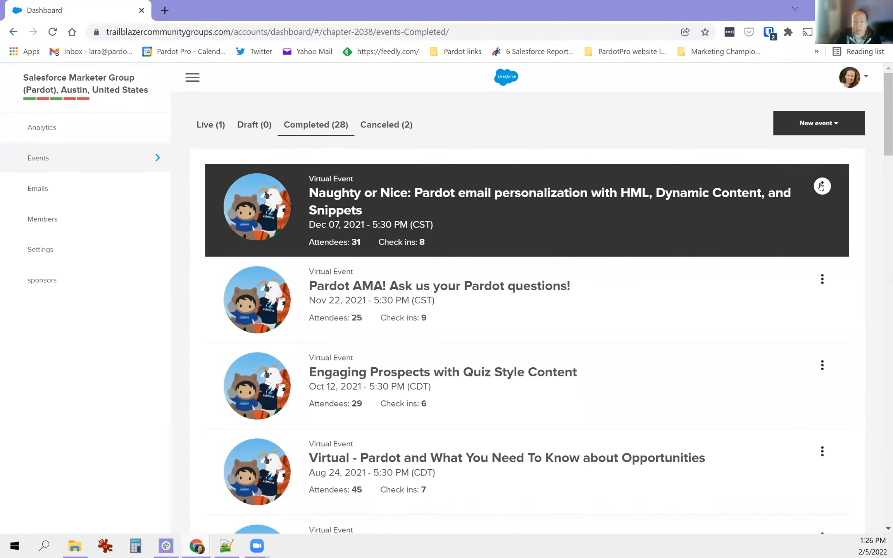
- Open the Naughty or Nice event in edit mode on its Wrap Up tab
{"action": "left_click", "coordinate": [821, 186]}
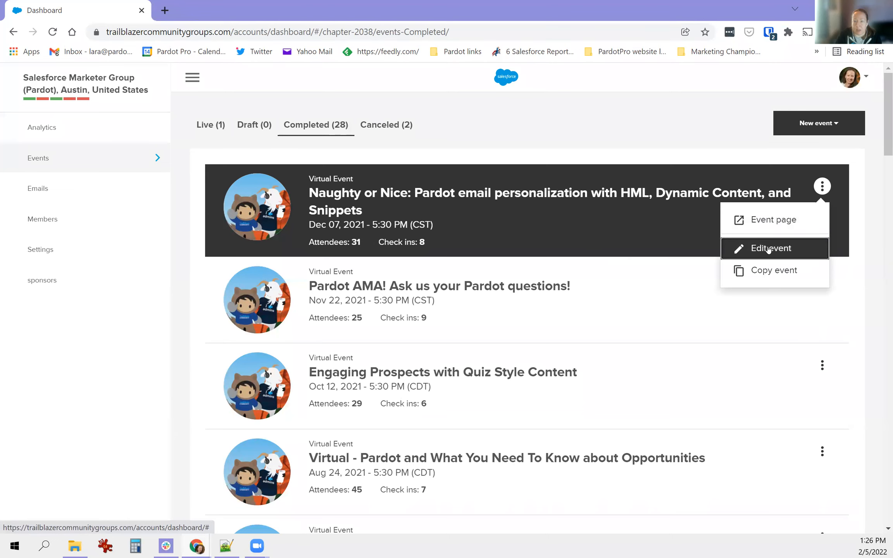
{"action": "left_click", "coordinate": [769, 250]}
{"action": "left_click", "coordinate": [417, 126]}
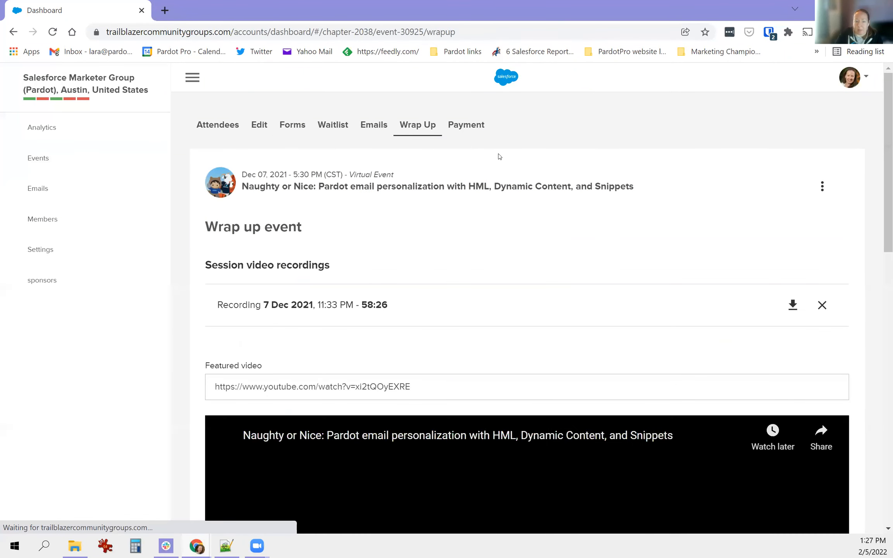
- Review the featured video setting, then return to the Live events list
{"action": "left_click_drag", "start_coordinate": [209, 368], "coordinate": [279, 368]}
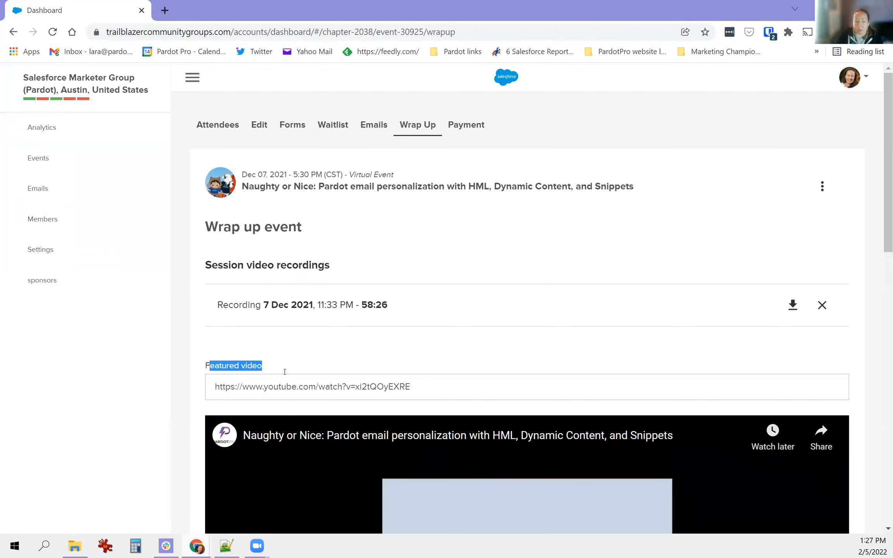
{"action": "scroll", "coordinate": [332, 322], "scroll_direction": "down", "scroll_amount": 1}
{"action": "scroll", "coordinate": [342, 333], "scroll_direction": "down", "scroll_amount": 3}
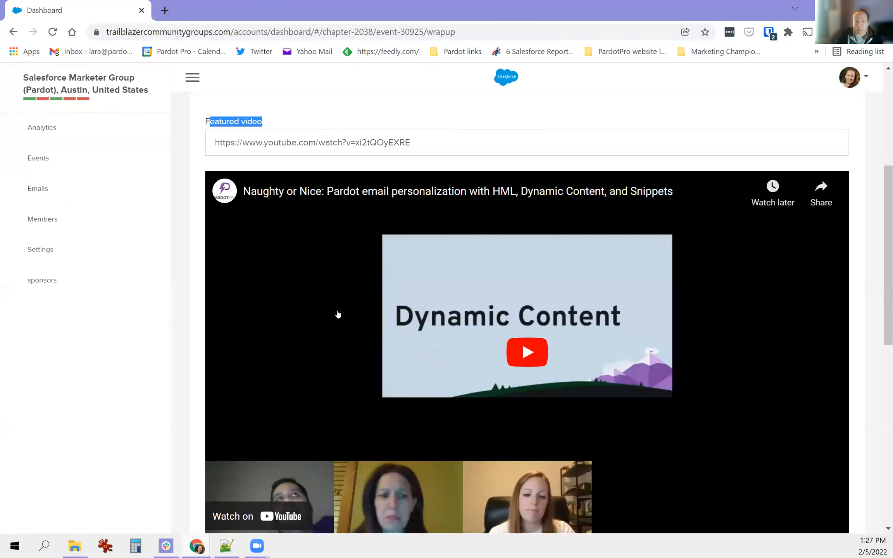
{"action": "scroll", "coordinate": [341, 312], "scroll_direction": "up", "scroll_amount": 5}
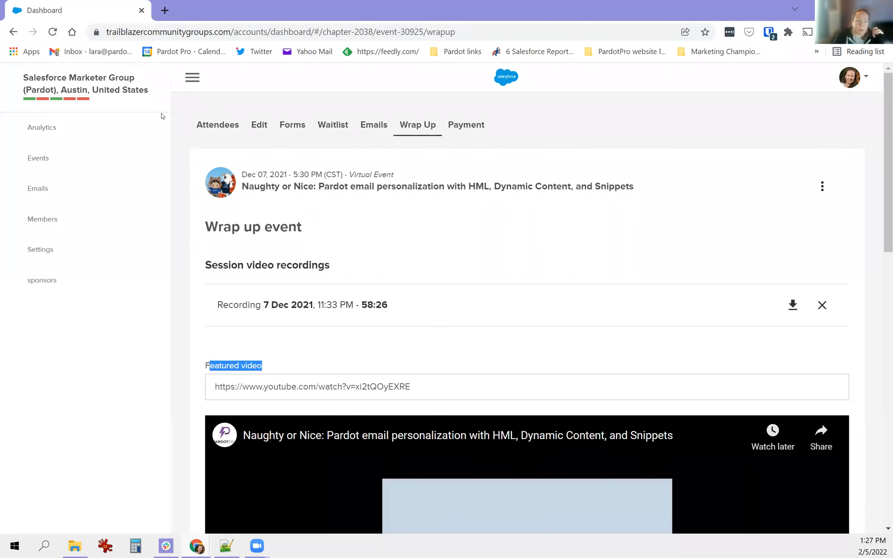
{"action": "left_click", "coordinate": [48, 160]}
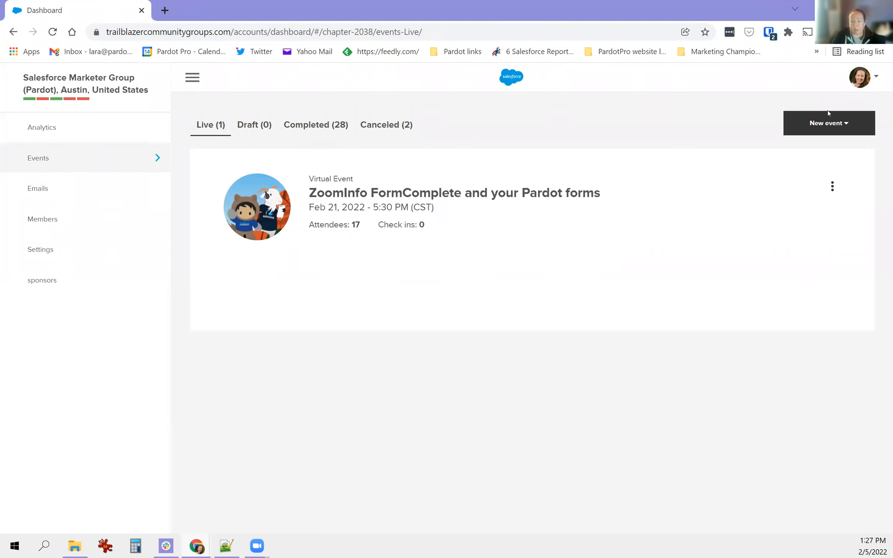
- Open the New event dropdown listing Dreamforce Watch Party, Conference, Panel and Workshop
{"action": "left_click", "coordinate": [829, 132]}
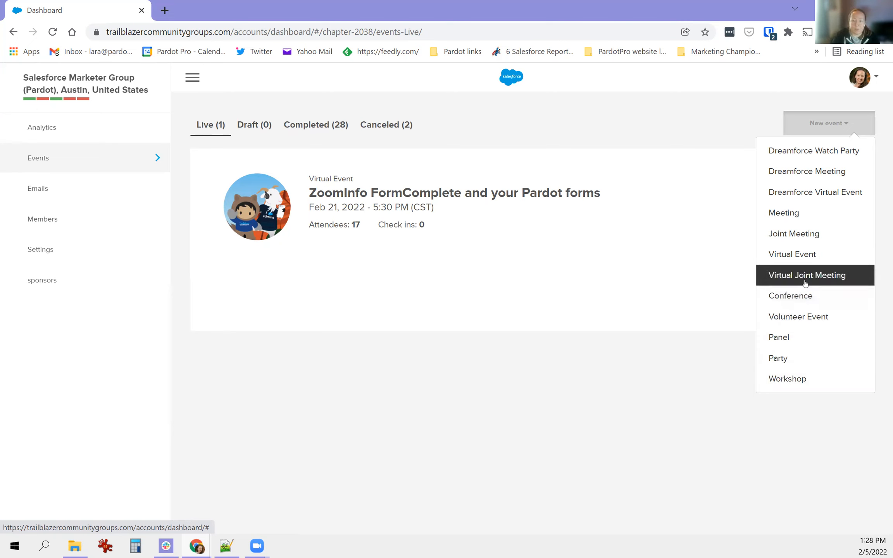
- Start a Virtual Event and scroll down to its blank Title field
{"action": "left_click", "coordinate": [805, 257]}
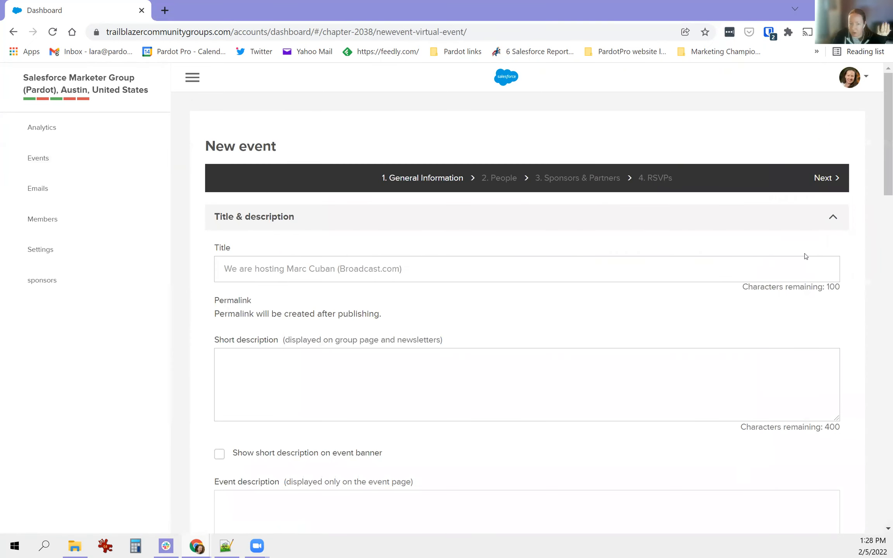
{"action": "left_click_drag", "start_coordinate": [217, 146], "coordinate": [297, 146]}
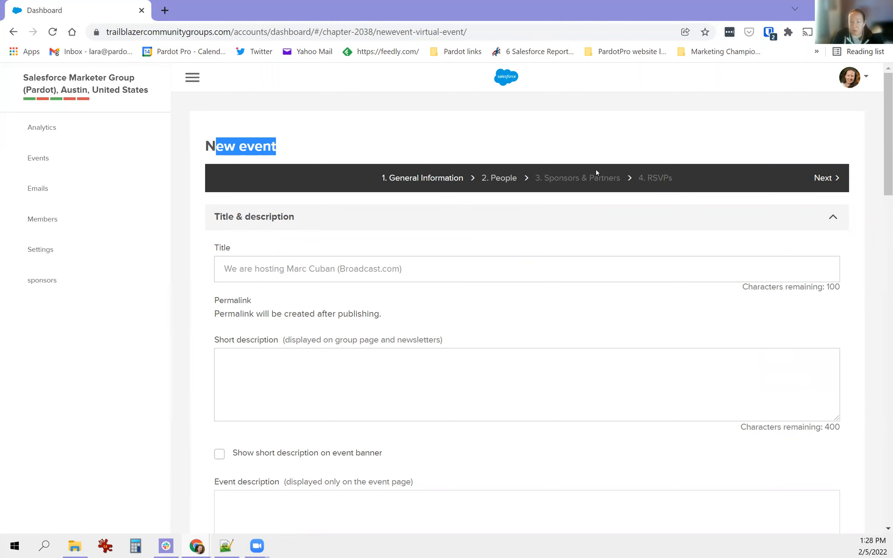
{"action": "scroll", "coordinate": [578, 157], "scroll_direction": "down", "scroll_amount": 3}
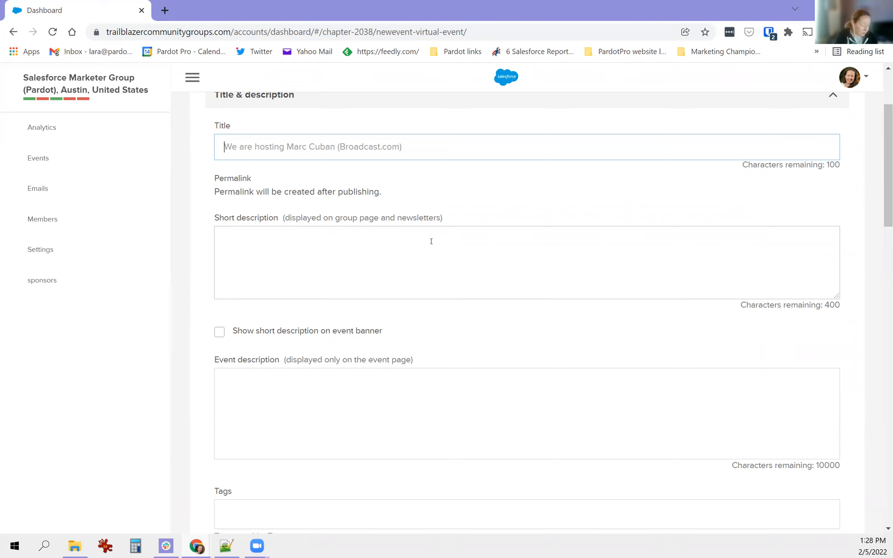
- Title the event 'Pardot AMA - ask me anything open office hours' and note the 400-character short description limit
{"action": "type", "text": "Pa"}
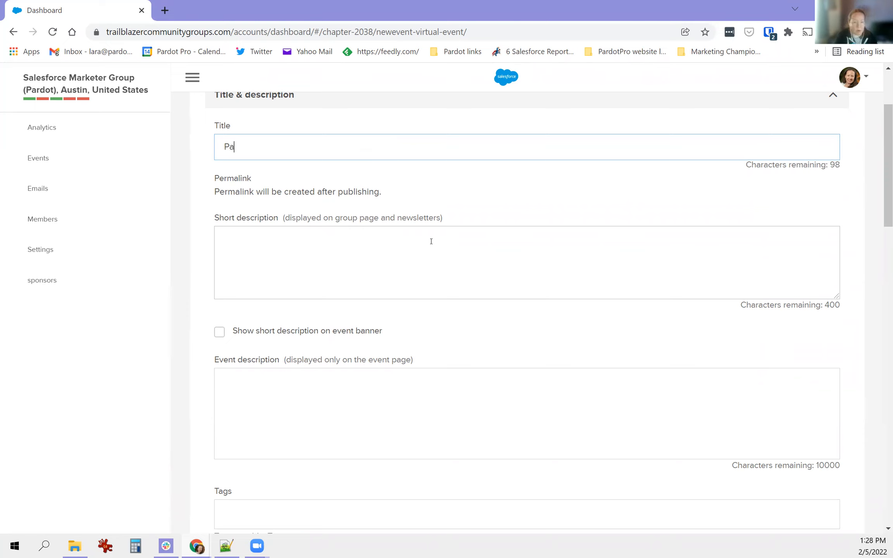
{"action": "type", "text": "rdot AMA - ask"}
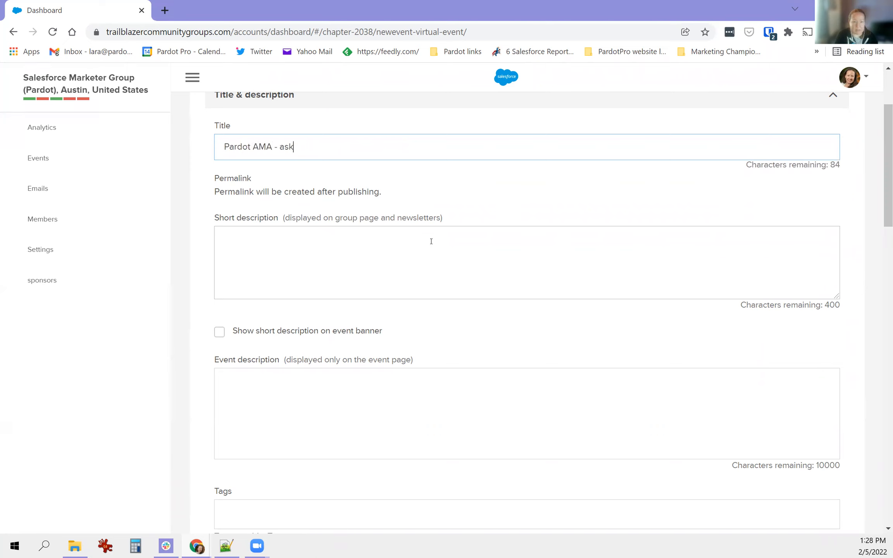
{"action": "type", "text": " me anything open offic"}
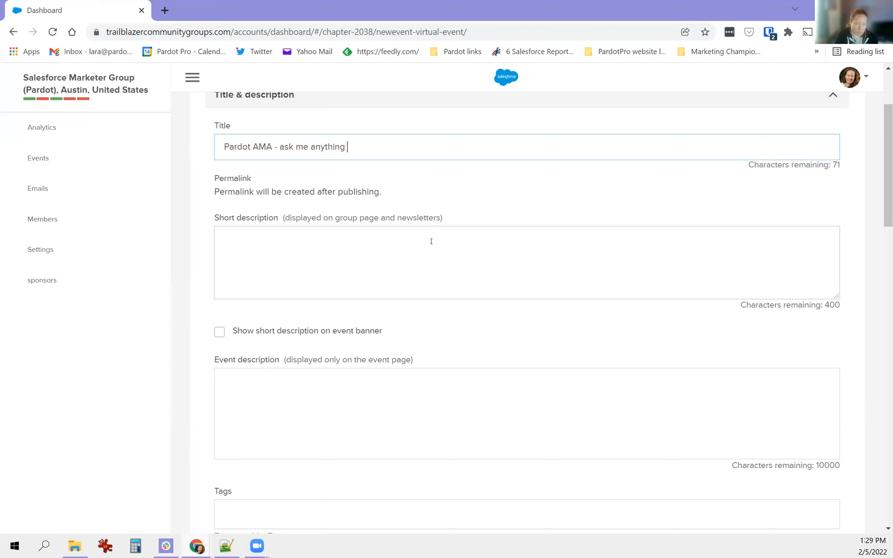
{"action": "type", "text": "e hours"}
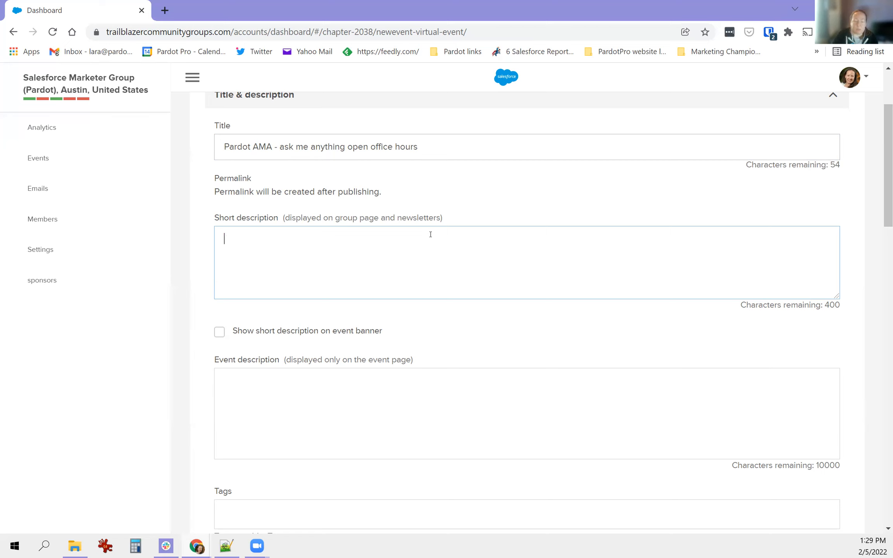
{"action": "double_click", "coordinate": [406, 219]}
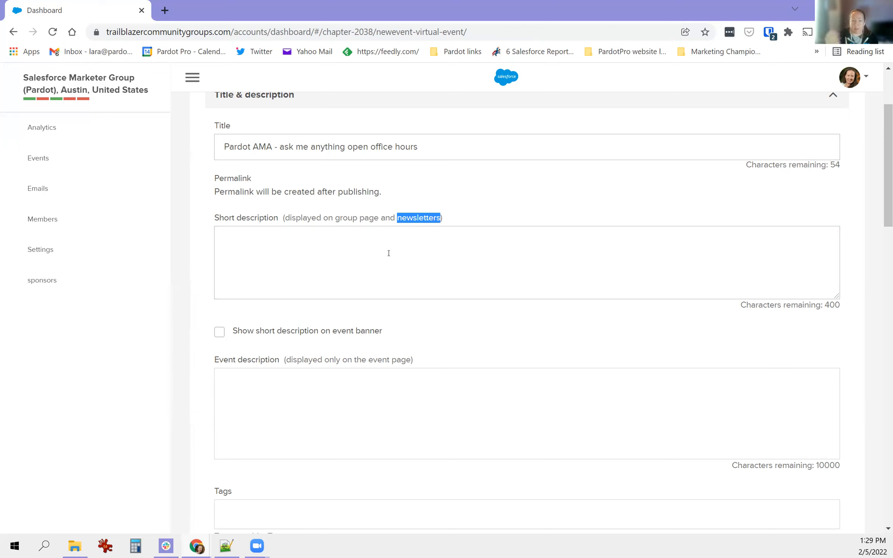
{"action": "left_click", "coordinate": [306, 248]}
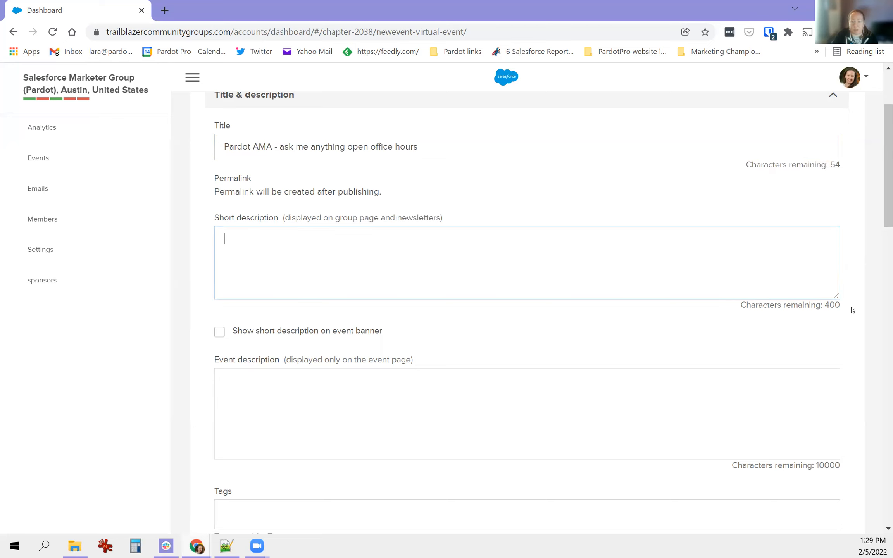
{"action": "left_click_drag", "start_coordinate": [834, 303], "coordinate": [741, 305]}
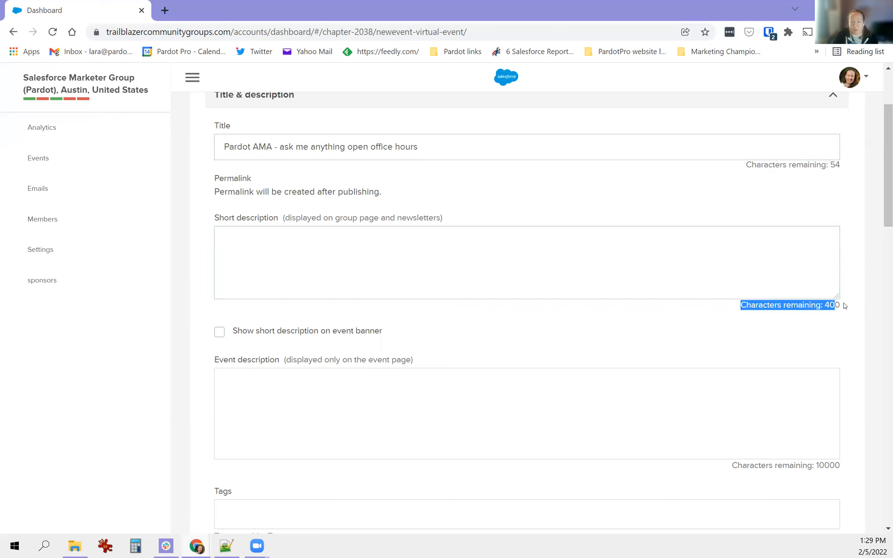
{"action": "left_click", "coordinate": [839, 304]}
{"action": "left_click_drag", "start_coordinate": [857, 309], "coordinate": [817, 304]}
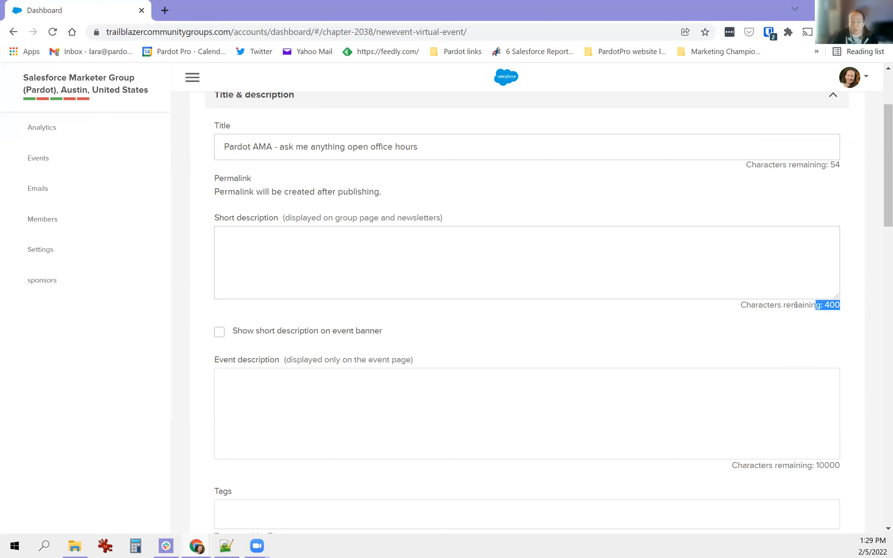
{"action": "left_click", "coordinate": [325, 396]}
{"action": "scroll", "coordinate": [301, 382], "scroll_direction": "down", "scroll_amount": 1}
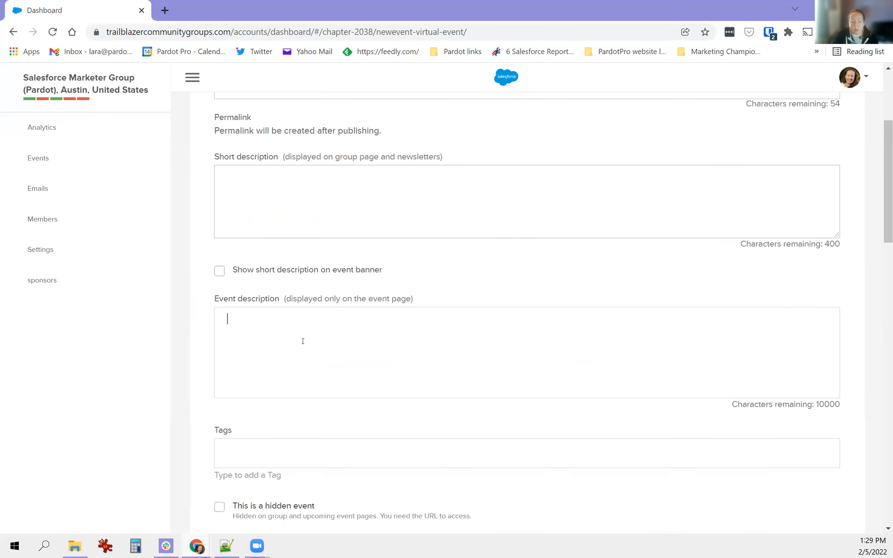
- Write the description headline 'Join us for a Virtual meeting where we answer all your Pardot questions'
{"action": "left_click_drag", "start_coordinate": [825, 404], "coordinate": [841, 404]}
{"action": "left_click", "coordinate": [329, 335]}
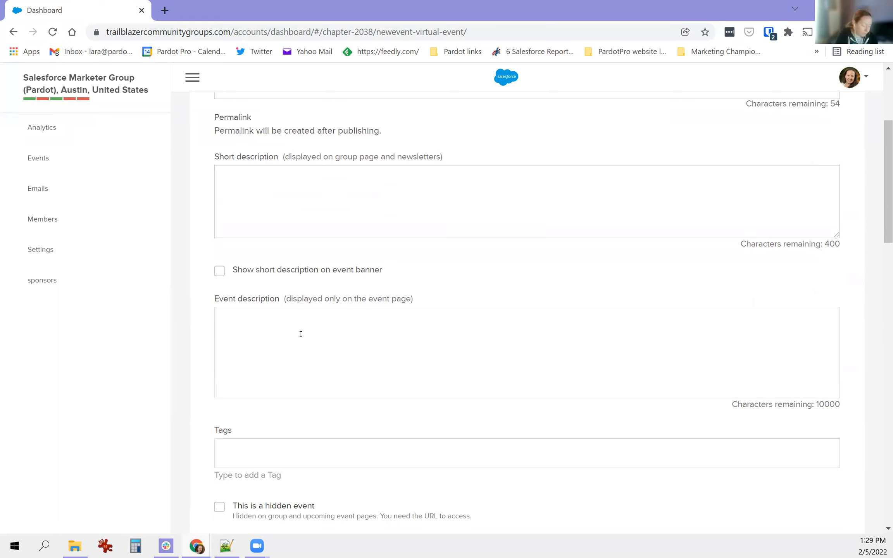
{"action": "type", "text": "Join us for a Virtuatl me"}
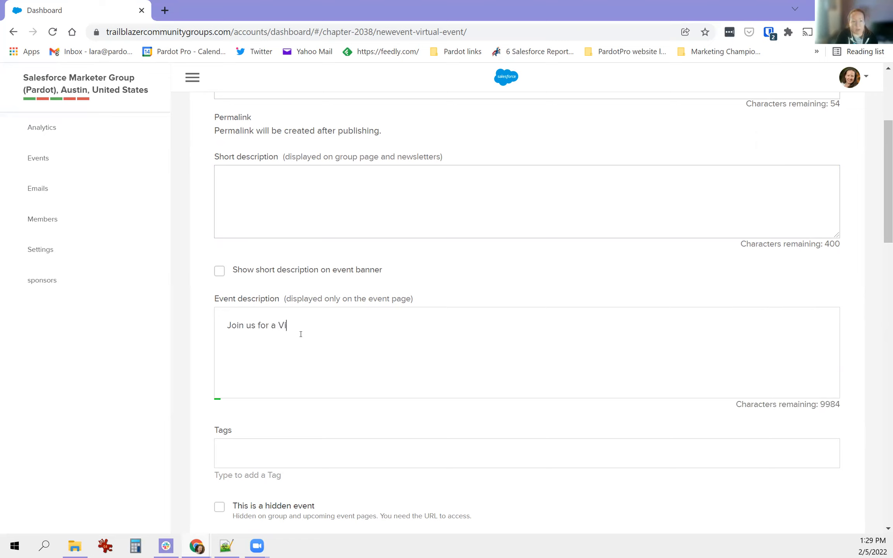
{"action": "key", "text": "BackSpace"}
{"action": "key", "text": "BackSpace"}
{"action": "key", "text": "BackSpace"}
{"action": "key", "text": "BackSpace"}
{"action": "key", "text": "BackSpace"}
{"action": "type", "text": "l meeti"}
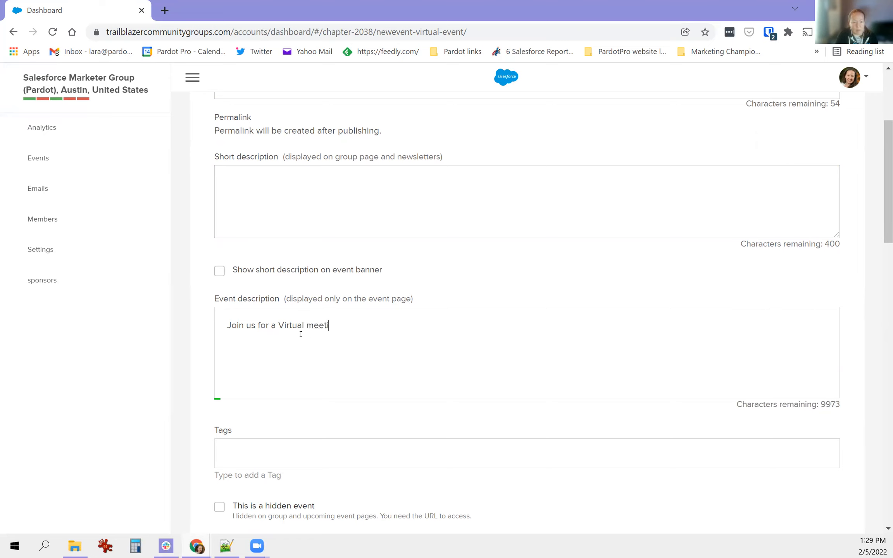
{"action": "type", "text": "ng where we ans"}
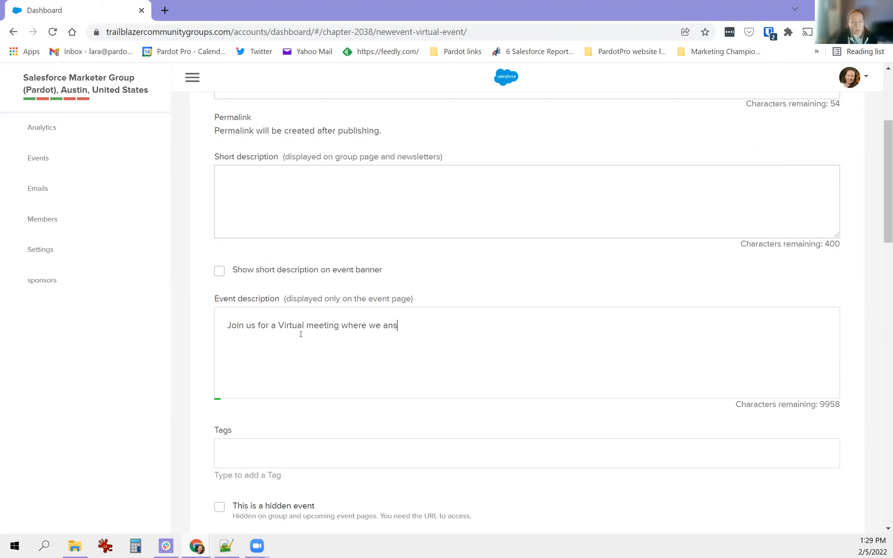
{"action": "type", "text": "wer all your P"}
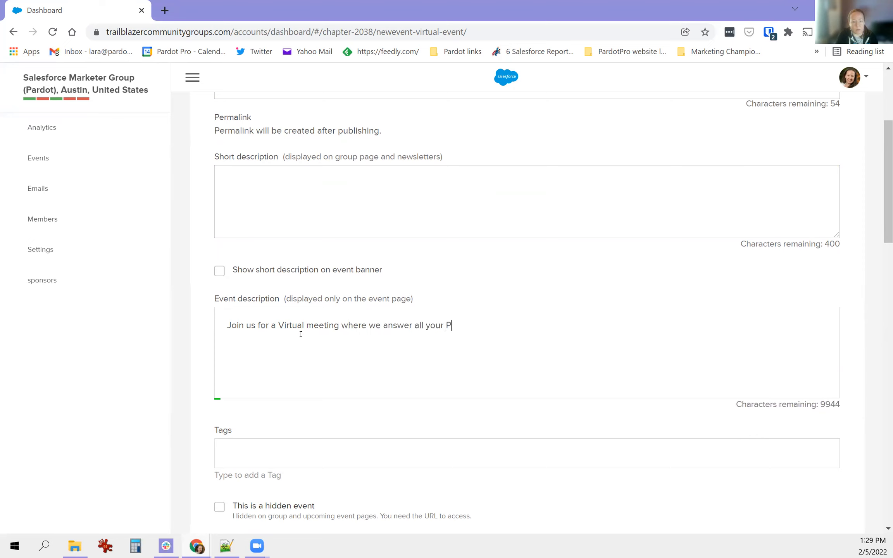
{"action": "type", "text": "ardot questions"}
- Make the headline an H3 heading, leaving the word 'meeting' without bold or italic
{"action": "double_click", "coordinate": [311, 327]}
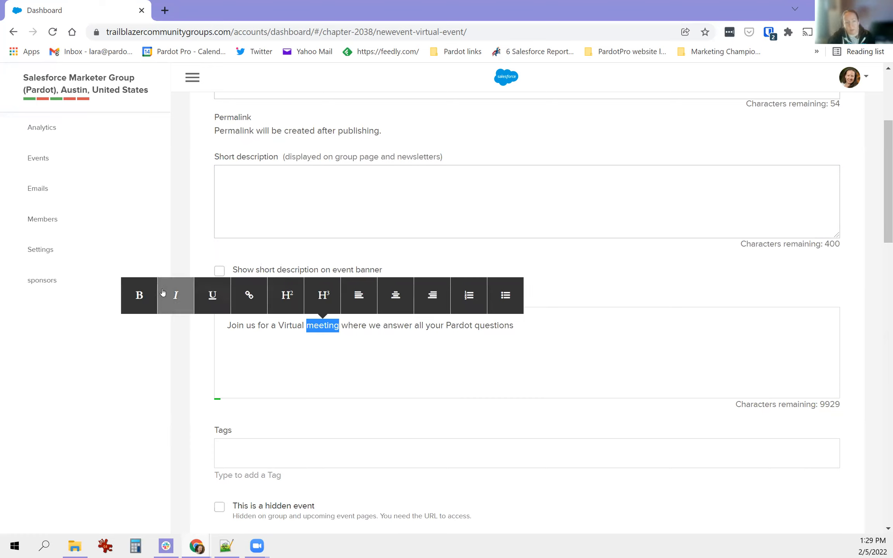
{"action": "left_click", "coordinate": [139, 300]}
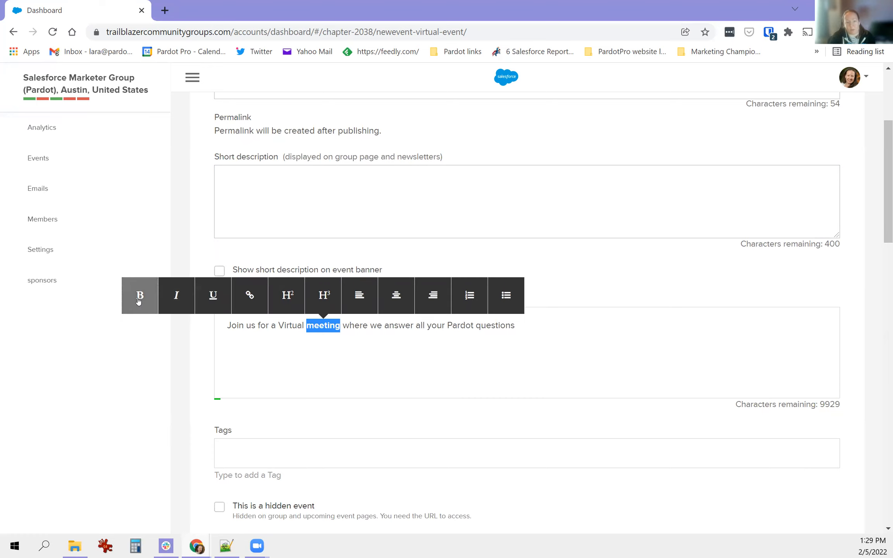
{"action": "left_click", "coordinate": [168, 297]}
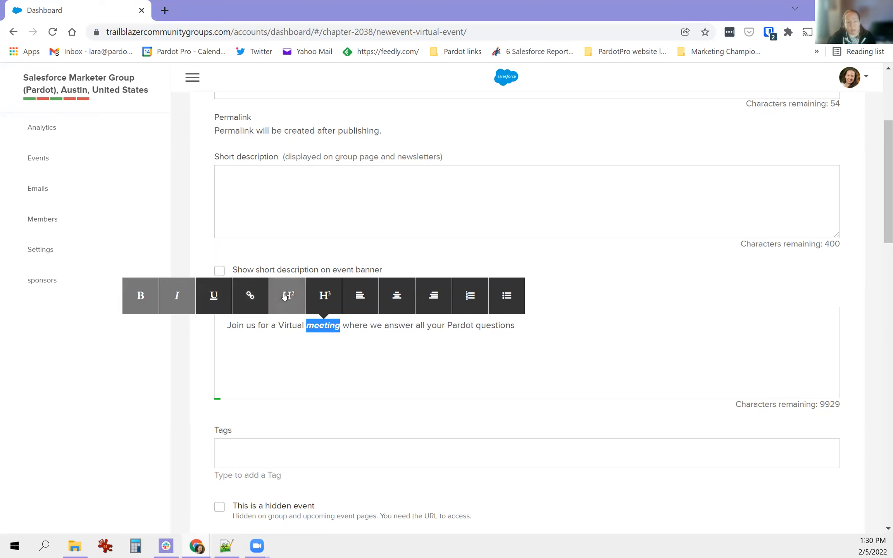
{"action": "triple_click", "coordinate": [250, 327]}
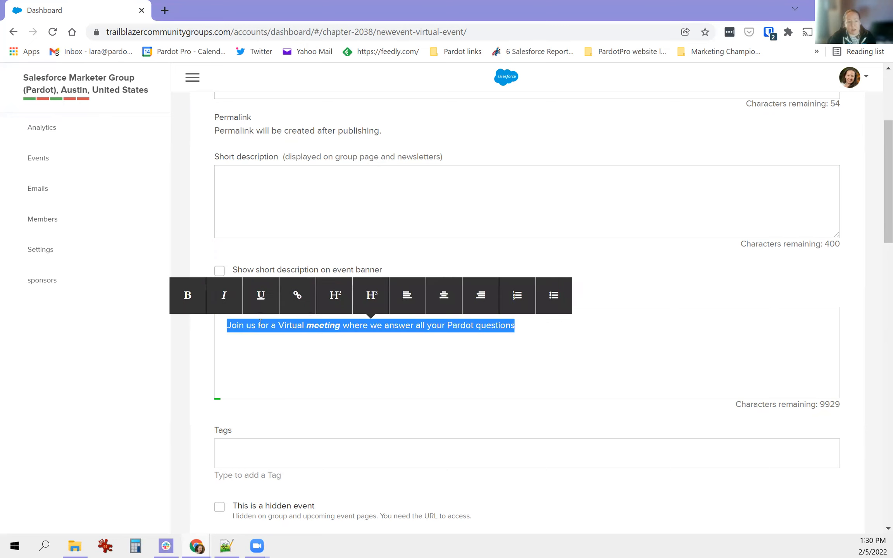
{"action": "left_click", "coordinate": [369, 297]}
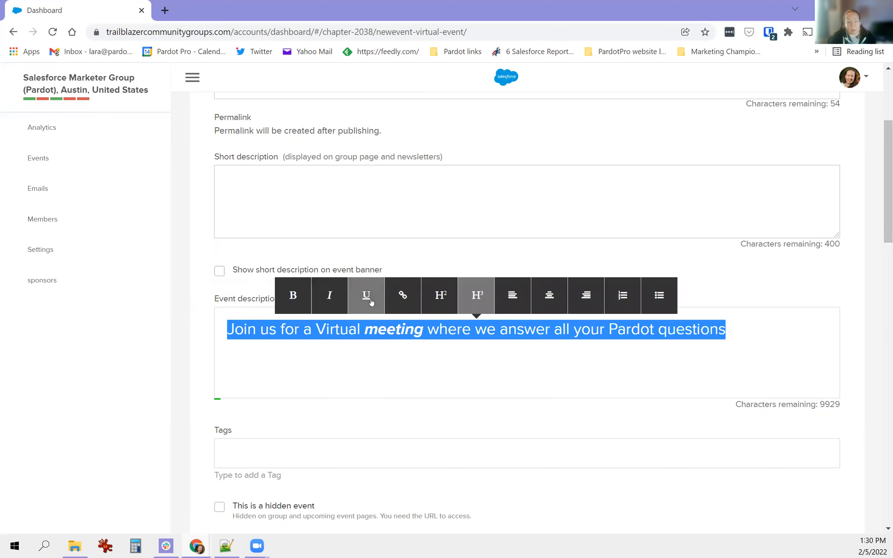
{"action": "double_click", "coordinate": [386, 334]}
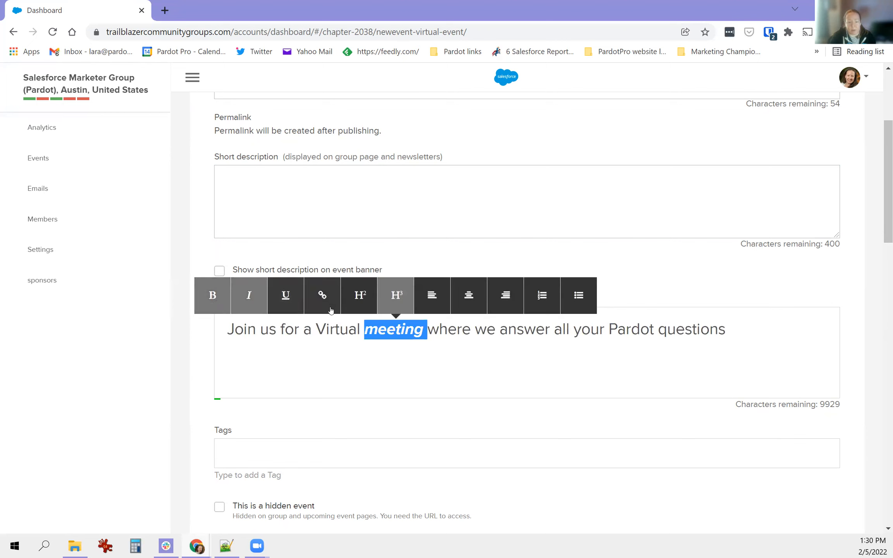
{"action": "left_click", "coordinate": [251, 310]}
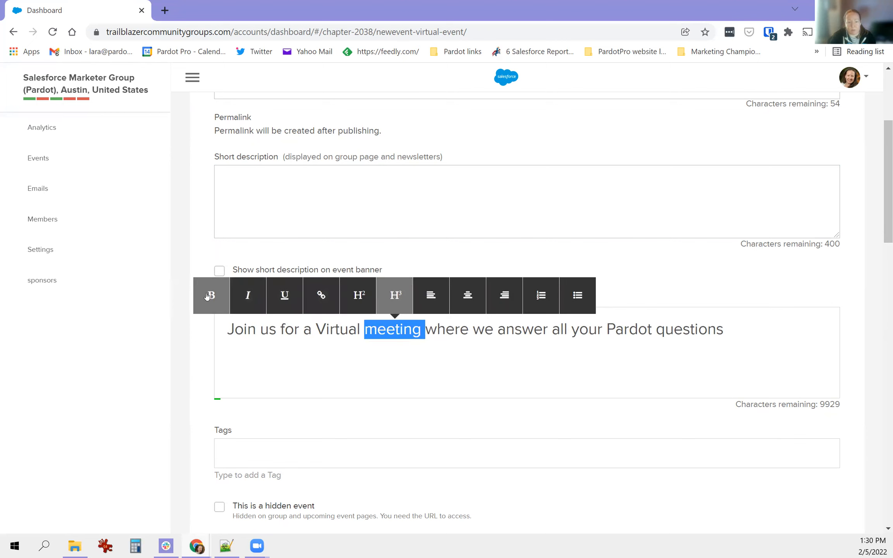
{"action": "left_click", "coordinate": [532, 341]}
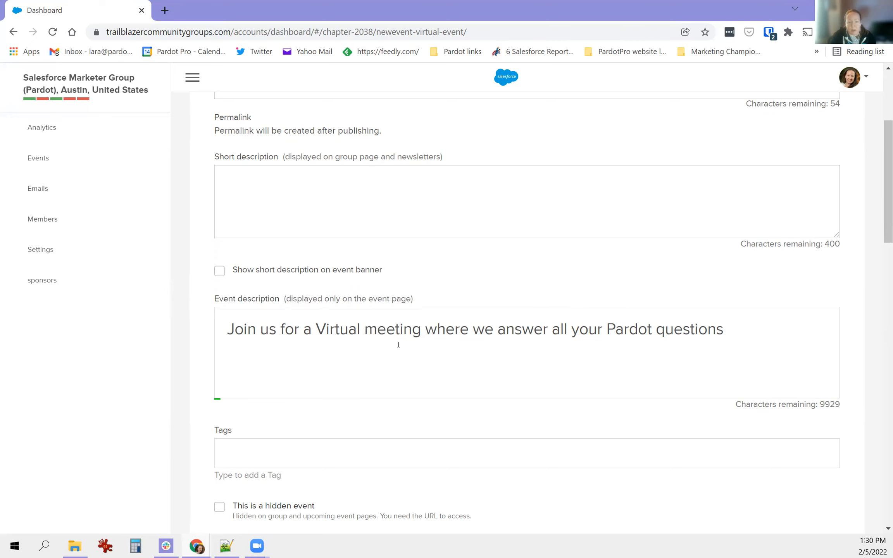
{"action": "left_click", "coordinate": [291, 452]}
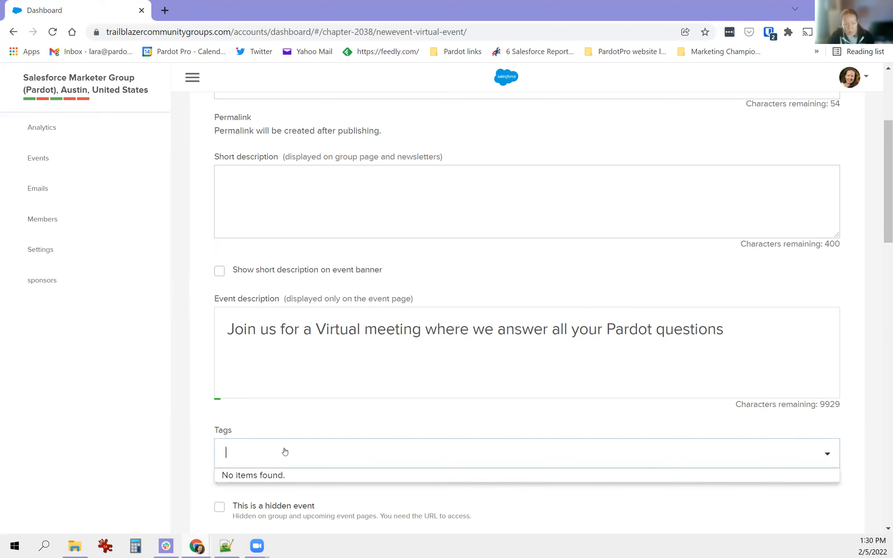
- Copy the headline into the Short description field
{"action": "triple_click", "coordinate": [337, 329]}
{"action": "key", "text": "ctrl+c"}
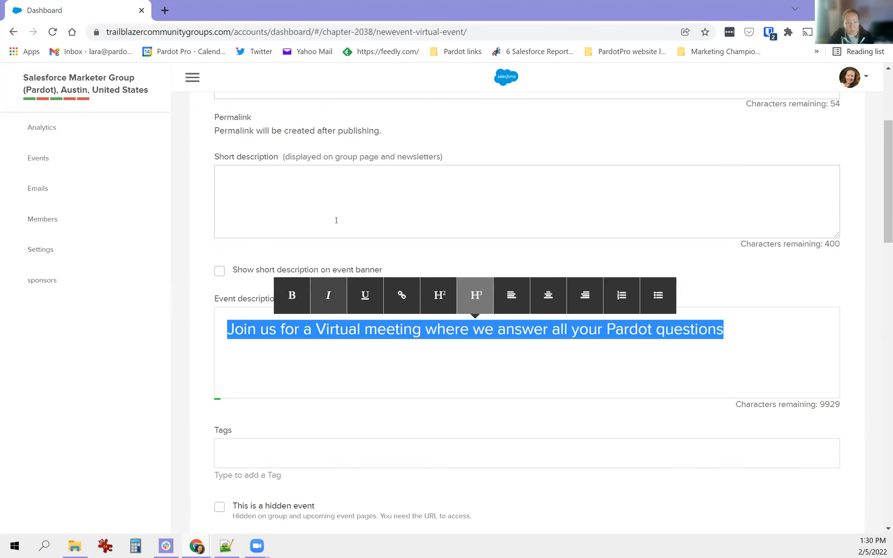
{"action": "left_click", "coordinate": [337, 228]}
{"action": "key", "text": "ctrl+v"}
{"action": "triple_click", "coordinate": [290, 177]}
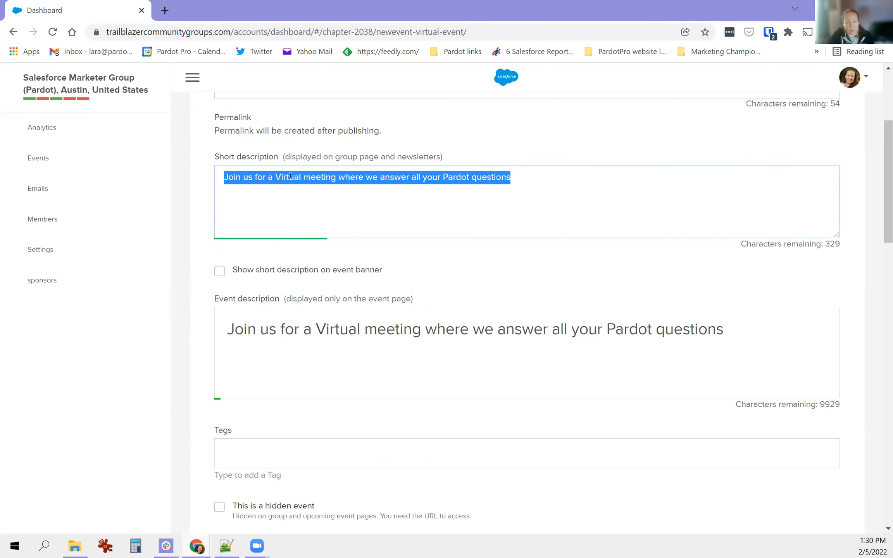
{"action": "triple_click", "coordinate": [290, 177]}
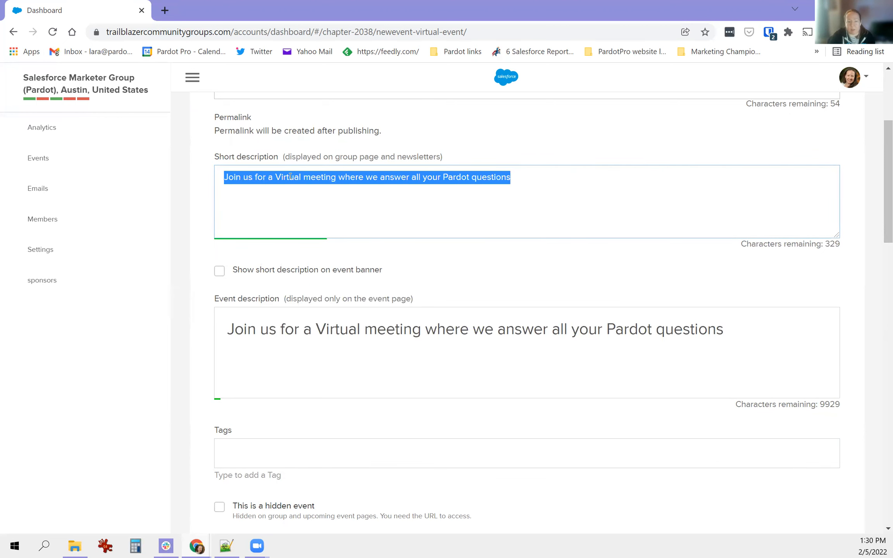
{"action": "left_click", "coordinate": [290, 177]}
{"action": "double_click", "coordinate": [290, 177]}
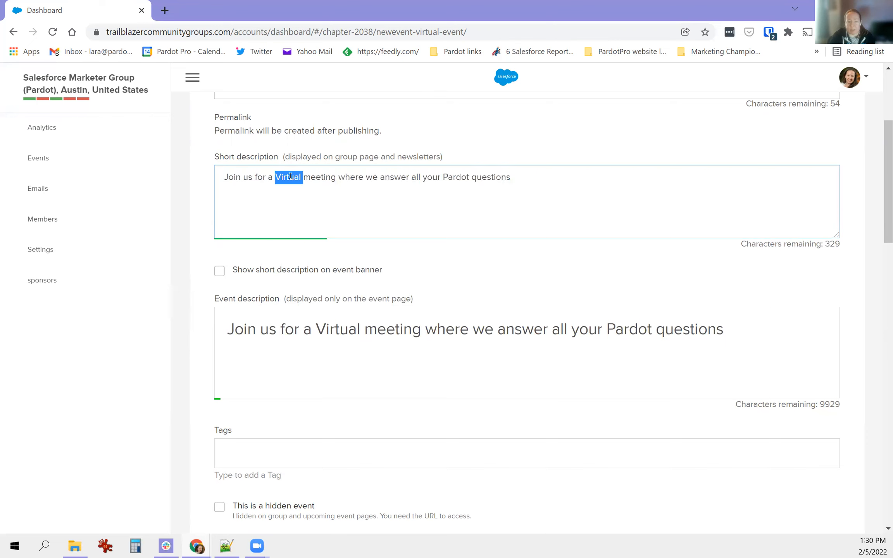
{"action": "double_click", "coordinate": [336, 331]}
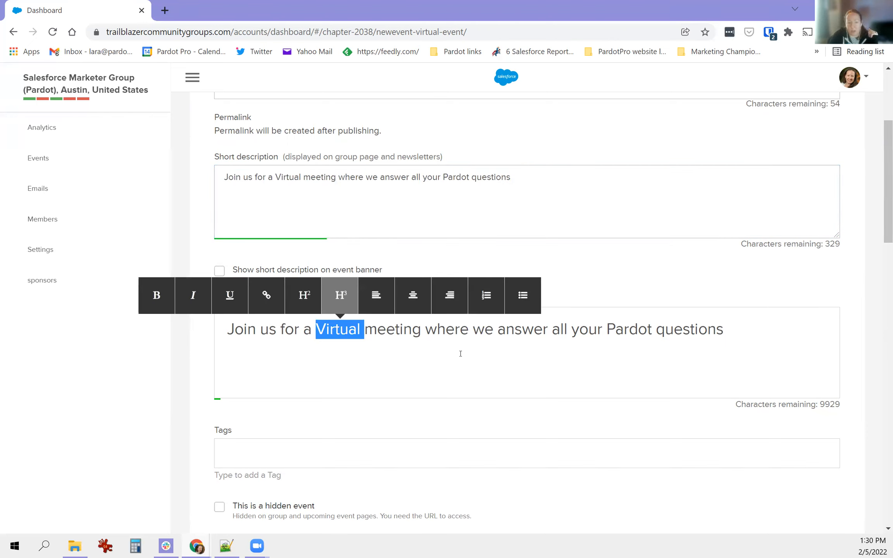
- Add topic lines 'Pardot set up' and 'Pardot landing pages' as a bulleted list
{"action": "left_click", "coordinate": [498, 352]}
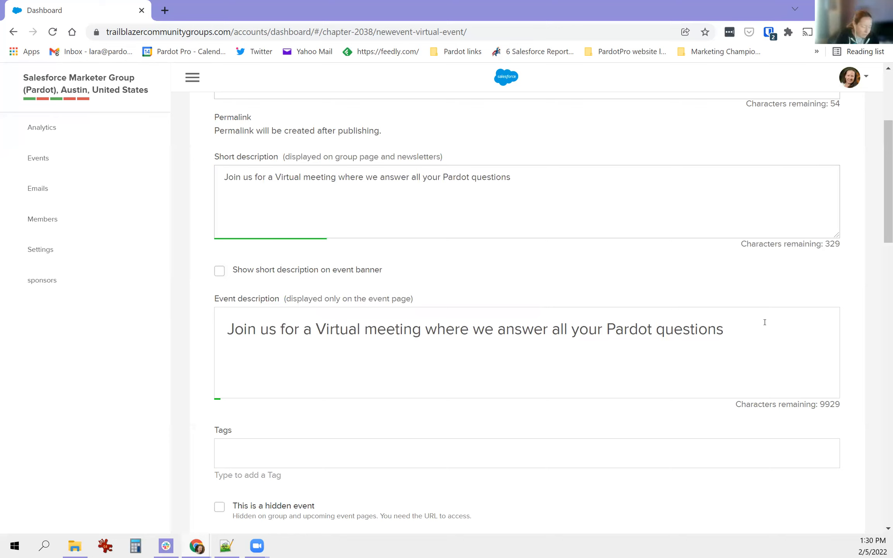
{"action": "type", "text": "We'll answer"}
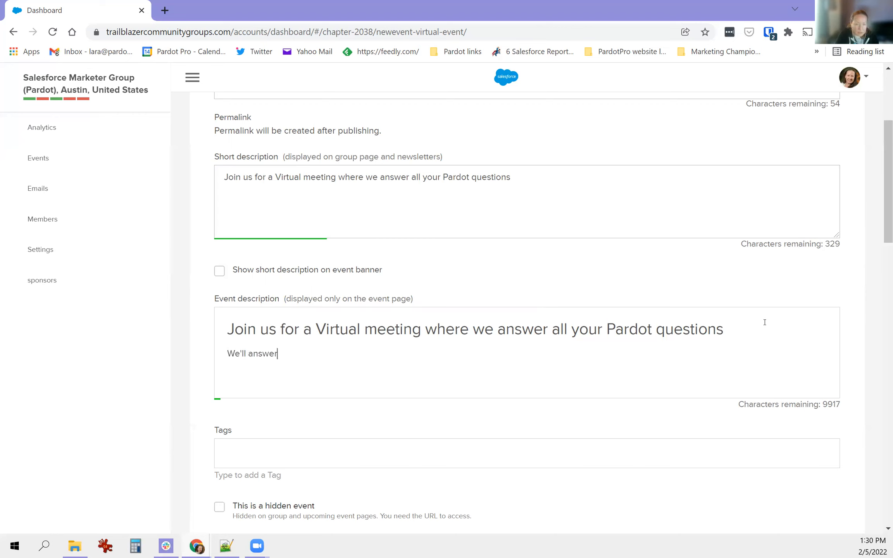
{"action": "type", "text": " any questions yo"}
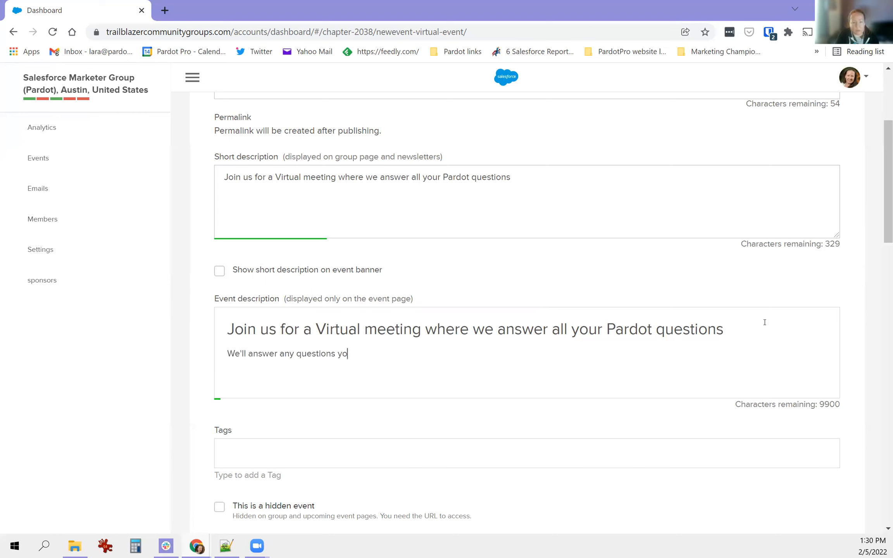
{"action": "type", "text": "u have about: "}
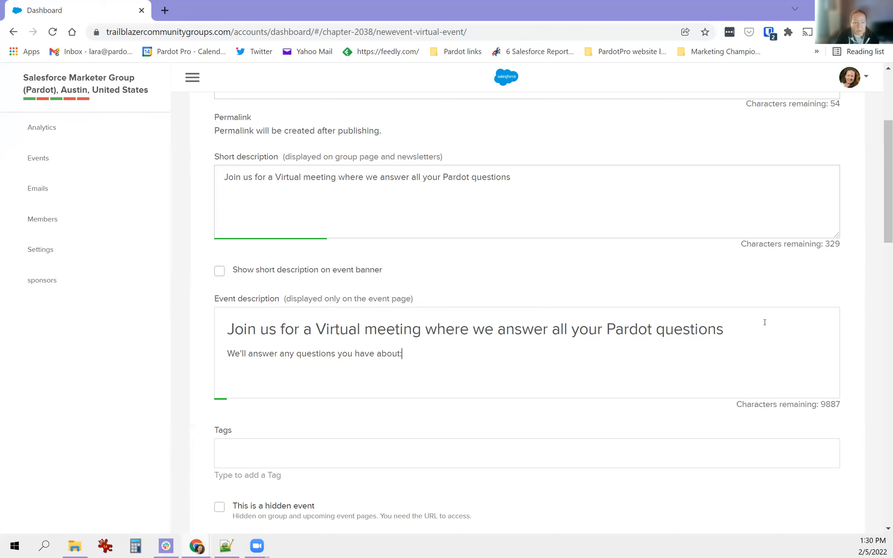
{"action": "type", "text": "Pardot set up"}
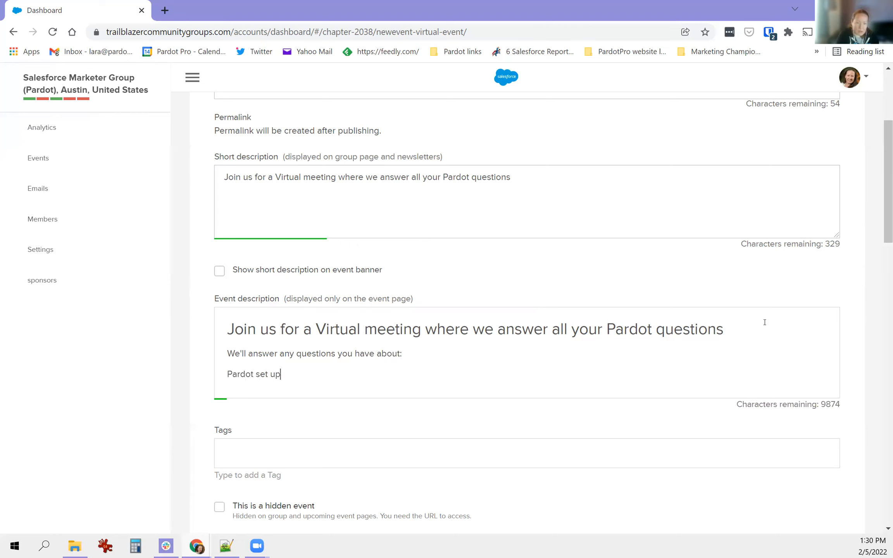
{"action": "key", "text": "Return"}
{"action": "type", "text": "Pardot "}
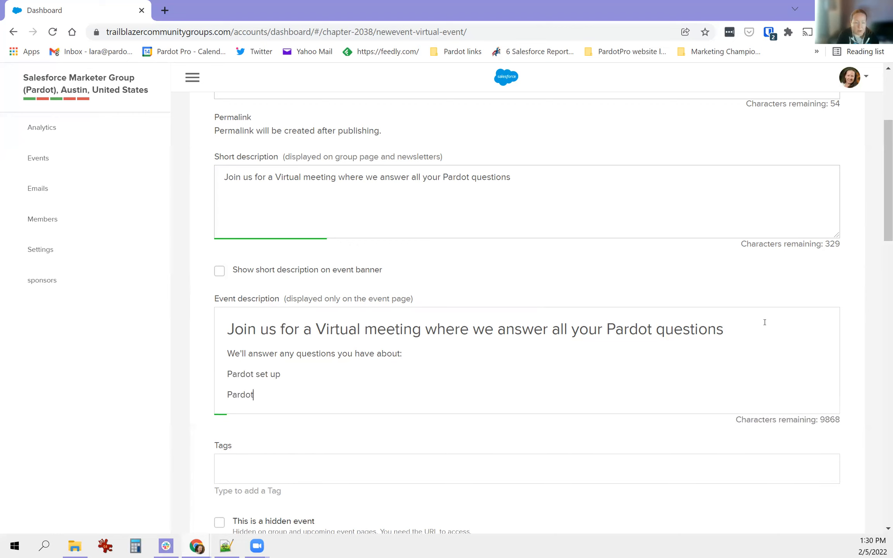
{"action": "type", "text": "landing pages"}
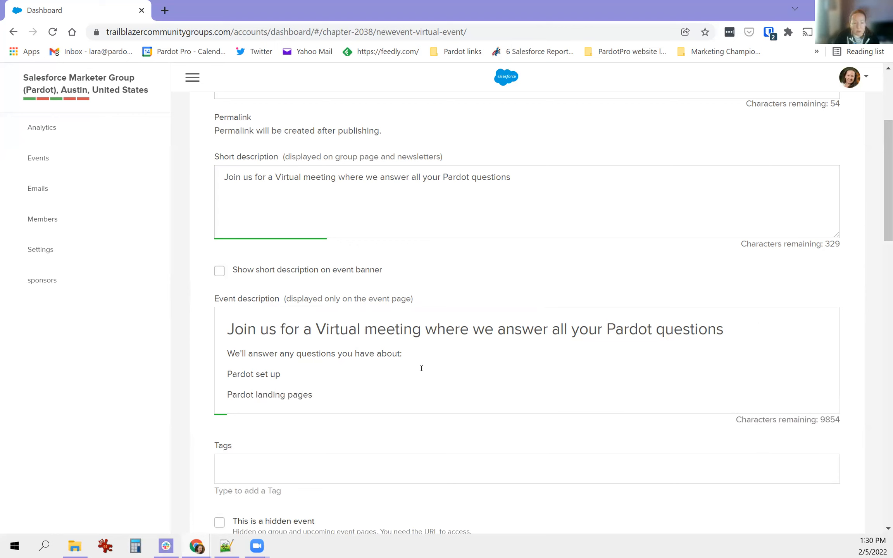
{"action": "left_click_drag", "start_coordinate": [320, 396], "coordinate": [227, 375]}
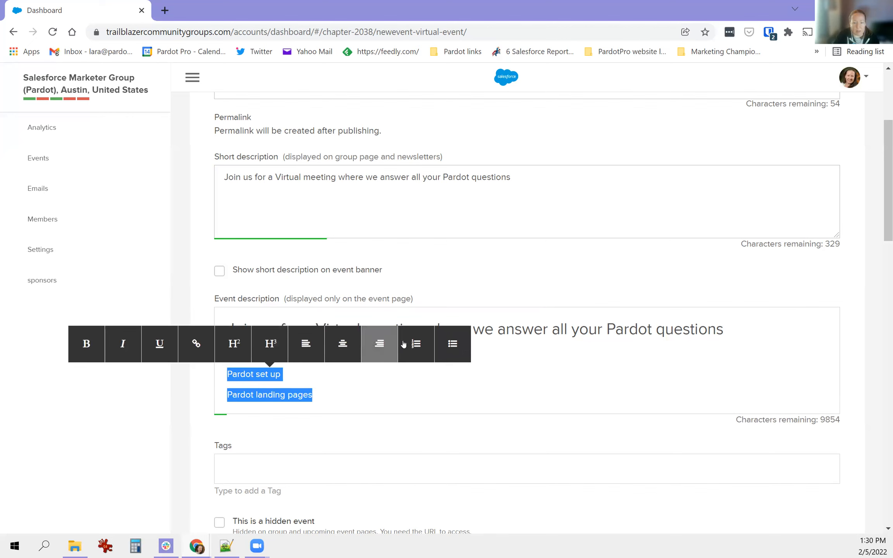
{"action": "left_click", "coordinate": [451, 345]}
{"action": "scroll", "coordinate": [423, 357], "scroll_direction": "down", "scroll_amount": 1}
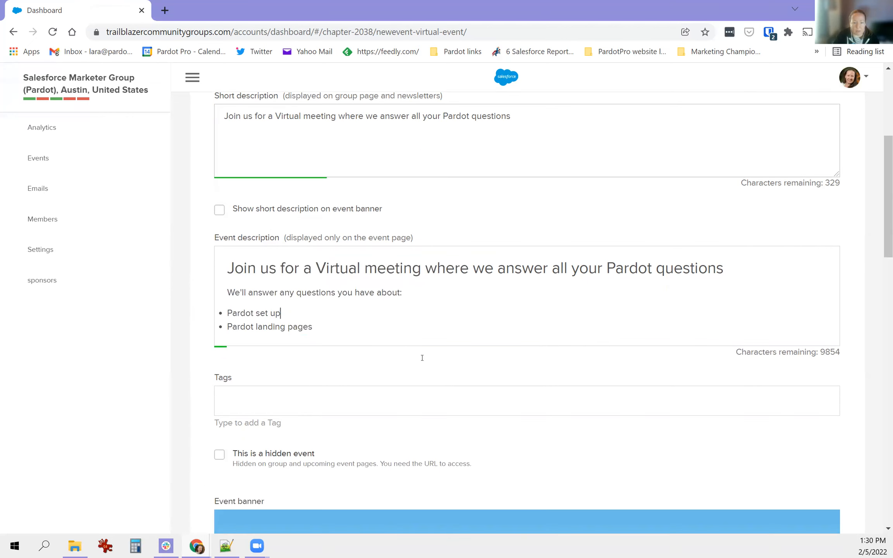
{"action": "scroll", "coordinate": [448, 344], "scroll_direction": "down", "scroll_amount": 12}
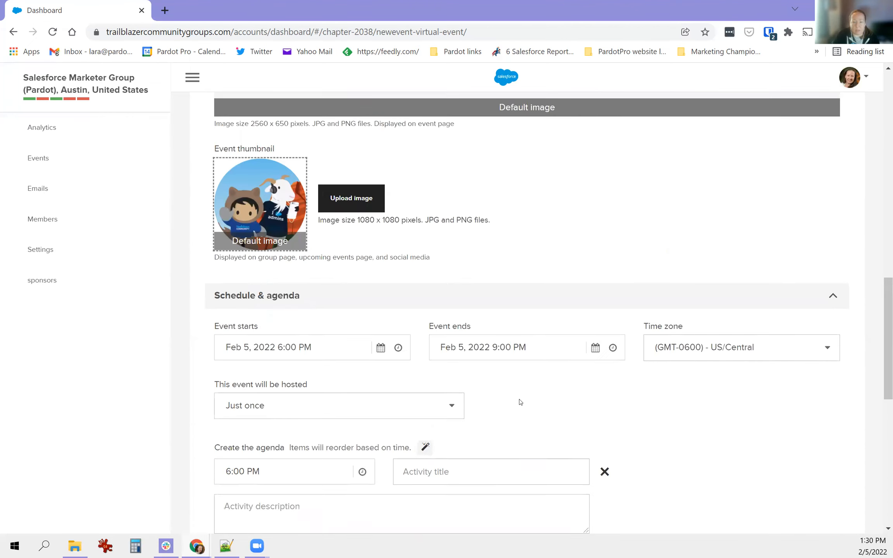
{"action": "scroll", "coordinate": [516, 388], "scroll_direction": "down", "scroll_amount": 5}
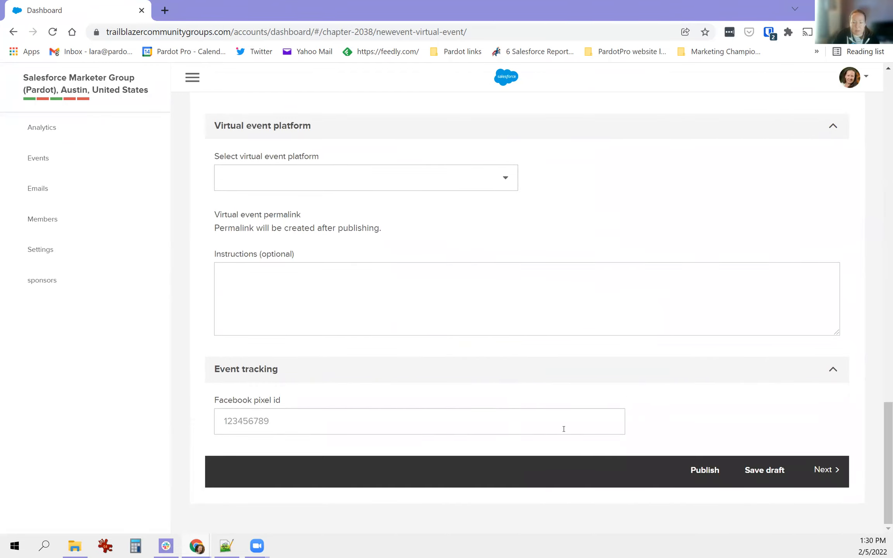
{"action": "left_click", "coordinate": [760, 470]}
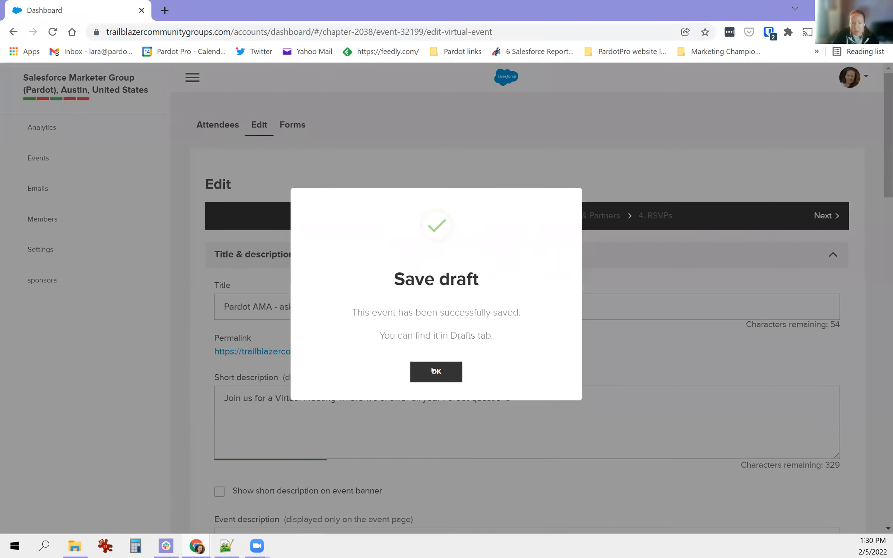
{"action": "left_click", "coordinate": [435, 370]}
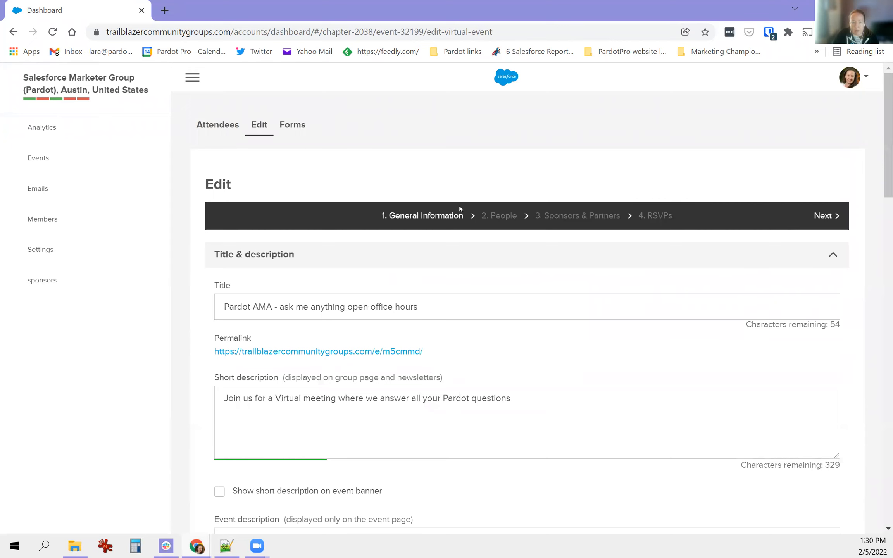
{"action": "scroll", "coordinate": [809, 441], "scroll_direction": "down", "scroll_amount": 20}
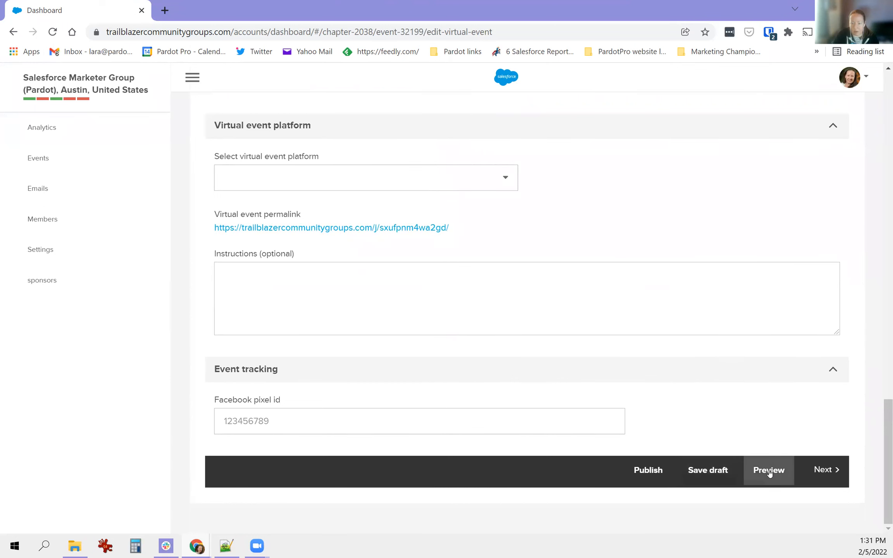
{"action": "left_click", "coordinate": [770, 470]}
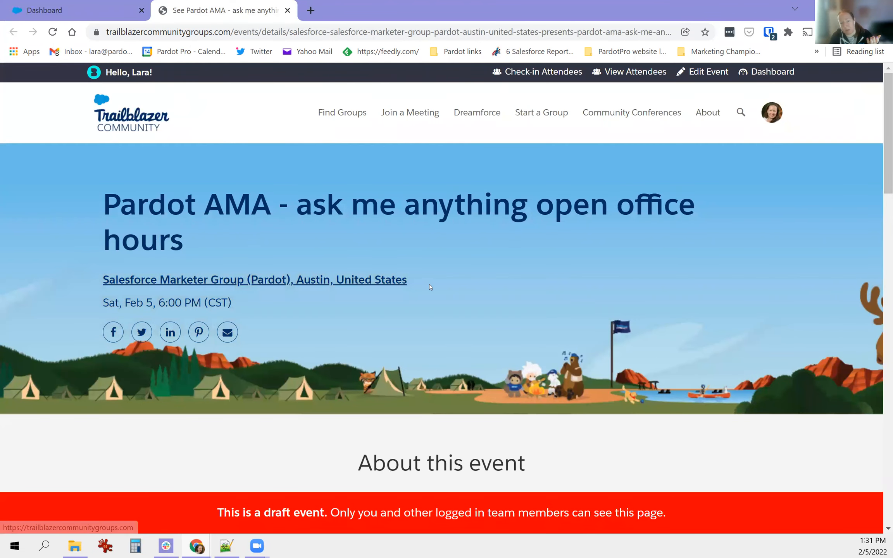
{"action": "left_click_drag", "start_coordinate": [220, 512], "coordinate": [655, 531]}
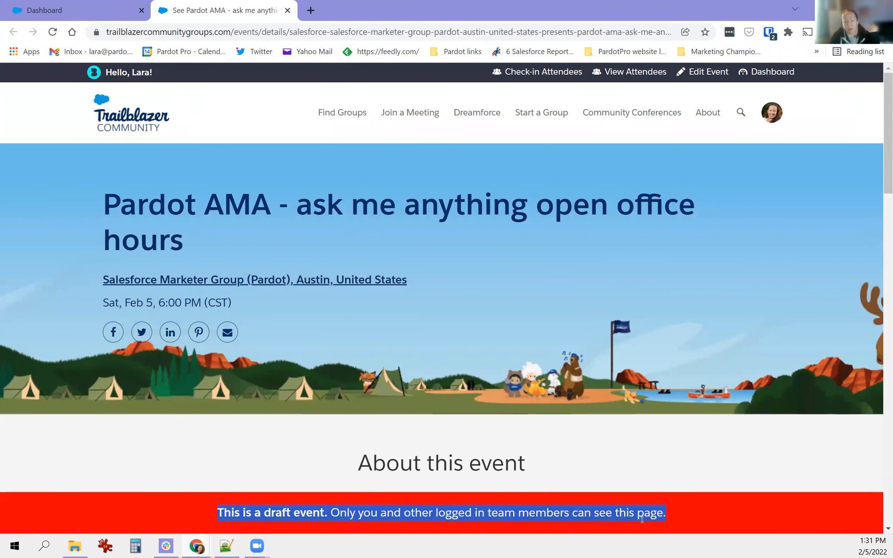
{"action": "scroll", "coordinate": [545, 425], "scroll_direction": "down", "scroll_amount": 2}
{"action": "scroll", "coordinate": [545, 425], "scroll_direction": "down", "scroll_amount": 8}
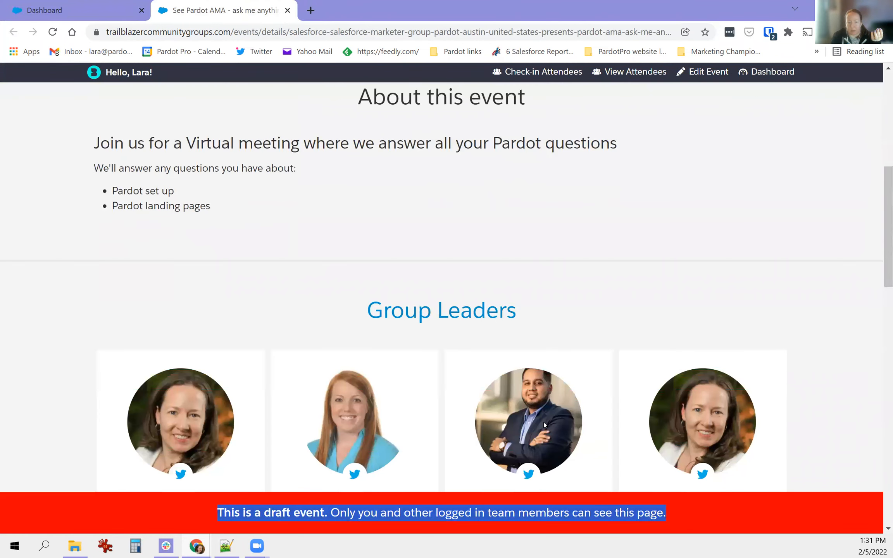
{"action": "scroll", "coordinate": [543, 422], "scroll_direction": "down", "scroll_amount": 3}
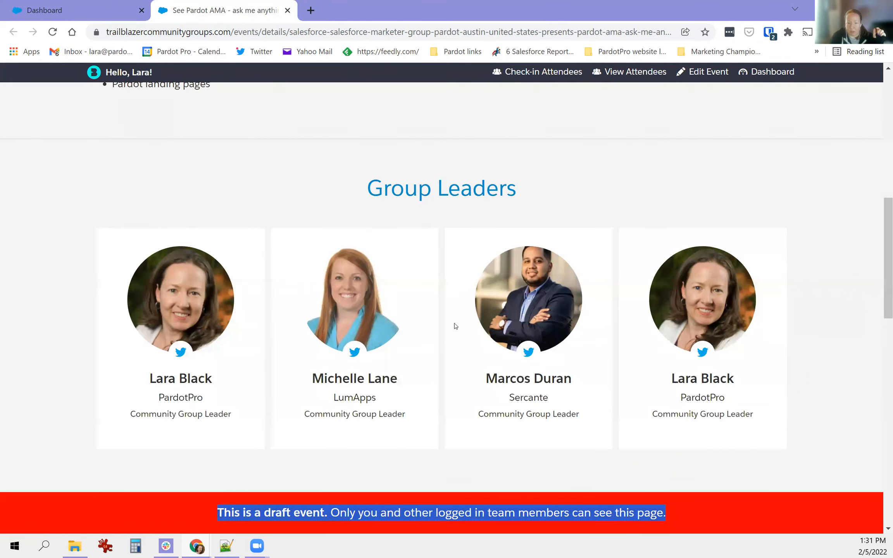
{"action": "scroll", "coordinate": [291, 353], "scroll_direction": "down", "scroll_amount": 4}
{"action": "scroll", "coordinate": [290, 352], "scroll_direction": "up", "scroll_amount": 6}
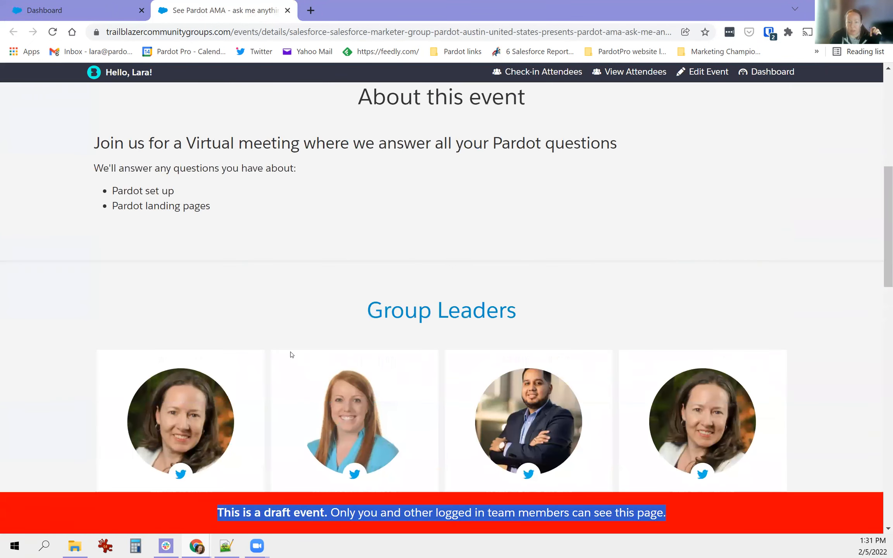
{"action": "scroll", "coordinate": [439, 367], "scroll_direction": "down", "scroll_amount": 1}
{"action": "scroll", "coordinate": [404, 355], "scroll_direction": "up", "scroll_amount": 10}
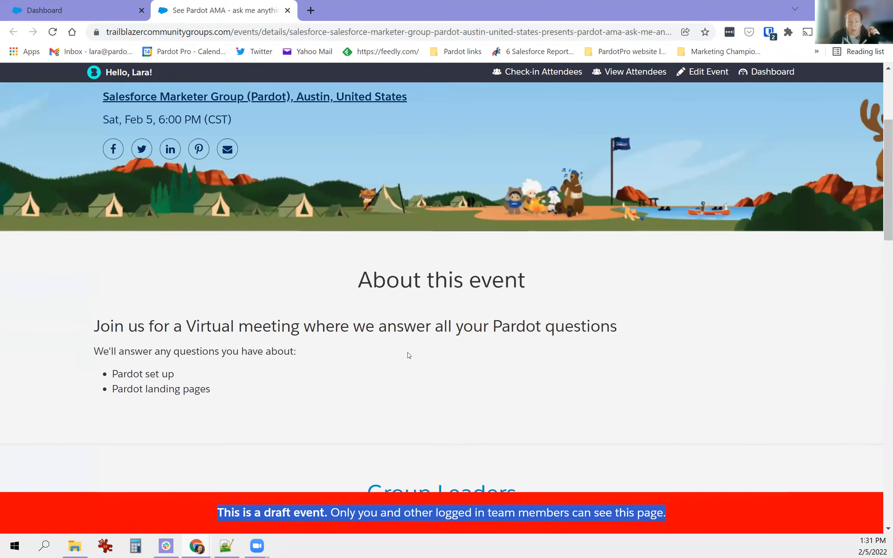
{"action": "left_click", "coordinate": [287, 10]}
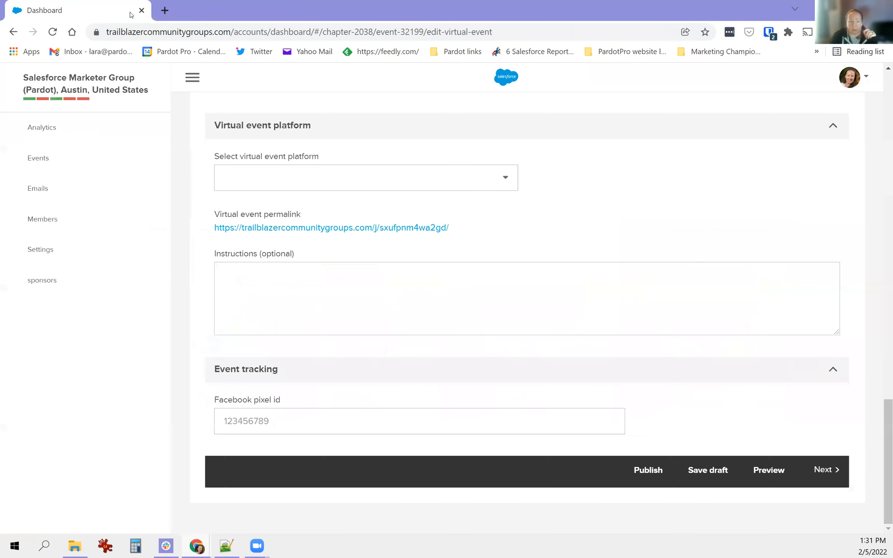
{"action": "scroll", "coordinate": [625, 320], "scroll_direction": "up", "scroll_amount": 20}
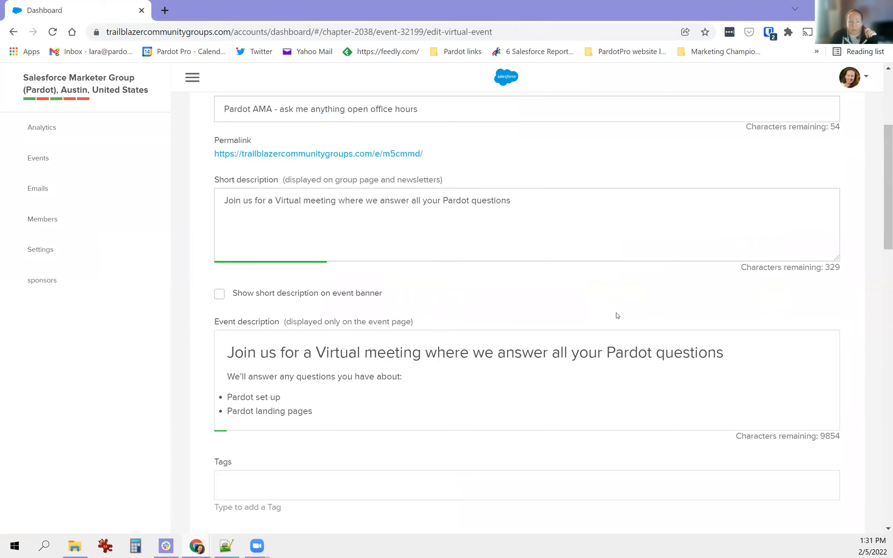
{"action": "scroll", "coordinate": [456, 299], "scroll_direction": "down", "scroll_amount": 2}
{"action": "left_click_drag", "start_coordinate": [511, 336], "coordinate": [243, 337]}
{"action": "scroll", "coordinate": [310, 327], "scroll_direction": "down", "scroll_amount": 5}
{"action": "left_click_drag", "start_coordinate": [261, 303], "coordinate": [418, 392]}
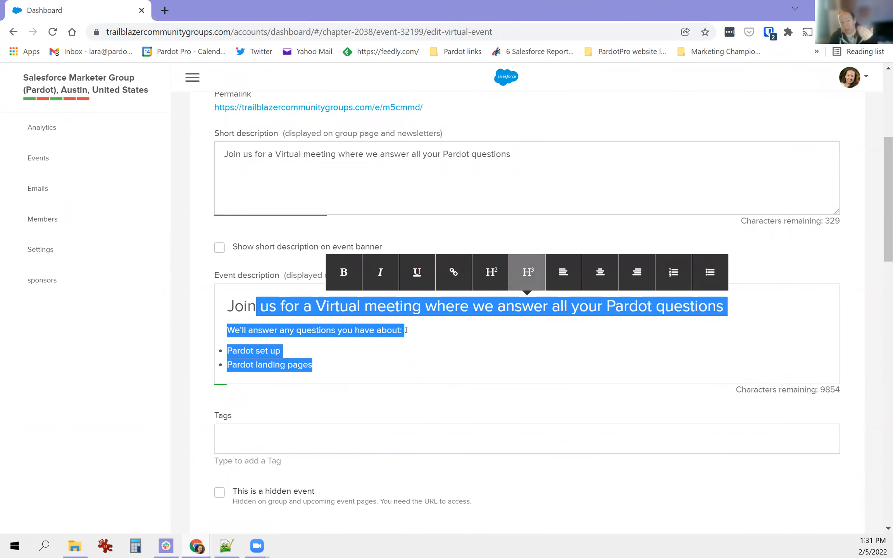
{"action": "scroll", "coordinate": [418, 393], "scroll_direction": "down", "scroll_amount": 5}
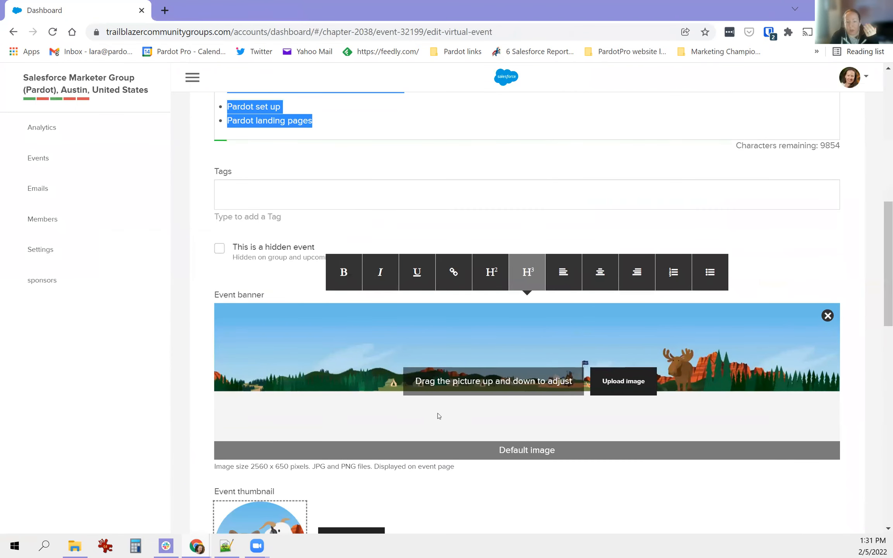
{"action": "left_click", "coordinate": [445, 415]}
{"action": "scroll", "coordinate": [445, 415], "scroll_direction": "down", "scroll_amount": 3}
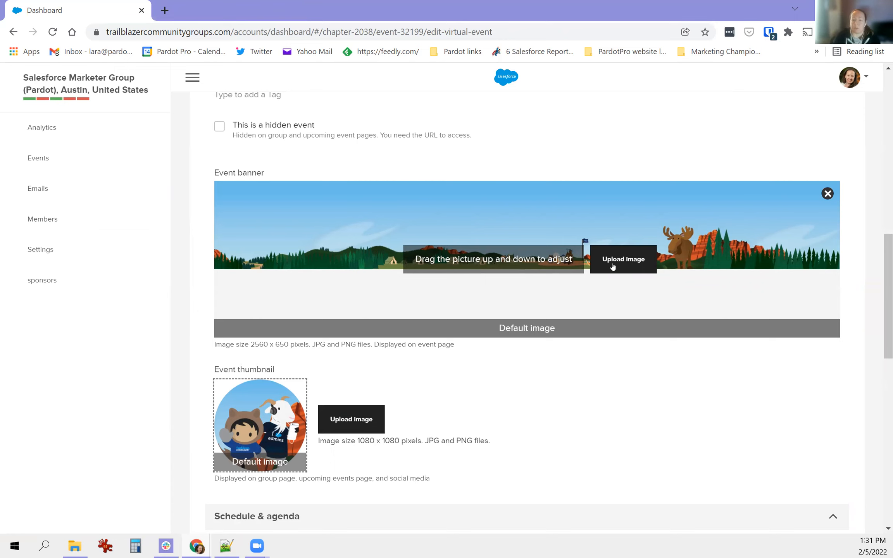
{"action": "scroll", "coordinate": [467, 318], "scroll_direction": "down", "scroll_amount": 1}
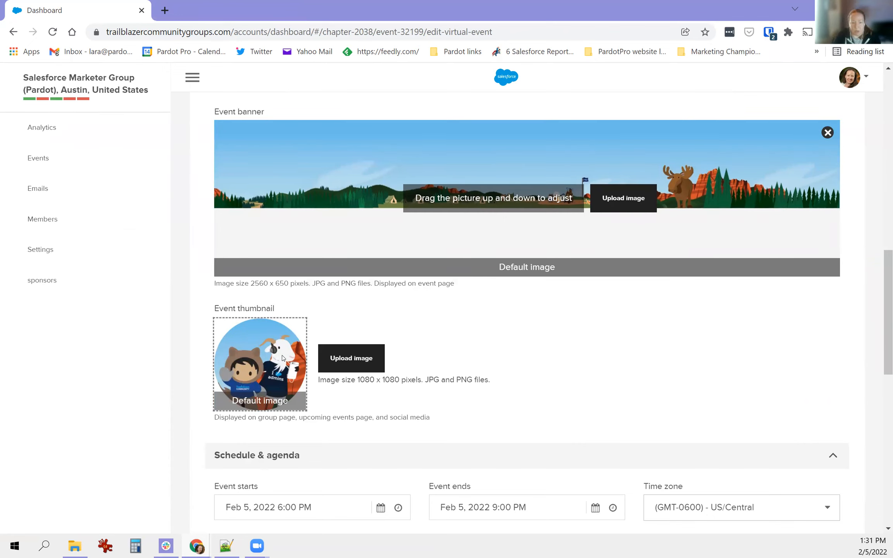
{"action": "left_click", "coordinate": [360, 359]}
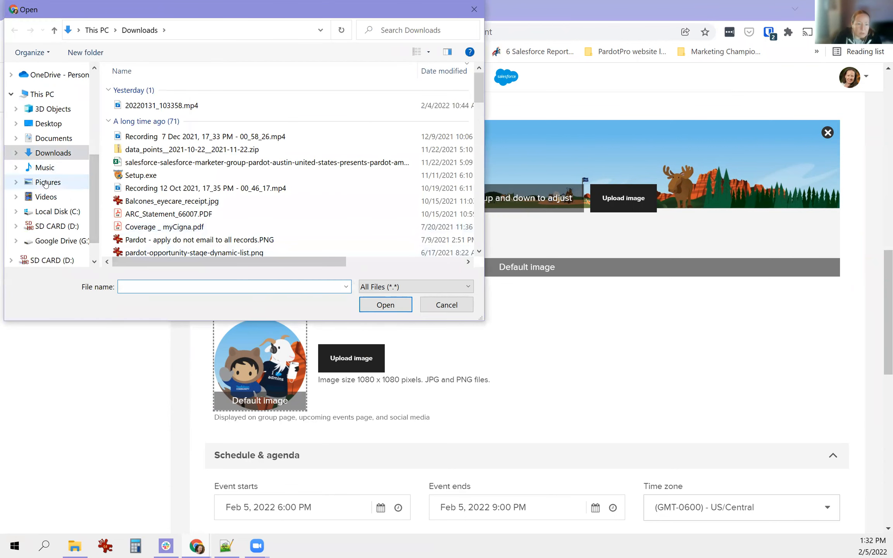
{"action": "scroll", "coordinate": [77, 188], "scroll_direction": "up", "scroll_amount": 1}
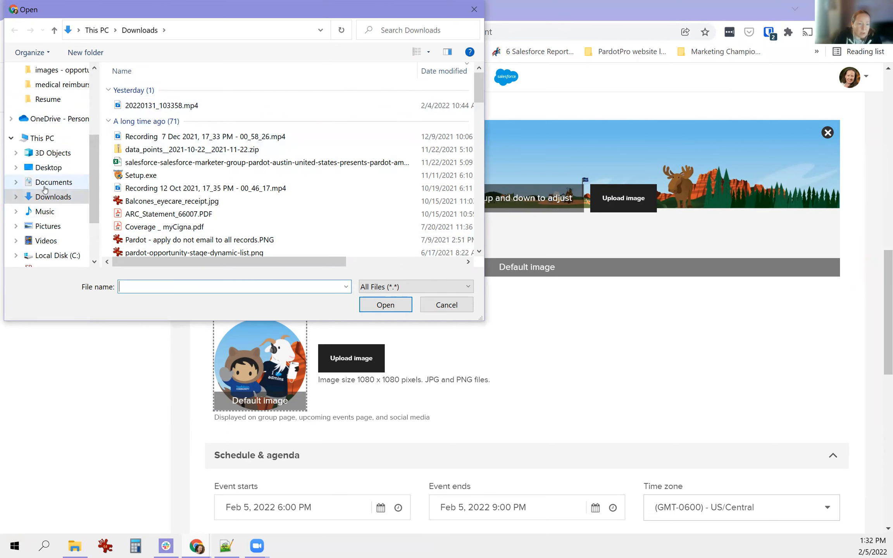
{"action": "left_click", "coordinate": [446, 306]}
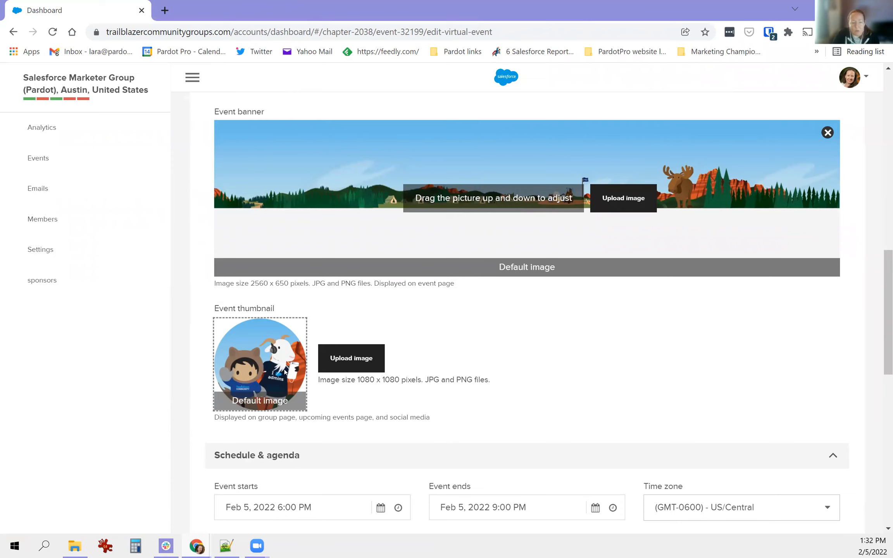
- Set the event start date to March 15, 2022
{"action": "scroll", "coordinate": [272, 335], "scroll_direction": "down", "scroll_amount": 3}
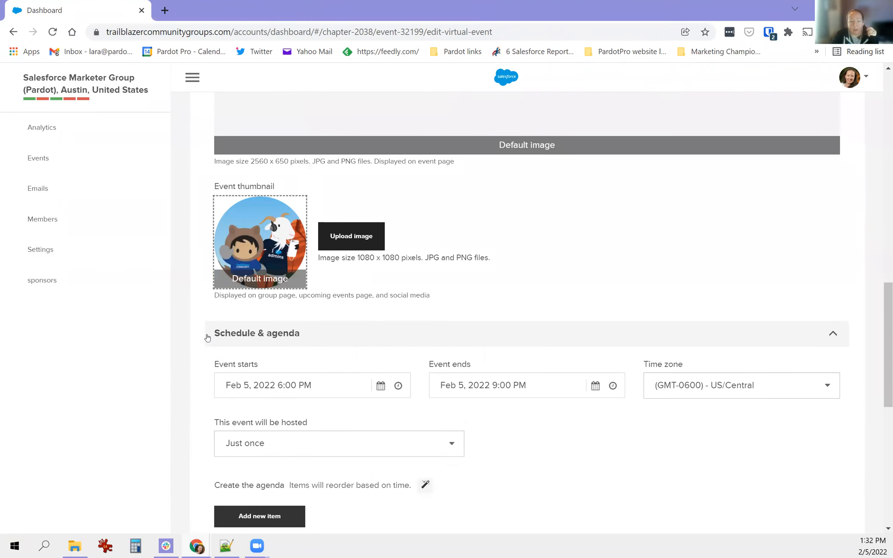
{"action": "left_click_drag", "start_coordinate": [208, 337], "coordinate": [384, 336]}
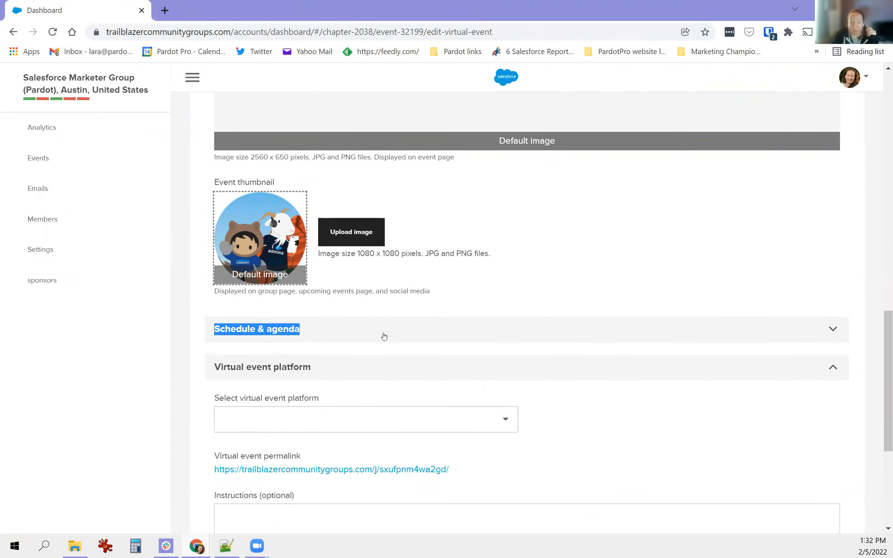
{"action": "left_click", "coordinate": [335, 273]}
{"action": "left_click", "coordinate": [328, 321]}
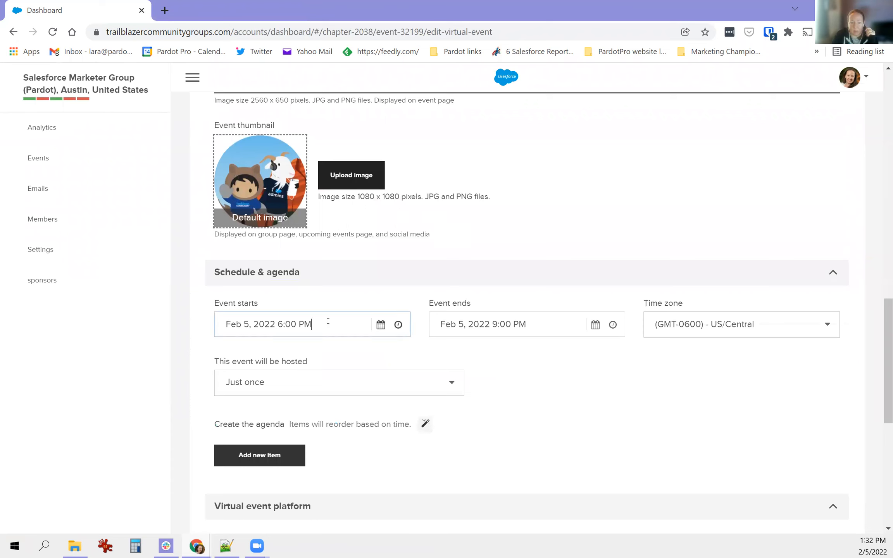
{"action": "left_click", "coordinate": [384, 327]}
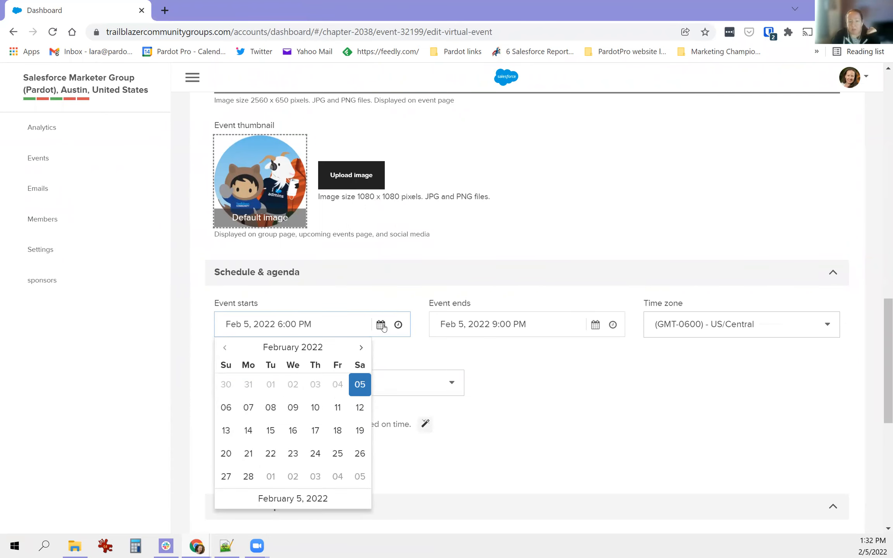
{"action": "left_click", "coordinate": [362, 348]}
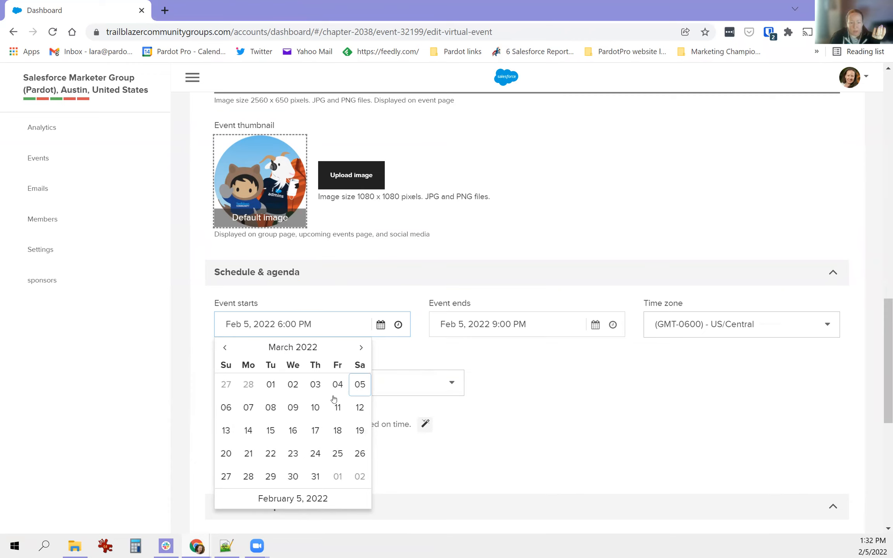
{"action": "left_click", "coordinate": [272, 431]}
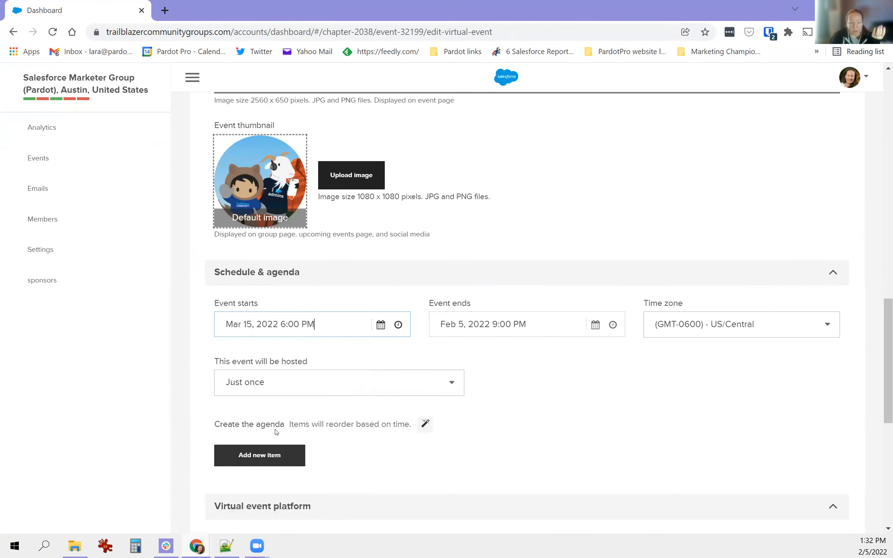
- Set the start time to 5:15 PM, keeping the US/Central time zone
{"action": "left_click", "coordinate": [396, 325]}
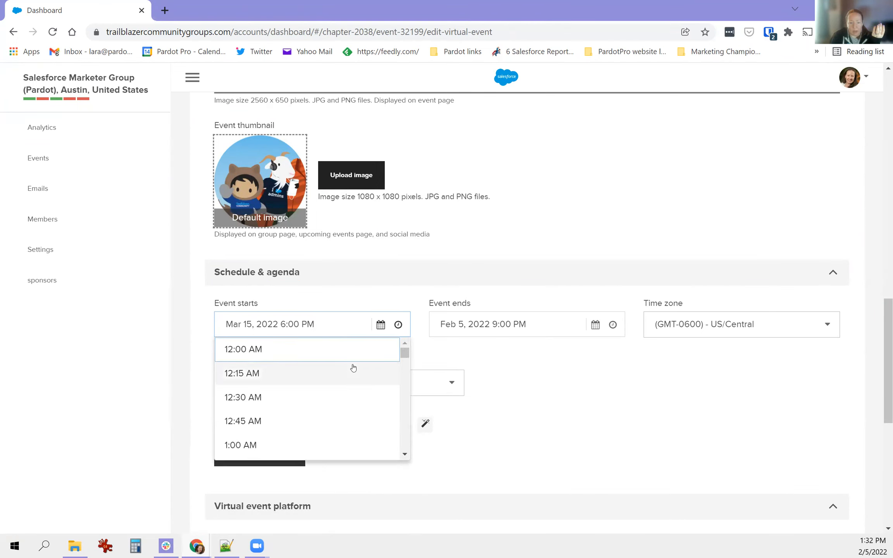
{"action": "scroll", "coordinate": [351, 367], "scroll_direction": "down", "scroll_amount": 2}
{"action": "scroll", "coordinate": [318, 373], "scroll_direction": "down", "scroll_amount": 6}
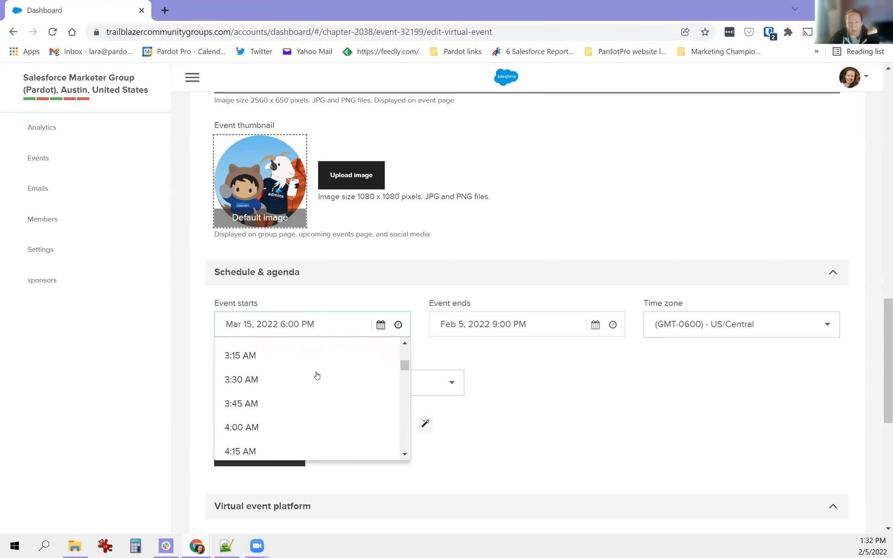
{"action": "left_click", "coordinate": [755, 330]}
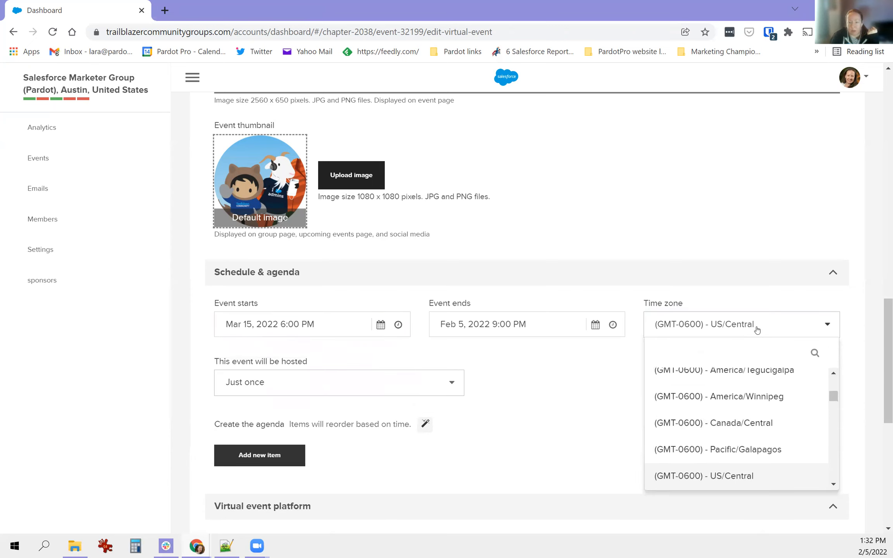
{"action": "left_click", "coordinate": [398, 326]}
{"action": "scroll", "coordinate": [293, 391], "scroll_direction": "down", "scroll_amount": 10}
{"action": "scroll", "coordinate": [290, 385], "scroll_direction": "down", "scroll_amount": 17}
{"action": "scroll", "coordinate": [289, 392], "scroll_direction": "down", "scroll_amount": 8}
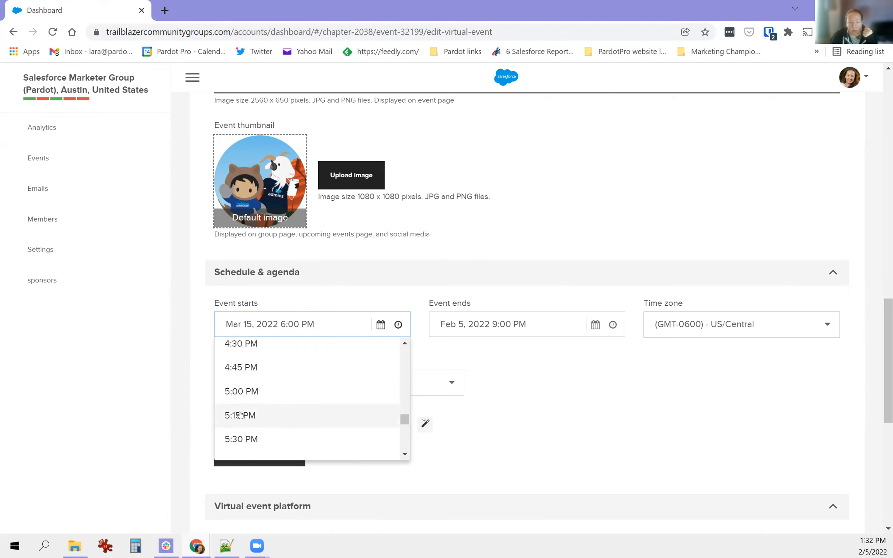
{"action": "left_click", "coordinate": [240, 414]}
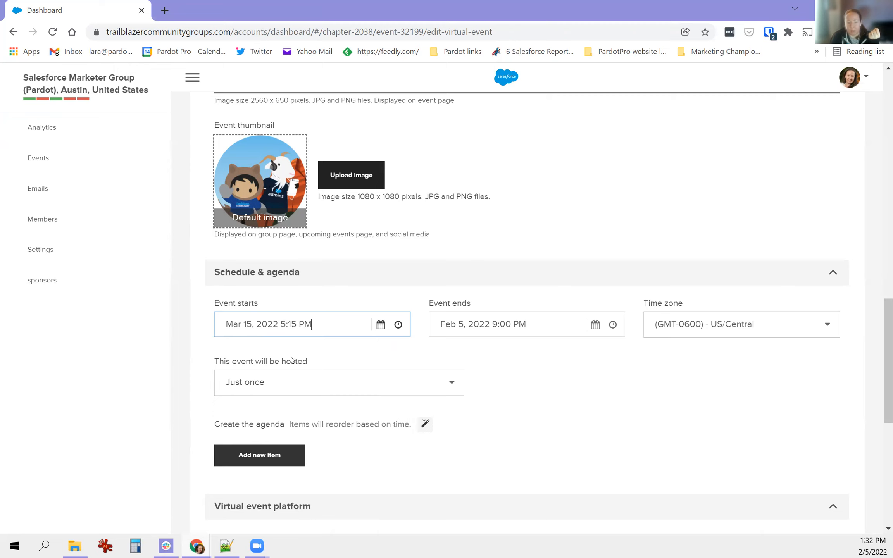
- Set the event end to March 15, 2022 at 6:30 PM
{"action": "left_click_drag", "start_coordinate": [437, 325], "coordinate": [526, 324]}
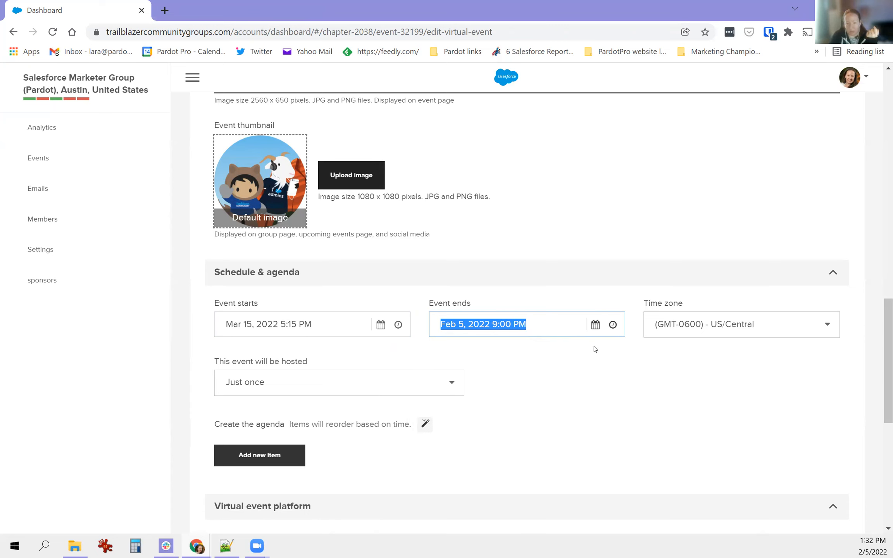
{"action": "left_click", "coordinate": [596, 325]}
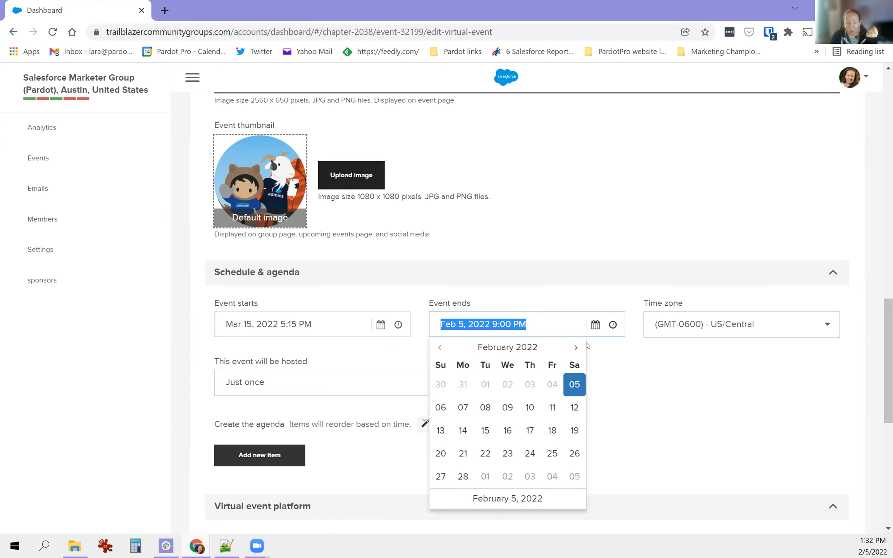
{"action": "left_click", "coordinate": [577, 348]}
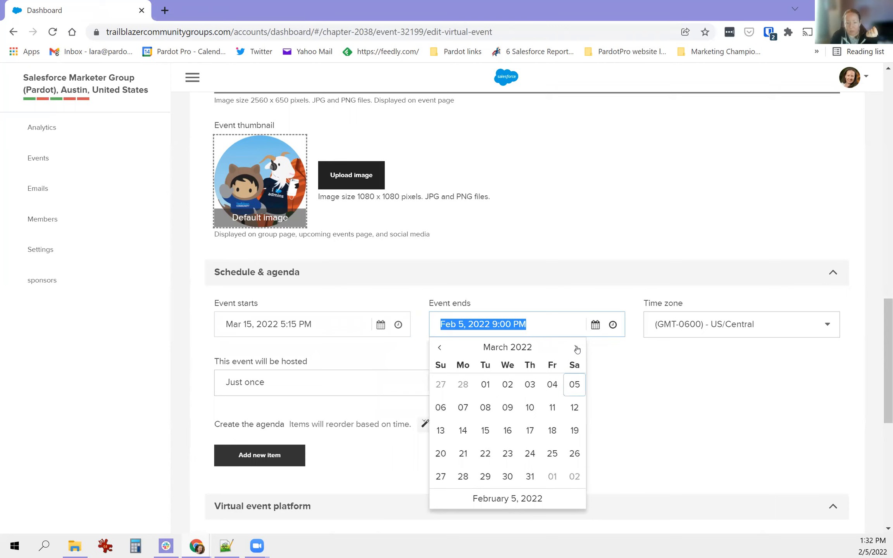
{"action": "left_click", "coordinate": [485, 431]}
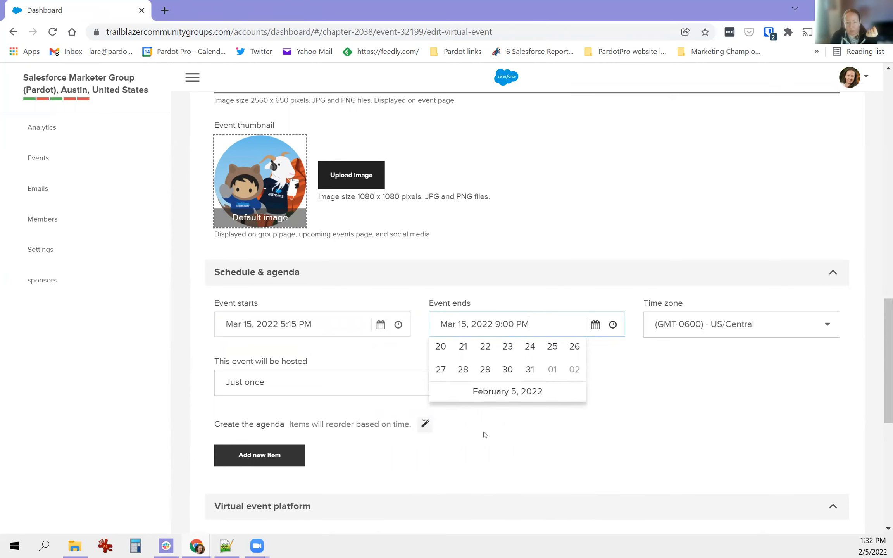
{"action": "left_click", "coordinate": [614, 324]}
{"action": "left_click_drag", "start_coordinate": [618, 354], "coordinate": [607, 430]}
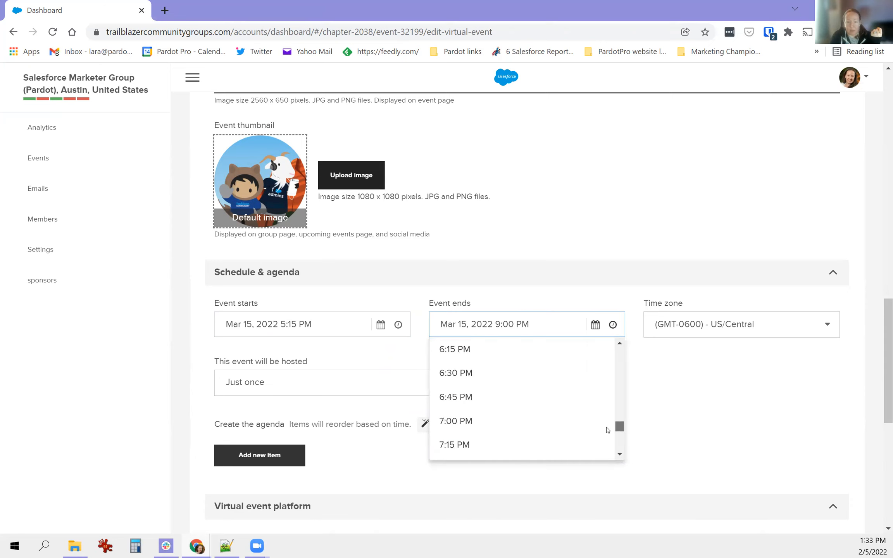
{"action": "left_click", "coordinate": [453, 373]}
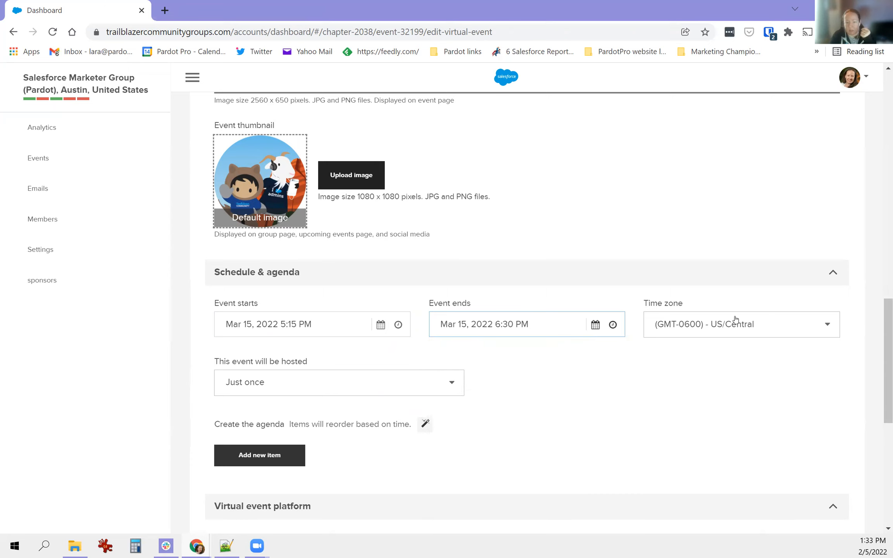
- Keep the event hosted just once
{"action": "triple_click", "coordinate": [226, 363]}
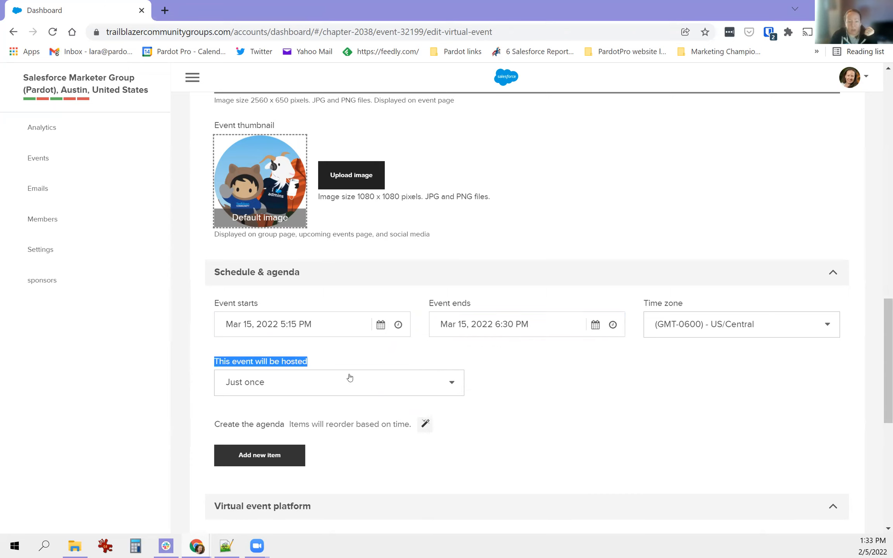
{"action": "scroll", "coordinate": [452, 383], "scroll_direction": "down", "scroll_amount": 3}
{"action": "left_click", "coordinate": [445, 256]}
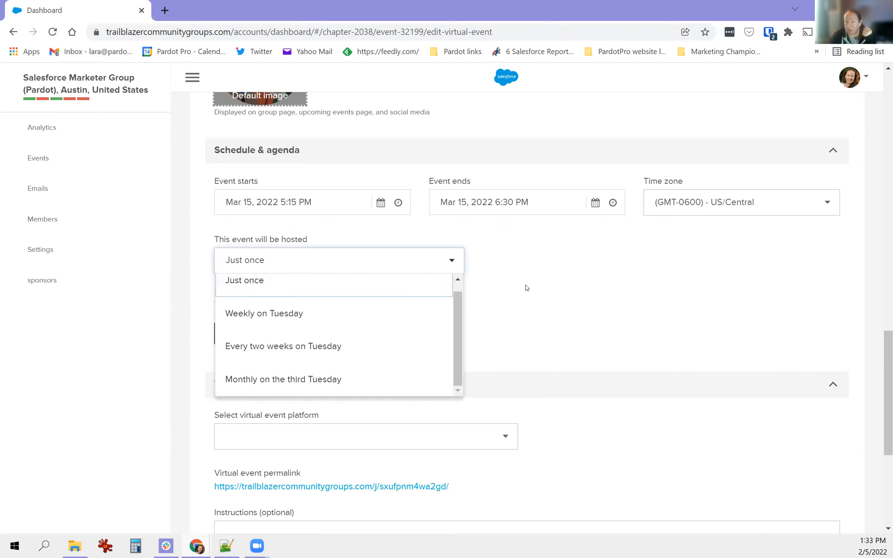
{"action": "left_click", "coordinate": [508, 287]}
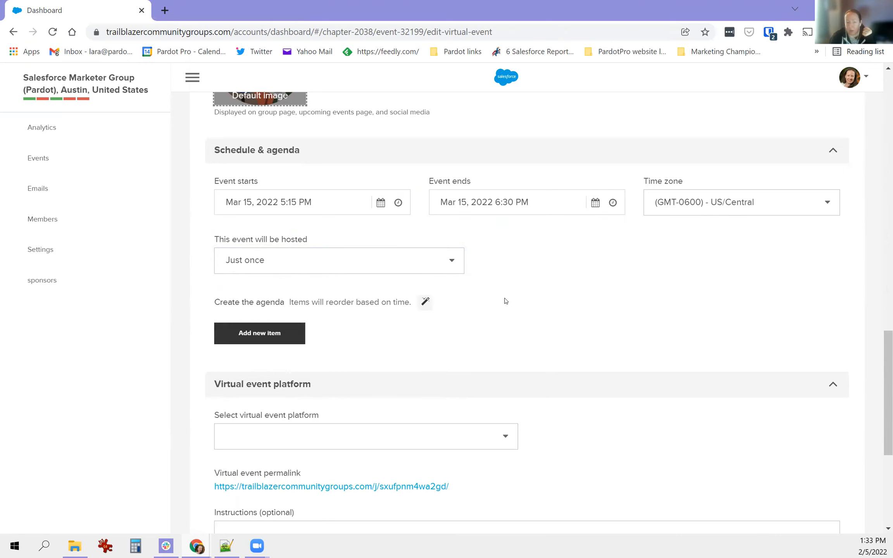
{"action": "scroll", "coordinate": [505, 301], "scroll_direction": "up", "scroll_amount": 3}
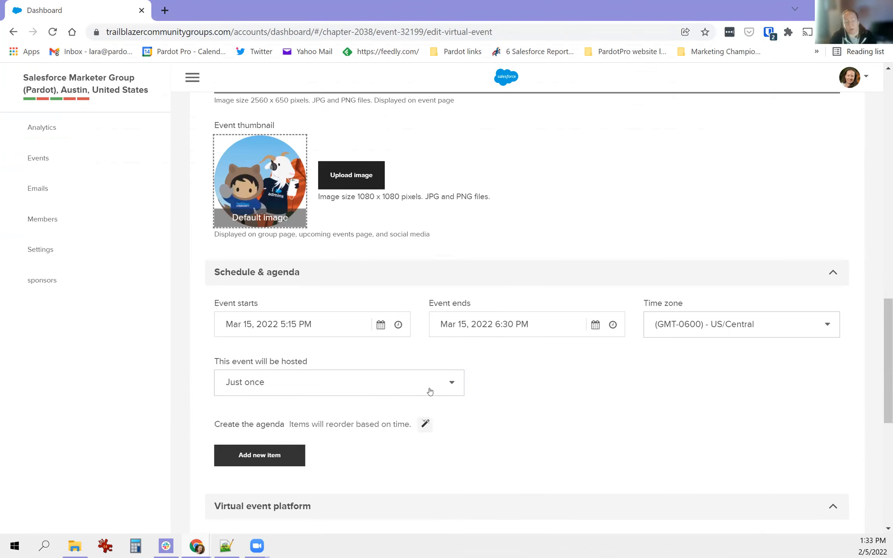
{"action": "scroll", "coordinate": [412, 374], "scroll_direction": "down", "scroll_amount": 2}
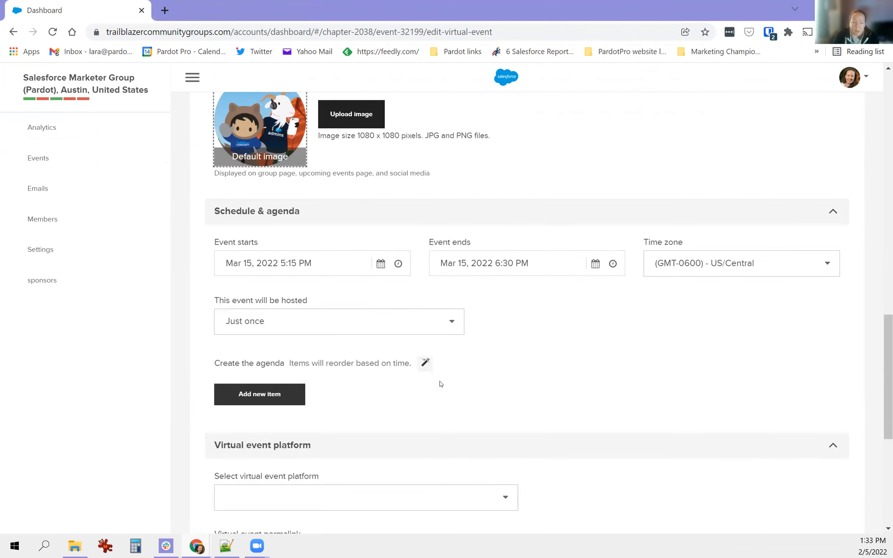
- Add the first agenda item, Networking, at 5:15 PM
{"action": "left_click", "coordinate": [260, 394]}
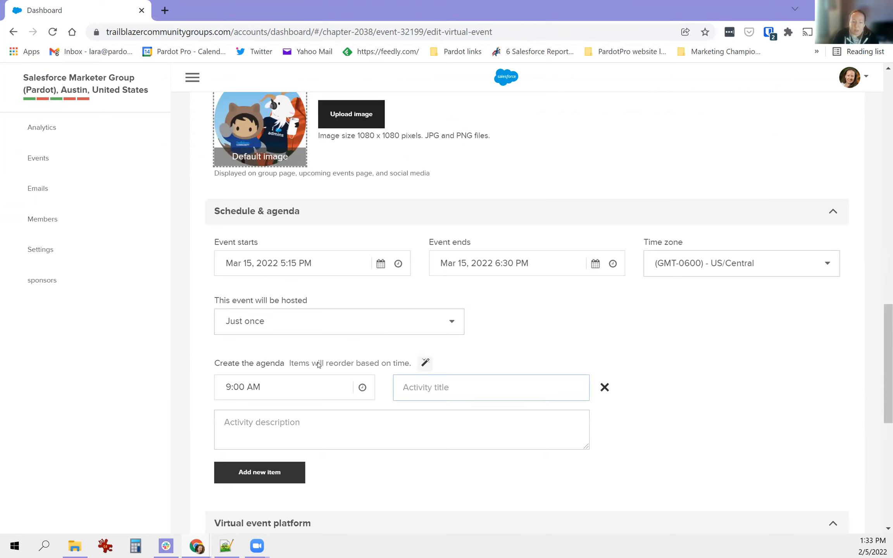
{"action": "left_click", "coordinate": [363, 388]}
{"action": "scroll", "coordinate": [281, 439], "scroll_direction": "down", "scroll_amount": 10}
{"action": "scroll", "coordinate": [281, 439], "scroll_direction": "down", "scroll_amount": 6}
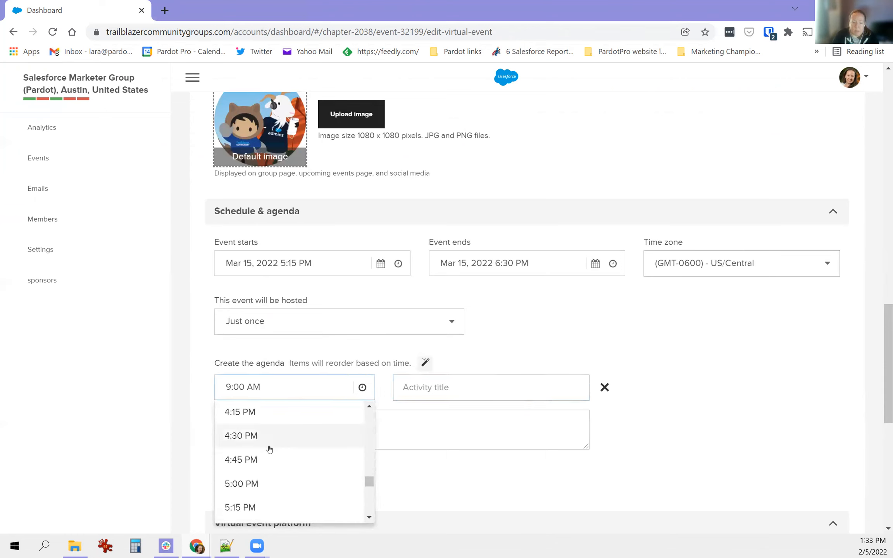
{"action": "left_click", "coordinate": [237, 504]}
{"action": "left_click", "coordinate": [427, 390]}
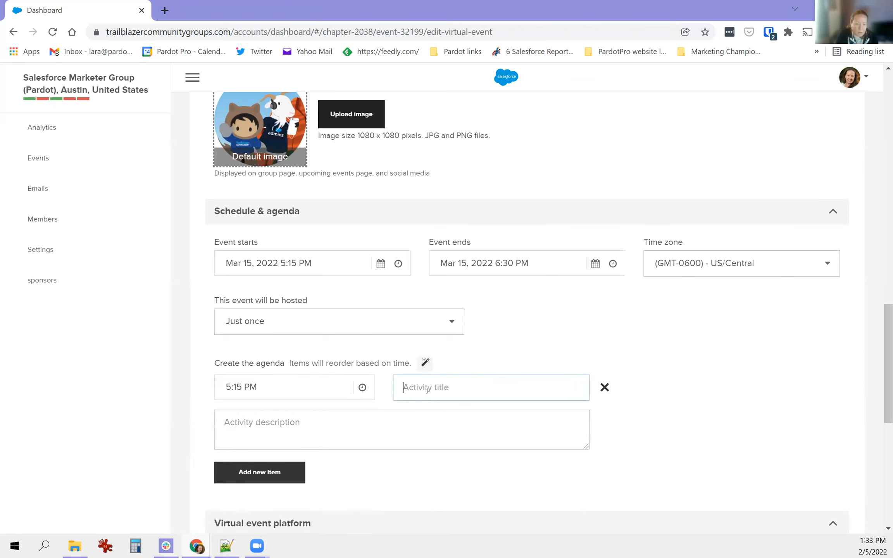
- Add a second agenda item, Presentation Begins, at 5:30 PM
{"action": "left_click", "coordinate": [243, 482]}
{"action": "left_click", "coordinate": [259, 471]}
{"action": "left_click", "coordinate": [361, 474]}
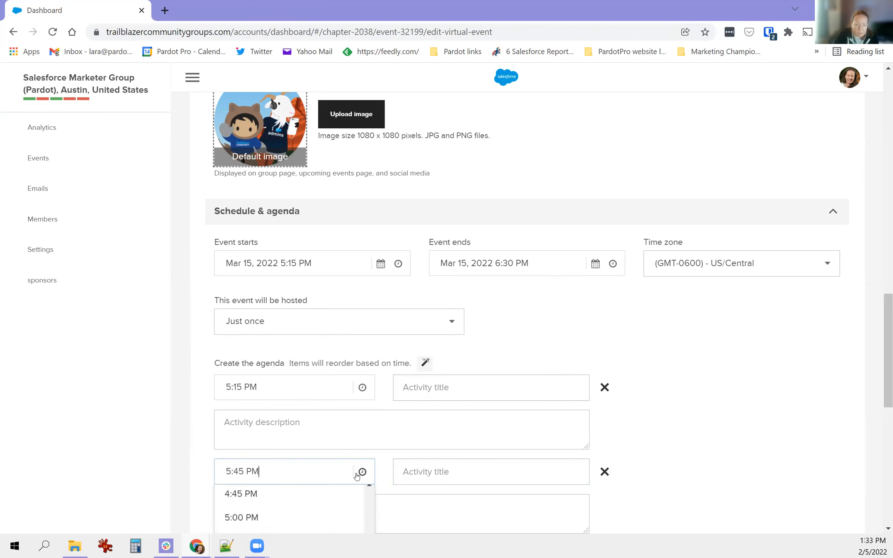
{"action": "scroll", "coordinate": [312, 454], "scroll_direction": "down", "scroll_amount": 2}
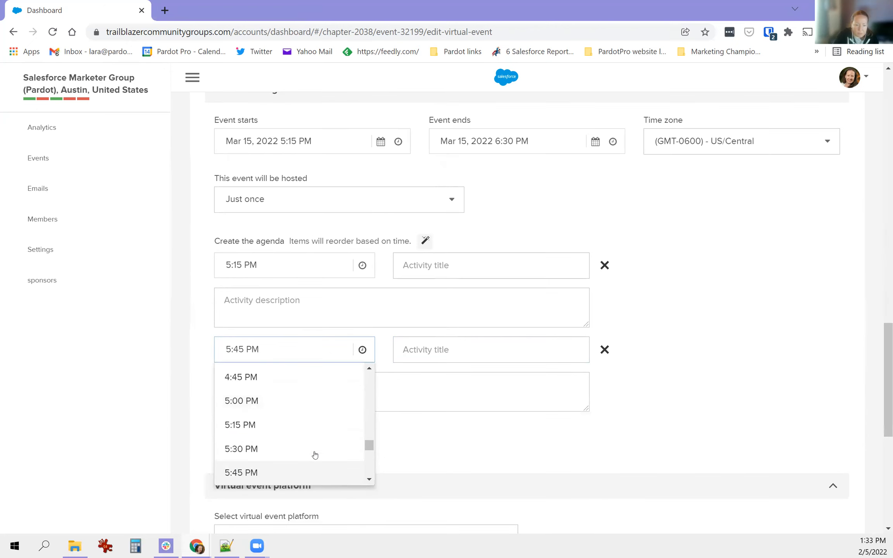
{"action": "left_click", "coordinate": [240, 449]}
{"action": "left_click", "coordinate": [407, 351]}
{"action": "type", "text": "P"}
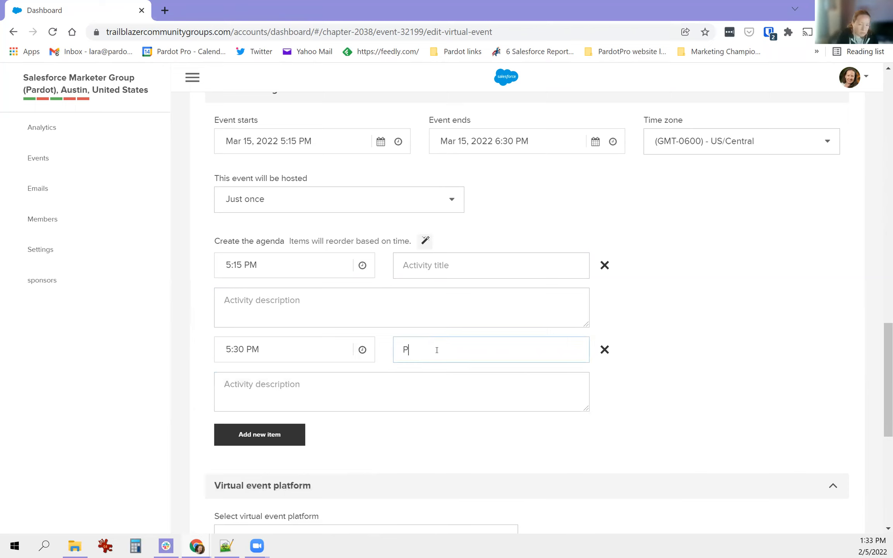
{"action": "type", "text": "resentation Begins"}
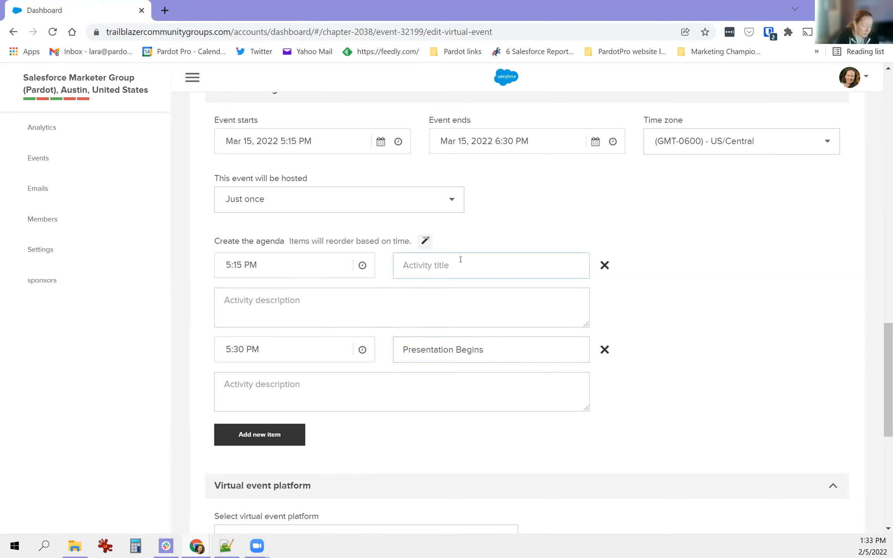
{"action": "type", "text": "Networking"}
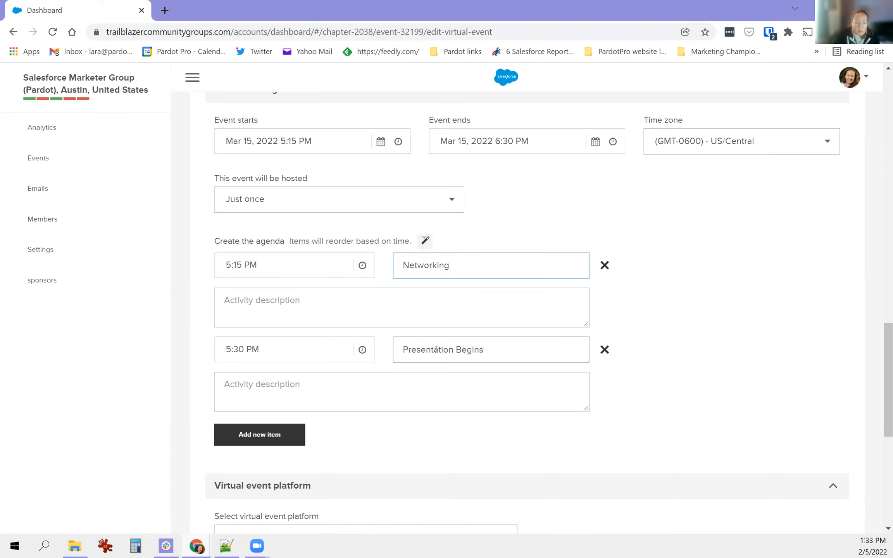
- Add a third agenda item, Wrap up, at 6:15 PM
{"action": "left_click", "coordinate": [253, 436]}
{"action": "left_click", "coordinate": [269, 432]}
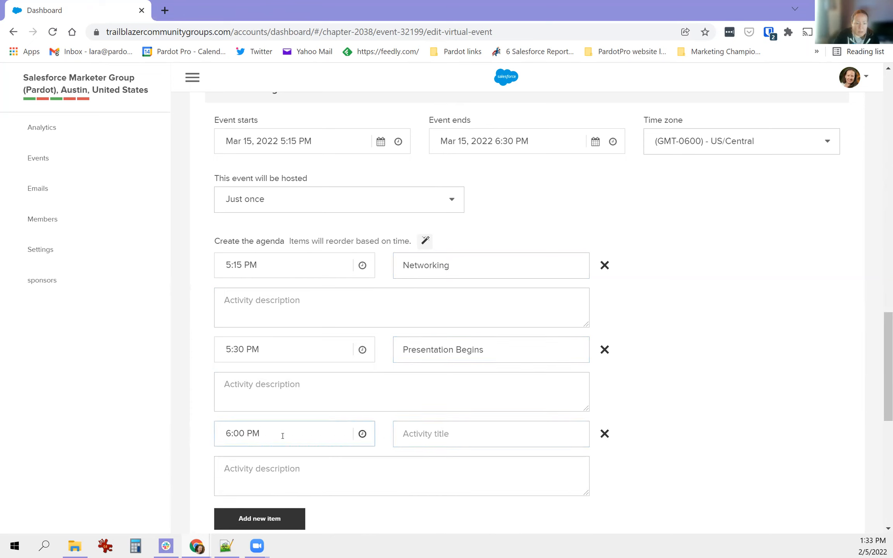
{"action": "left_click", "coordinate": [357, 433]}
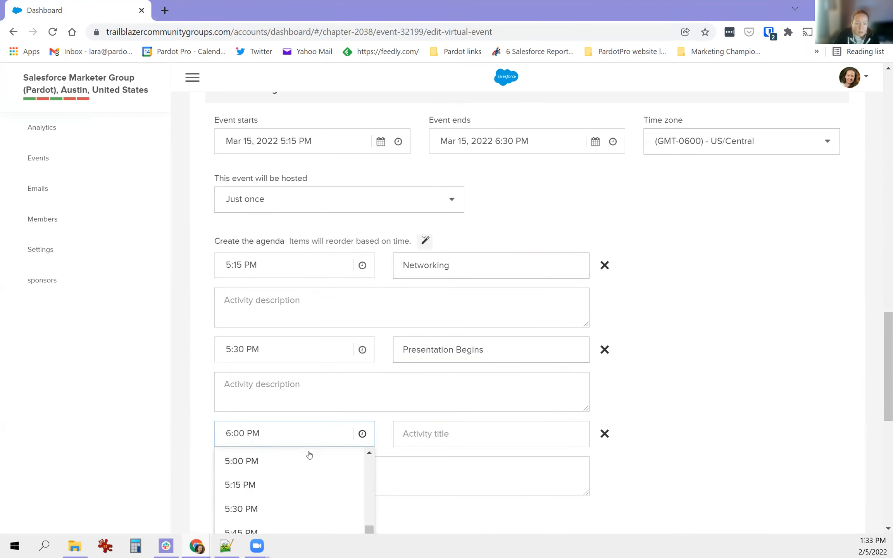
{"action": "scroll", "coordinate": [256, 477], "scroll_direction": "down", "scroll_amount": 2}
{"action": "scroll", "coordinate": [252, 475], "scroll_direction": "down", "scroll_amount": 1}
{"action": "scroll", "coordinate": [249, 473], "scroll_direction": "up", "scroll_amount": 2}
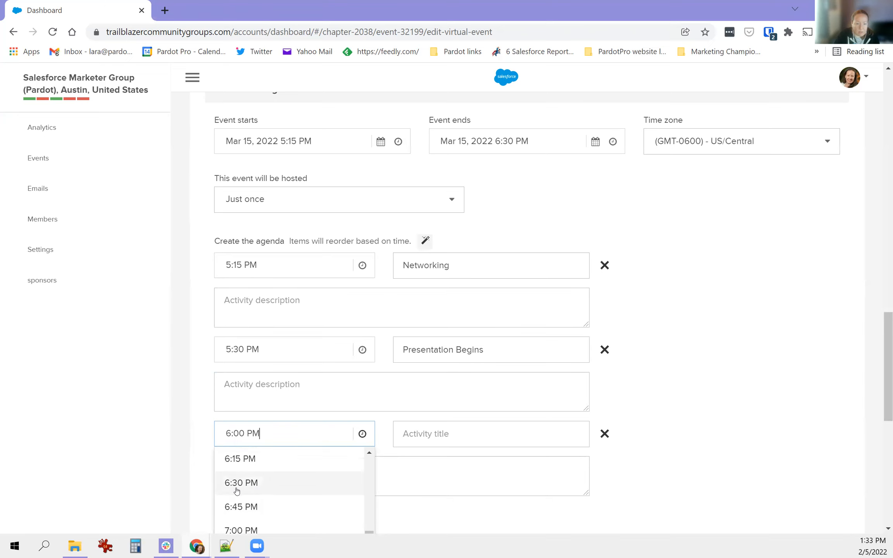
{"action": "left_click", "coordinate": [236, 461]}
{"action": "left_click", "coordinate": [438, 424]}
{"action": "type", "text": "Wrap up"}
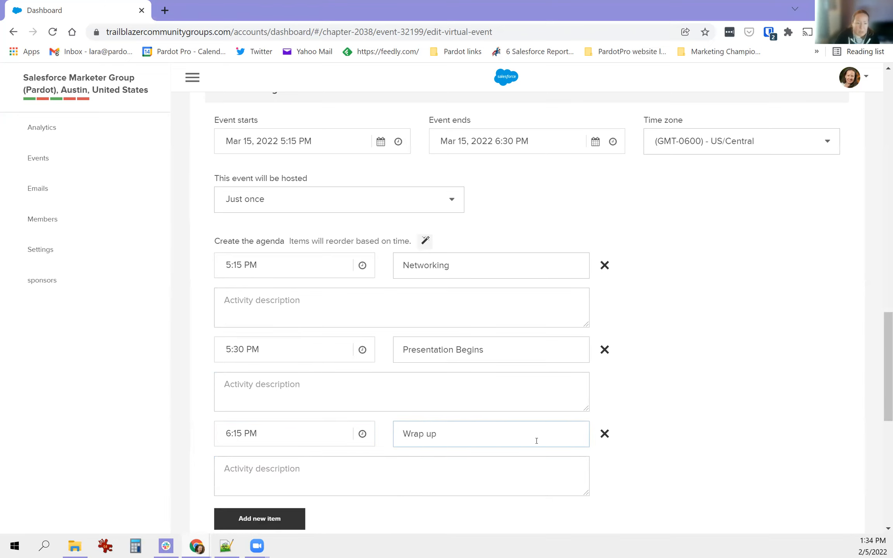
{"action": "scroll", "coordinate": [314, 438], "scroll_direction": "down", "scroll_amount": 3}
- Add a fourth agenda item, Meeting ends, at 6:30 PM
{"action": "left_click", "coordinate": [248, 404]}
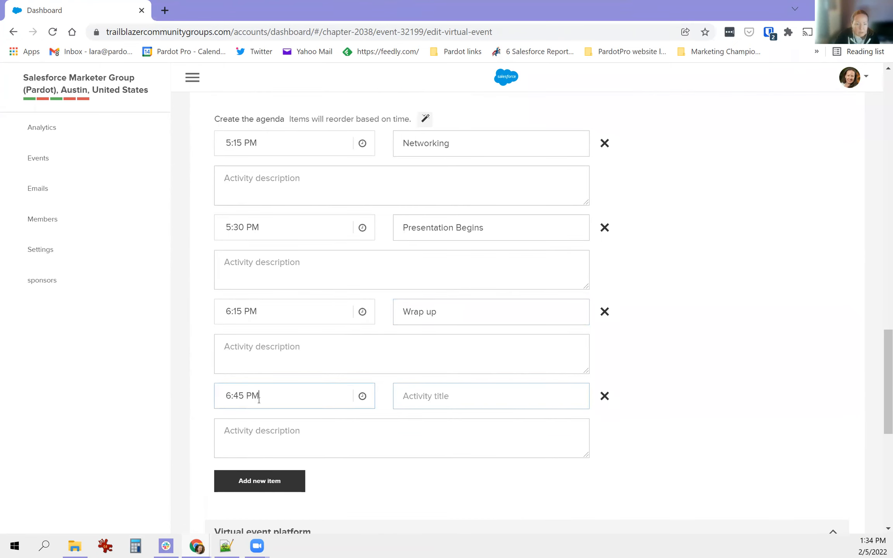
{"action": "left_click", "coordinate": [365, 396]}
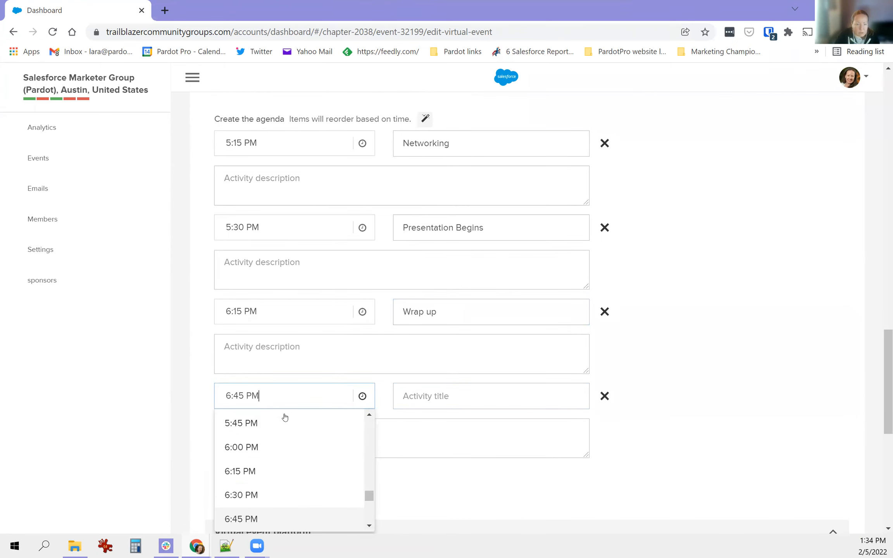
{"action": "left_click", "coordinate": [247, 491]}
{"action": "left_click", "coordinate": [494, 389]}
{"action": "type", "text": "Mee"}
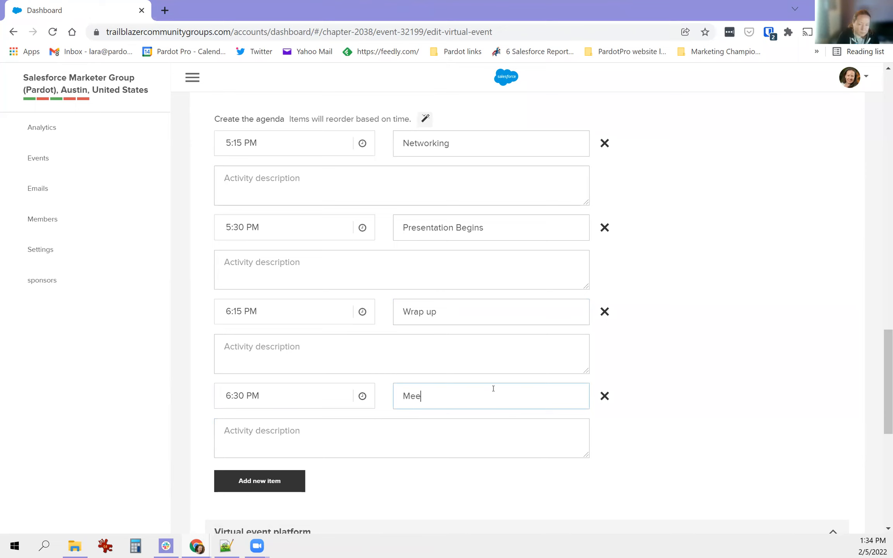
{"action": "type", "text": "ting ends"}
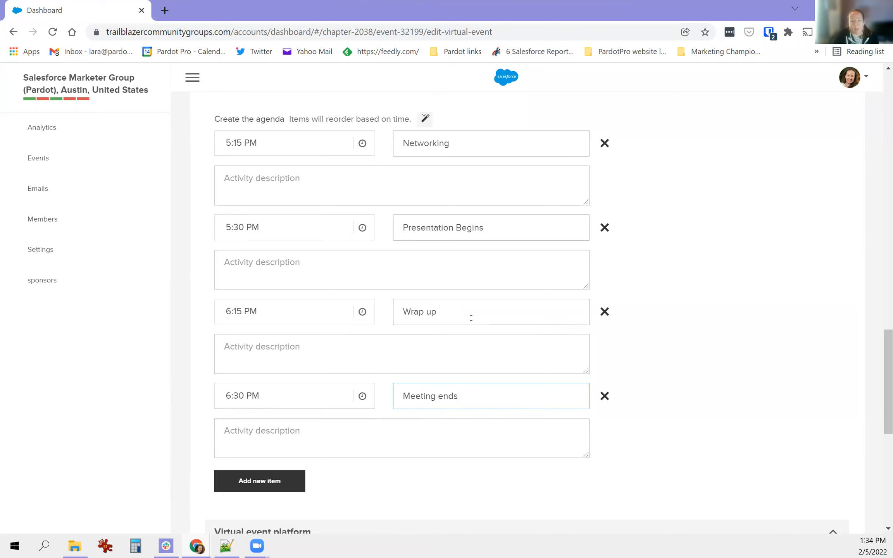
{"action": "scroll", "coordinate": [716, 276], "scroll_direction": "down", "scroll_amount": 1}
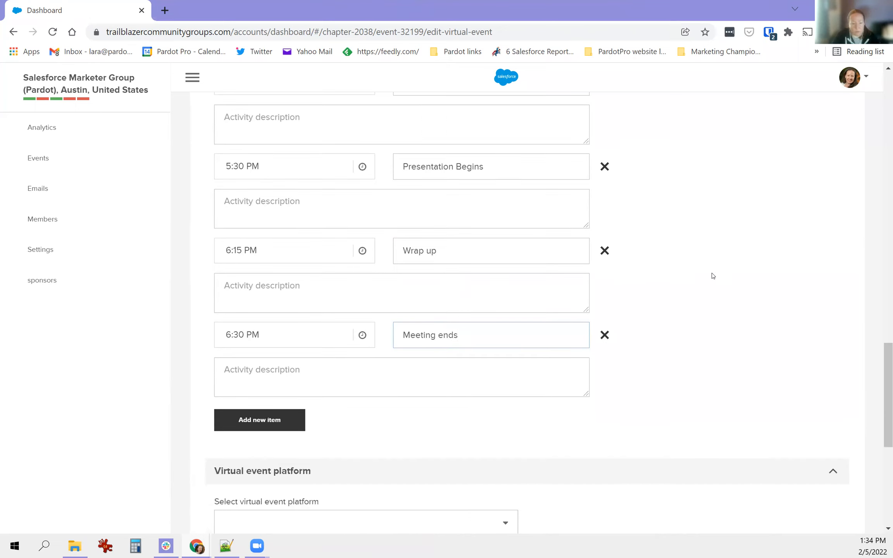
{"action": "scroll", "coordinate": [712, 276], "scroll_direction": "down", "scroll_amount": 1}
{"action": "scroll", "coordinate": [690, 272], "scroll_direction": "up", "scroll_amount": 2}
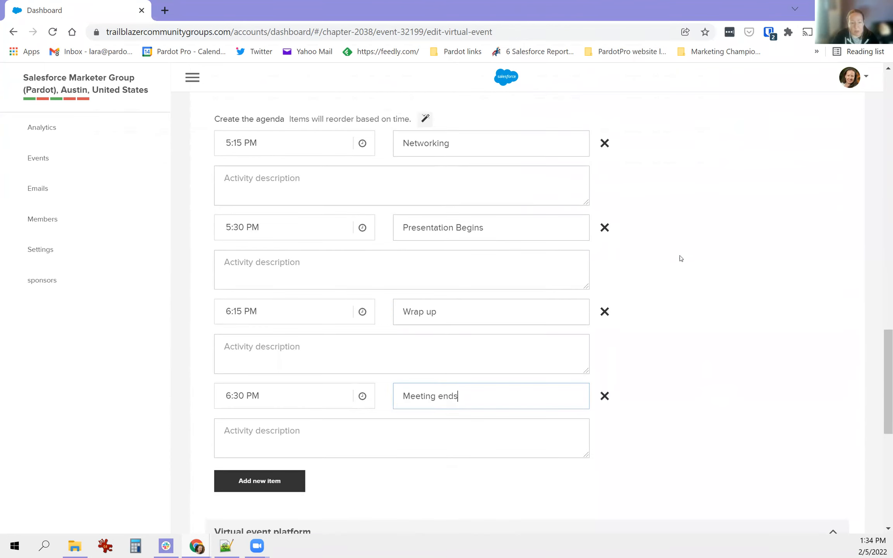
{"action": "scroll", "coordinate": [656, 307], "scroll_direction": "down", "scroll_amount": 3}
{"action": "scroll", "coordinate": [656, 308], "scroll_direction": "down", "scroll_amount": 3}
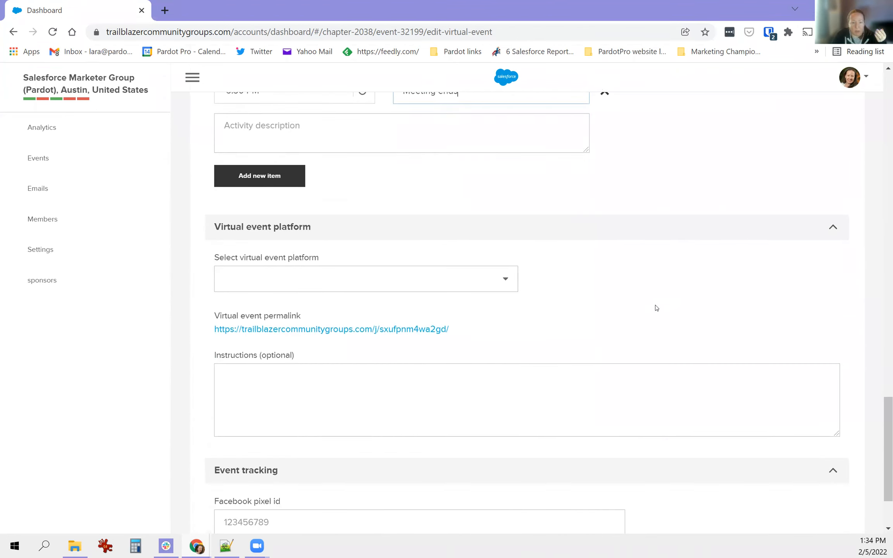
- Choose Bevy Virtual as the virtual event platform
{"action": "left_click_drag", "start_coordinate": [228, 167], "coordinate": [297, 171]}
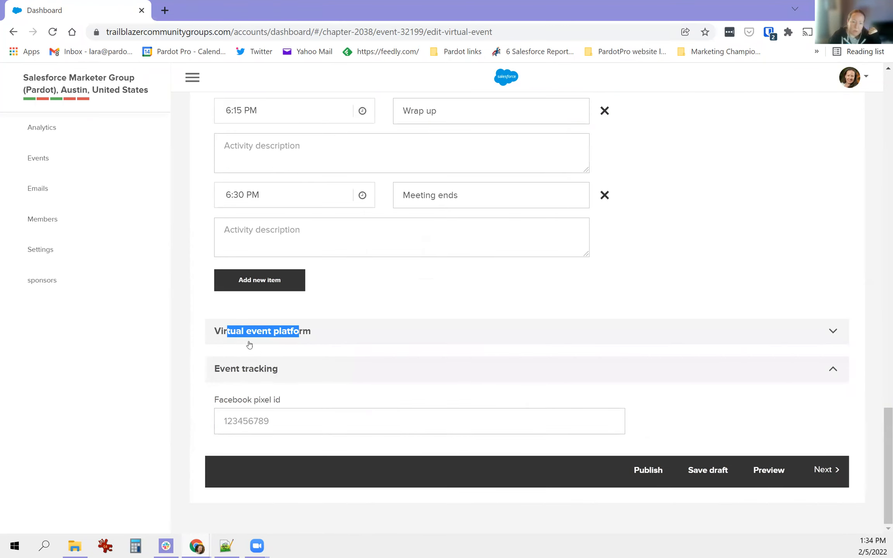
{"action": "left_click", "coordinate": [256, 336]}
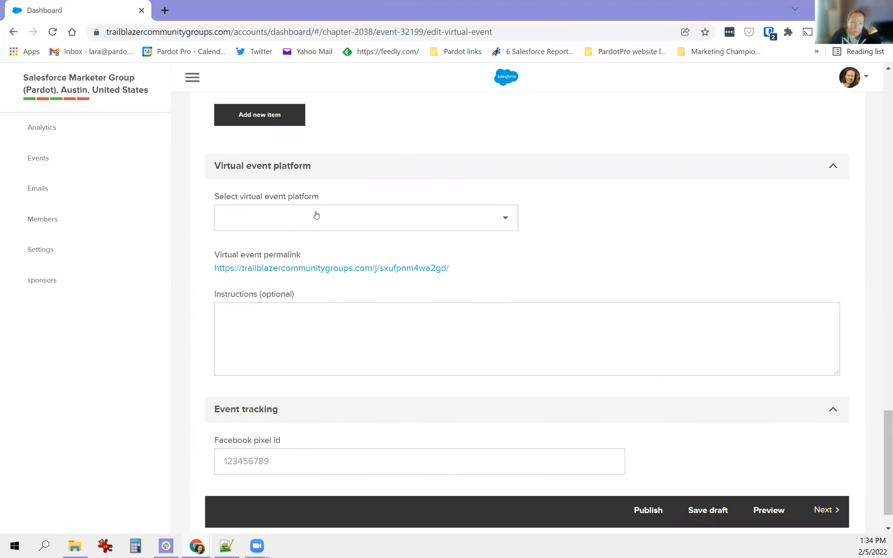
{"action": "left_click", "coordinate": [407, 225]}
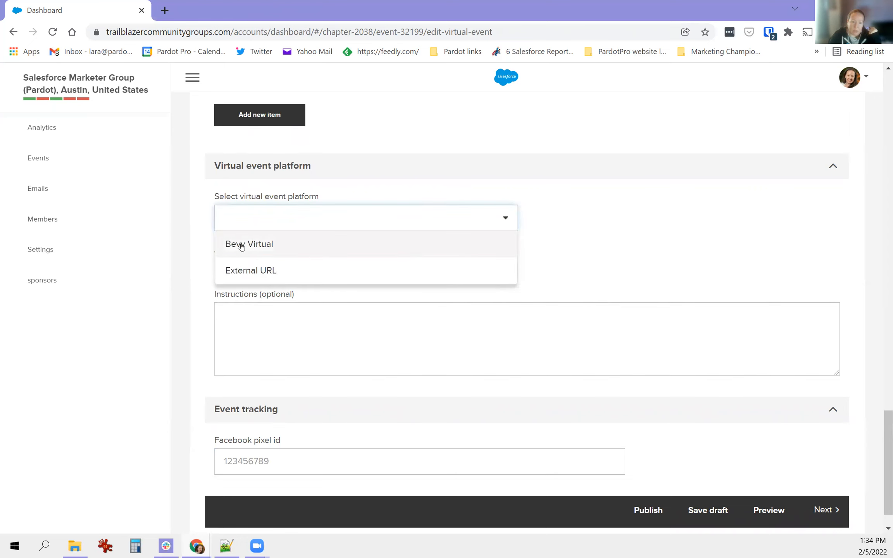
{"action": "left_click", "coordinate": [262, 246]}
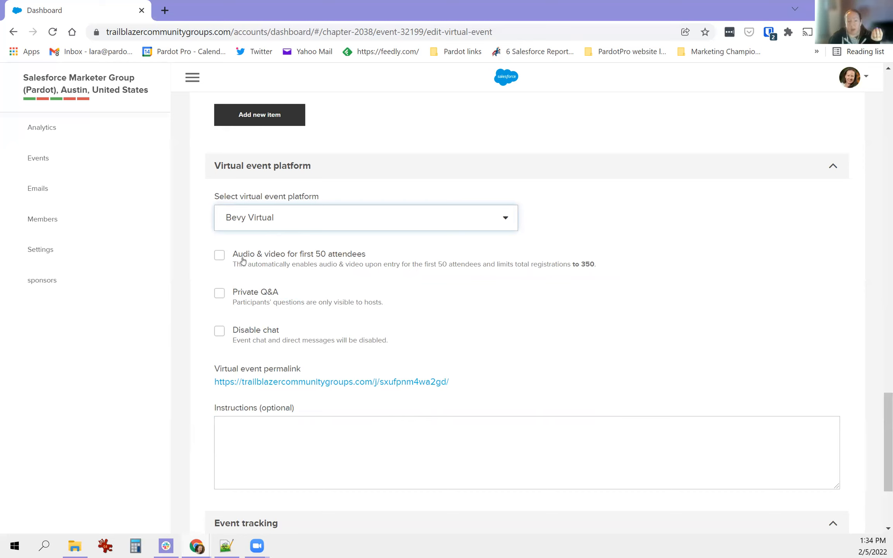
- Turn on audio & video for the first 50 attendees, noting the 350-registration cap
{"action": "left_click", "coordinate": [217, 254]}
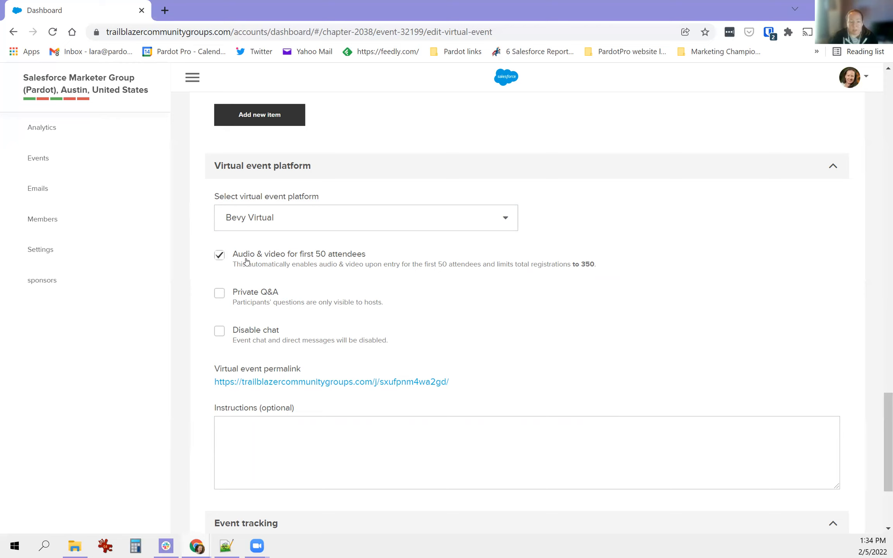
{"action": "left_click_drag", "start_coordinate": [237, 267], "coordinate": [403, 272]}
{"action": "left_click", "coordinate": [405, 265]}
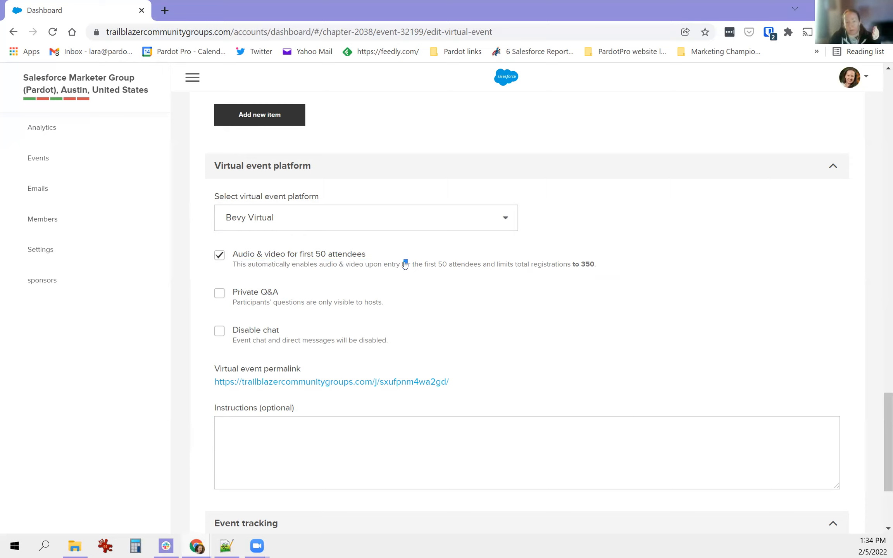
{"action": "left_click", "coordinate": [481, 270]}
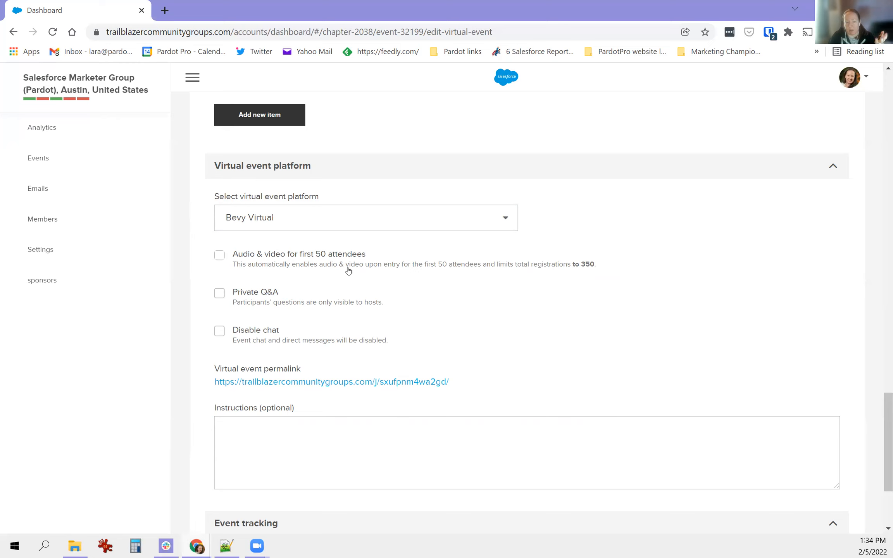
{"action": "left_click_drag", "start_coordinate": [495, 266], "coordinate": [595, 267]}
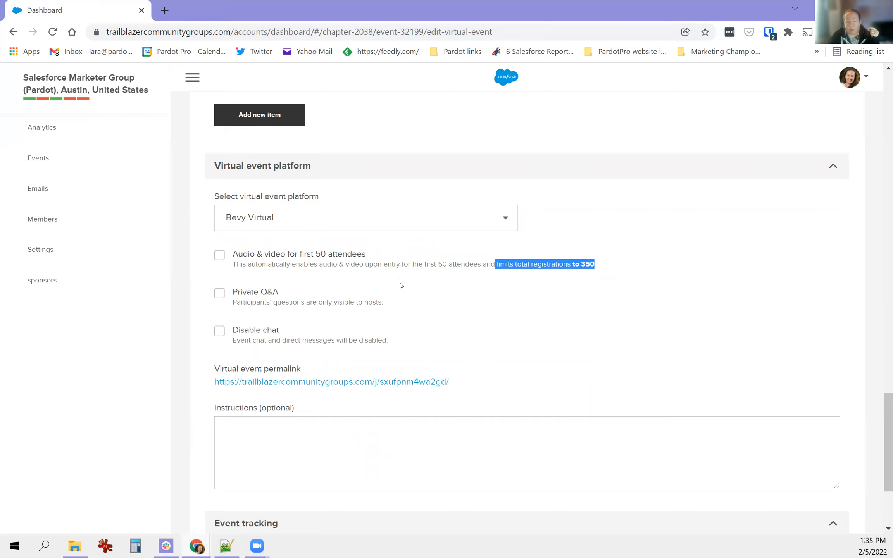
{"action": "left_click", "coordinate": [699, 248]}
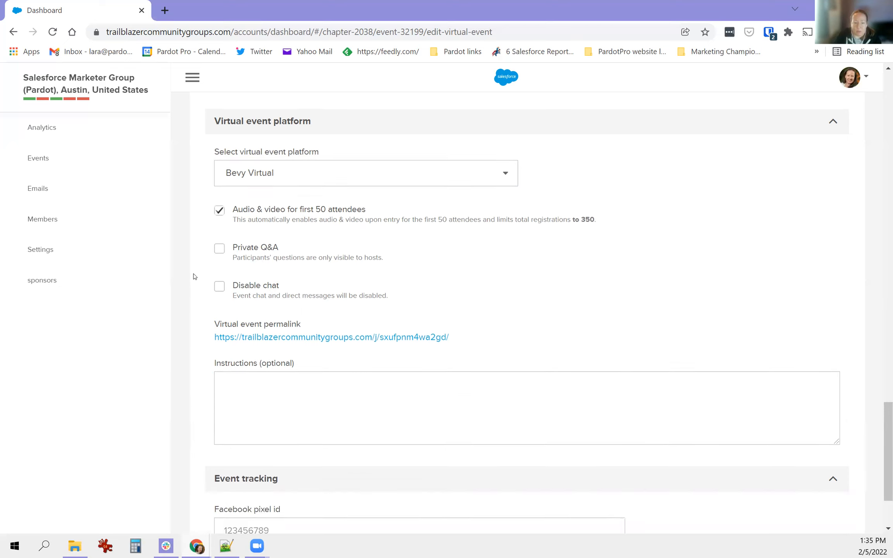
- Save the Pardot AMA event with its agenda and Bevy Virtual settings as a draft
{"action": "scroll", "coordinate": [194, 278], "scroll_direction": "down", "scroll_amount": 3}
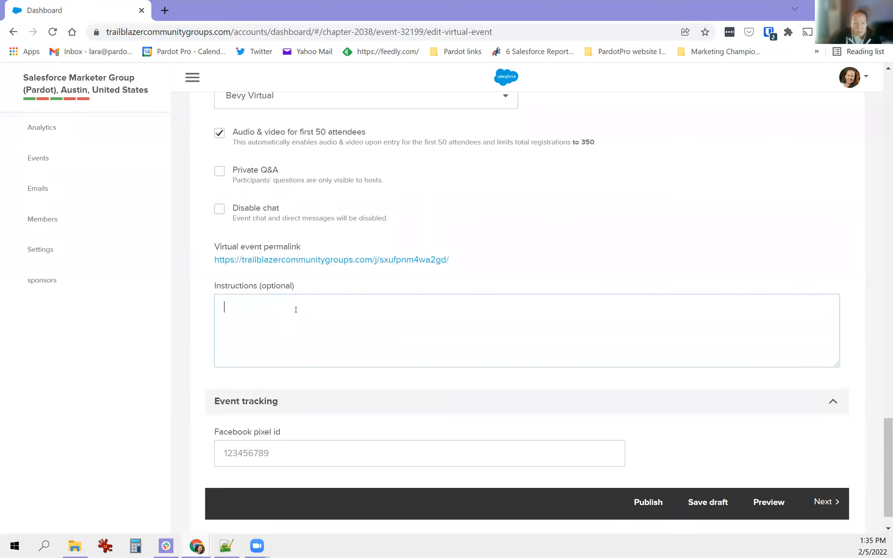
{"action": "scroll", "coordinate": [297, 345], "scroll_direction": "down", "scroll_amount": 1}
{"action": "left_click", "coordinate": [249, 421]}
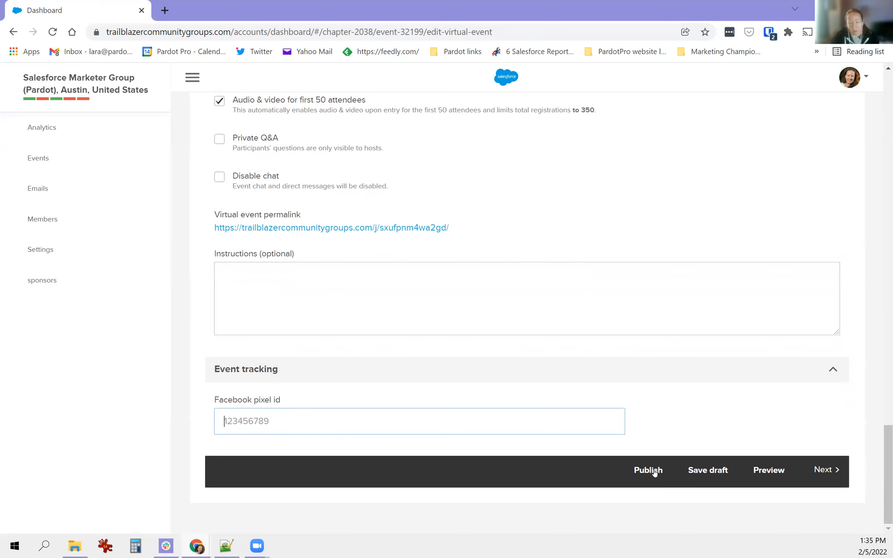
{"action": "left_click", "coordinate": [708, 473]}
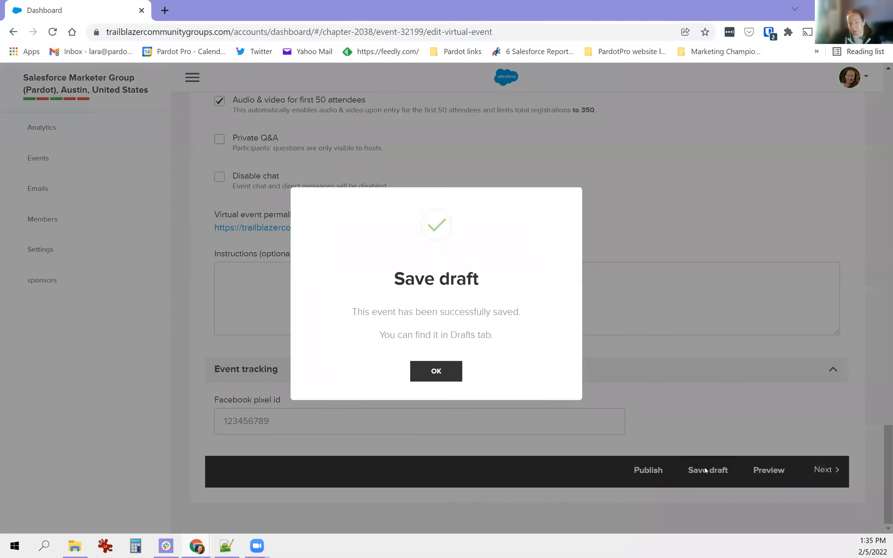
{"action": "left_click", "coordinate": [452, 380]}
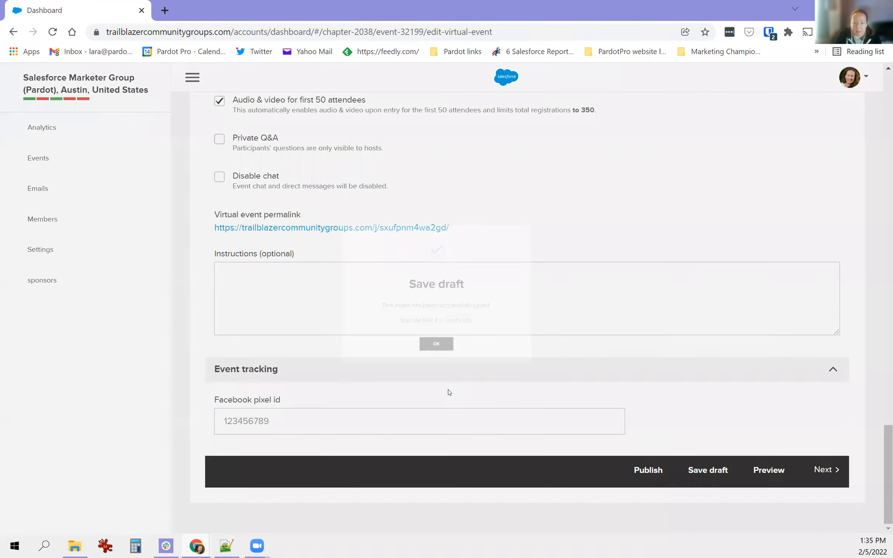
{"action": "left_click", "coordinate": [763, 471]}
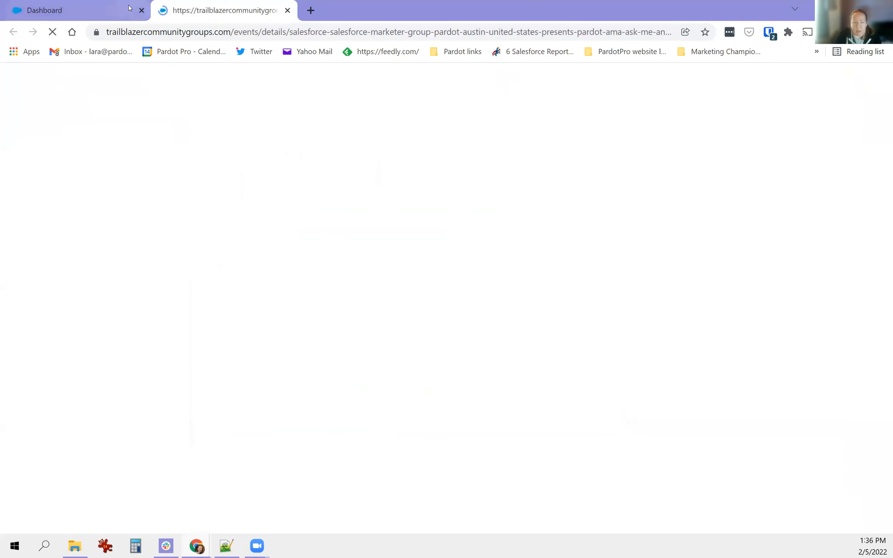
{"action": "scroll", "coordinate": [482, 320], "scroll_direction": "down", "scroll_amount": 10}
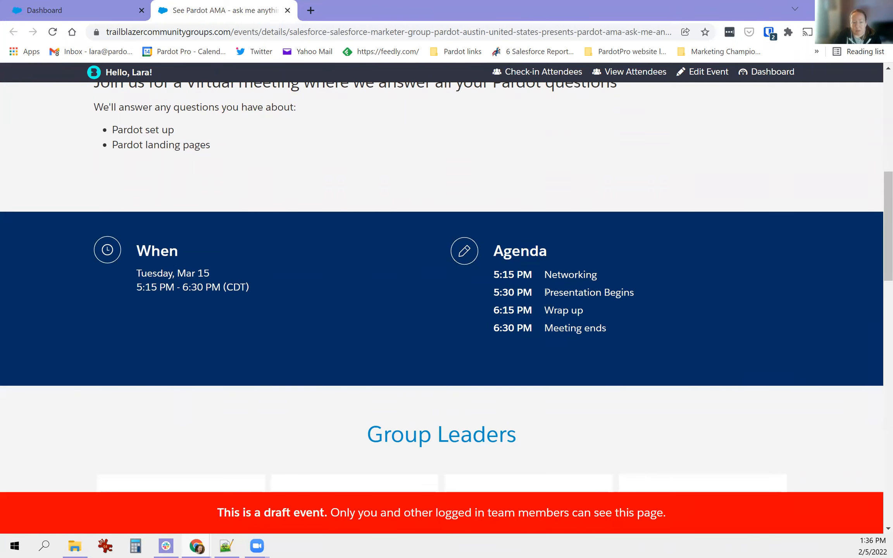
{"action": "scroll", "coordinate": [544, 290], "scroll_direction": "down", "scroll_amount": 3}
{"action": "scroll", "coordinate": [545, 290], "scroll_direction": "up", "scroll_amount": 6}
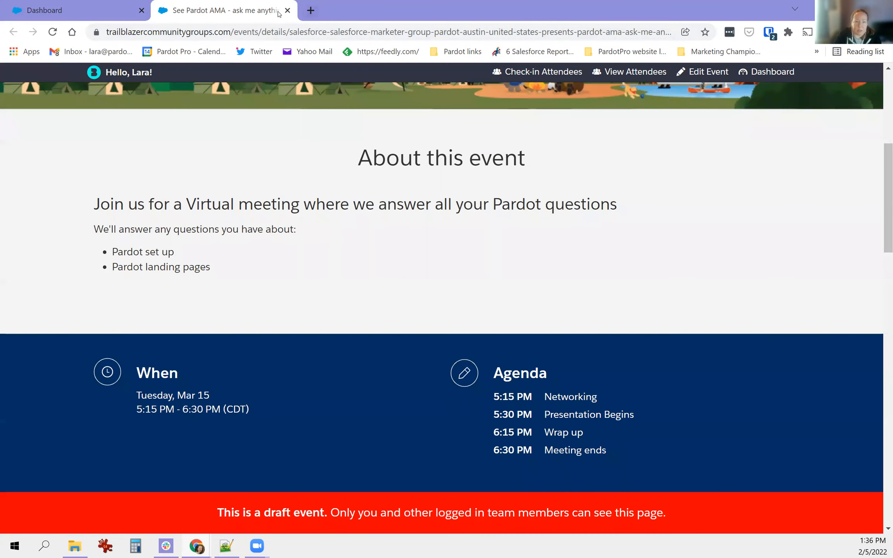
{"action": "left_click", "coordinate": [288, 11]}
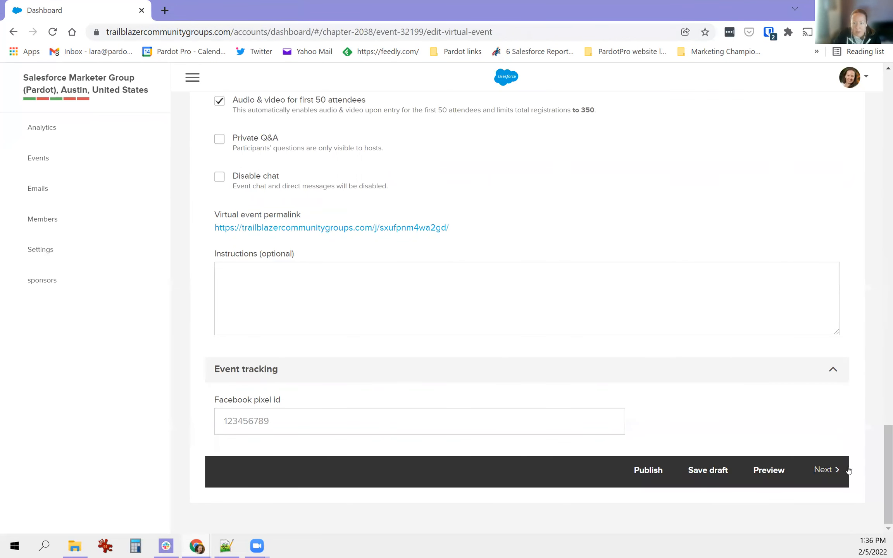
- On the People step, search for and add the CRM and Marketing Automation Strategist as speaker
{"action": "left_click", "coordinate": [826, 470]}
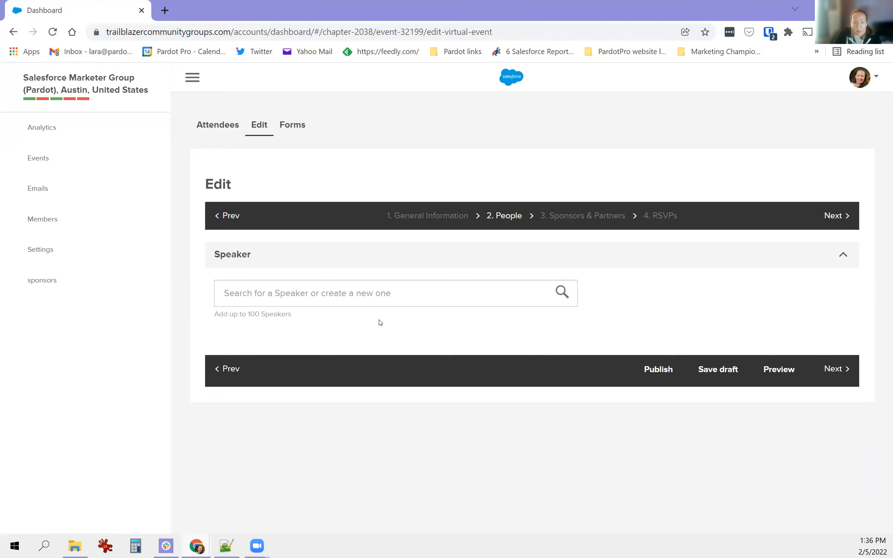
{"action": "left_click_drag", "start_coordinate": [216, 254], "coordinate": [353, 360]}
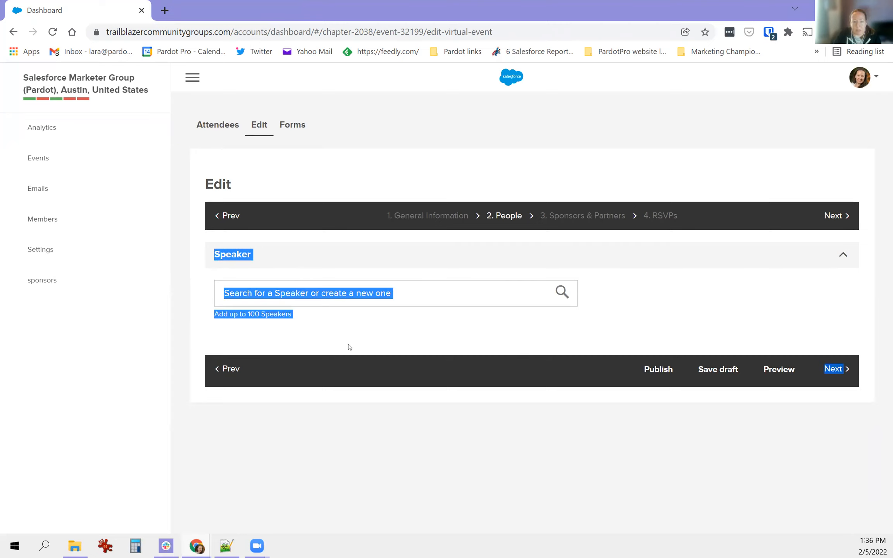
{"action": "left_click", "coordinate": [346, 342]}
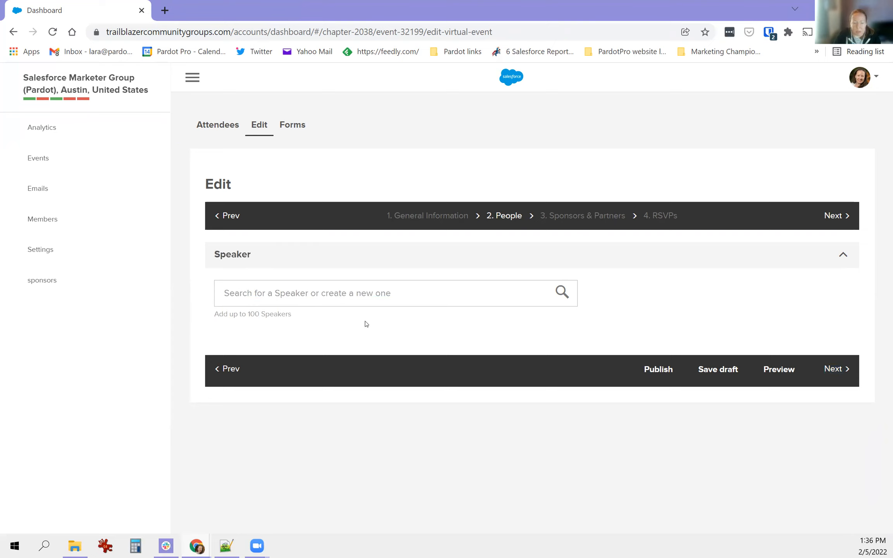
{"action": "left_click", "coordinate": [360, 299]}
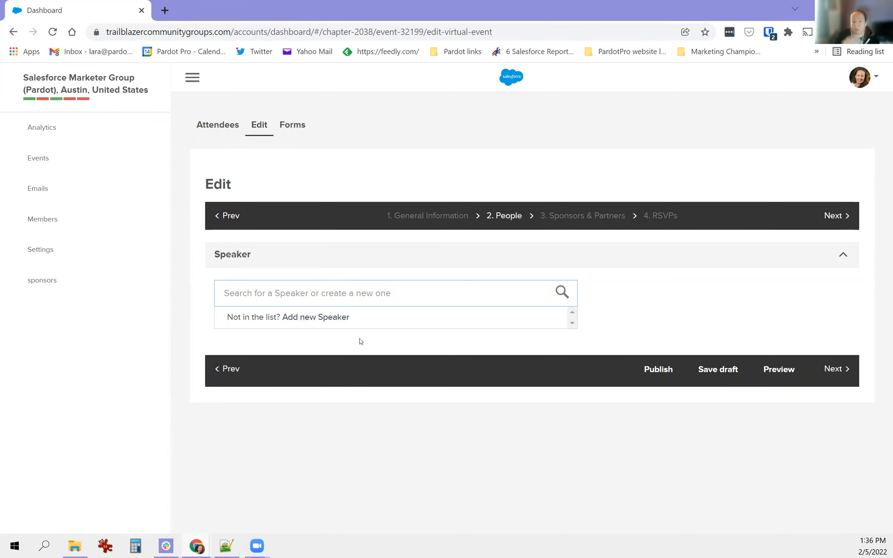
{"action": "type", "text": "mar"}
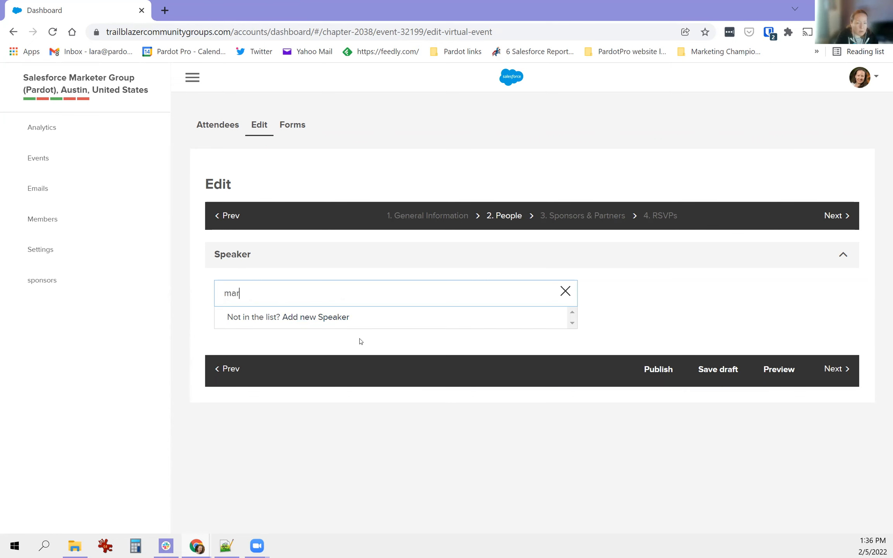
{"action": "type", "text": "cos"}
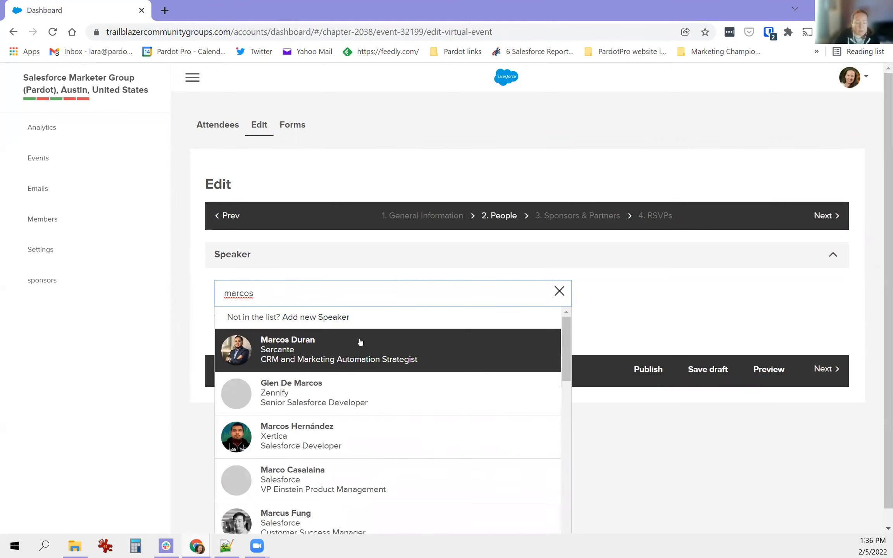
{"action": "left_click", "coordinate": [360, 342]}
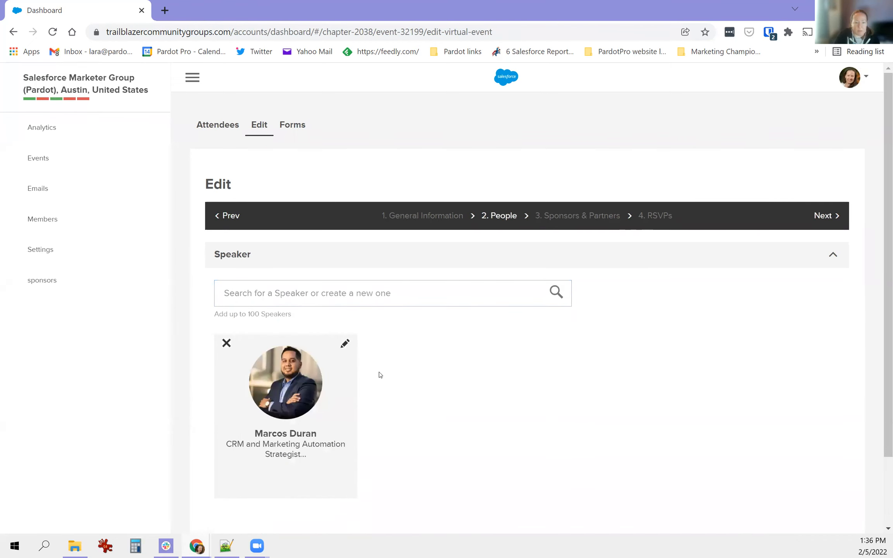
- Save the event as a draft and open its preview
{"action": "scroll", "coordinate": [379, 375], "scroll_direction": "down", "scroll_amount": 2}
{"action": "left_click", "coordinate": [709, 469]}
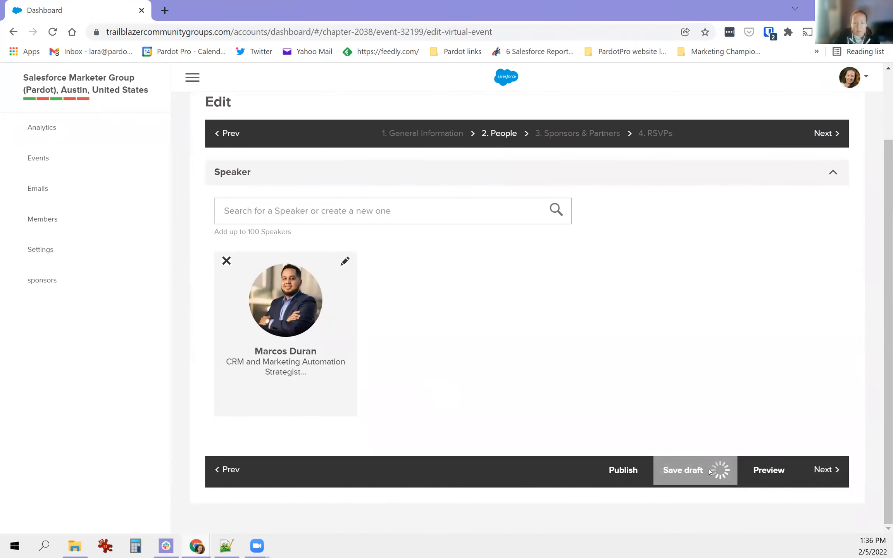
{"action": "left_click", "coordinate": [454, 371]}
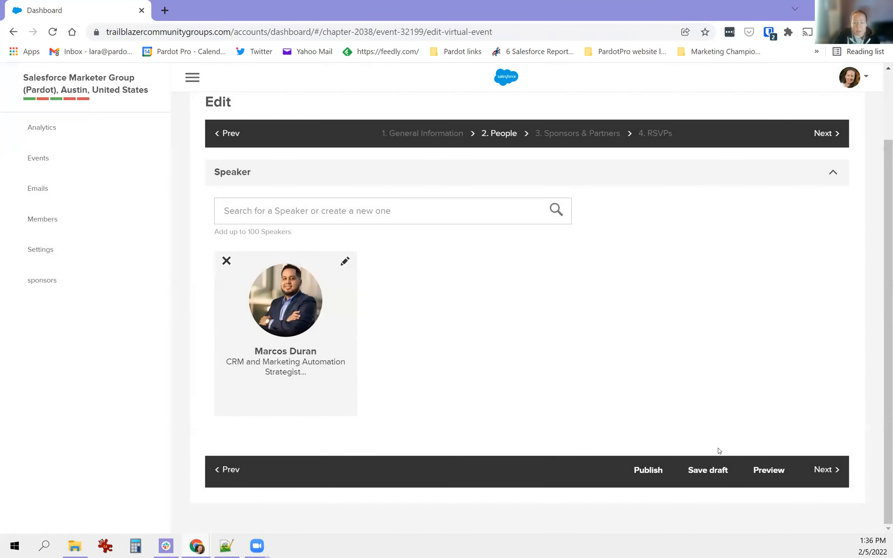
{"action": "left_click", "coordinate": [768, 475]}
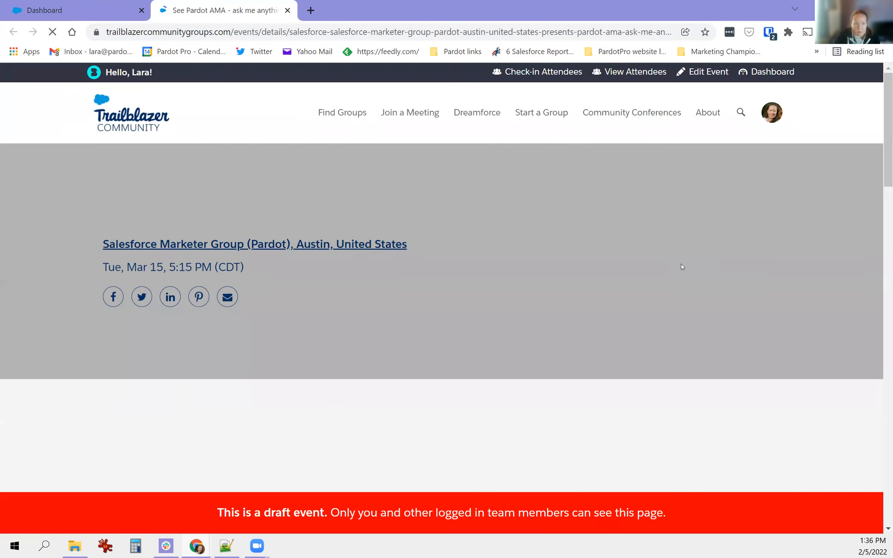
- Scroll through the draft event's preview page, then return to the Dashboard edit tab
{"action": "scroll", "coordinate": [547, 247], "scroll_direction": "down", "scroll_amount": 10}
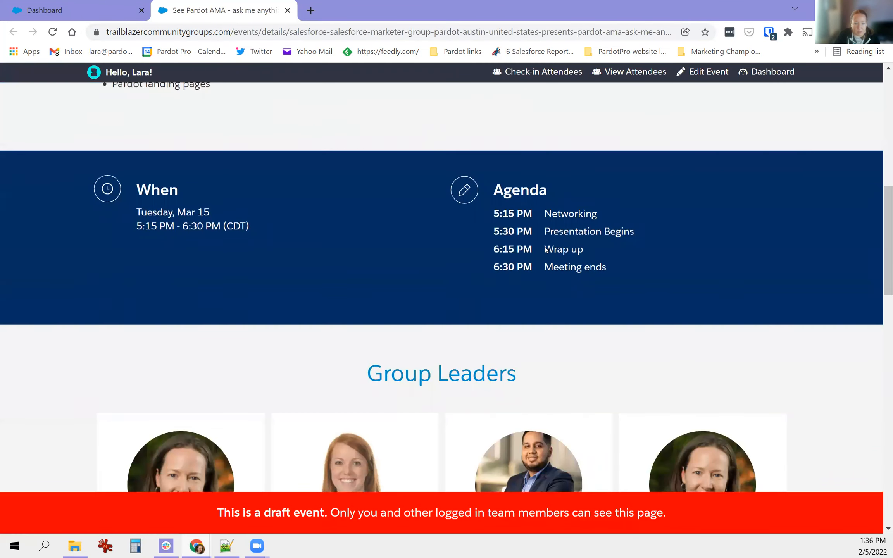
{"action": "scroll", "coordinate": [545, 248], "scroll_direction": "down", "scroll_amount": 15}
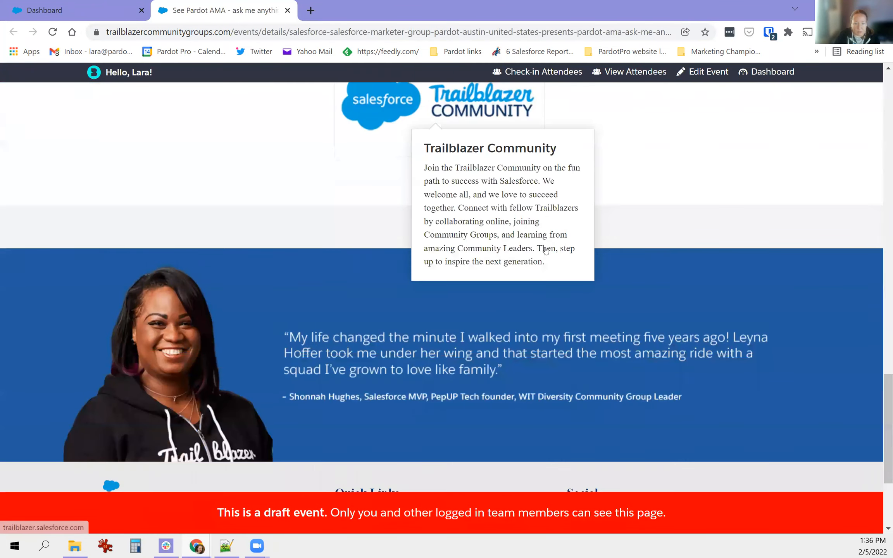
{"action": "scroll", "coordinate": [545, 250], "scroll_direction": "up", "scroll_amount": 20}
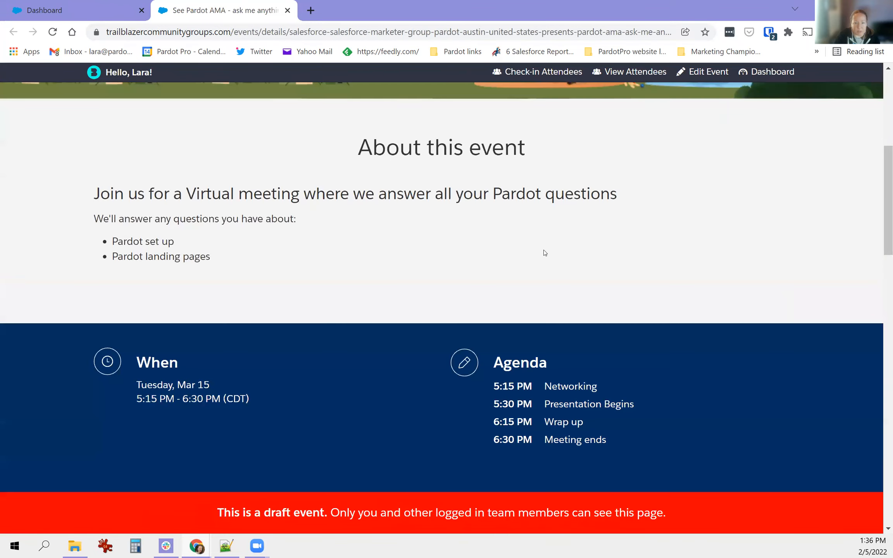
{"action": "scroll", "coordinate": [543, 252], "scroll_direction": "up", "scroll_amount": 7}
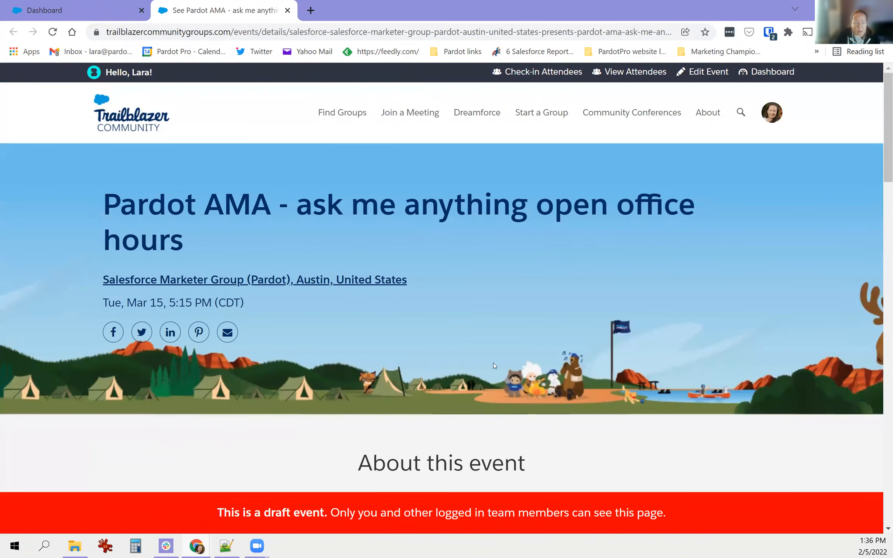
{"action": "scroll", "coordinate": [494, 363], "scroll_direction": "down", "scroll_amount": 5}
{"action": "left_click", "coordinate": [82, 13]}
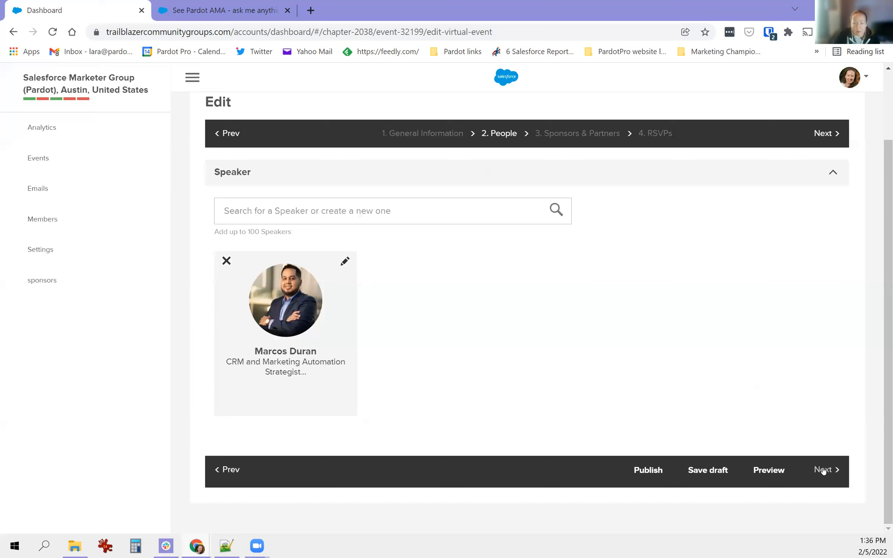
- Open a blank New speaker form and step through its first name, last name, company and title fields
{"action": "left_click", "coordinate": [356, 212]}
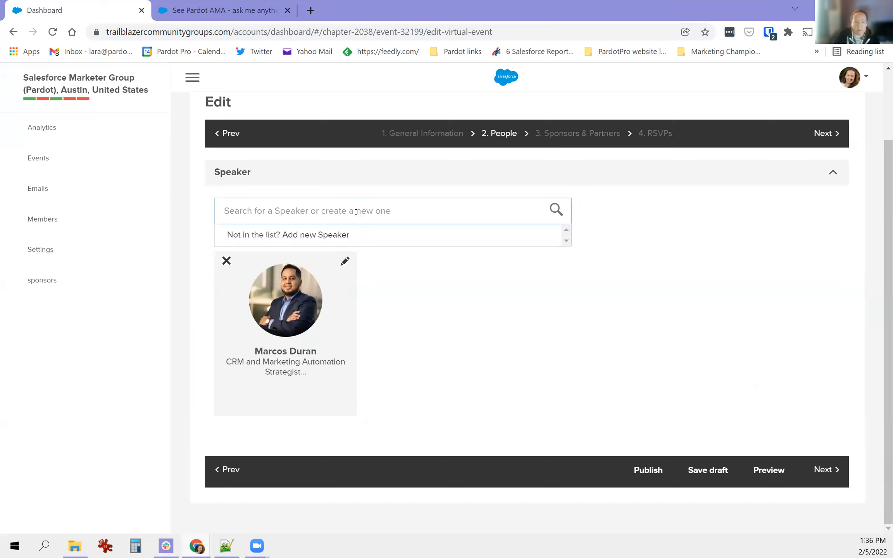
{"action": "left_click", "coordinate": [334, 235]}
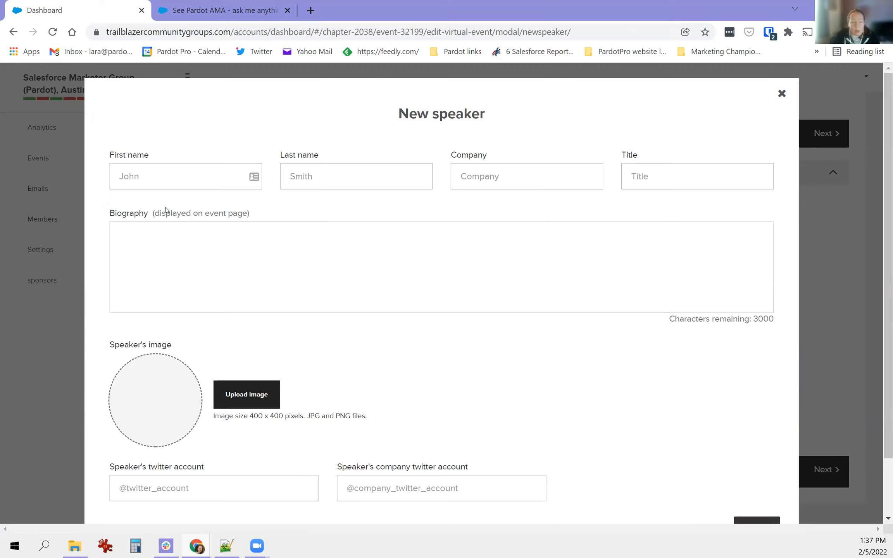
{"action": "left_click", "coordinate": [174, 177]}
{"action": "left_click", "coordinate": [349, 177]}
{"action": "left_click", "coordinate": [497, 176]}
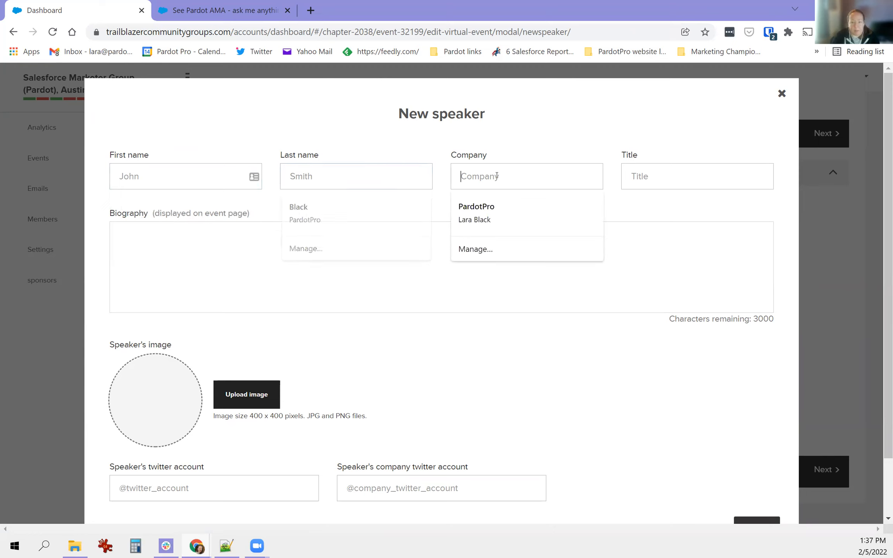
{"action": "left_click", "coordinate": [649, 176]}
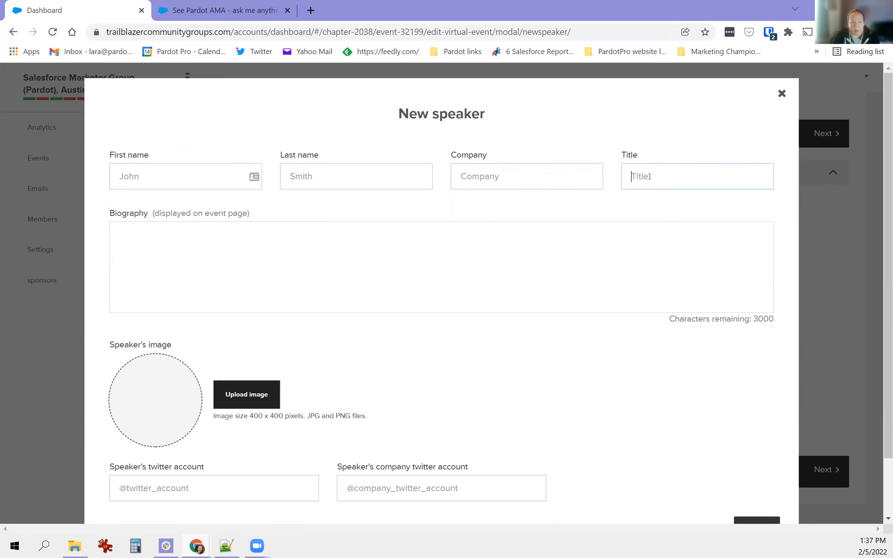
- Inspect the empty biography box and its 3000-character limit, then close the form unsaved
{"action": "left_click", "coordinate": [282, 266]}
{"action": "scroll", "coordinate": [423, 433], "scroll_direction": "down", "scroll_amount": 2}
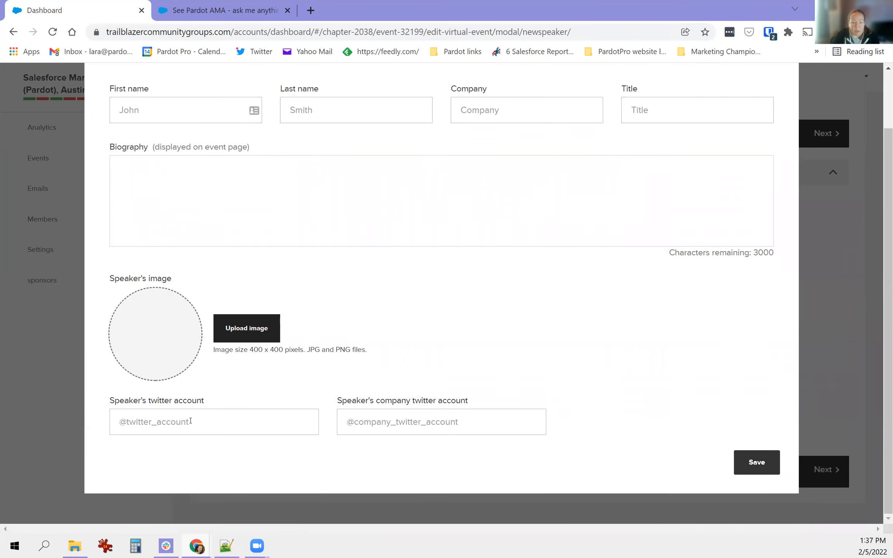
{"action": "left_click_drag", "start_coordinate": [369, 404], "coordinate": [448, 400]}
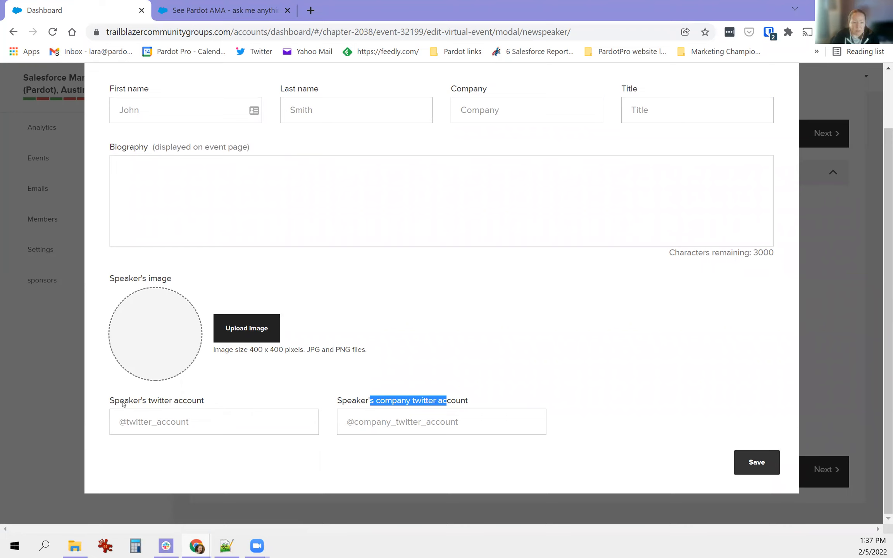
{"action": "left_click_drag", "start_coordinate": [111, 402], "coordinate": [184, 400]}
{"action": "left_click", "coordinate": [243, 168]}
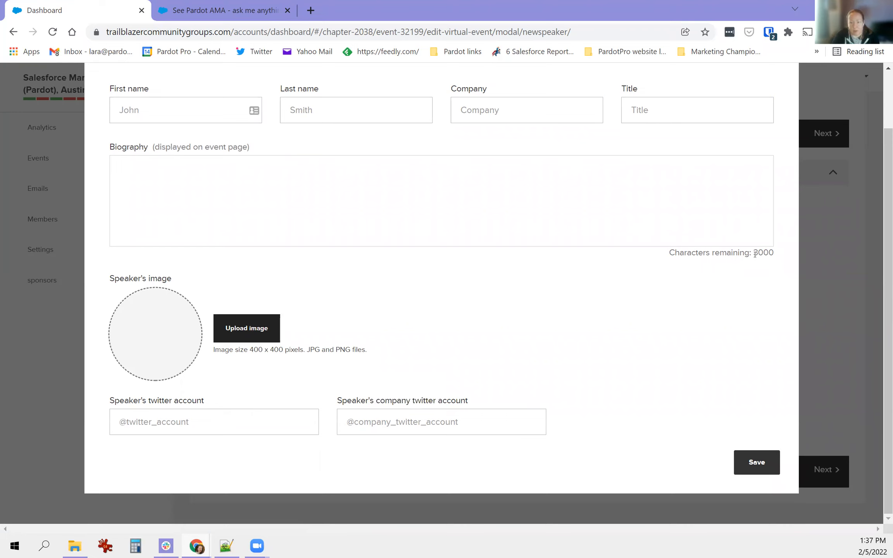
{"action": "left_click_drag", "start_coordinate": [776, 256], "coordinate": [759, 253]}
{"action": "double_click", "coordinate": [762, 252]}
{"action": "scroll", "coordinate": [564, 369], "scroll_direction": "up", "scroll_amount": 2}
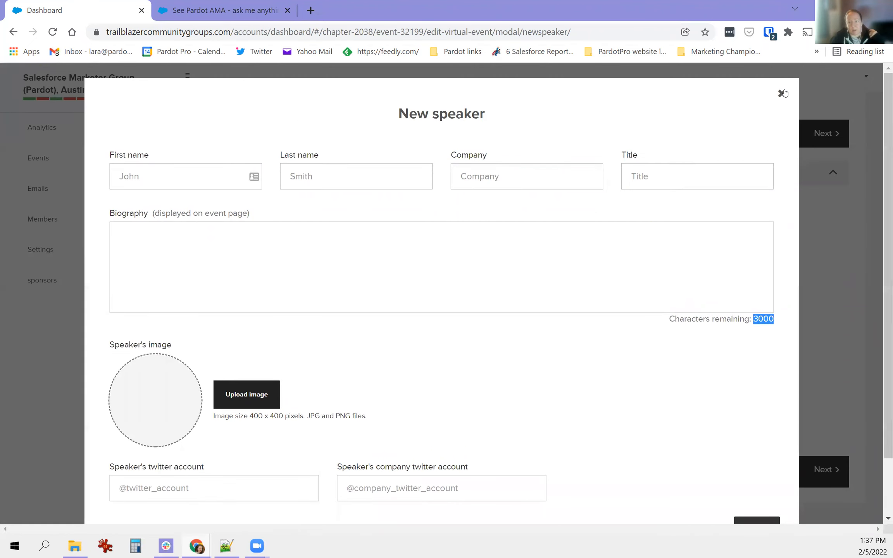
{"action": "left_click", "coordinate": [781, 94]}
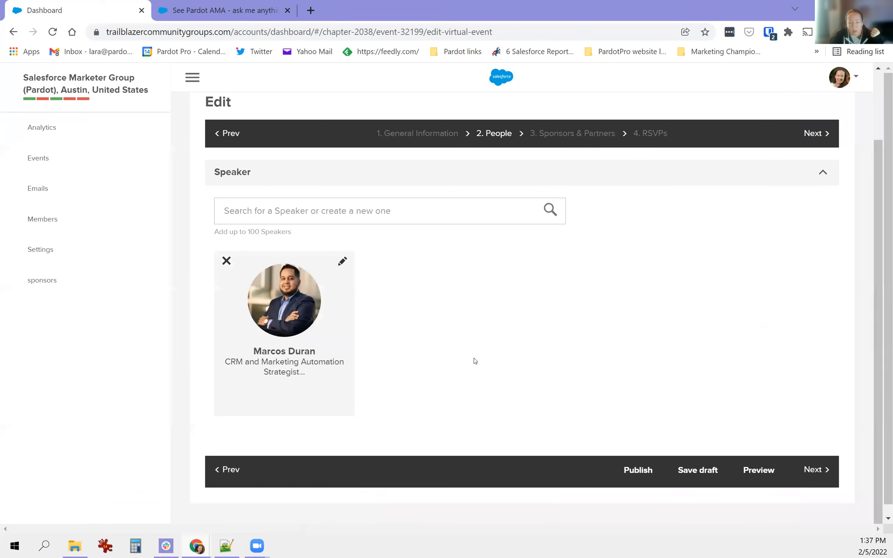
- Advance the event form from People to step 3, Sponsors & Partners
{"action": "left_click", "coordinate": [812, 459]}
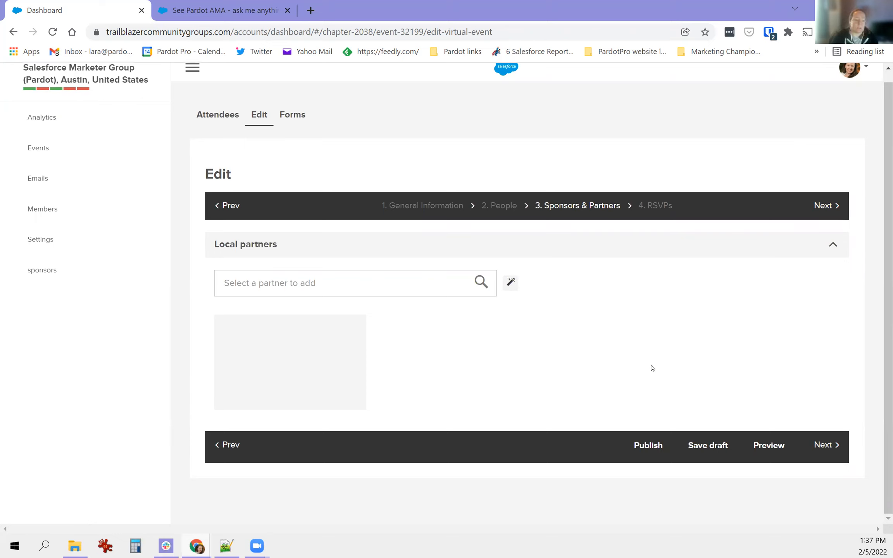
- Search 'qua' and add Qualified as a local partner, reviewing its details without changes
{"action": "left_click", "coordinate": [343, 278]}
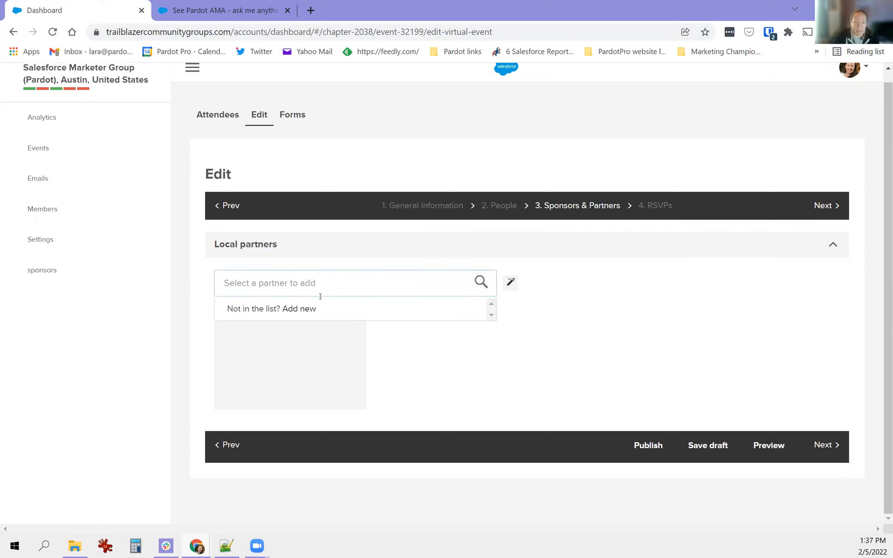
{"action": "type", "text": "qua"}
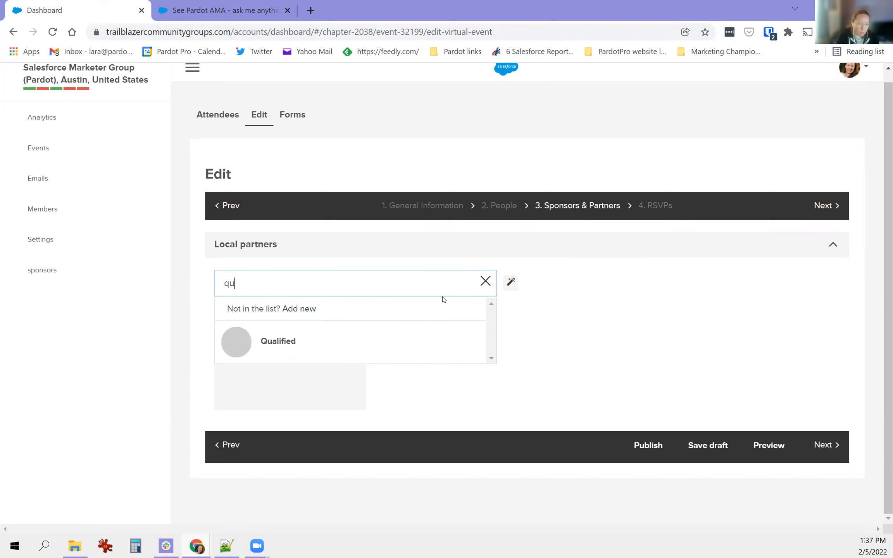
{"action": "left_click", "coordinate": [298, 342]}
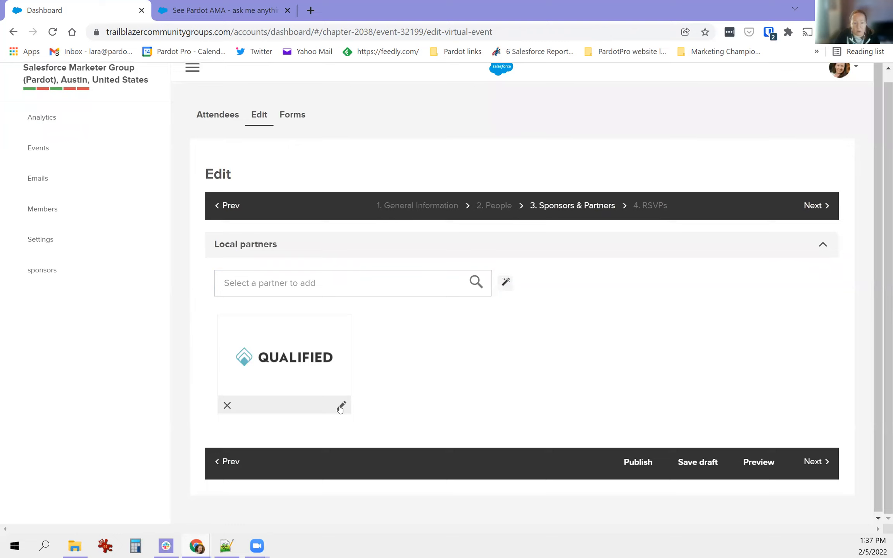
{"action": "left_click", "coordinate": [342, 405]}
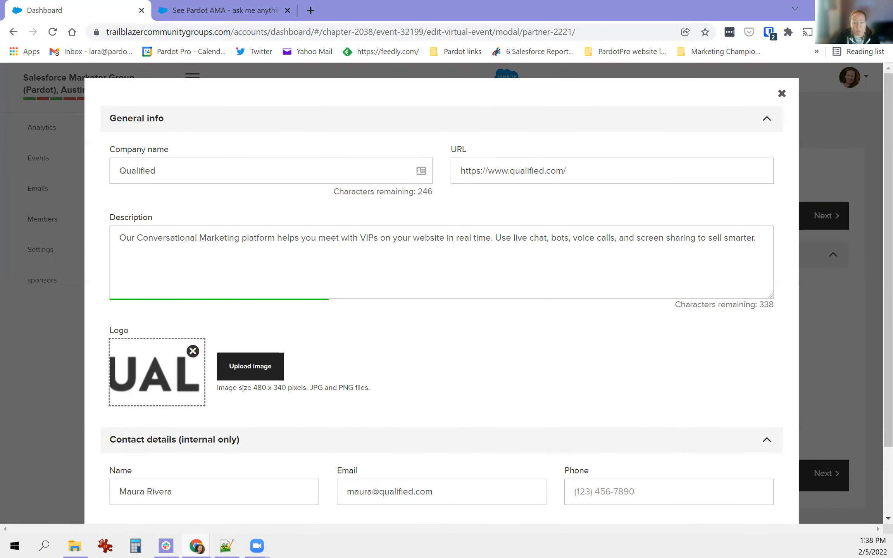
{"action": "scroll", "coordinate": [341, 391], "scroll_direction": "down", "scroll_amount": 2}
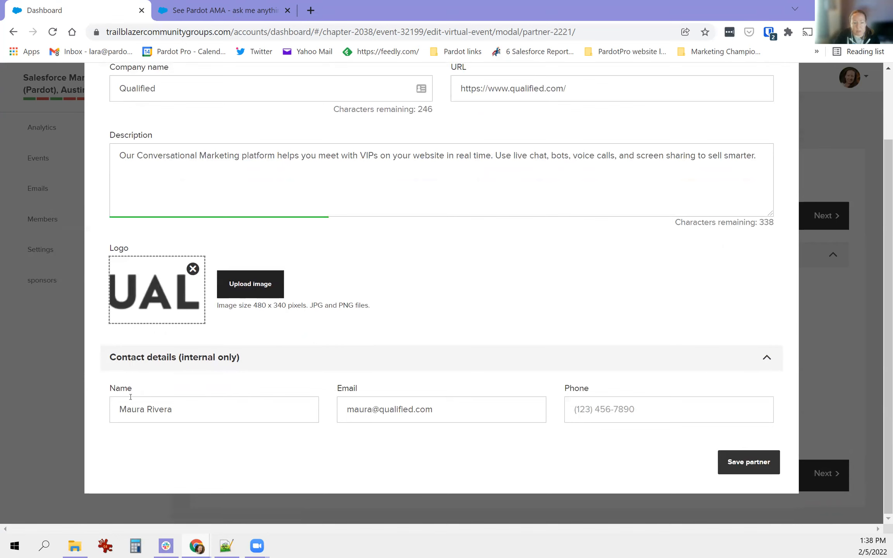
{"action": "left_click_drag", "start_coordinate": [116, 357], "coordinate": [258, 359]}
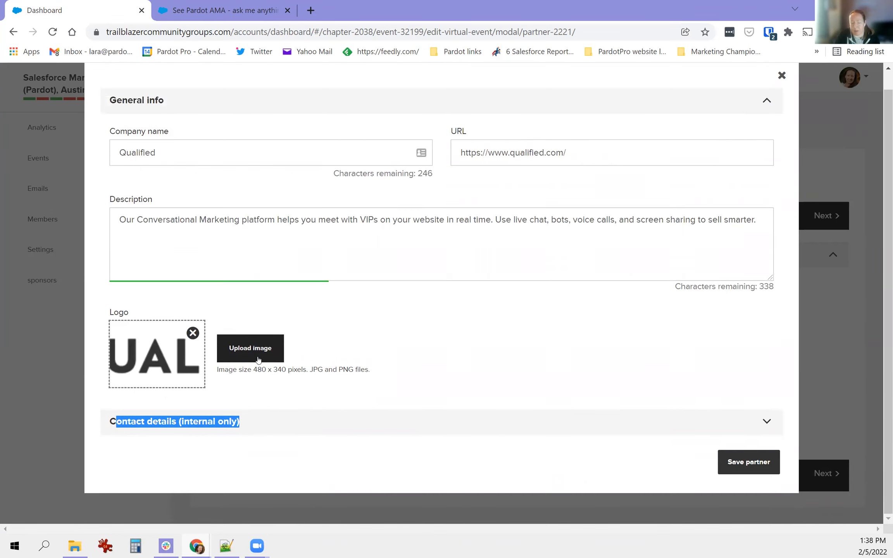
{"action": "left_click", "coordinate": [199, 418]}
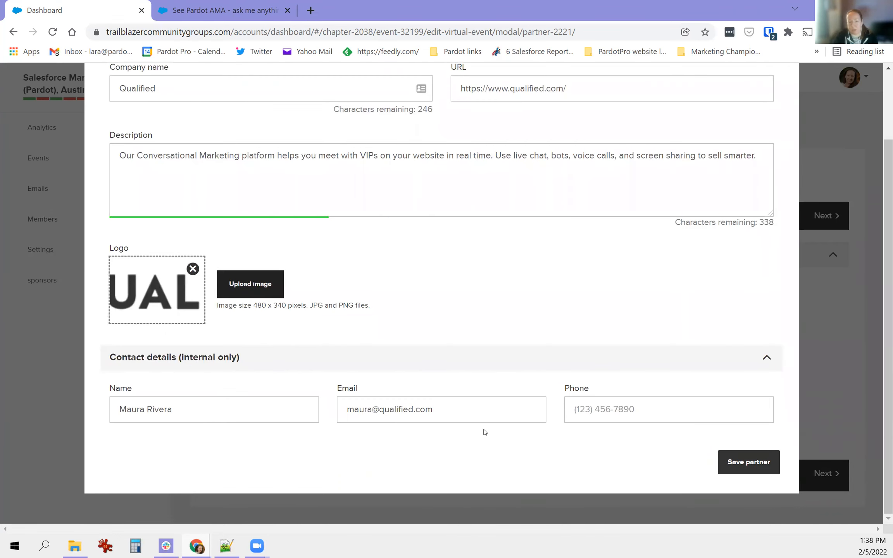
{"action": "scroll", "coordinate": [517, 438], "scroll_direction": "up", "scroll_amount": 2}
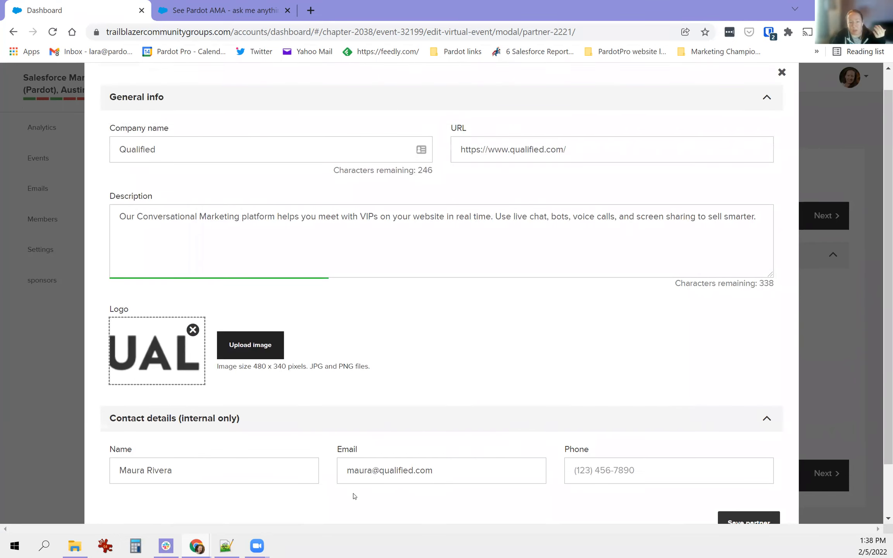
{"action": "scroll", "coordinate": [345, 493], "scroll_direction": "up", "scroll_amount": 1}
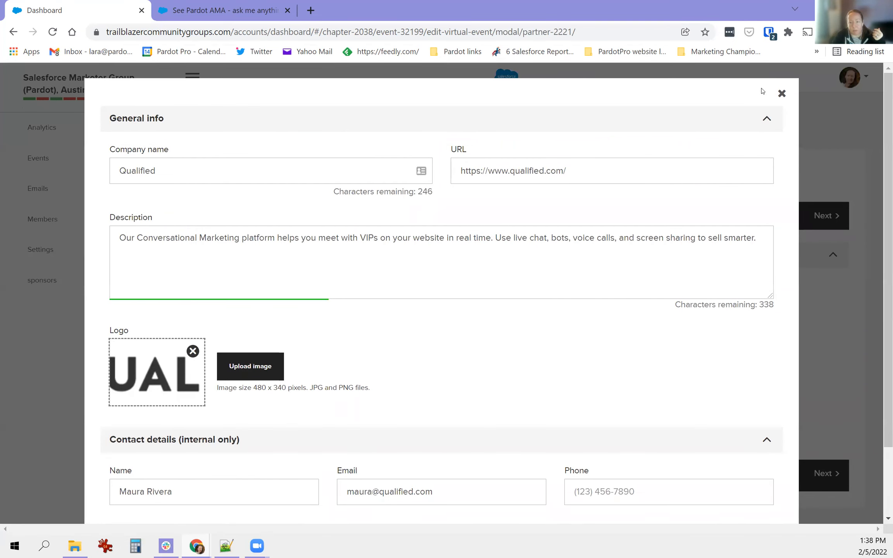
{"action": "left_click", "coordinate": [782, 94]}
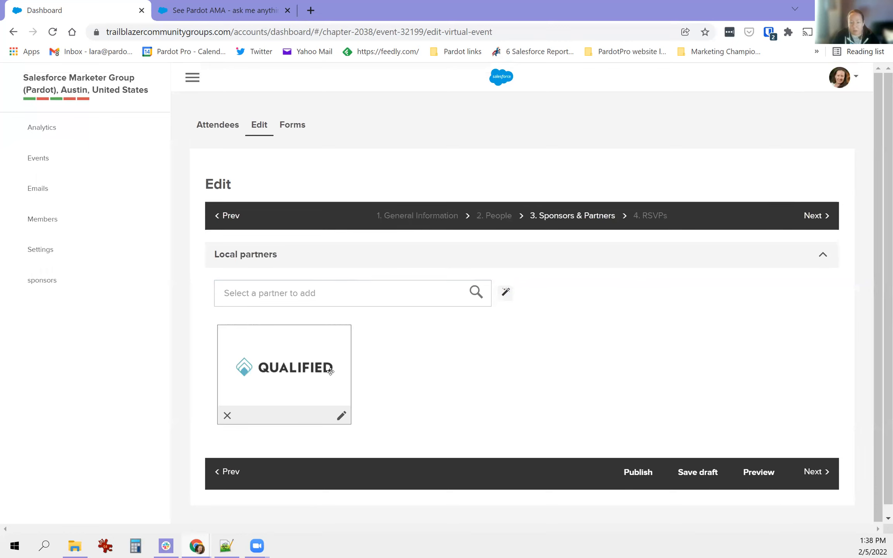
- Save the event as a draft and open its preview
{"action": "left_click", "coordinate": [690, 473]}
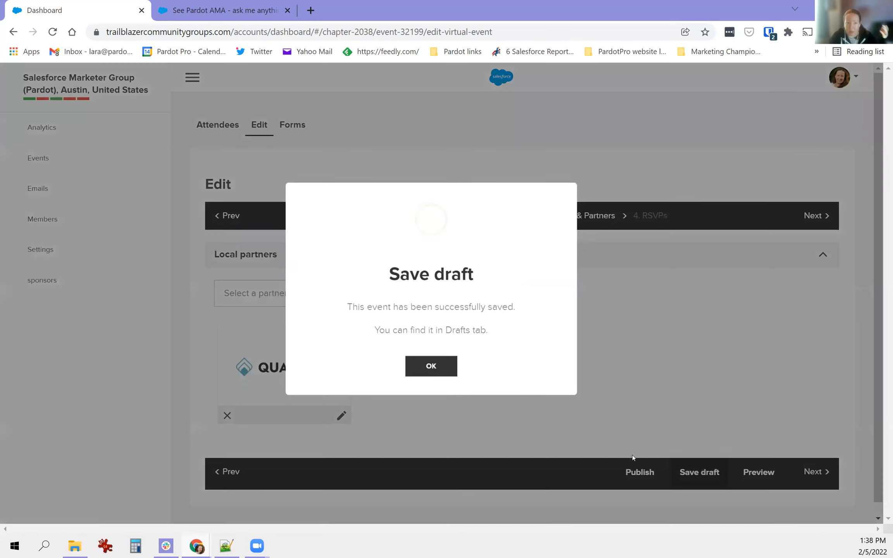
{"action": "left_click", "coordinate": [446, 369]}
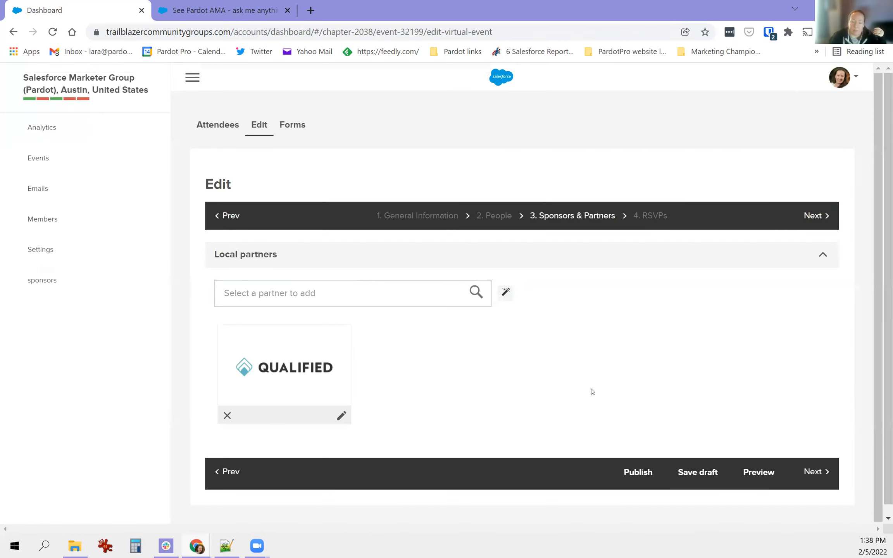
{"action": "left_click", "coordinate": [760, 473]}
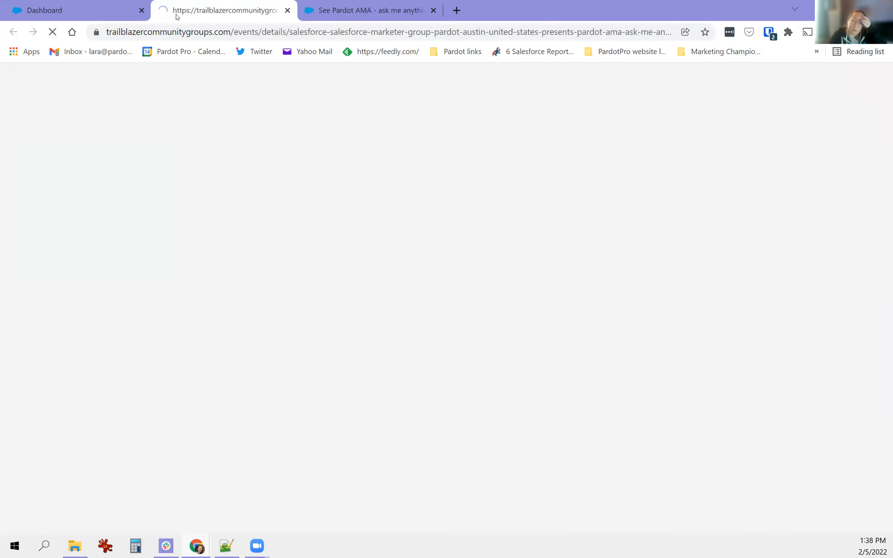
- Scroll the preview to confirm Qualified is listed under Sponsor, then close the preview tab
{"action": "scroll", "coordinate": [582, 265], "scroll_direction": "down", "scroll_amount": 6}
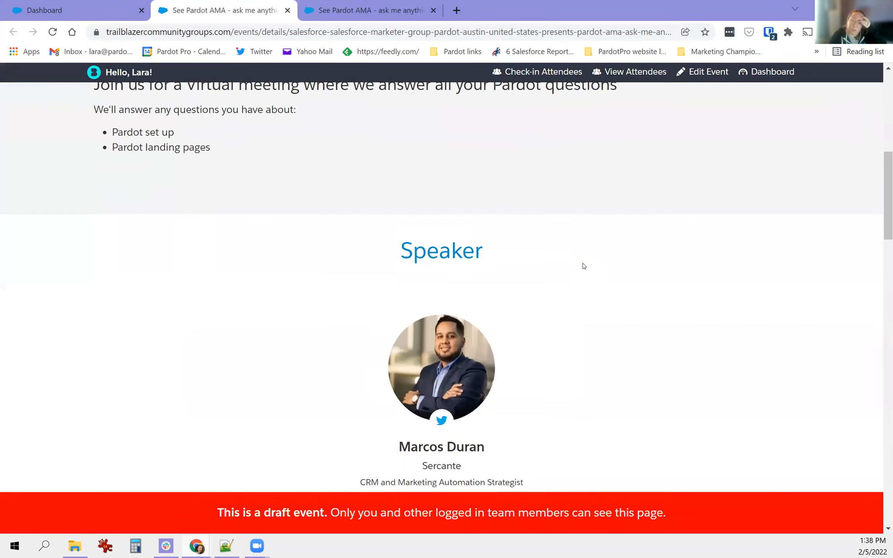
{"action": "scroll", "coordinate": [451, 258], "scroll_direction": "down", "scroll_amount": 8}
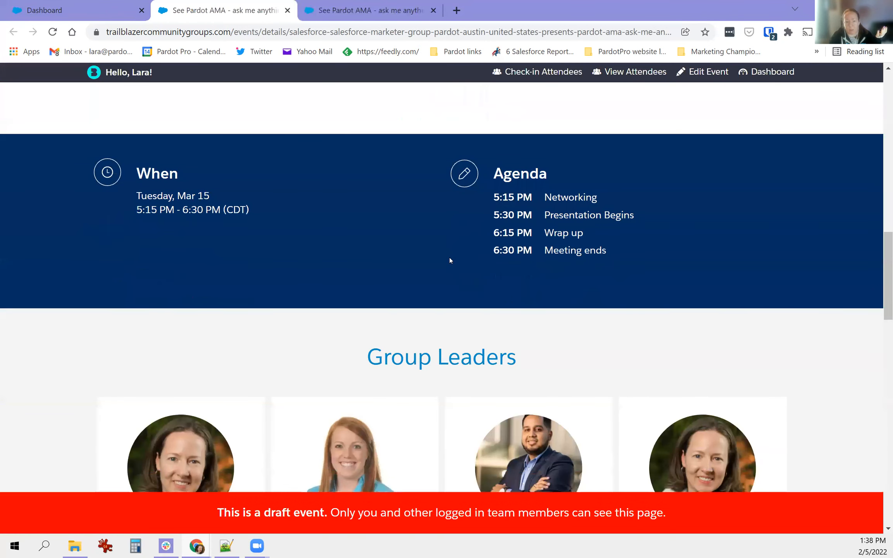
{"action": "scroll", "coordinate": [449, 257], "scroll_direction": "down", "scroll_amount": 8}
{"action": "left_click_drag", "start_coordinate": [437, 234], "coordinate": [395, 263]}
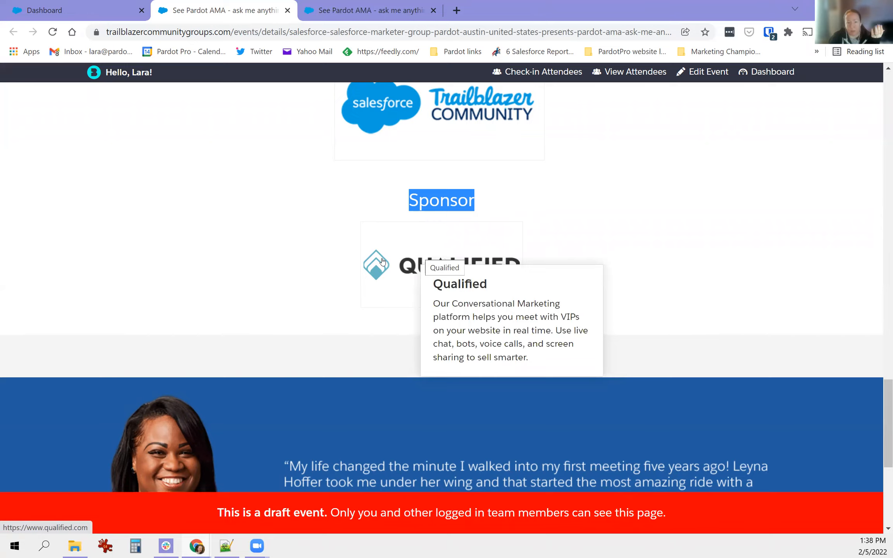
{"action": "scroll", "coordinate": [330, 289], "scroll_direction": "up", "scroll_amount": 10}
{"action": "scroll", "coordinate": [323, 289], "scroll_direction": "up", "scroll_amount": 12}
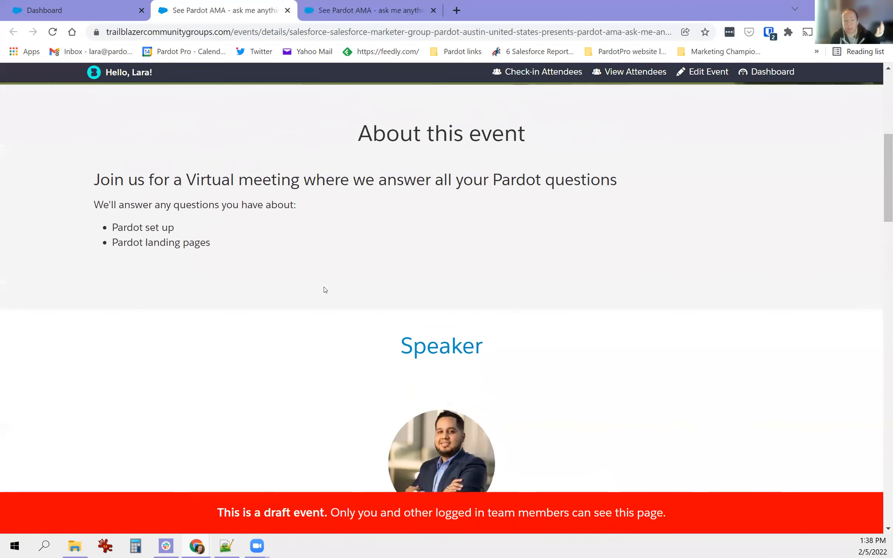
{"action": "scroll", "coordinate": [263, 311], "scroll_direction": "down", "scroll_amount": 3}
{"action": "scroll", "coordinate": [263, 311], "scroll_direction": "down", "scroll_amount": 2}
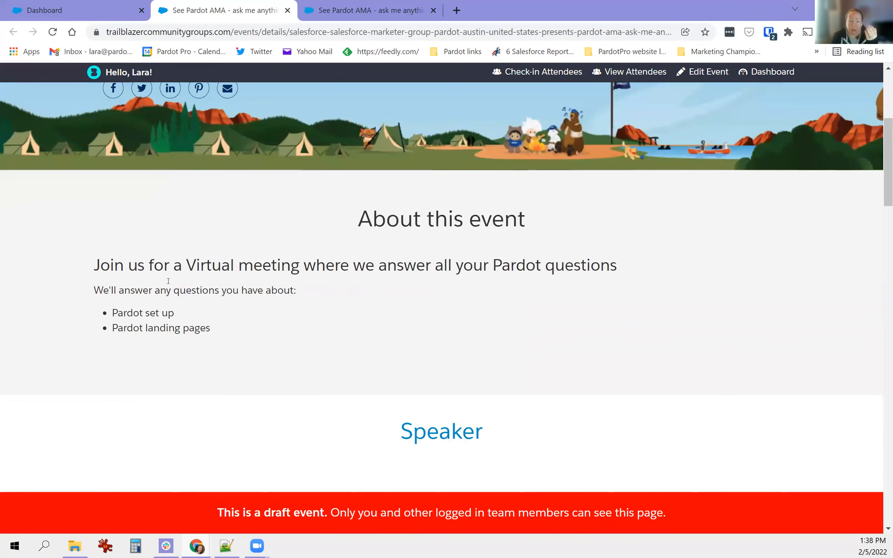
{"action": "scroll", "coordinate": [331, 309], "scroll_direction": "down", "scroll_amount": 3}
{"action": "scroll", "coordinate": [438, 342], "scroll_direction": "down", "scroll_amount": 3}
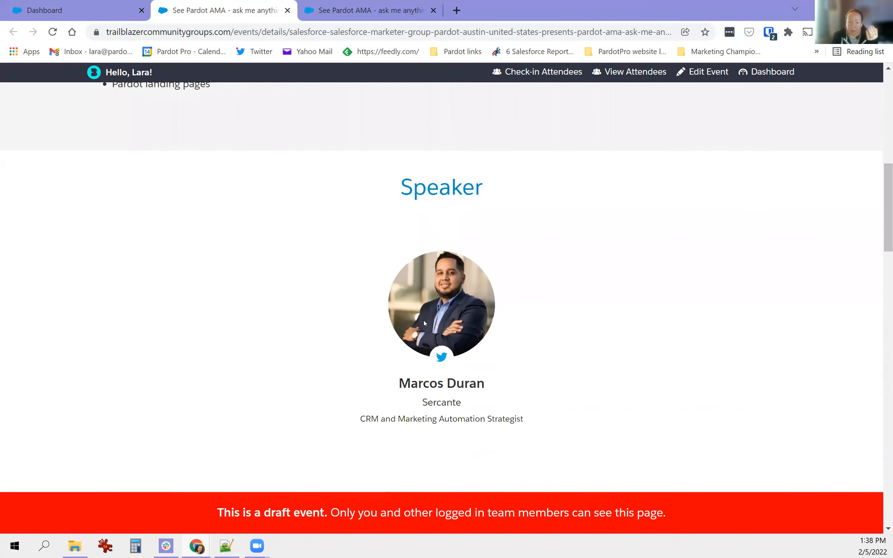
{"action": "scroll", "coordinate": [340, 311], "scroll_direction": "down", "scroll_amount": 8}
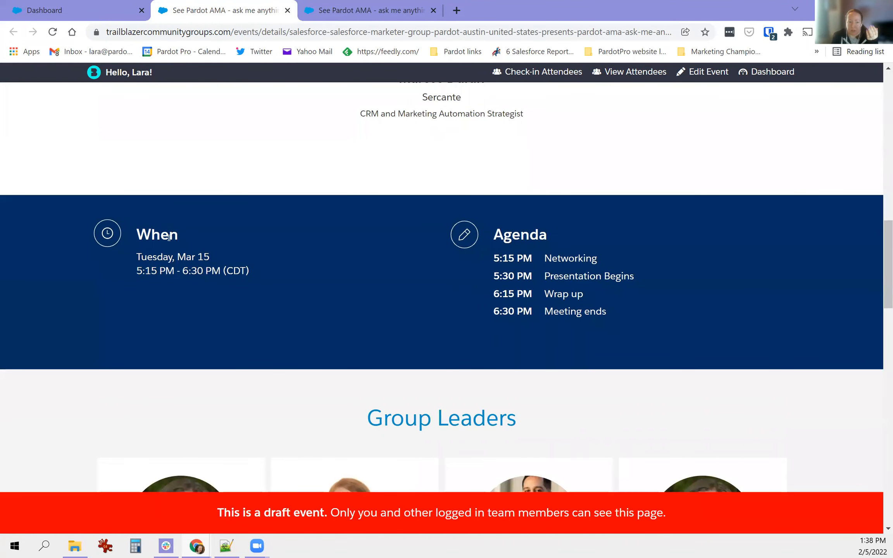
{"action": "scroll", "coordinate": [534, 314], "scroll_direction": "down", "scroll_amount": 7}
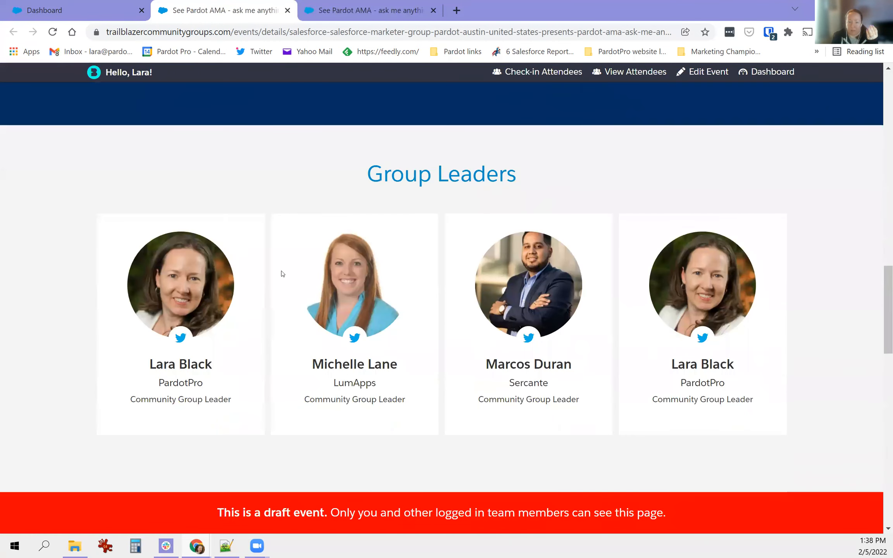
{"action": "scroll", "coordinate": [392, 343], "scroll_direction": "down", "scroll_amount": 10}
{"action": "mouse_move", "coordinate": [484, 299]}
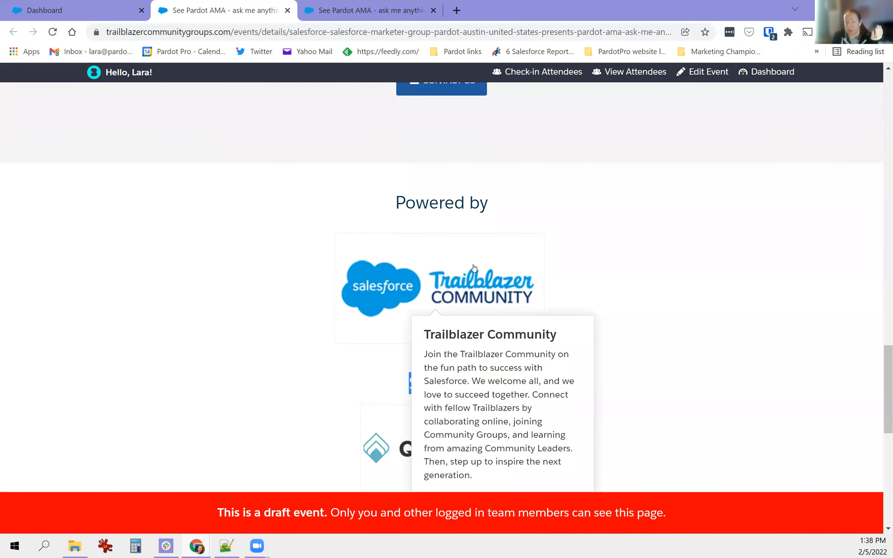
{"action": "scroll", "coordinate": [218, 296], "scroll_direction": "down", "scroll_amount": 5}
{"action": "mouse_move", "coordinate": [431, 233]}
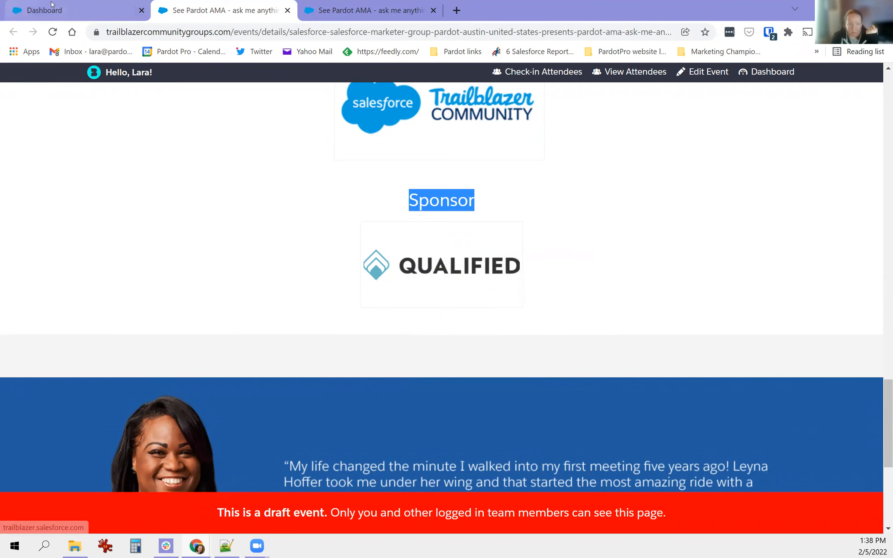
{"action": "left_click", "coordinate": [287, 11]}
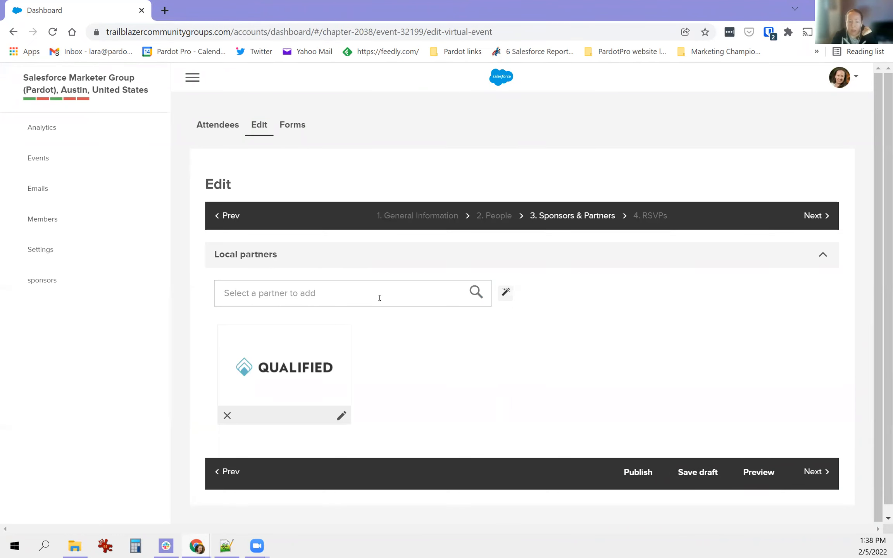
- Discard a new-partner form unsaved, keeping only Qualified, and advance to step 4, RSVPs
{"action": "left_click", "coordinate": [329, 288]}
{"action": "left_click", "coordinate": [301, 320]}
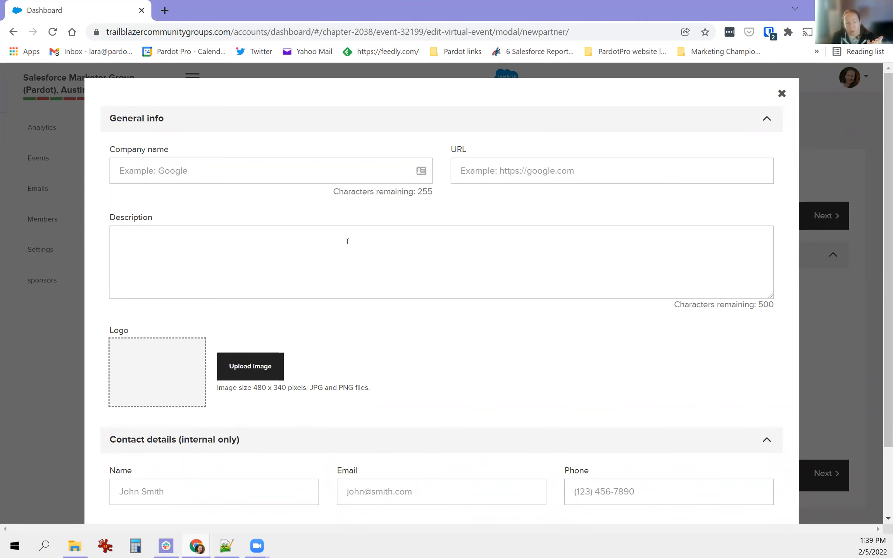
{"action": "scroll", "coordinate": [608, 370], "scroll_direction": "down", "scroll_amount": 2}
{"action": "scroll", "coordinate": [749, 139], "scroll_direction": "up", "scroll_amount": 2}
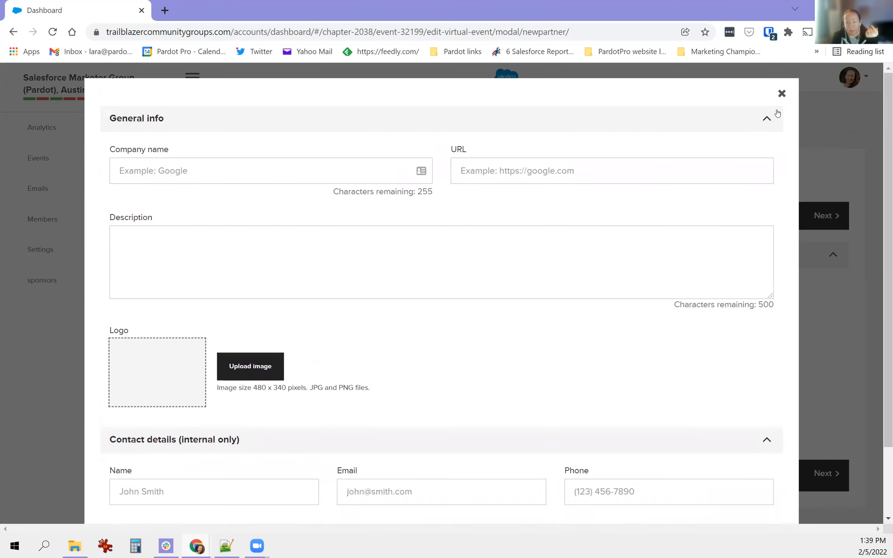
{"action": "left_click", "coordinate": [781, 93]}
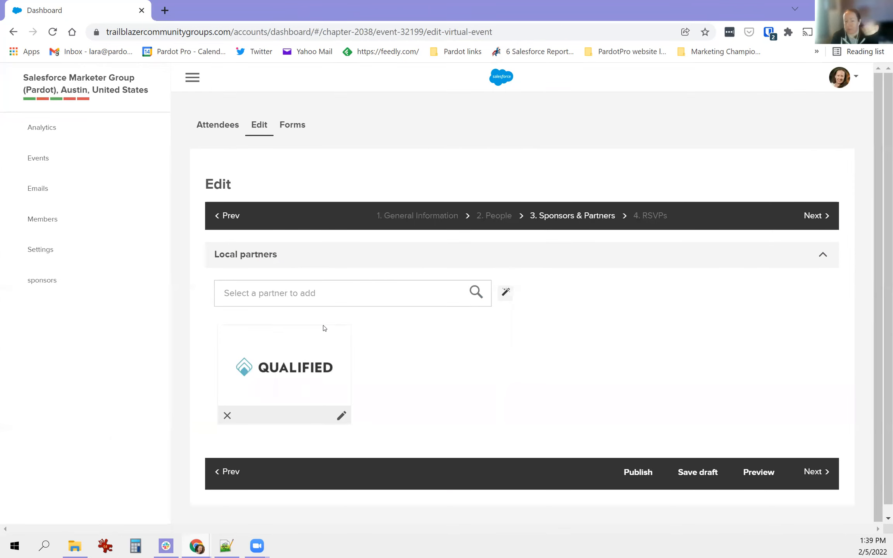
{"action": "left_click", "coordinate": [817, 473]}
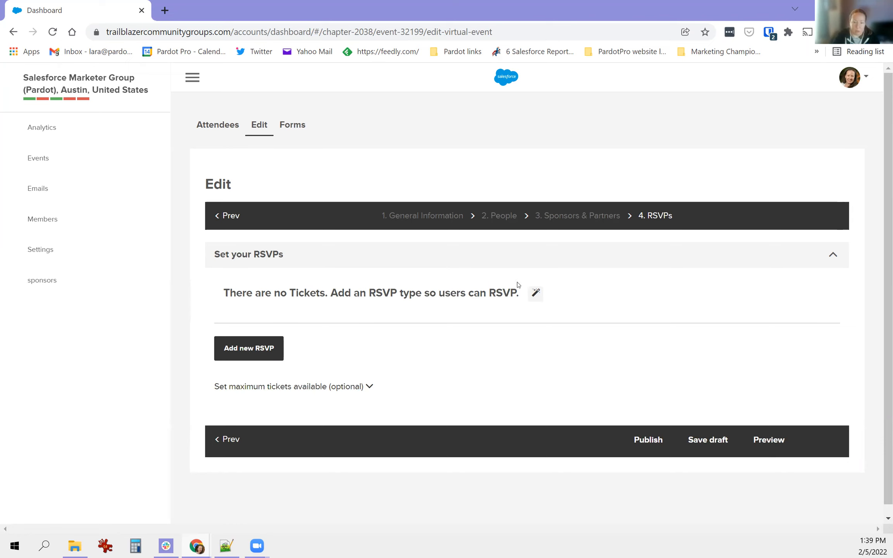
- Add an RSVP with quantity 50 titled 'Virtual Metting'
{"action": "left_click", "coordinate": [254, 347]}
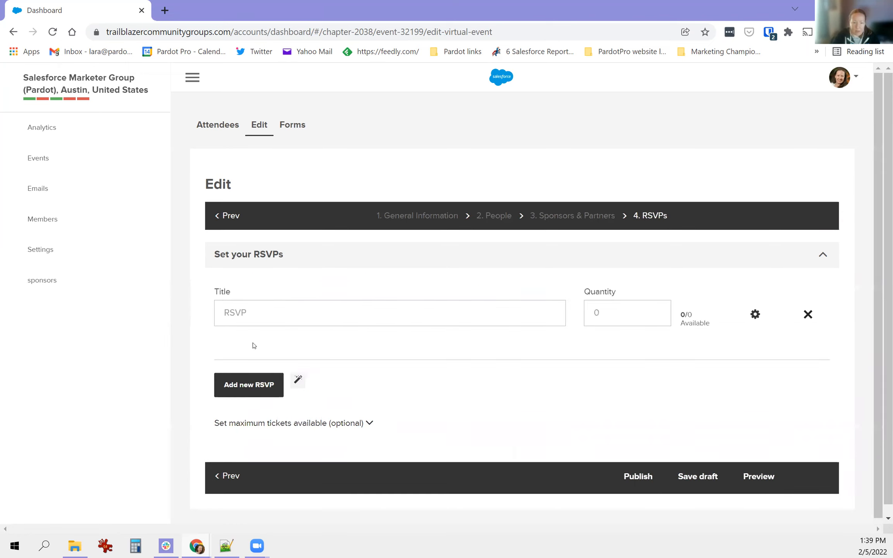
{"action": "left_click", "coordinate": [637, 312]}
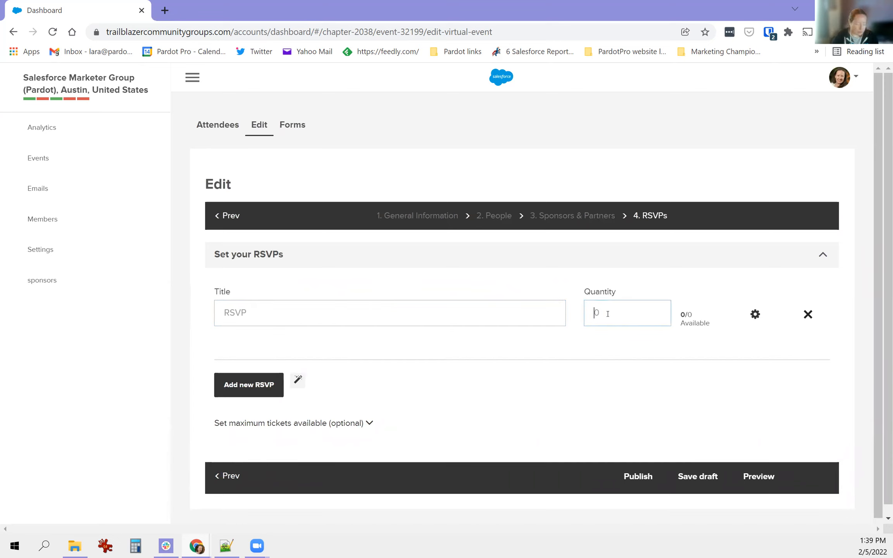
{"action": "type", "text": "50"}
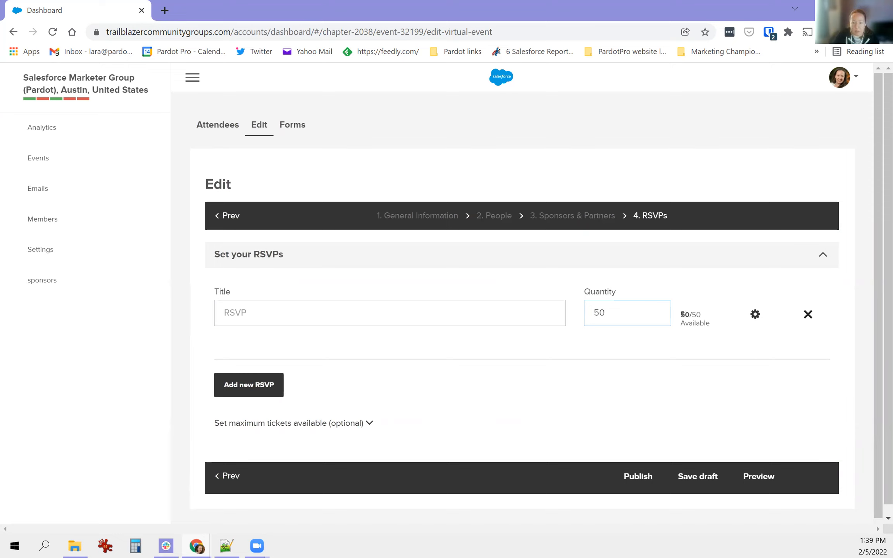
{"action": "left_click_drag", "start_coordinate": [682, 314], "coordinate": [708, 315]}
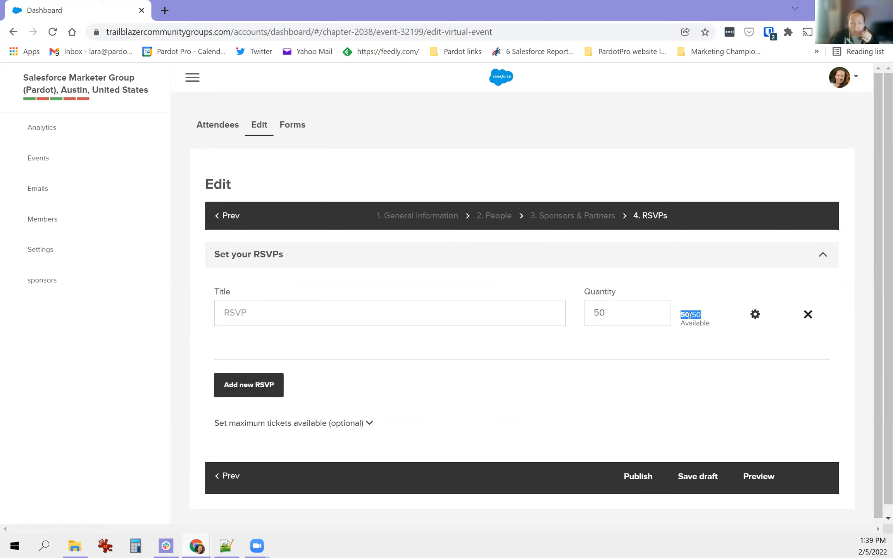
{"action": "left_click", "coordinate": [407, 300]}
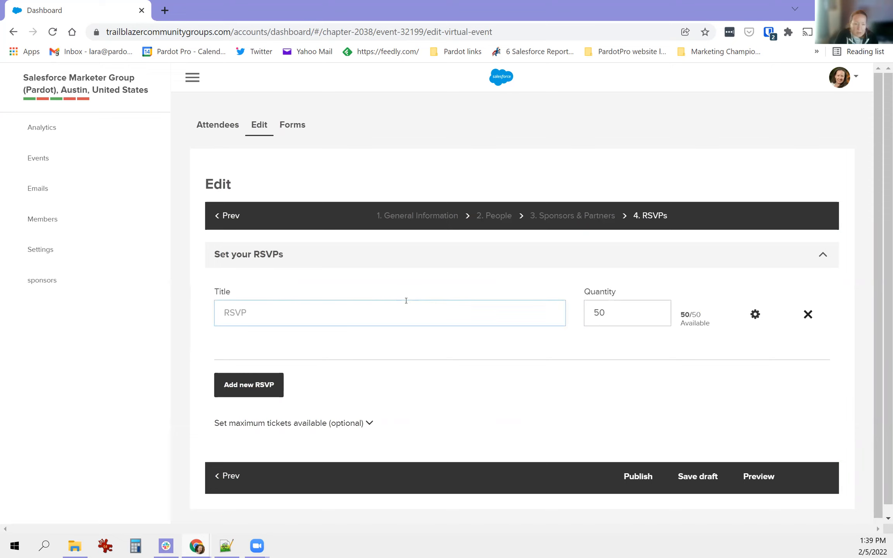
{"action": "type", "text": "Virtual Met"}
{"action": "type", "text": "ting"}
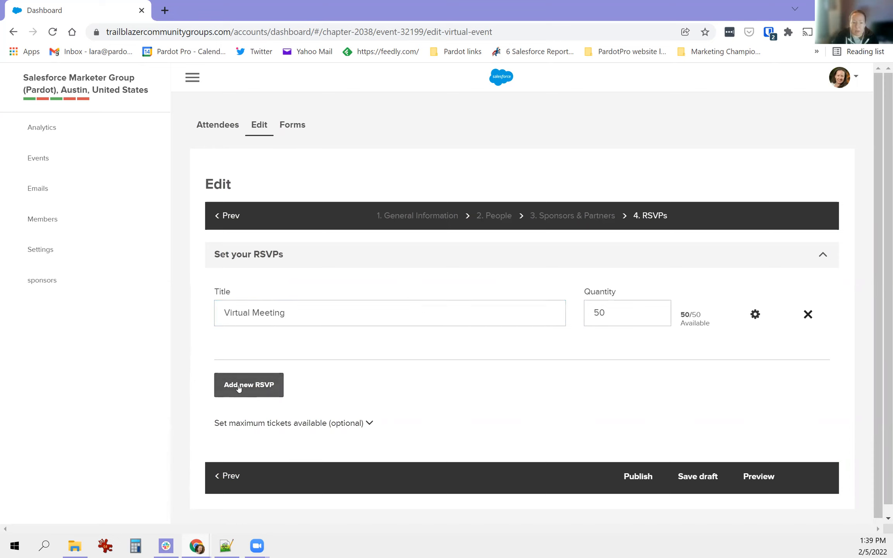
- Add a second, blank RSVP entry and show its availability settings
{"action": "left_click", "coordinate": [264, 382]}
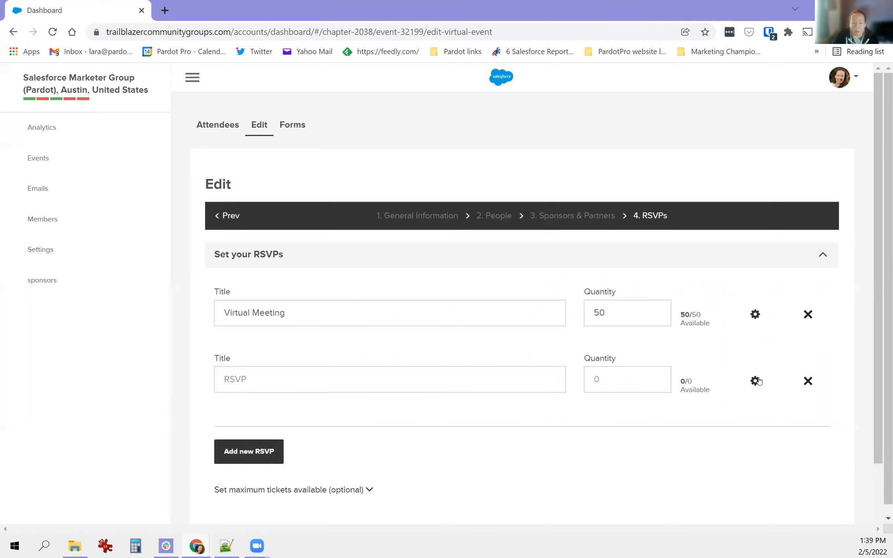
{"action": "left_click", "coordinate": [756, 381]}
{"action": "scroll", "coordinate": [743, 373], "scroll_direction": "down", "scroll_amount": 2}
{"action": "scroll", "coordinate": [428, 396], "scroll_direction": "down", "scroll_amount": 3}
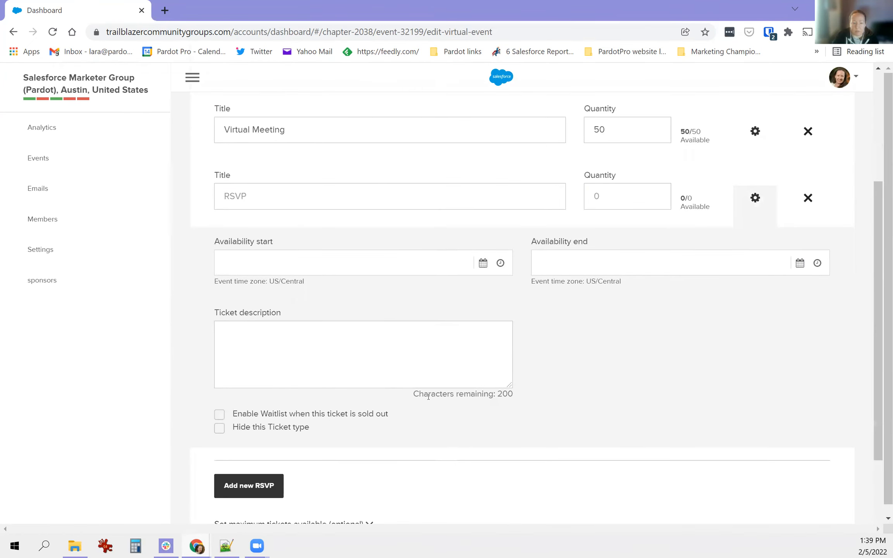
{"action": "scroll", "coordinate": [687, 318], "scroll_direction": "up", "scroll_amount": 2}
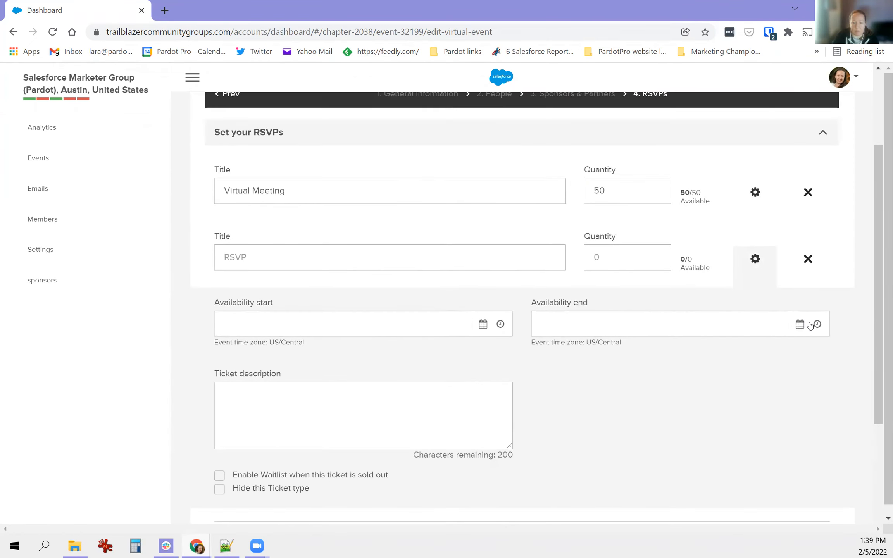
- Delete the blank RSVP, add an 'In person ticket' RSVP, then delete that one too
{"action": "left_click", "coordinate": [808, 258]}
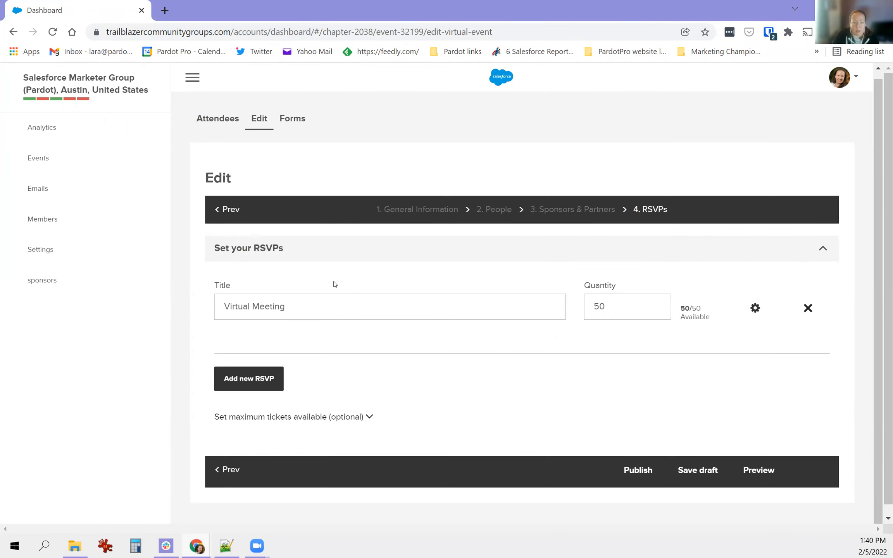
{"action": "left_click", "coordinate": [263, 383]}
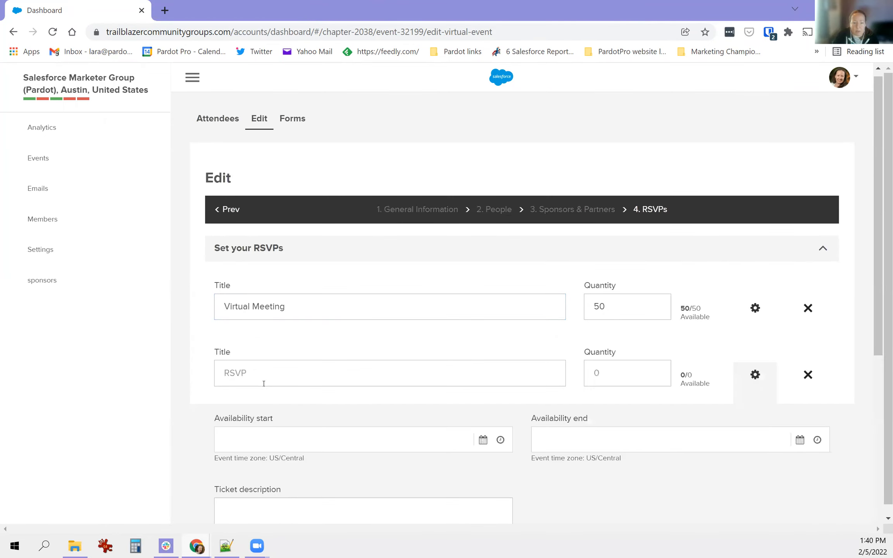
{"action": "type", "text": "In"}
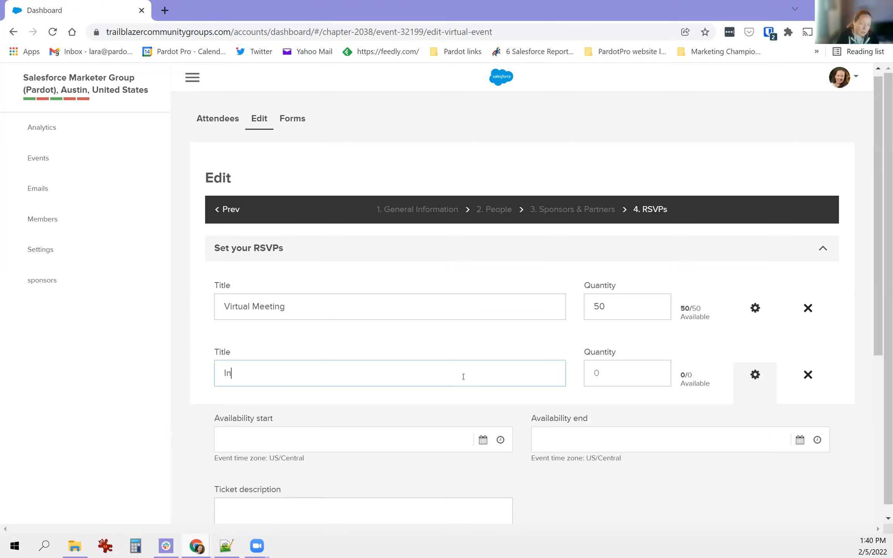
{"action": "type", "text": " person ticket"}
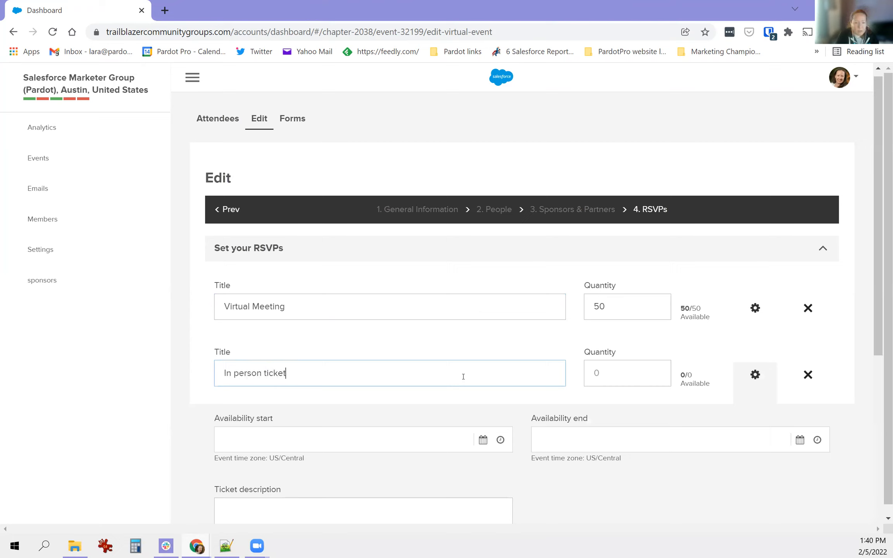
{"action": "scroll", "coordinate": [463, 377], "scroll_direction": "down", "scroll_amount": 2}
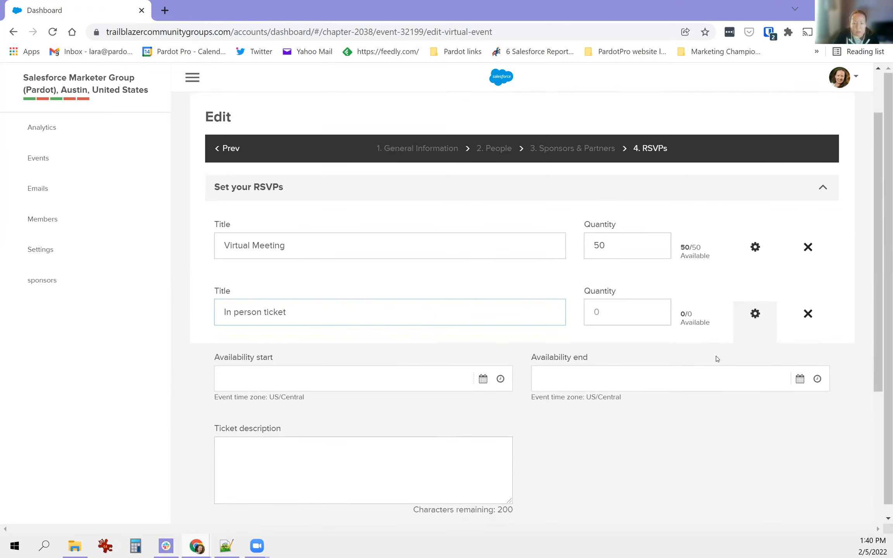
{"action": "left_click", "coordinate": [754, 315]}
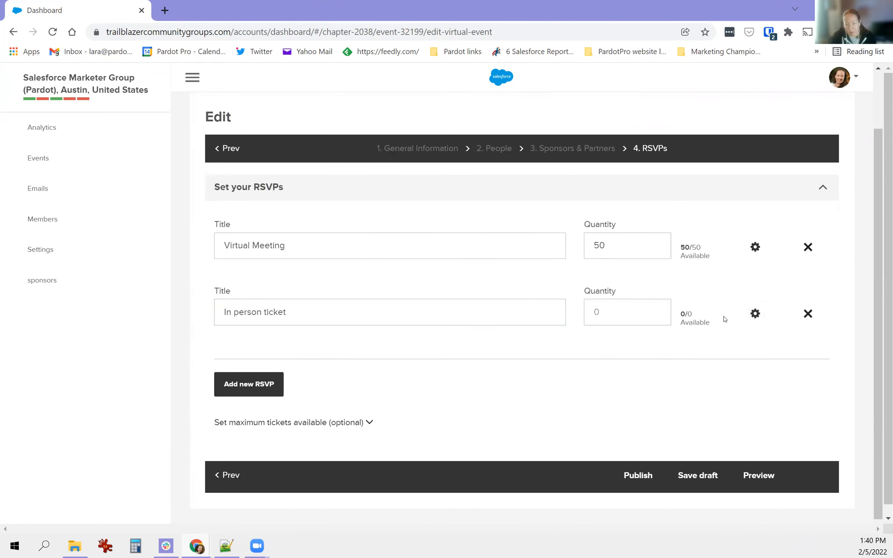
{"action": "left_click", "coordinate": [808, 314]}
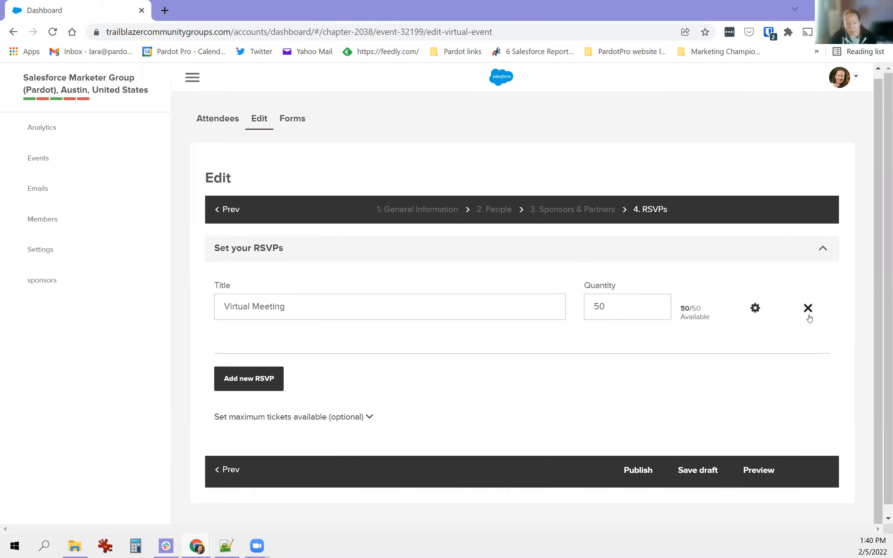
- Set the Virtual Meeting RSVP availability to start on February 5, 2022
{"action": "left_click", "coordinate": [767, 312]}
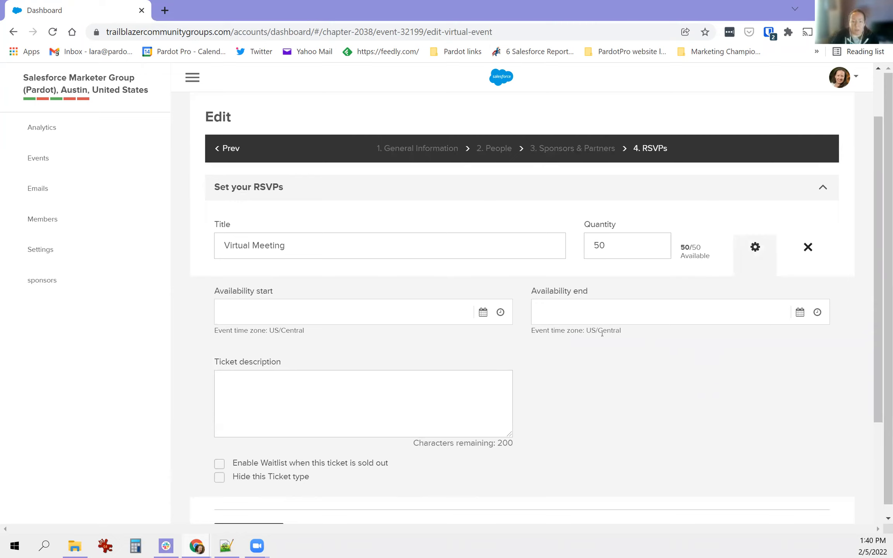
{"action": "left_click", "coordinate": [365, 315]}
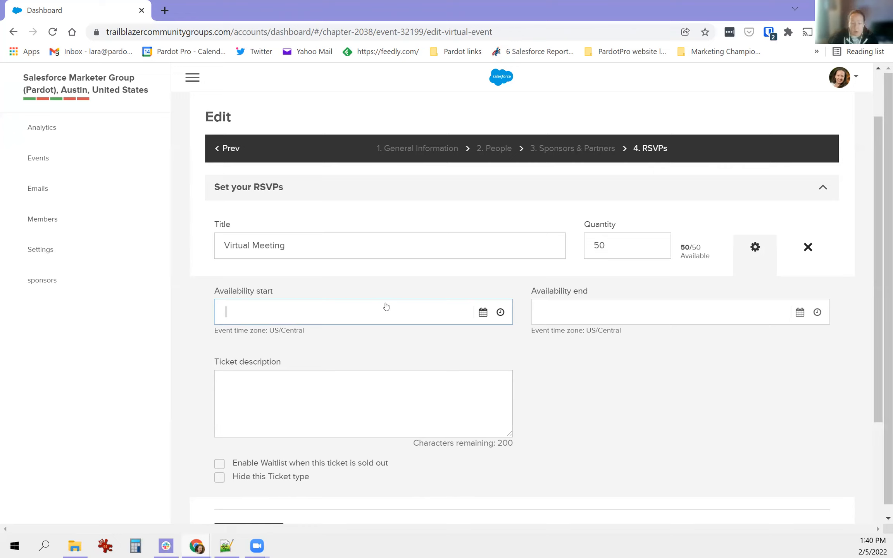
{"action": "scroll", "coordinate": [388, 303], "scroll_direction": "down", "scroll_amount": 1}
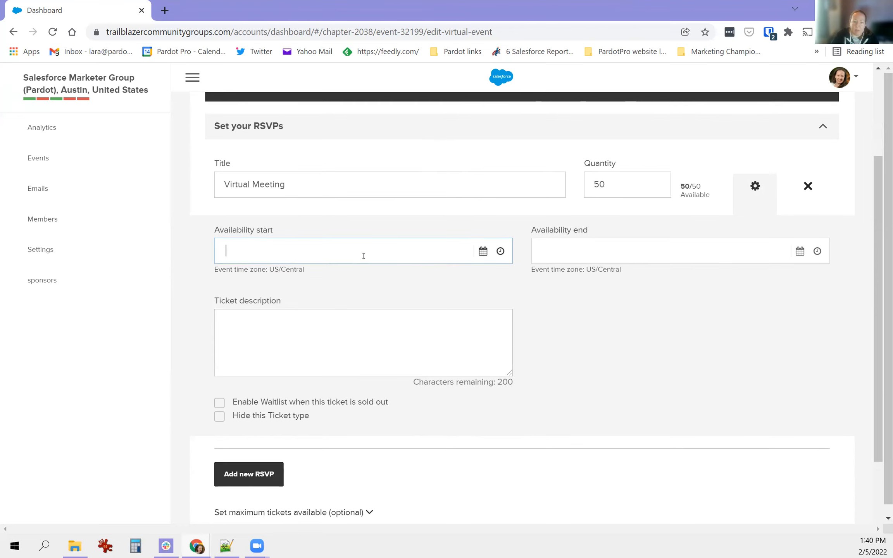
{"action": "left_click", "coordinate": [483, 250]}
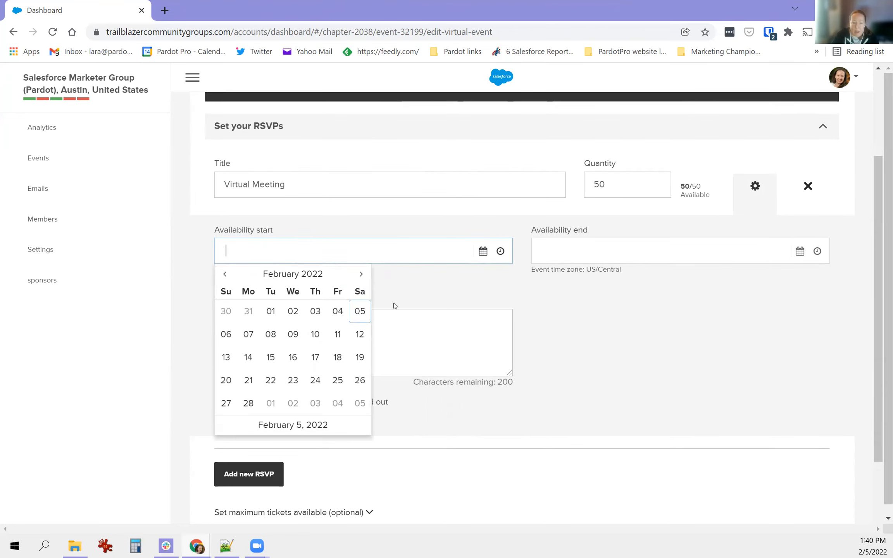
{"action": "left_click", "coordinate": [358, 315]}
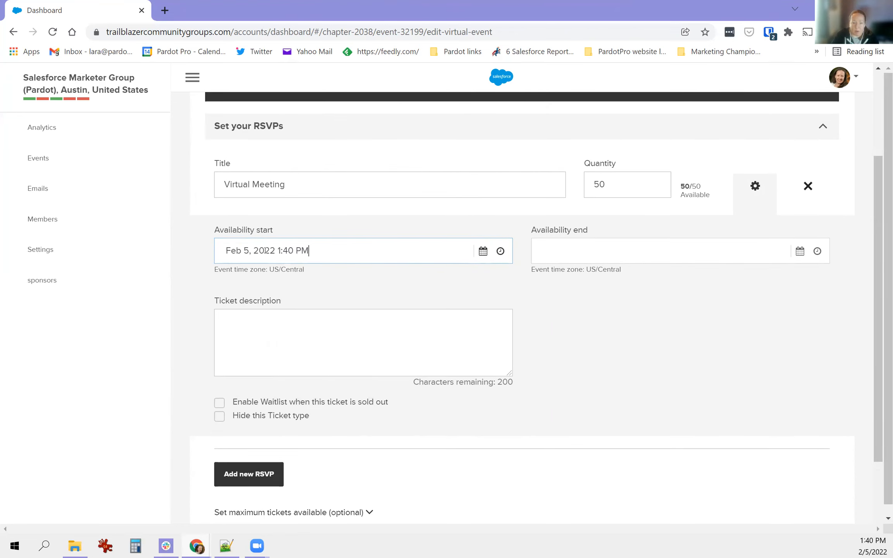
- Set the RSVP availability end date to March 15, 2022
{"action": "left_click", "coordinate": [732, 253]}
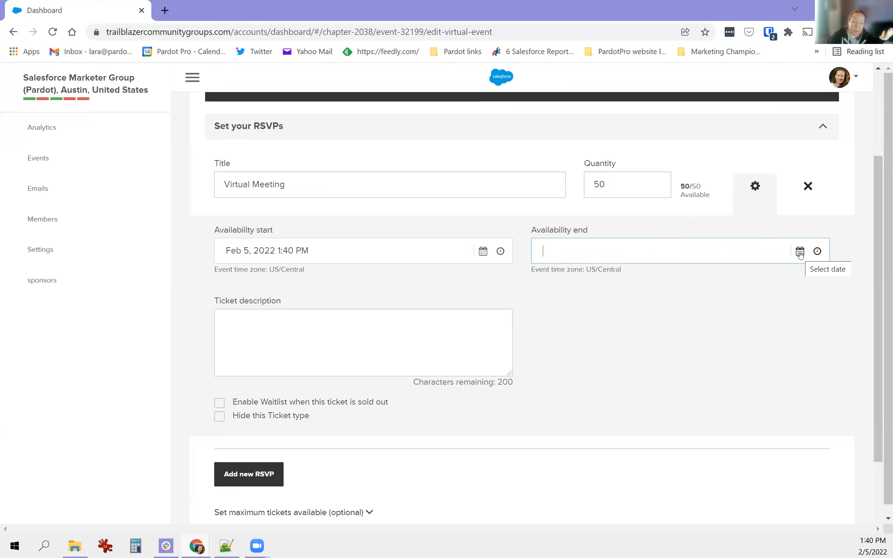
{"action": "left_click", "coordinate": [800, 252]}
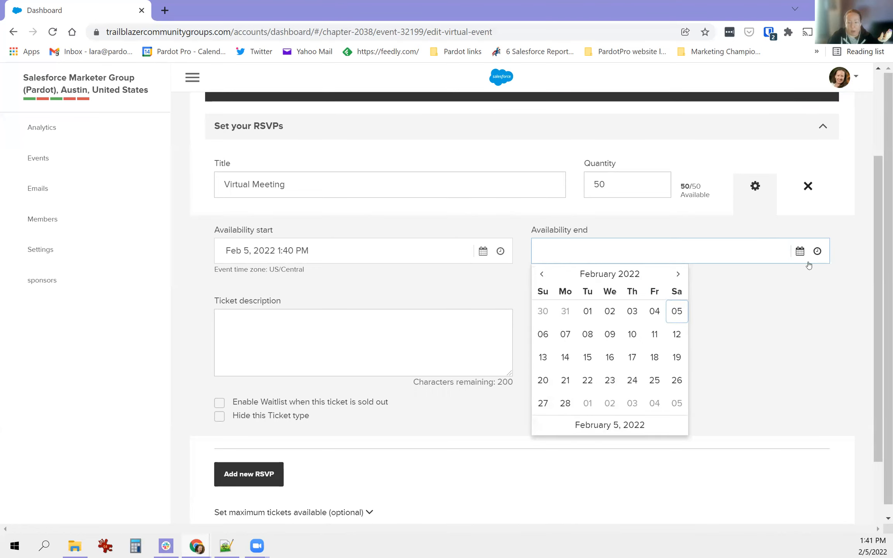
{"action": "left_click", "coordinate": [678, 275]}
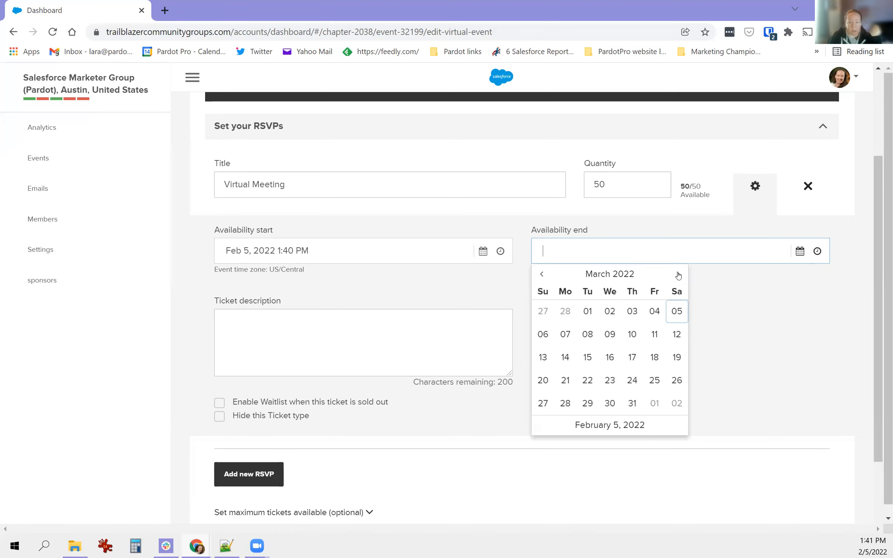
{"action": "left_click", "coordinate": [587, 359]}
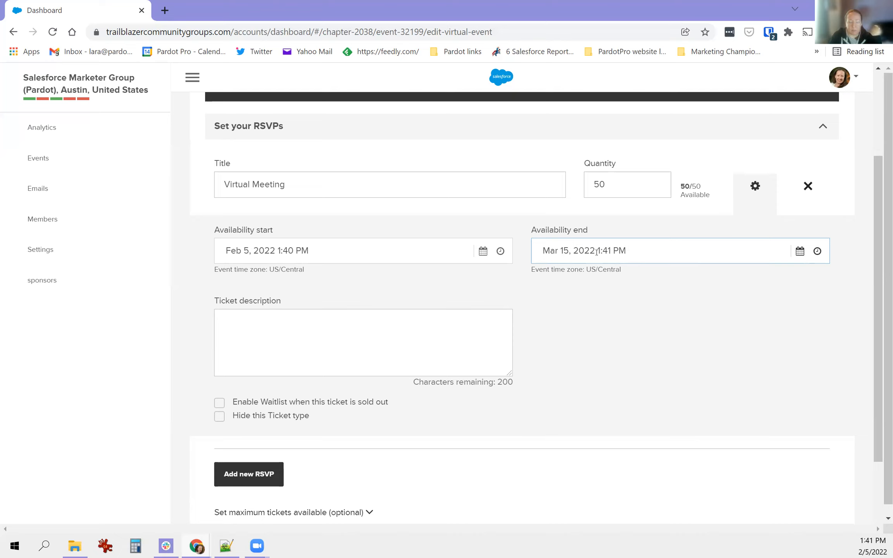
{"action": "left_click_drag", "start_coordinate": [598, 250], "coordinate": [643, 248]}
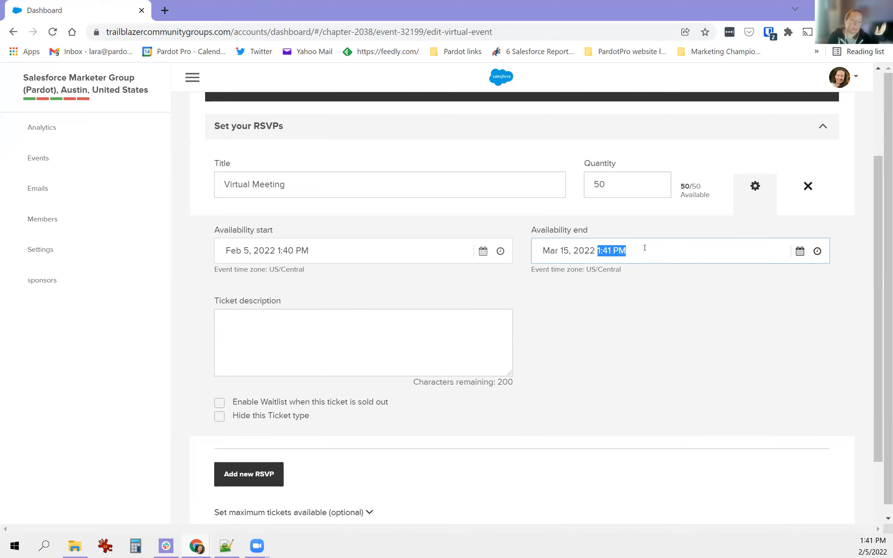
{"action": "left_click", "coordinate": [795, 251]}
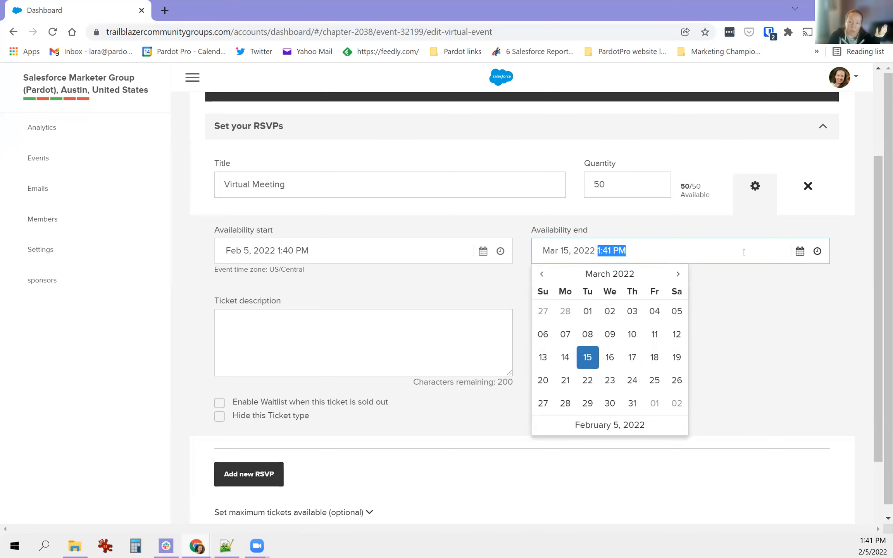
{"action": "left_click", "coordinate": [565, 357]}
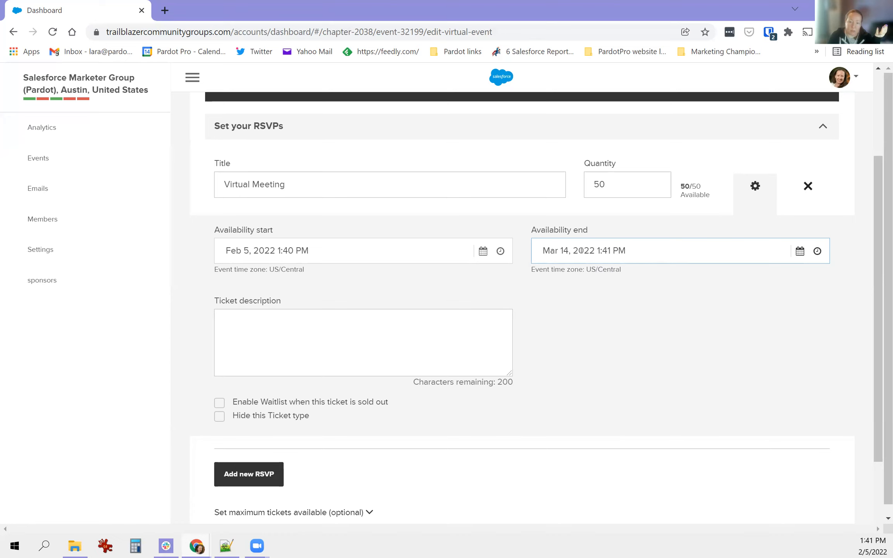
{"action": "left_click", "coordinate": [799, 251]}
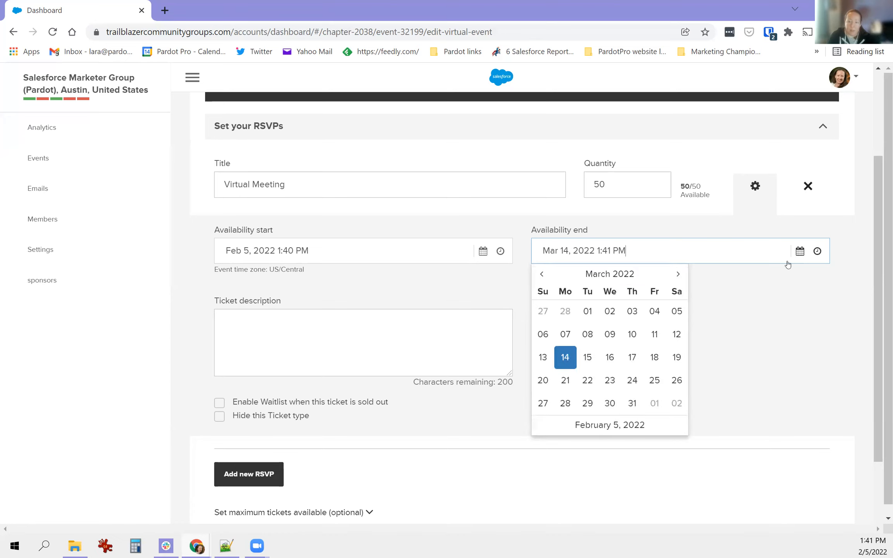
{"action": "left_click", "coordinate": [588, 357]}
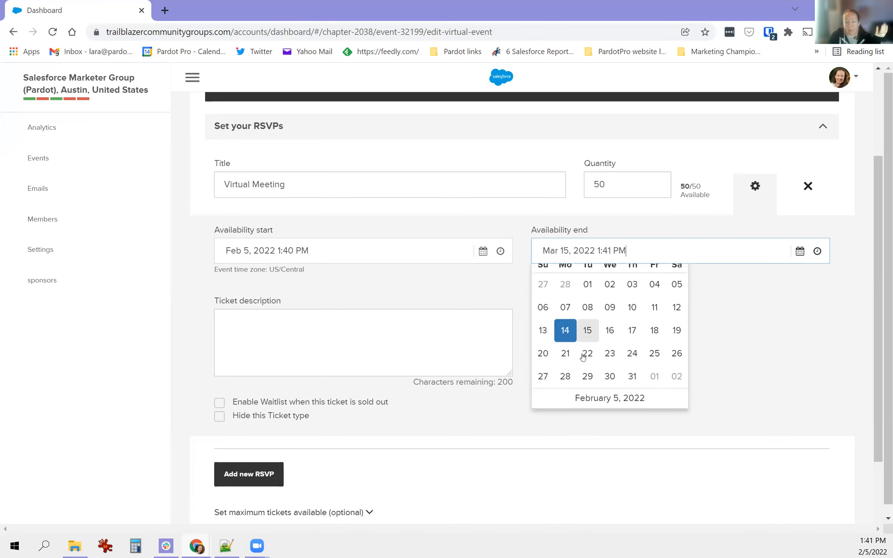
- Set the availability end time to 5:30 PM
{"action": "left_click", "coordinate": [817, 252]}
{"action": "scroll", "coordinate": [668, 291], "scroll_direction": "down", "scroll_amount": 5}
{"action": "scroll", "coordinate": [625, 294], "scroll_direction": "down", "scroll_amount": 20}
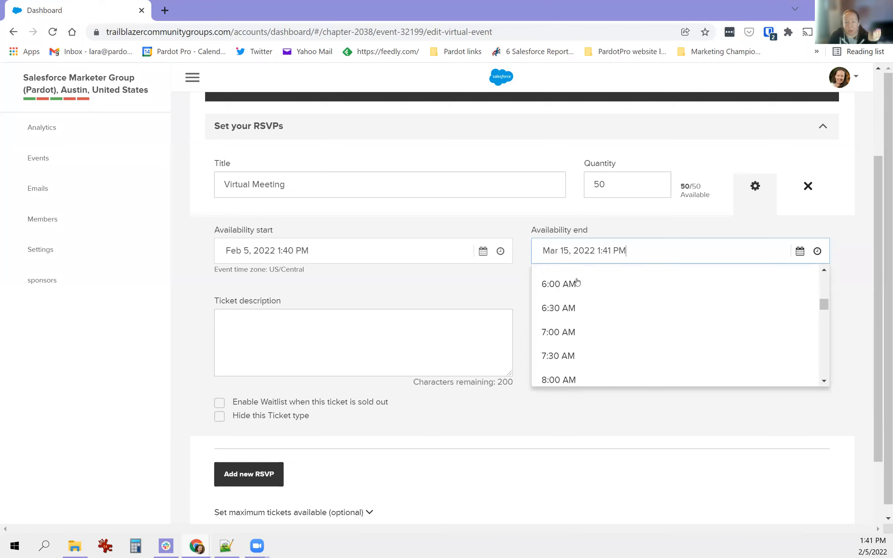
{"action": "scroll", "coordinate": [584, 307], "scroll_direction": "down", "scroll_amount": 2}
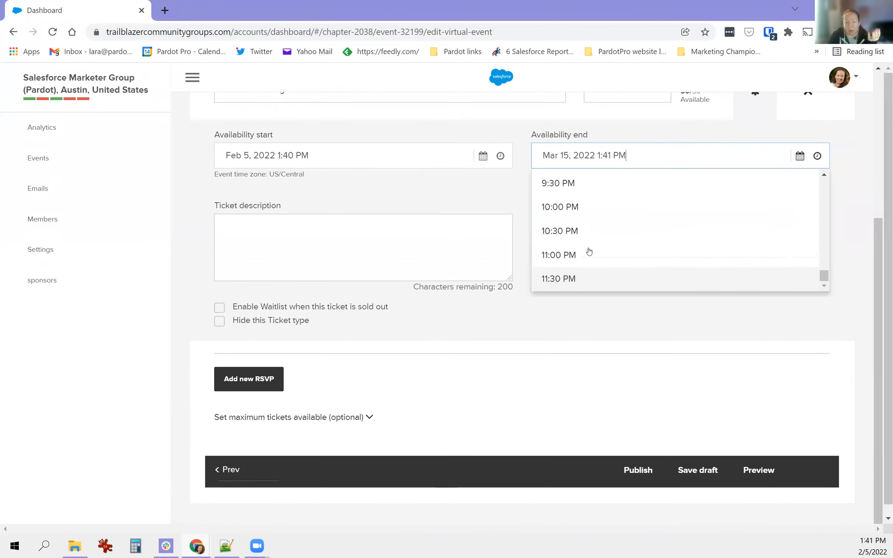
{"action": "scroll", "coordinate": [632, 365], "scroll_direction": "up", "scroll_amount": 4}
{"action": "scroll", "coordinate": [605, 388], "scroll_direction": "up", "scroll_amount": 3}
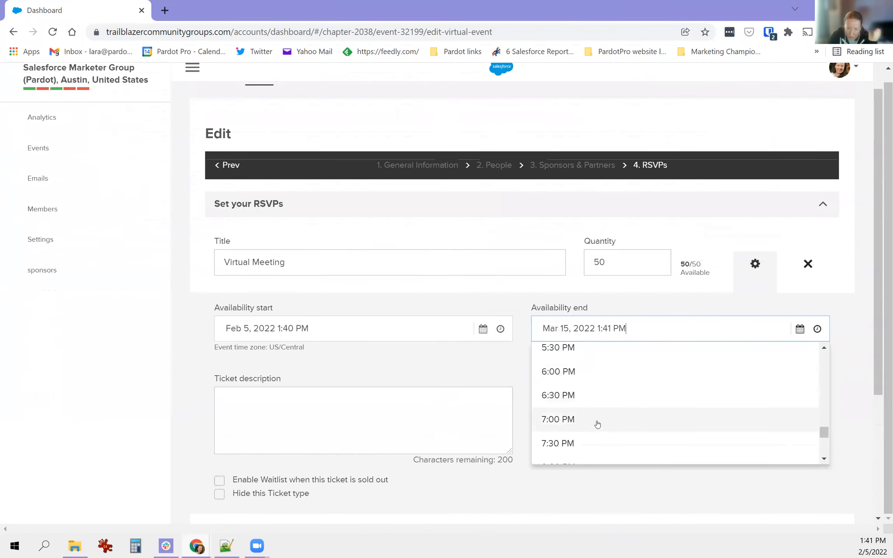
{"action": "scroll", "coordinate": [564, 397], "scroll_direction": "up", "scroll_amount": 2}
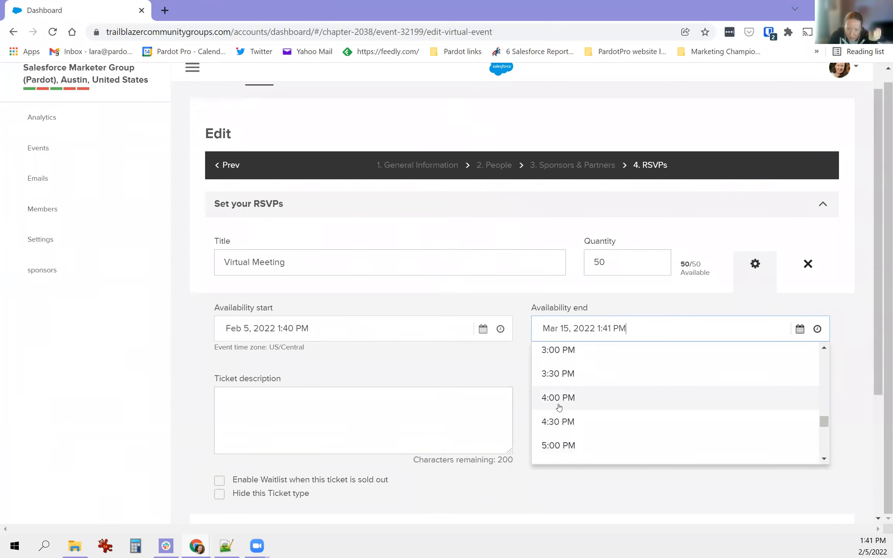
{"action": "scroll", "coordinate": [559, 407], "scroll_direction": "down", "scroll_amount": 2}
{"action": "left_click", "coordinate": [544, 408]}
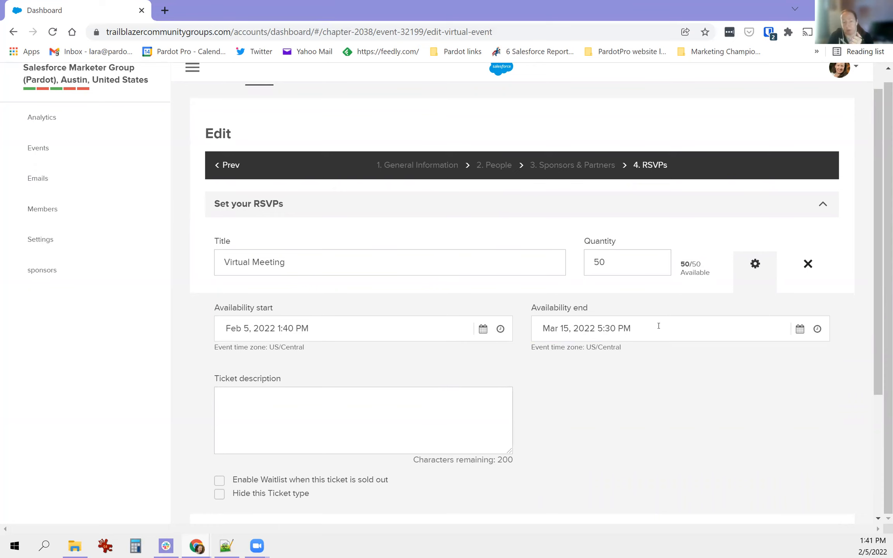
- Turn on 'Enable Waitlist when this ticket is sold out'
{"action": "scroll", "coordinate": [671, 324], "scroll_direction": "down", "scroll_amount": 1}
{"action": "left_click", "coordinate": [382, 340]}
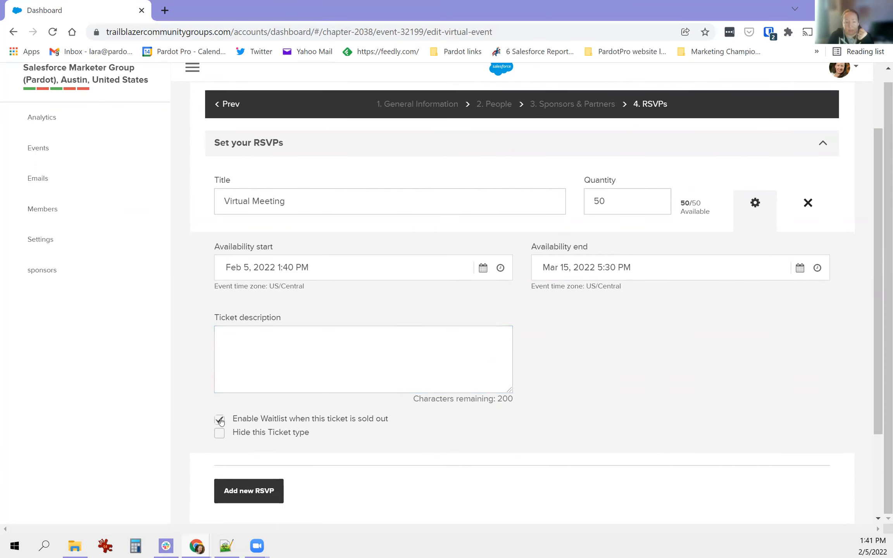
{"action": "scroll", "coordinate": [551, 408], "scroll_direction": "down", "scroll_amount": 1}
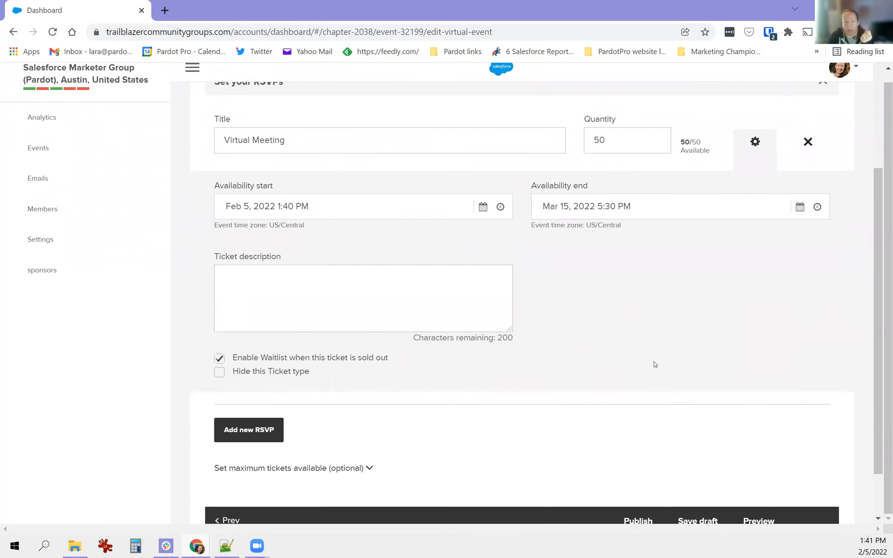
{"action": "scroll", "coordinate": [654, 365], "scroll_direction": "up", "scroll_amount": 1}
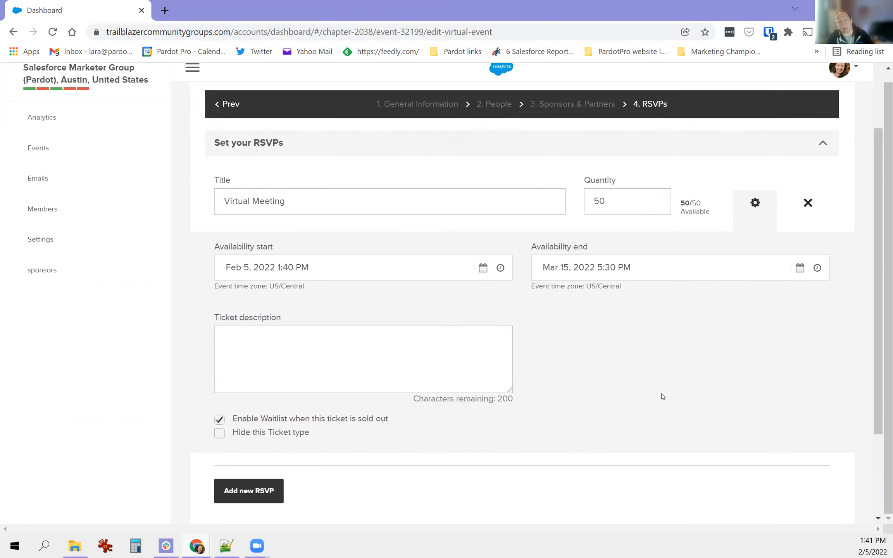
{"action": "scroll", "coordinate": [459, 458], "scroll_direction": "down", "scroll_amount": 1}
{"action": "scroll", "coordinate": [433, 426], "scroll_direction": "up", "scroll_amount": 1}
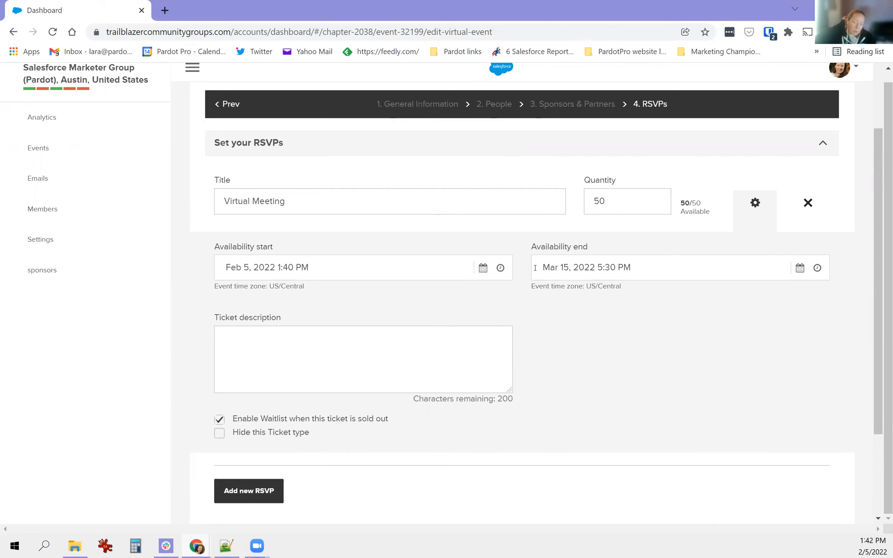
- Expand 'Set maximum tickets available (optional)' to show the 350-ticket cap
{"action": "scroll", "coordinate": [705, 289], "scroll_direction": "down", "scroll_amount": 3}
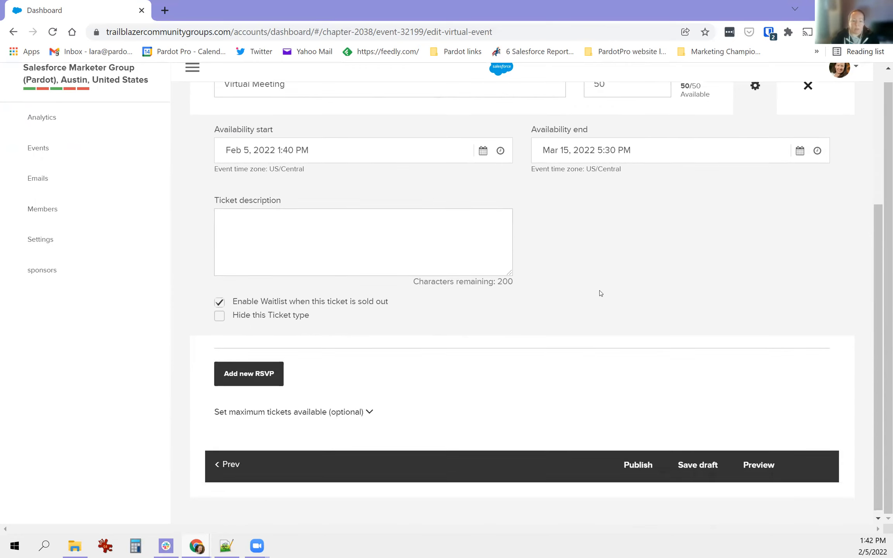
{"action": "left_click", "coordinate": [368, 407]}
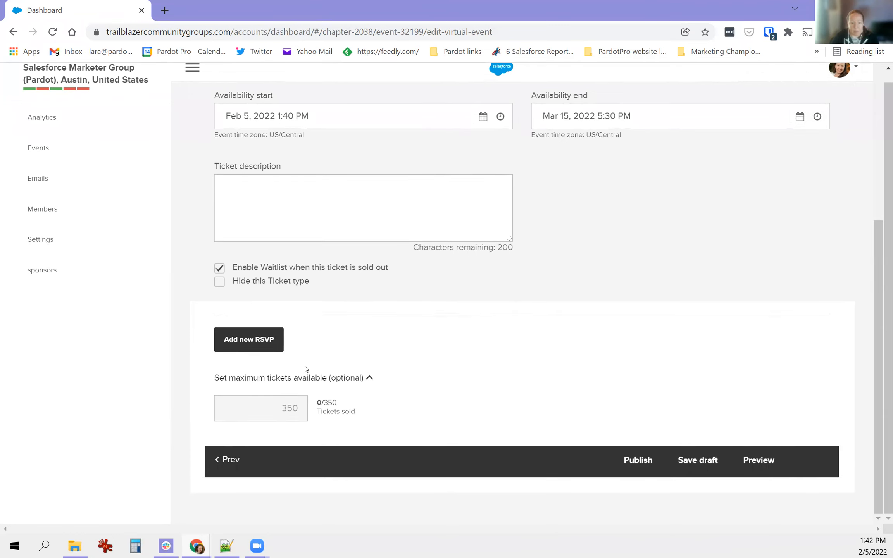
{"action": "left_click_drag", "start_coordinate": [269, 378], "coordinate": [329, 379]}
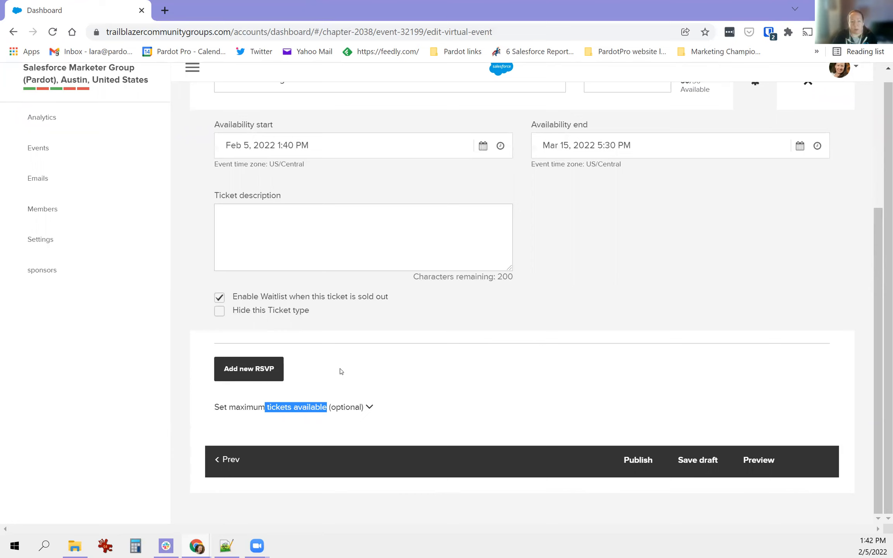
{"action": "left_click", "coordinate": [369, 415]}
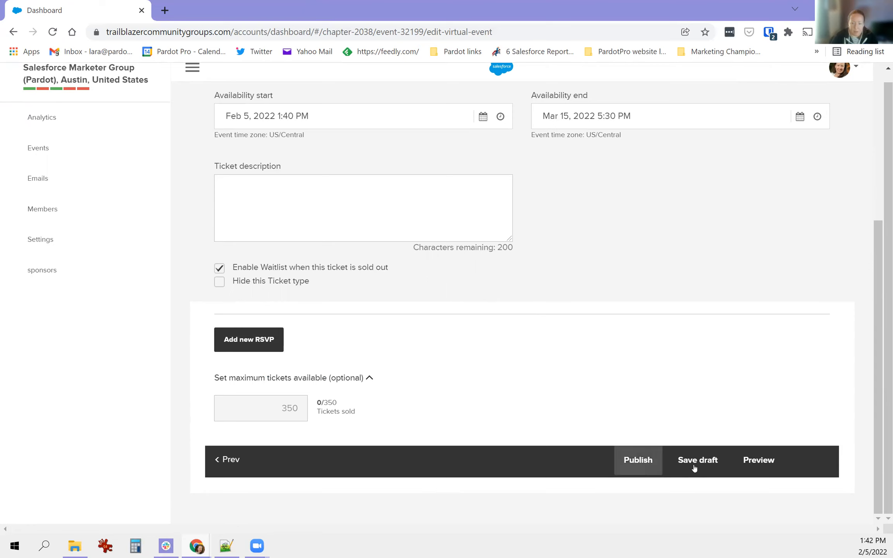
- Save the virtual event as a draft and dismiss the confirmation
{"action": "scroll", "coordinate": [667, 455], "scroll_direction": "up", "scroll_amount": 2}
{"action": "scroll", "coordinate": [669, 457], "scroll_direction": "down", "scroll_amount": 2}
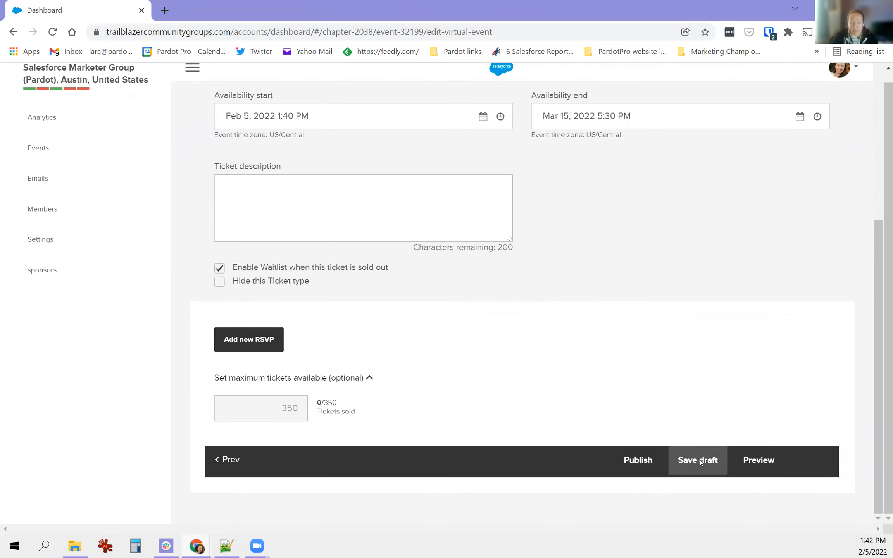
{"action": "left_click", "coordinate": [700, 460]}
{"action": "left_click", "coordinate": [427, 365]}
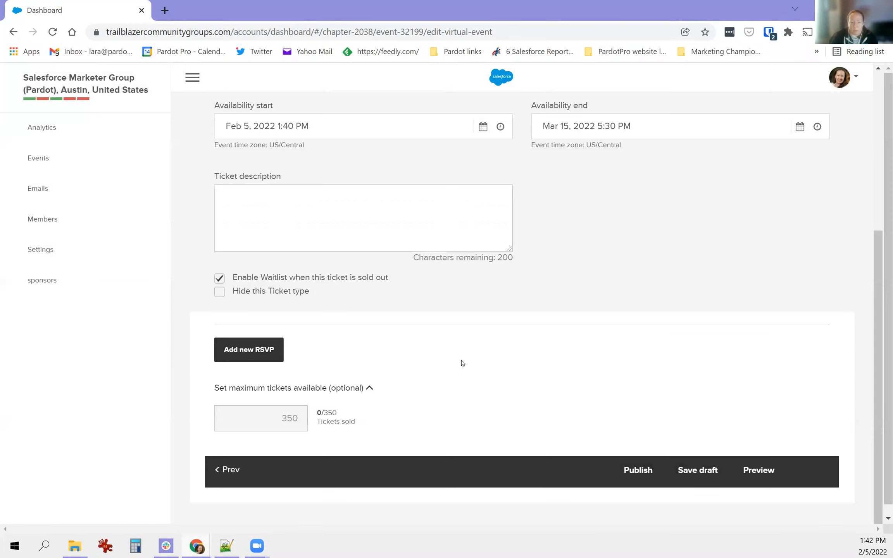
- Preview the draft Pardot AMA page with its 'RSVP for this event now!' section, then return to the editor
{"action": "left_click", "coordinate": [760, 471]}
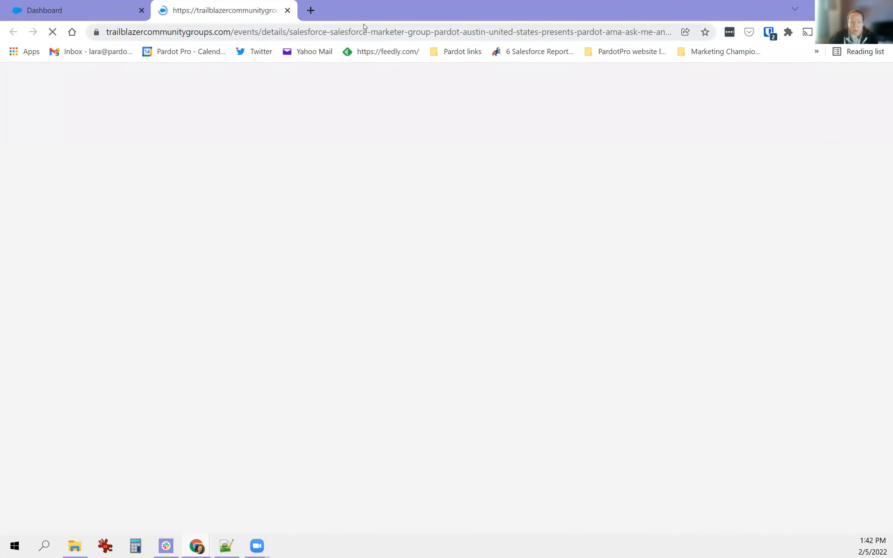
{"action": "scroll", "coordinate": [465, 209], "scroll_direction": "down", "scroll_amount": 6}
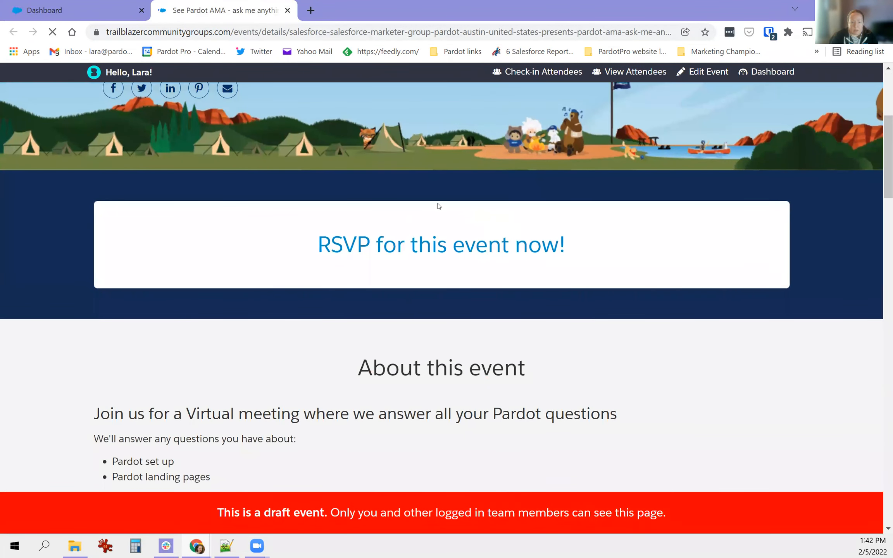
{"action": "left_click_drag", "start_coordinate": [331, 245], "coordinate": [578, 252]}
{"action": "scroll", "coordinate": [413, 229], "scroll_direction": "down", "scroll_amount": 1}
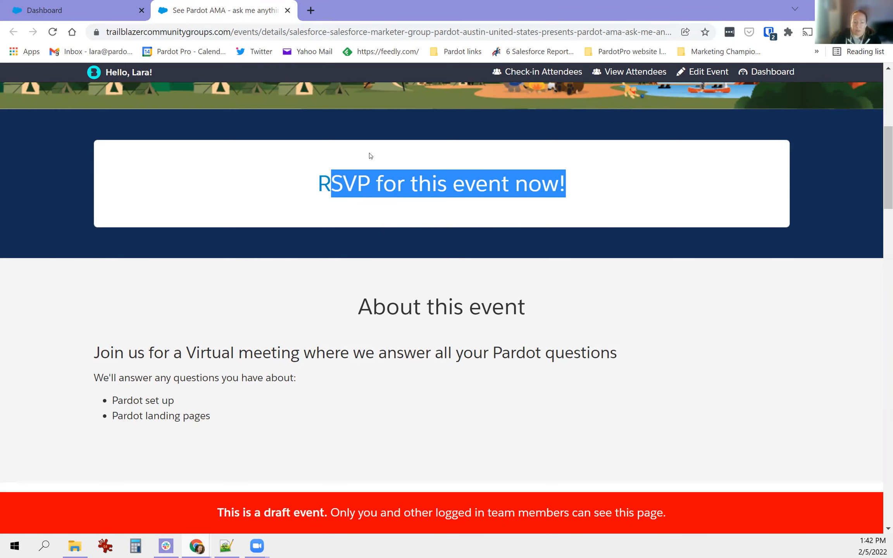
{"action": "scroll", "coordinate": [524, 233], "scroll_direction": "down", "scroll_amount": 12}
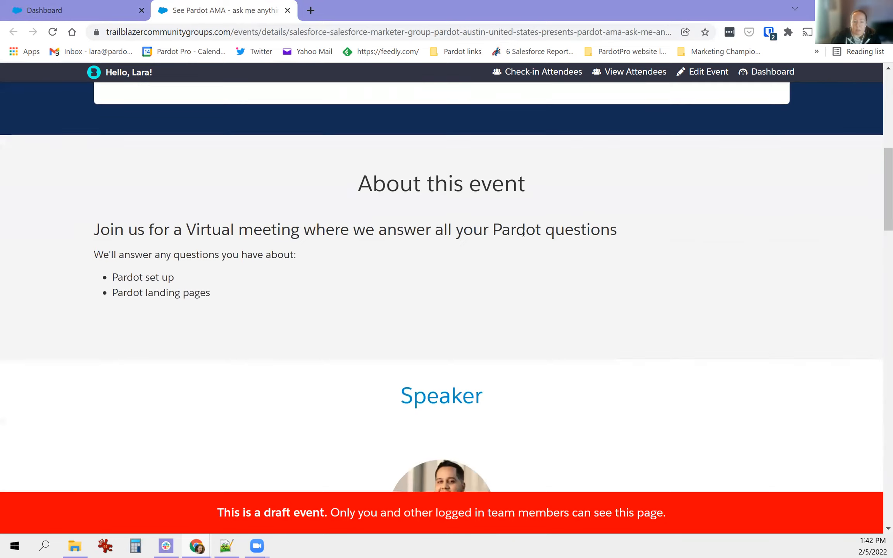
{"action": "scroll", "coordinate": [523, 237], "scroll_direction": "down", "scroll_amount": 15}
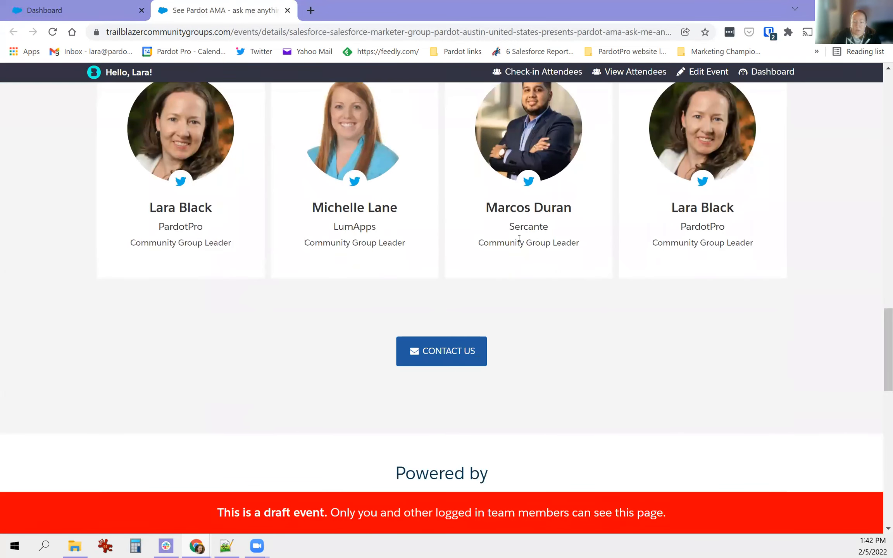
{"action": "scroll", "coordinate": [517, 243], "scroll_direction": "down", "scroll_amount": 4}
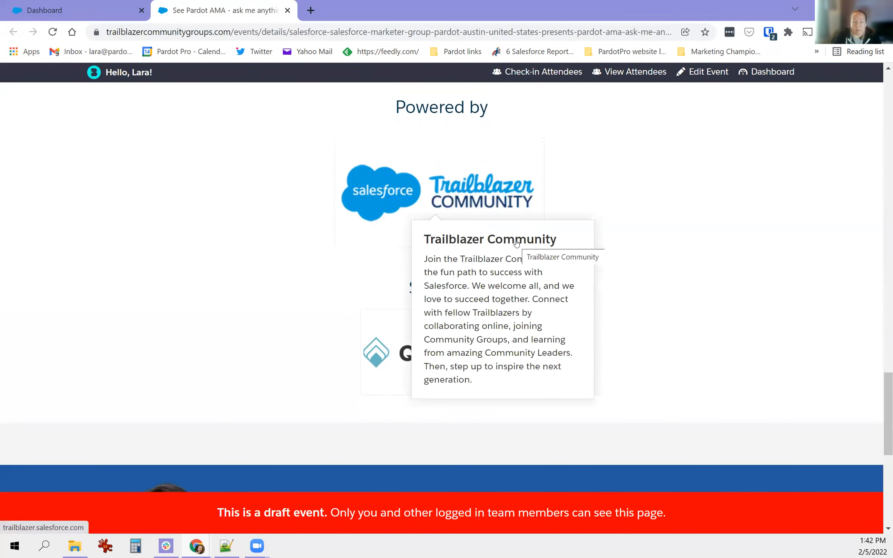
{"action": "scroll", "coordinate": [259, 160], "scroll_direction": "up", "scroll_amount": 9}
{"action": "scroll", "coordinate": [259, 160], "scroll_direction": "up", "scroll_amount": 15}
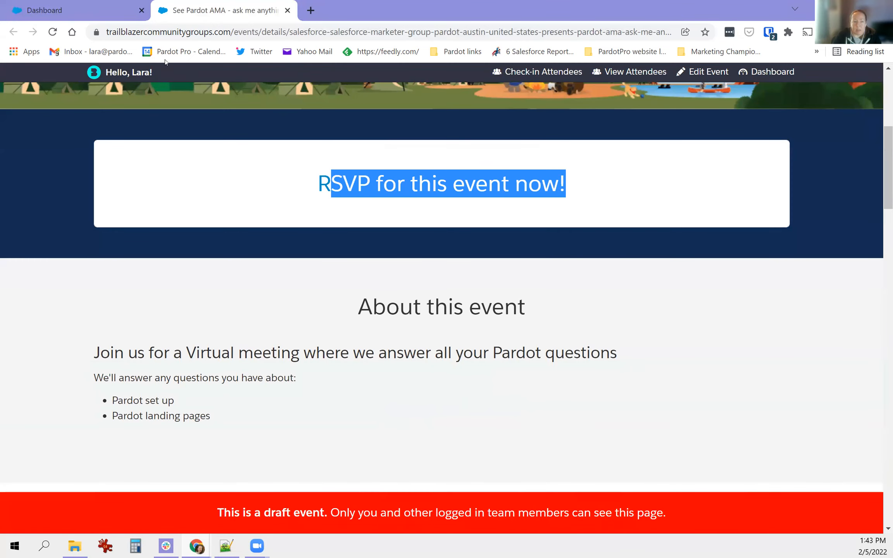
{"action": "left_click", "coordinate": [83, 9]}
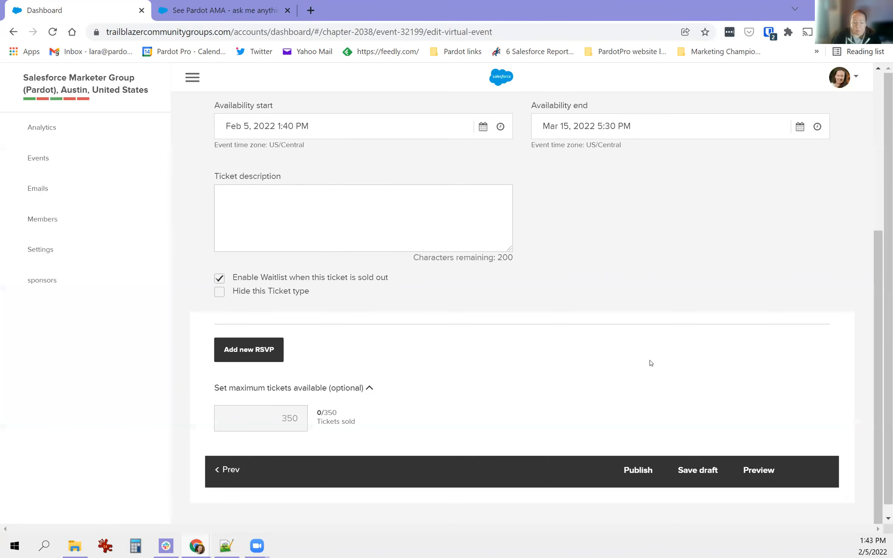
- Publish the Pardot AMA event, confirm it, and dismiss the message pointing to Live
{"action": "scroll", "coordinate": [651, 363], "scroll_direction": "down", "scroll_amount": 1}
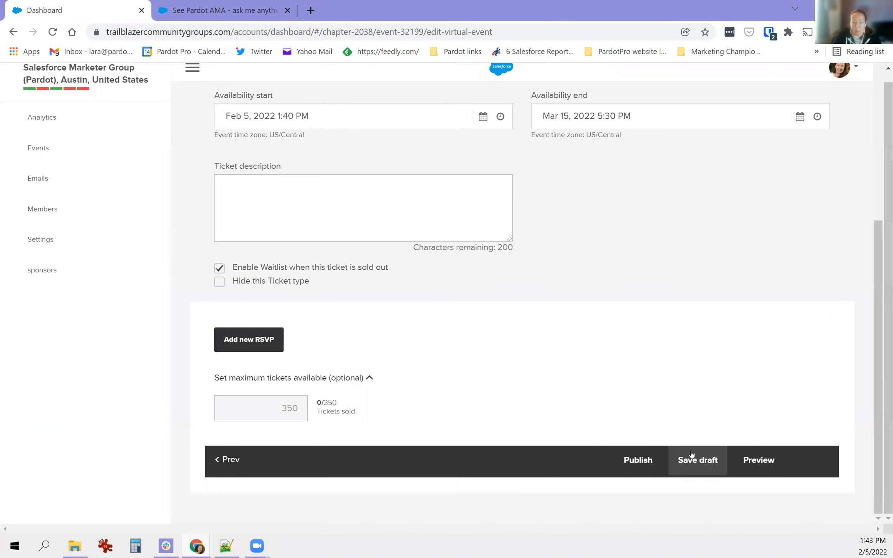
{"action": "left_click", "coordinate": [644, 461]}
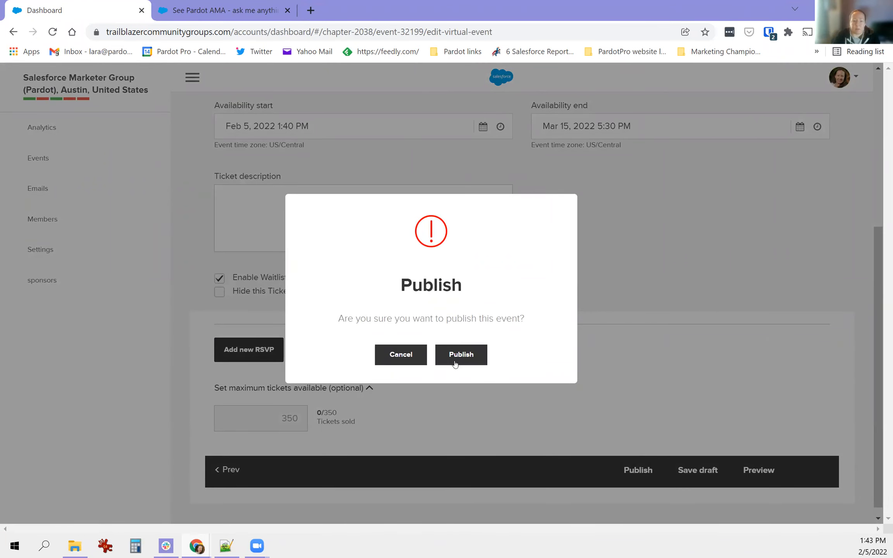
{"action": "left_click", "coordinate": [470, 360]}
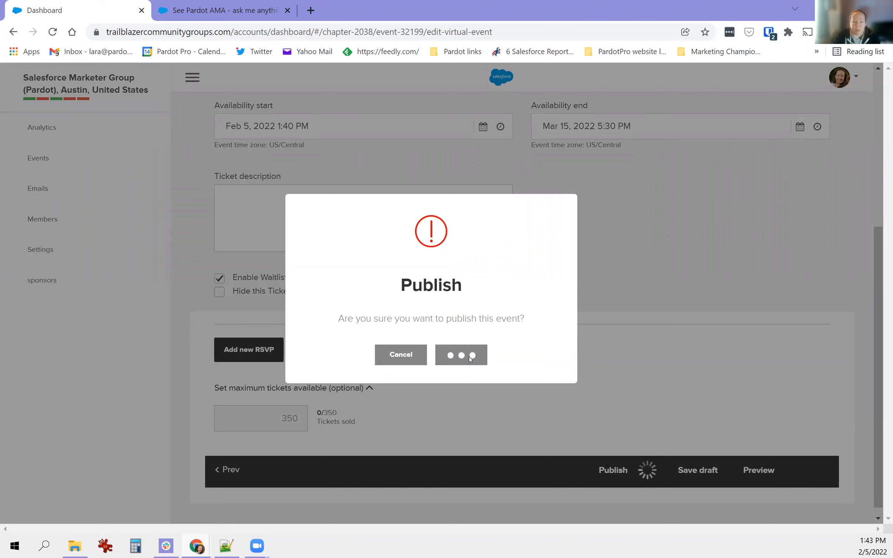
{"action": "left_click_drag", "start_coordinate": [388, 318], "coordinate": [496, 322]}
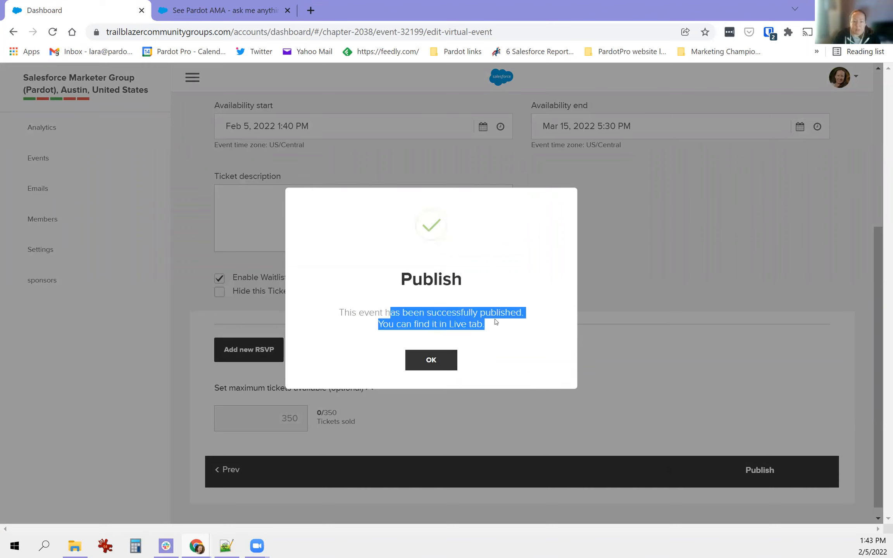
{"action": "left_click", "coordinate": [434, 362]}
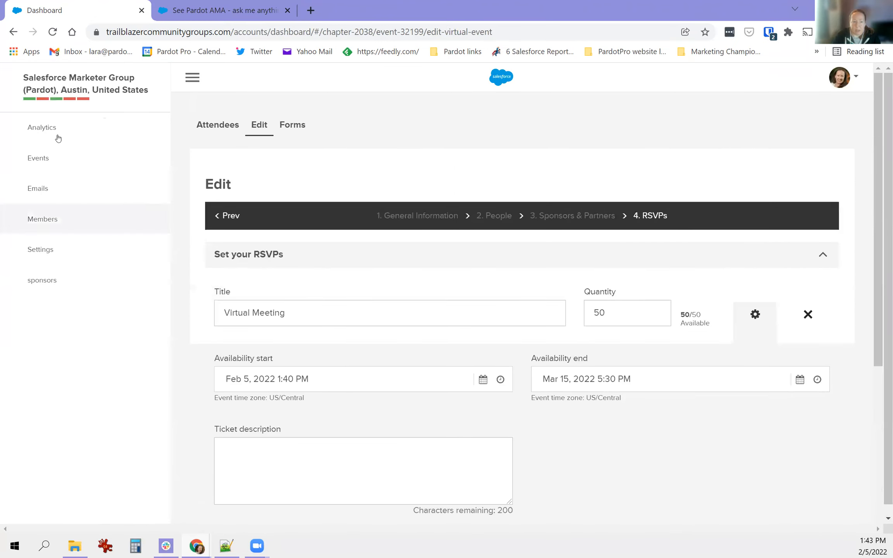
- Open the Pardot AMA event's public page from its menu in the Live events list
{"action": "left_click", "coordinate": [63, 159]}
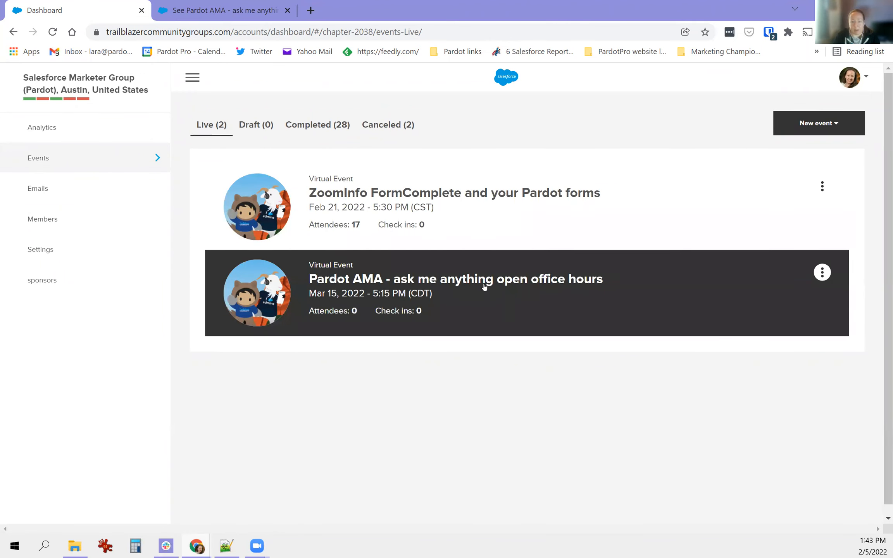
{"action": "left_click", "coordinate": [822, 272]}
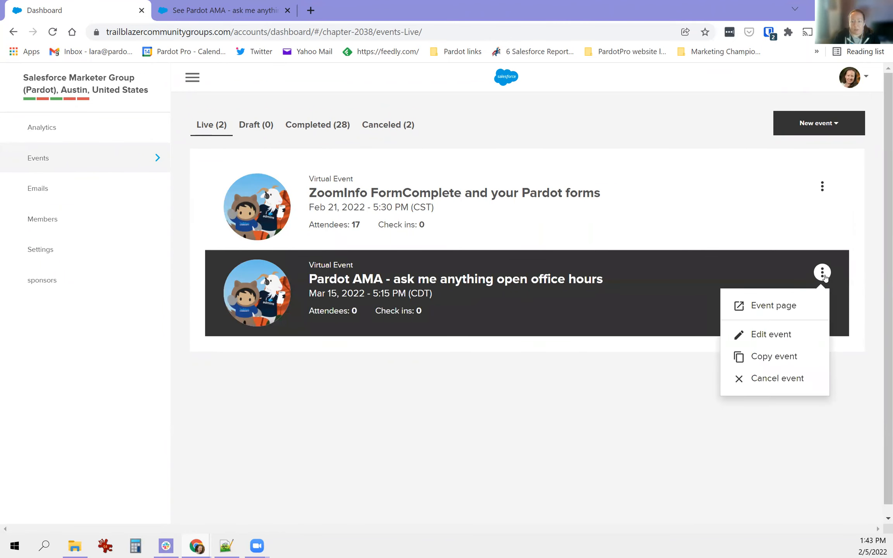
{"action": "left_click", "coordinate": [773, 306]}
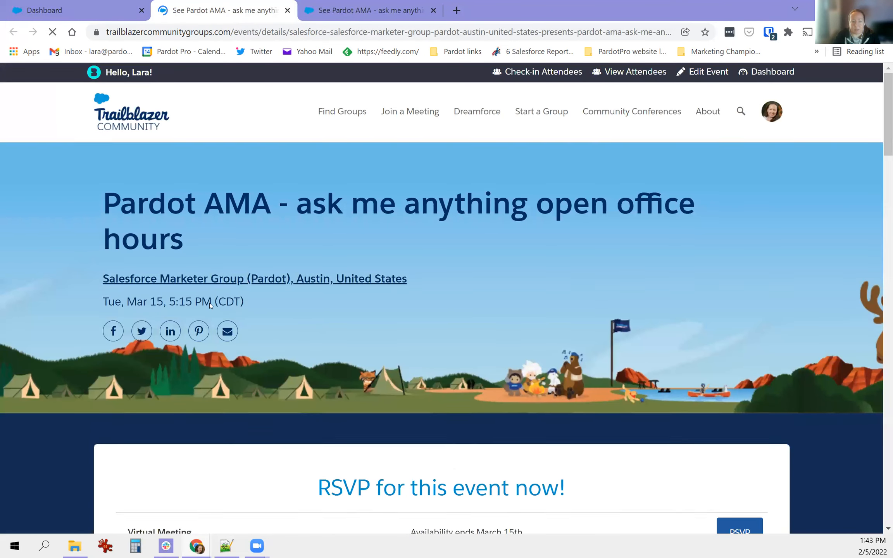
- RSVP to the Pardot AMA Virtual Meeting with attendee details, then share it on Twitter
{"action": "scroll", "coordinate": [209, 306], "scroll_direction": "down", "scroll_amount": 2}
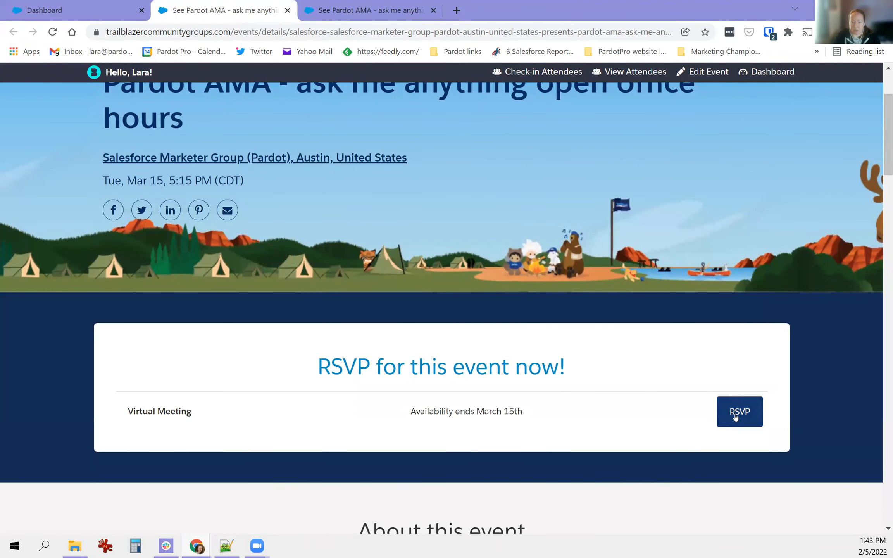
{"action": "left_click", "coordinate": [722, 414]}
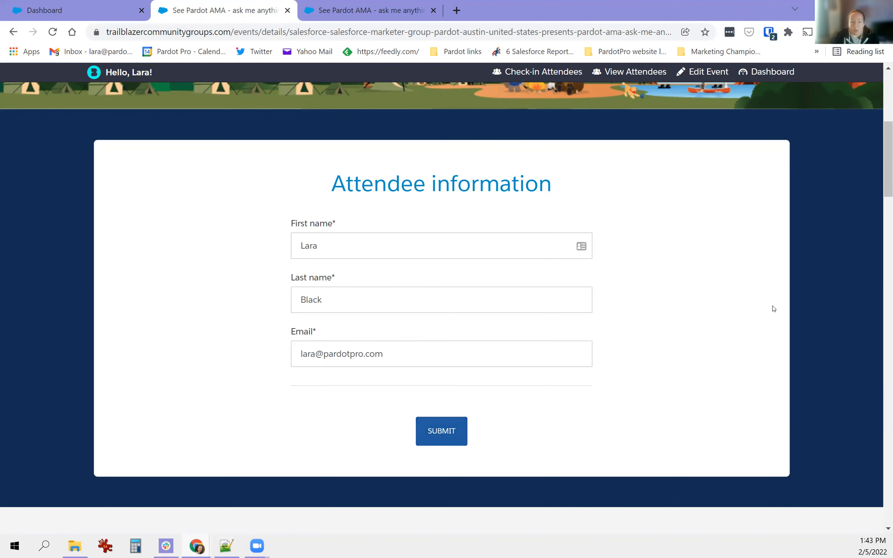
{"action": "left_click", "coordinate": [431, 427]}
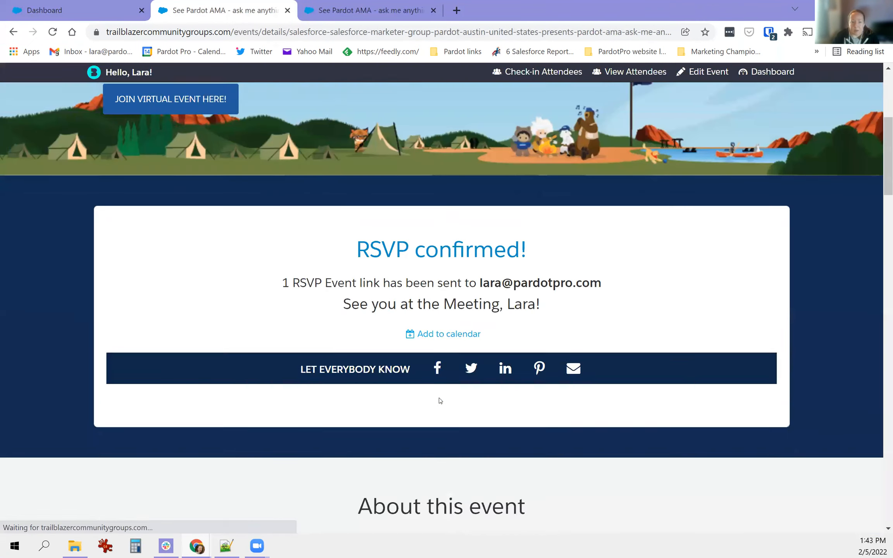
{"action": "scroll", "coordinate": [419, 334], "scroll_direction": "down", "scroll_amount": 5}
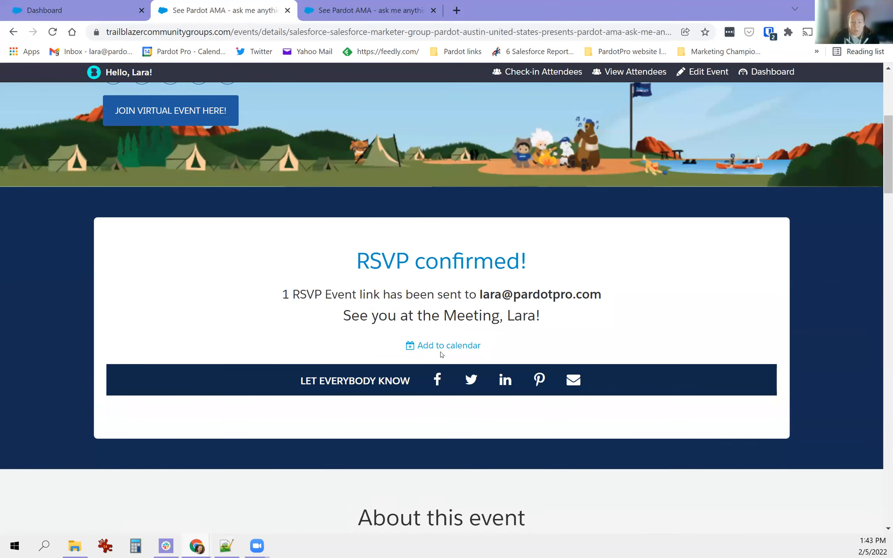
{"action": "left_click", "coordinate": [470, 380]}
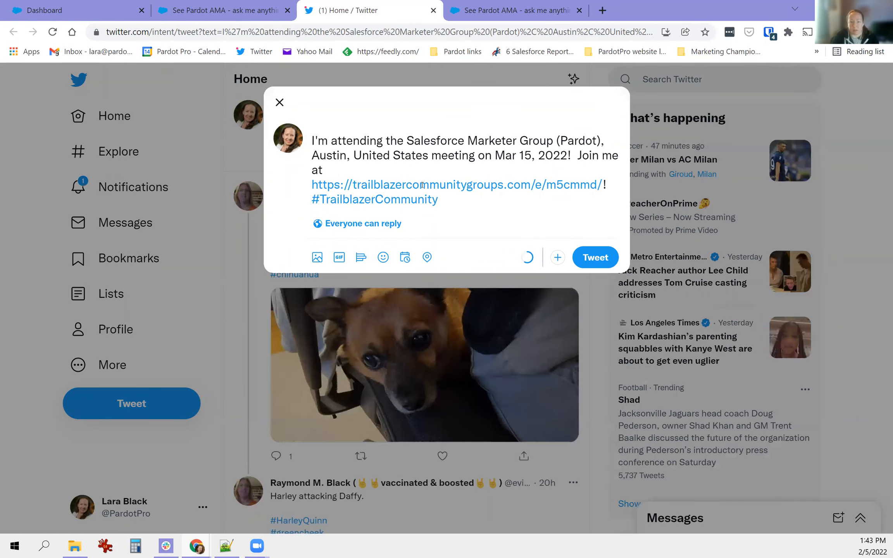
- Review the tweet draft, start a LinkedIn post sharing the event, then show Add to calendar options
{"action": "left_click_drag", "start_coordinate": [412, 156], "coordinate": [540, 156]}
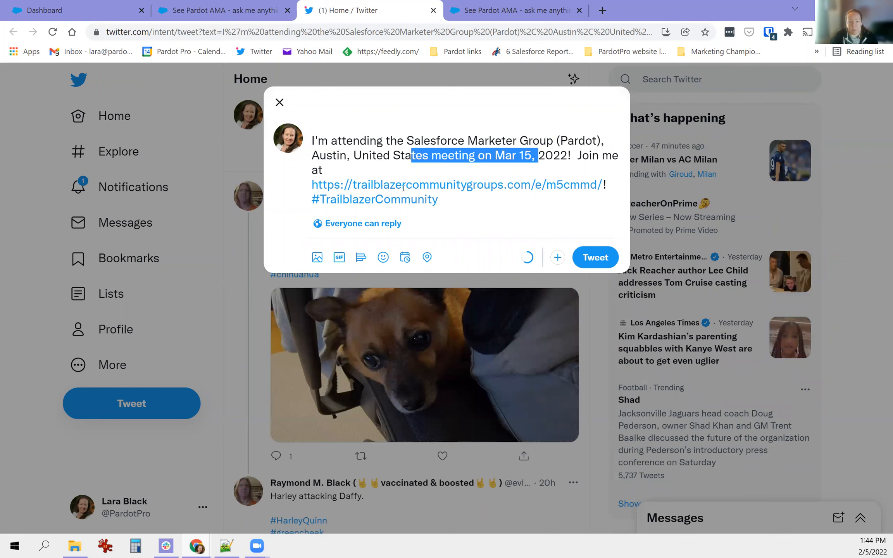
{"action": "left_click", "coordinate": [198, 15]}
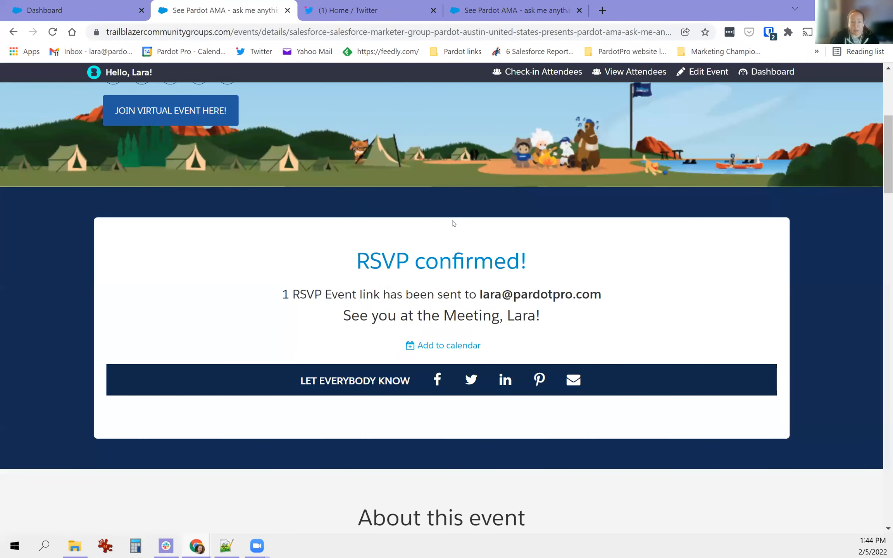
{"action": "left_click", "coordinate": [505, 380]}
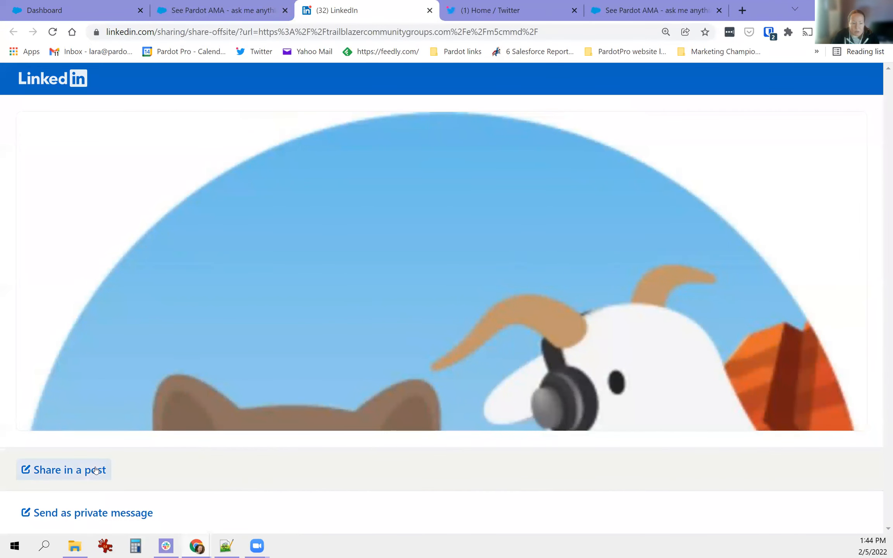
{"action": "left_click", "coordinate": [78, 470]}
{"action": "scroll", "coordinate": [459, 225], "scroll_direction": "down", "scroll_amount": 6}
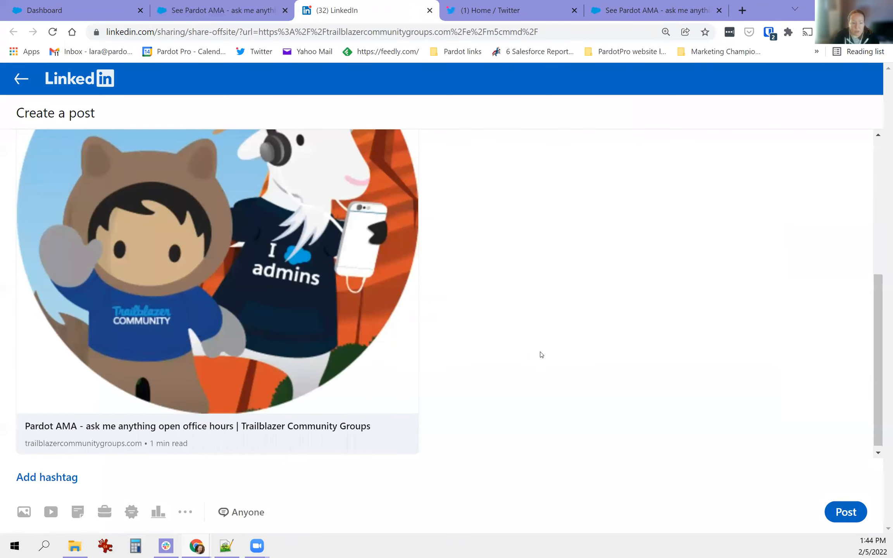
{"action": "scroll", "coordinate": [223, 427], "scroll_direction": "up", "scroll_amount": 5}
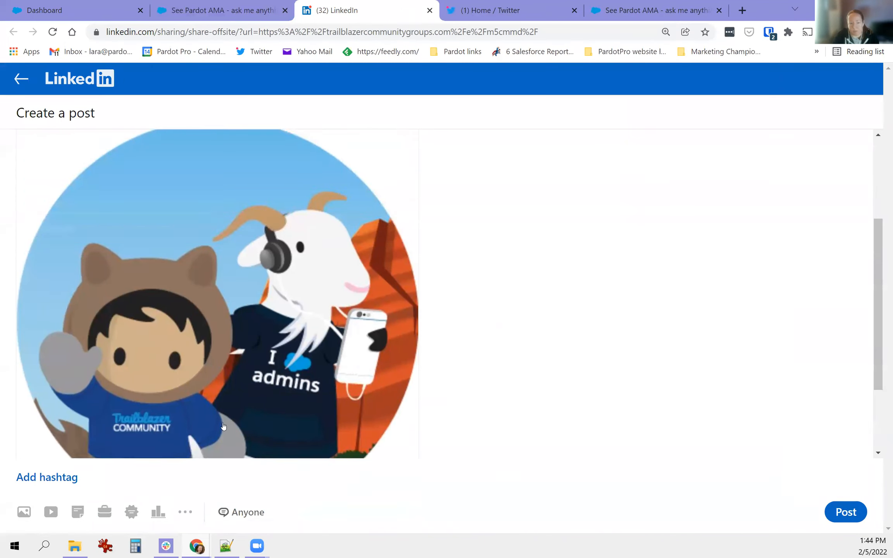
{"action": "left_click", "coordinate": [223, 10]}
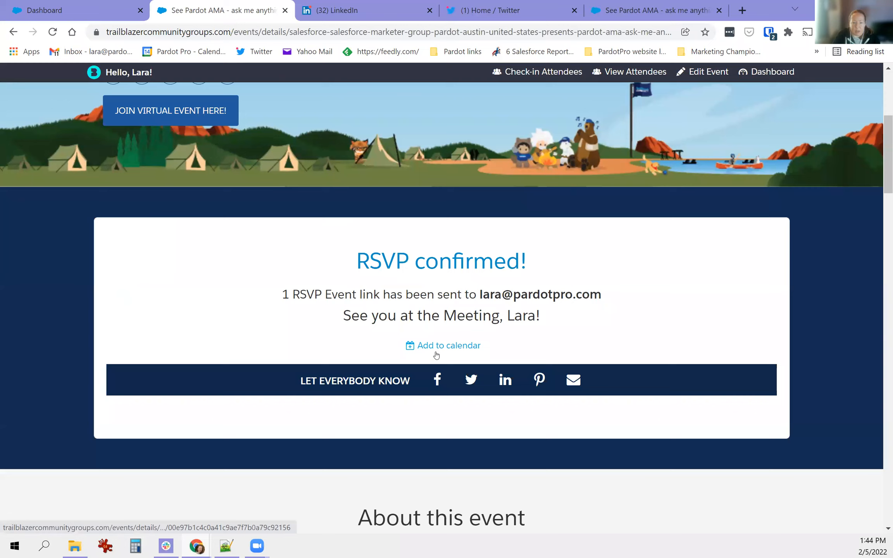
{"action": "left_click", "coordinate": [437, 353]}
- Add Pardot AMA to Google Calendar and select the virtual event link in its location
{"action": "left_click", "coordinate": [438, 380]}
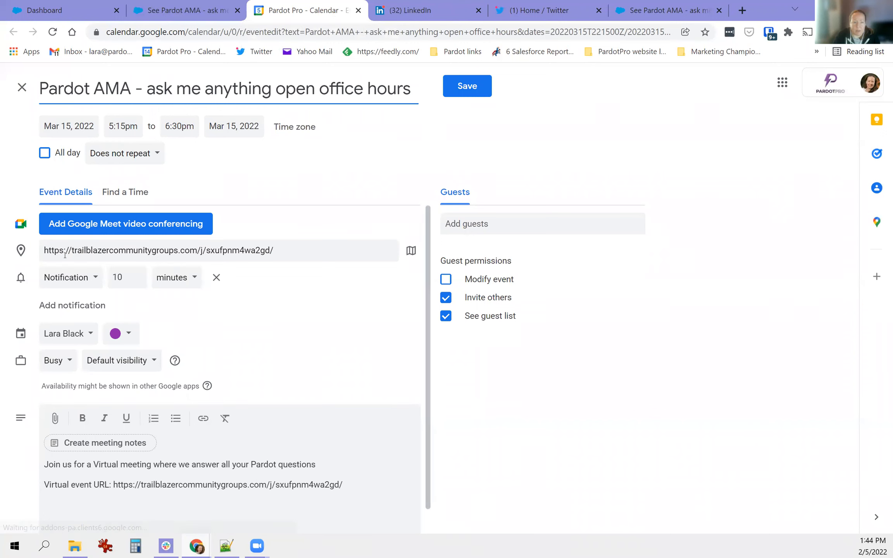
{"action": "mouse_move", "coordinate": [44, 250]}
{"action": "left_mouse_down"}
{"action": "mouse_move", "coordinate": [285, 251]}
{"action": "mouse_move", "coordinate": [42, 250]}
{"action": "left_mouse_up"}
{"action": "left_click", "coordinate": [295, 249]}
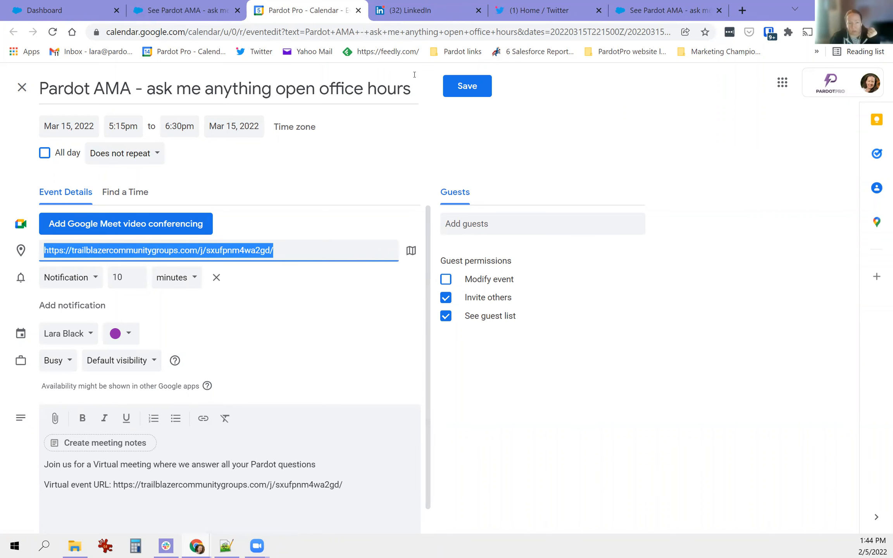
- Return to the group dashboard and open the Emails page listing scheduled event emails
{"action": "left_click", "coordinate": [163, 12]}
{"action": "scroll", "coordinate": [327, 285], "scroll_direction": "down", "scroll_amount": 3}
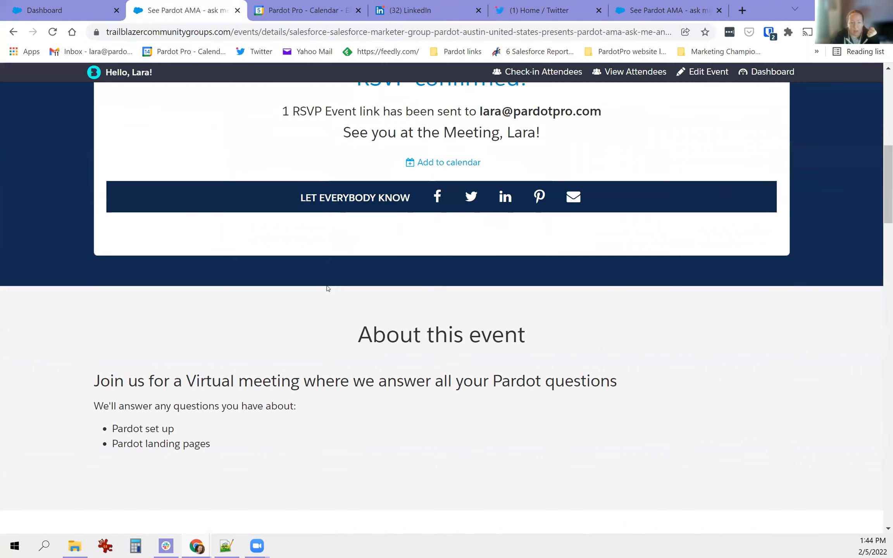
{"action": "scroll", "coordinate": [327, 285], "scroll_direction": "up", "scroll_amount": 7}
{"action": "scroll", "coordinate": [472, 259], "scroll_direction": "down", "scroll_amount": 3}
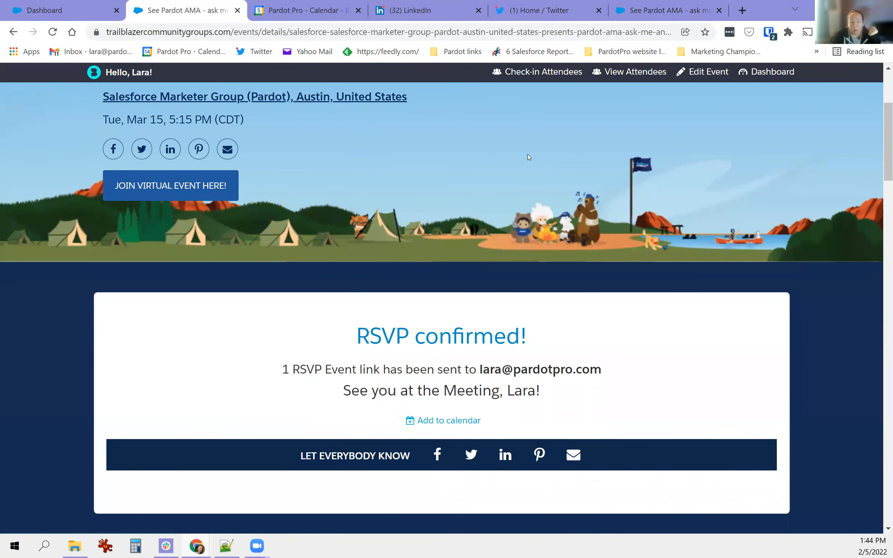
{"action": "scroll", "coordinate": [515, 172], "scroll_direction": "down", "scroll_amount": 3}
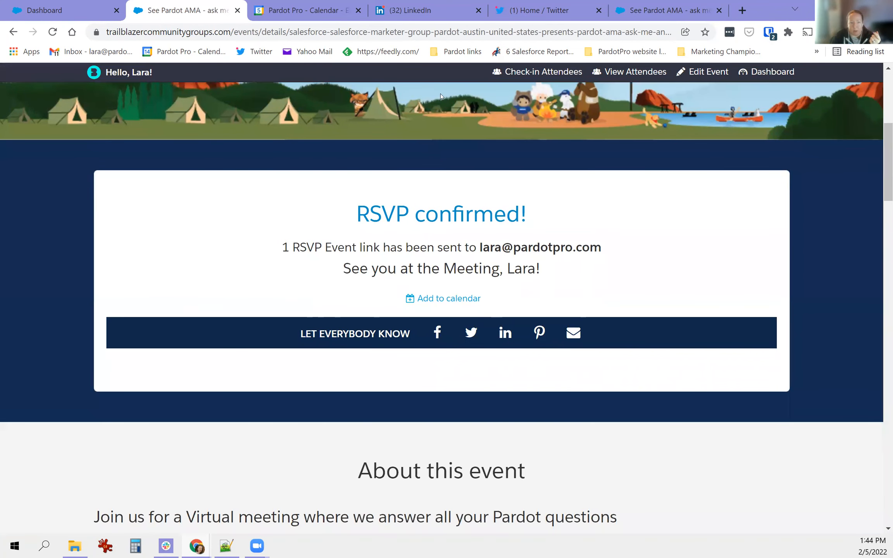
{"action": "left_click", "coordinate": [66, 3]}
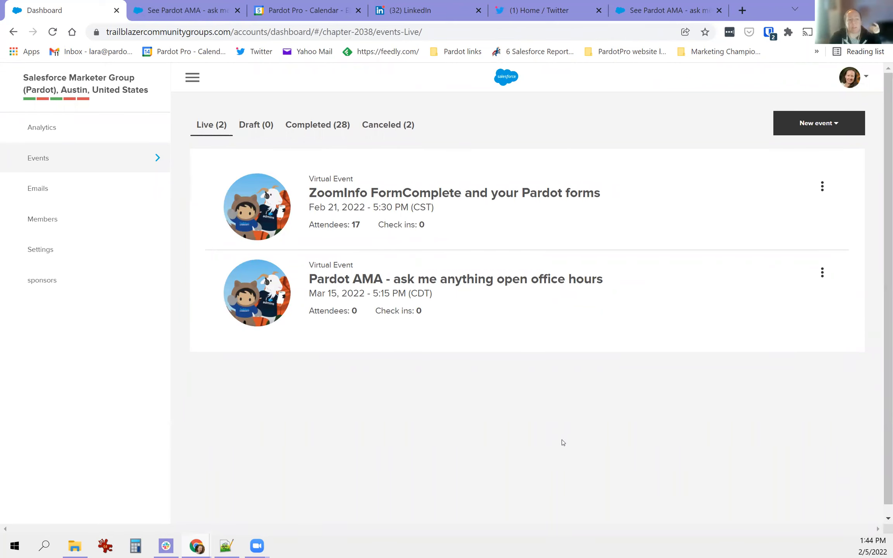
{"action": "left_click", "coordinate": [54, 194]}
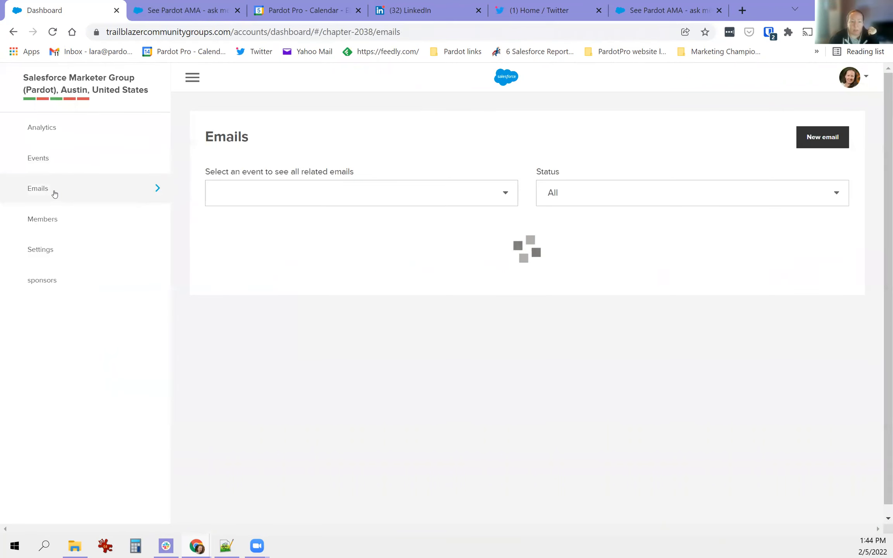
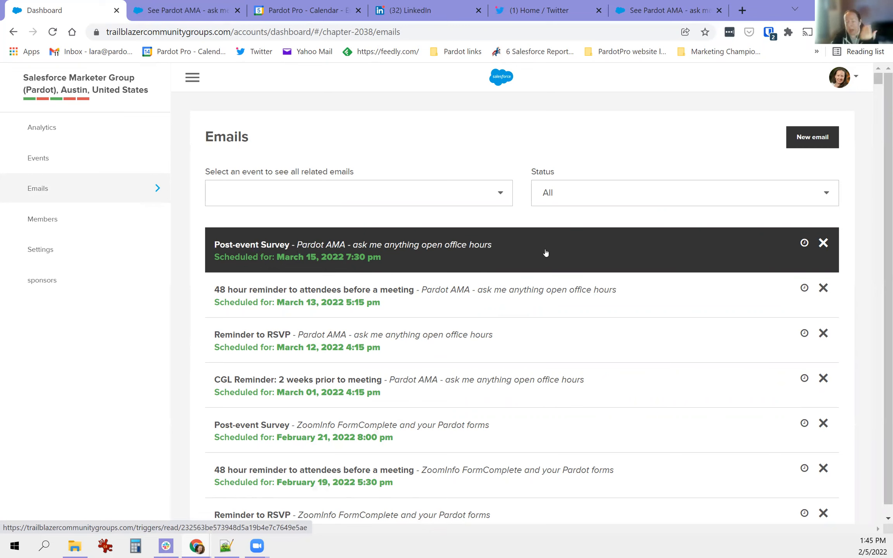
- Cancel the March 15 Post-event Survey email for Pardot AMA and confirm the cancellation
{"action": "left_click", "coordinate": [823, 242]}
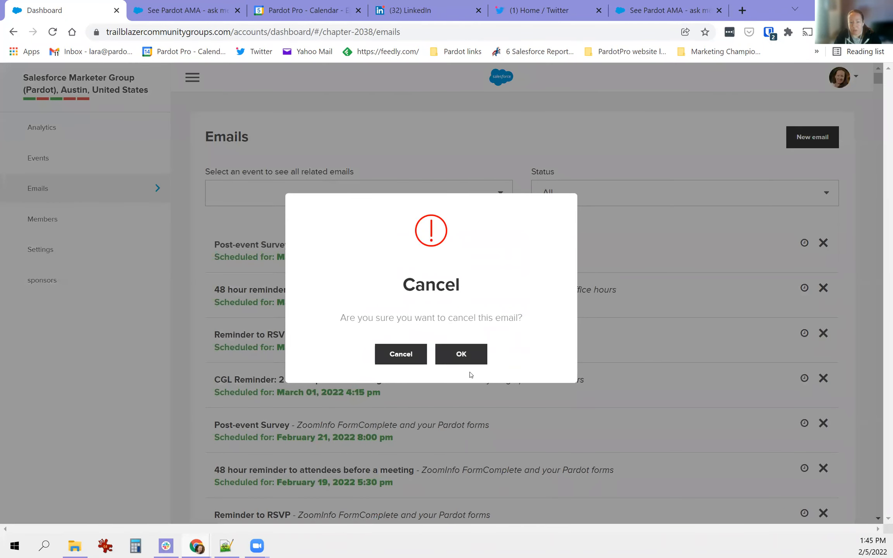
{"action": "left_click", "coordinate": [450, 357]}
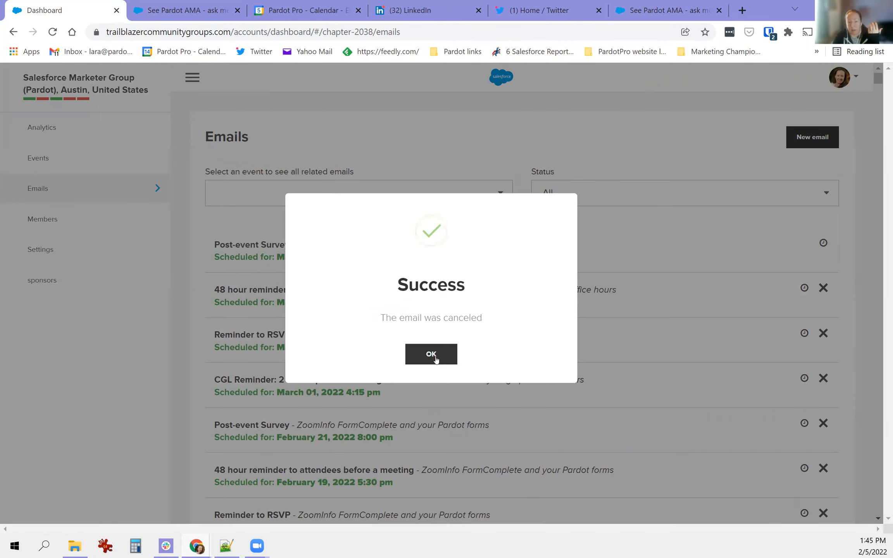
{"action": "left_click", "coordinate": [436, 360]}
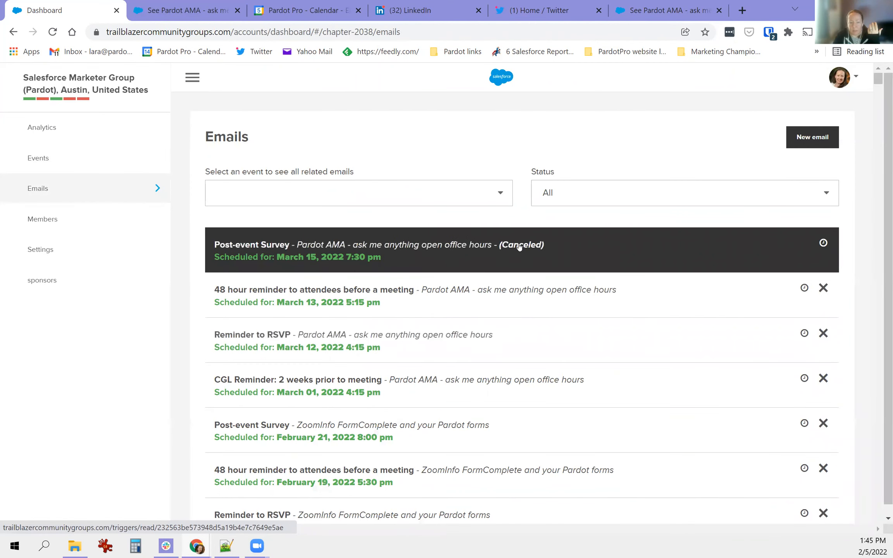
{"action": "scroll", "coordinate": [519, 247], "scroll_direction": "down", "scroll_amount": 2}
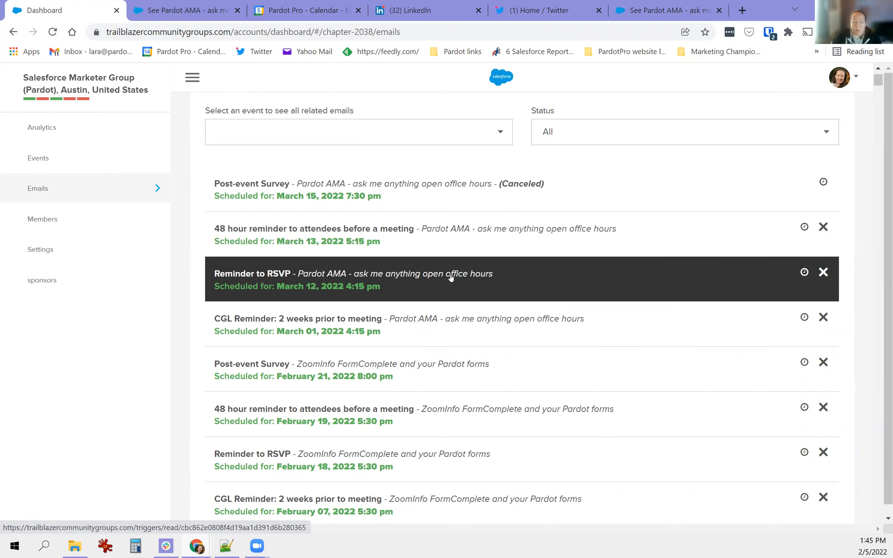
{"action": "scroll", "coordinate": [451, 276], "scroll_direction": "down", "scroll_amount": 1}
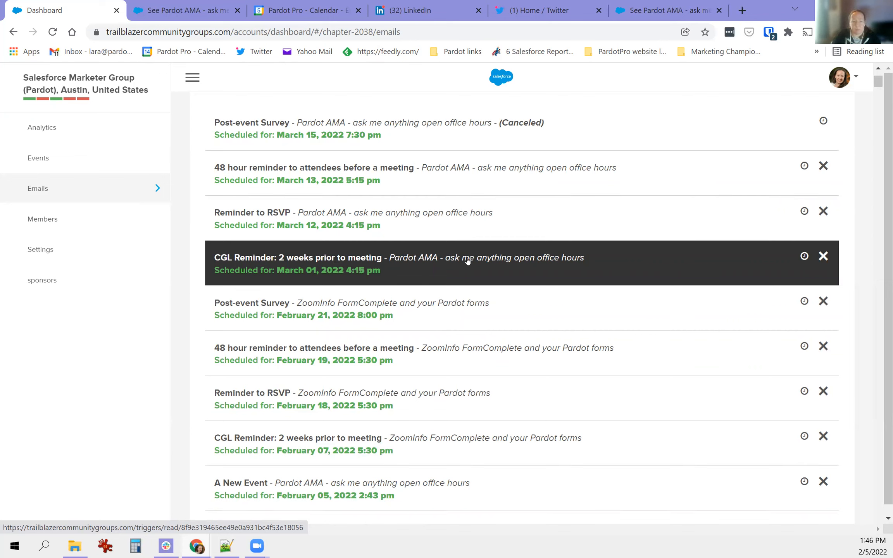
{"action": "scroll", "coordinate": [587, 310], "scroll_direction": "up", "scroll_amount": 3}
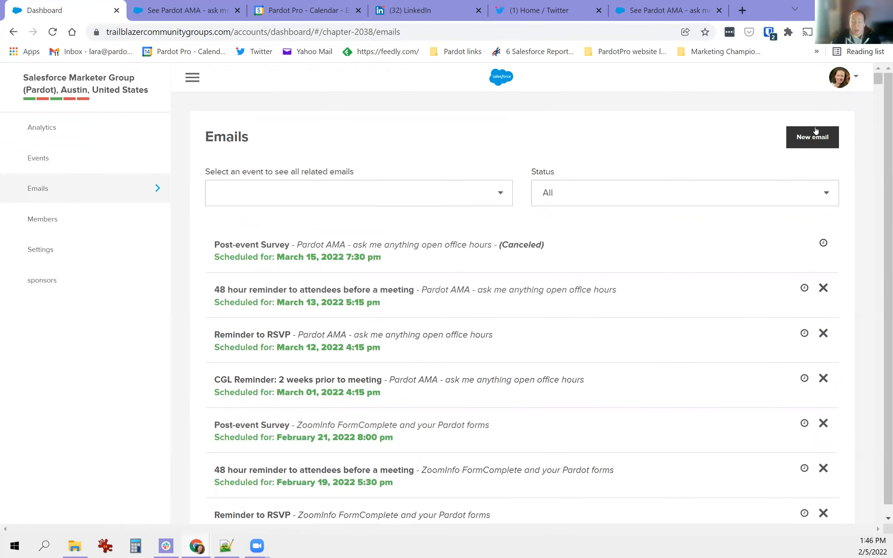
- Create a new email for 'Chapter members without event ticket' linked to the Pardot AMA event
{"action": "left_click", "coordinate": [809, 135]}
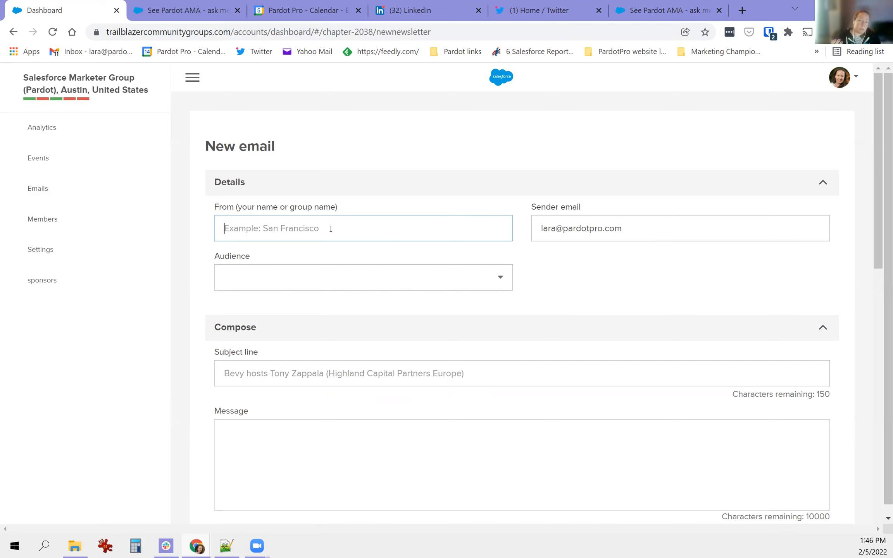
{"action": "left_click", "coordinate": [418, 285]}
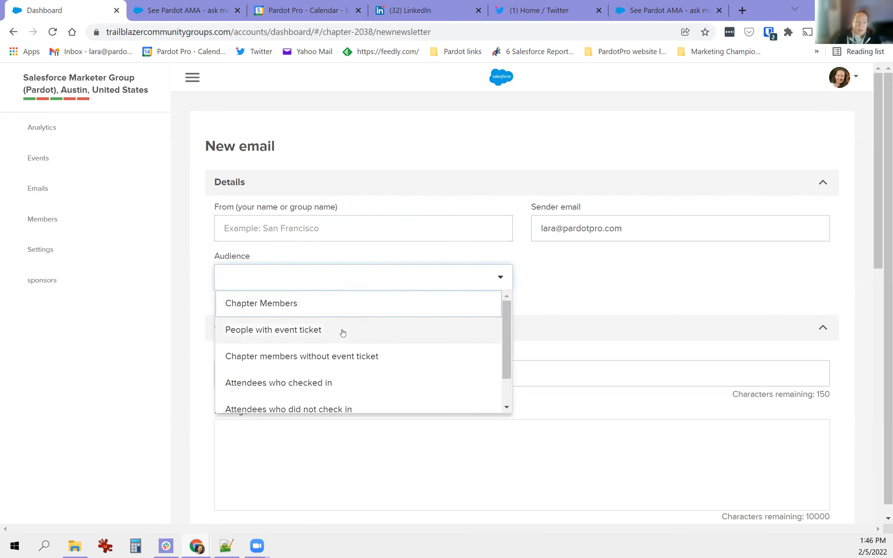
{"action": "left_click", "coordinate": [370, 365]}
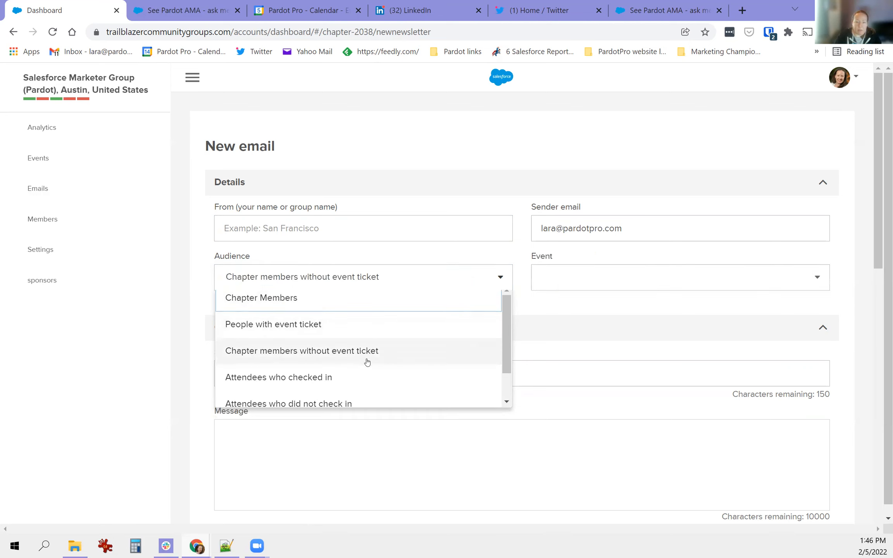
{"action": "left_click", "coordinate": [607, 273]}
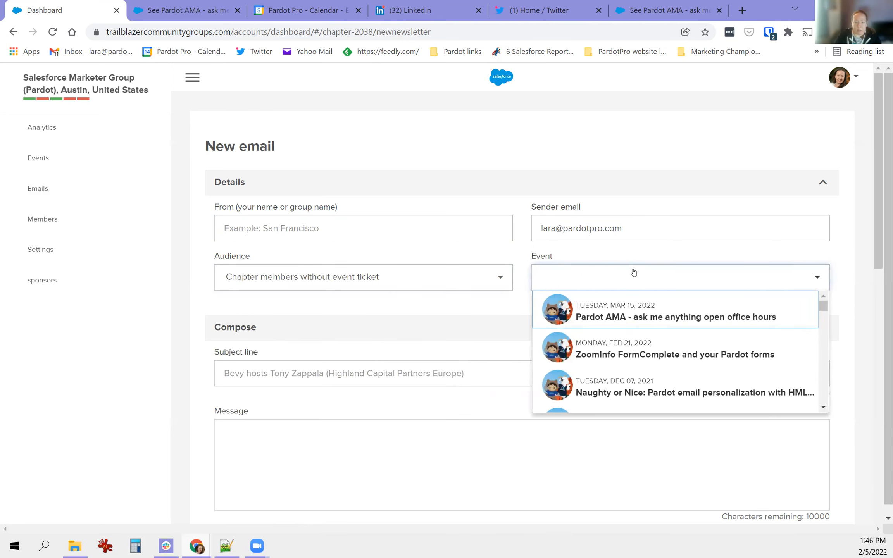
{"action": "left_click", "coordinate": [634, 326]}
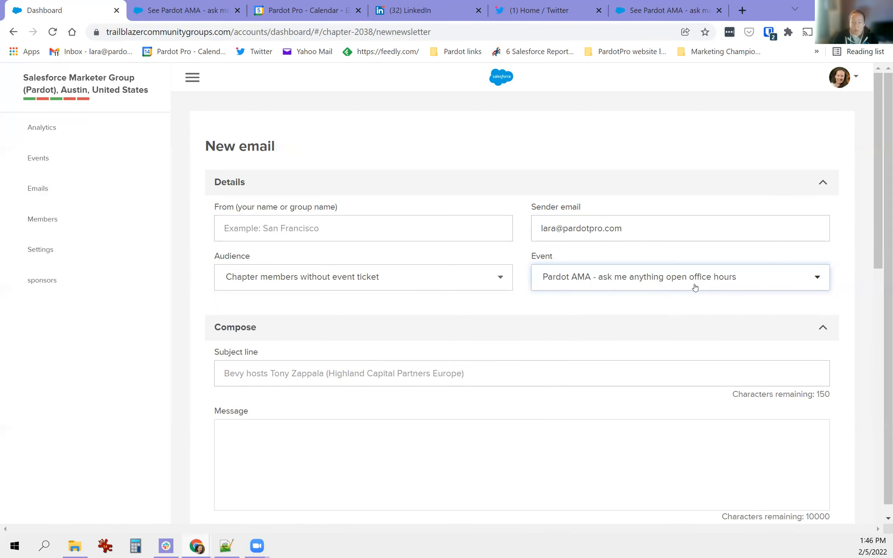
- Scroll through the new email form to review its sponsor and upcoming-event sections
{"action": "scroll", "coordinate": [676, 295], "scroll_direction": "down", "scroll_amount": 2}
{"action": "scroll", "coordinate": [677, 296], "scroll_direction": "down", "scroll_amount": 3}
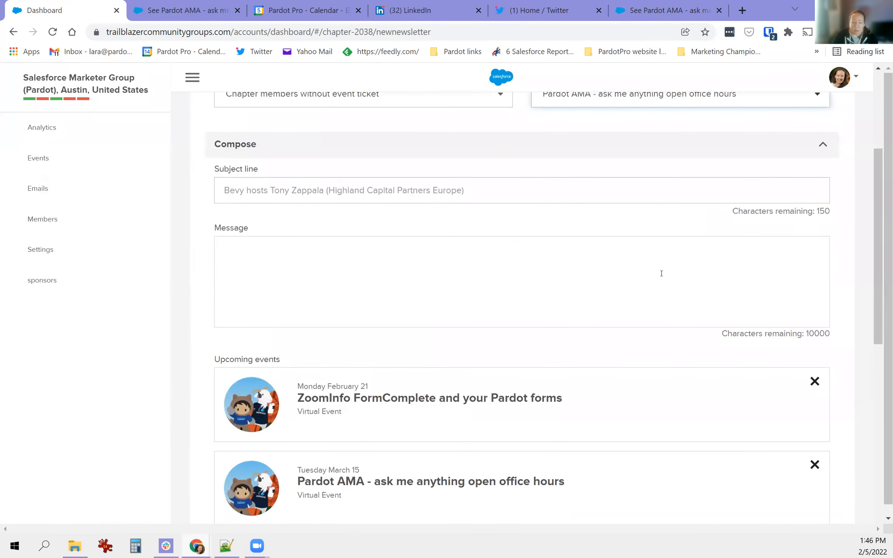
{"action": "scroll", "coordinate": [662, 273], "scroll_direction": "down", "scroll_amount": 2}
{"action": "left_click_drag", "start_coordinate": [226, 299], "coordinate": [285, 303]}
{"action": "scroll", "coordinate": [451, 302], "scroll_direction": "down", "scroll_amount": 2}
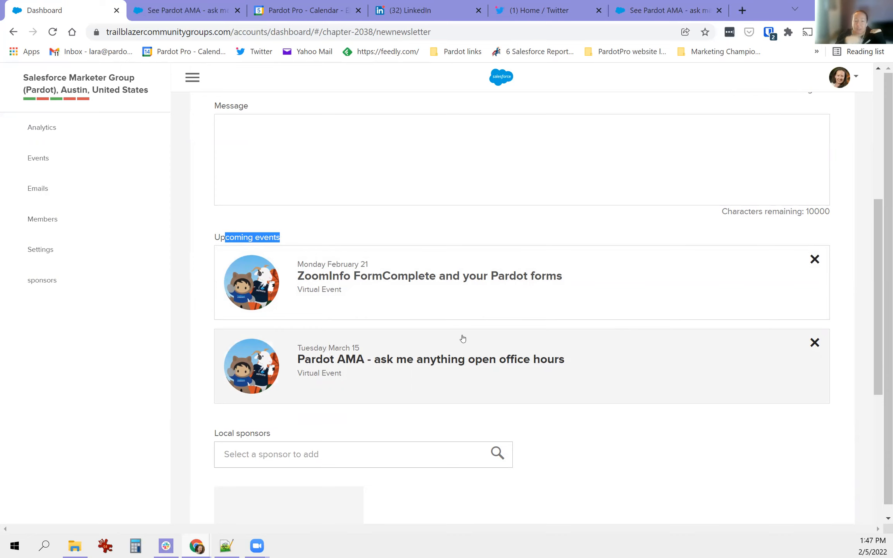
{"action": "scroll", "coordinate": [624, 353], "scroll_direction": "down", "scroll_amount": 6}
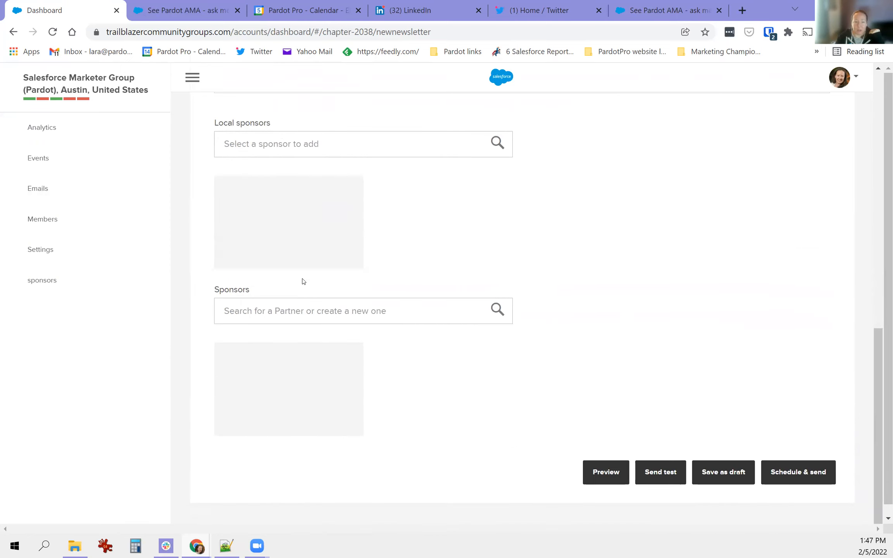
{"action": "scroll", "coordinate": [392, 404], "scroll_direction": "up", "scroll_amount": 4}
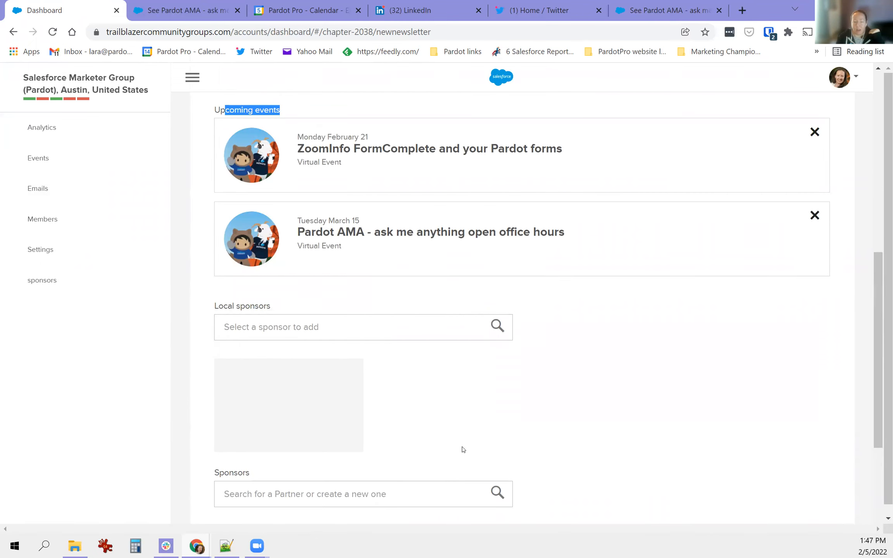
{"action": "scroll", "coordinate": [462, 449], "scroll_direction": "up", "scroll_amount": 1}
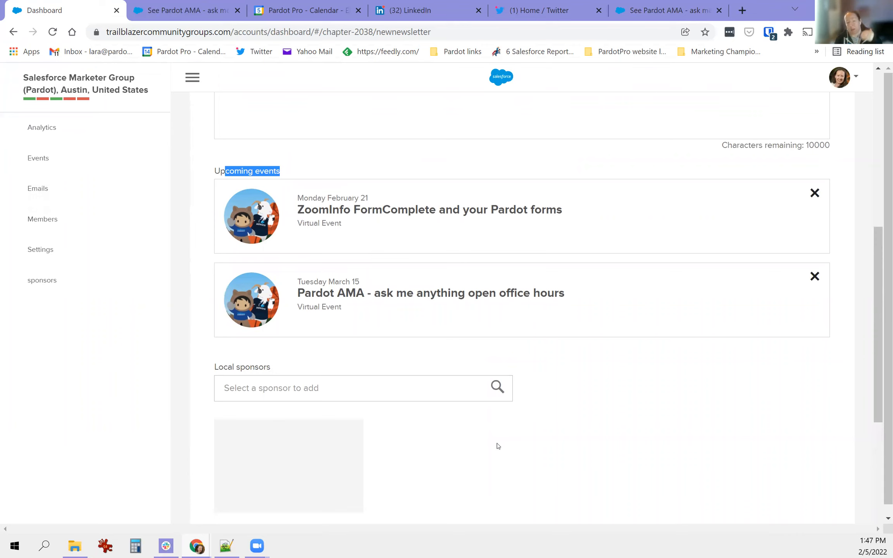
- Search 'qual' in the partner sponsors field and add Qualified as a sponsor
{"action": "left_click", "coordinate": [333, 394]}
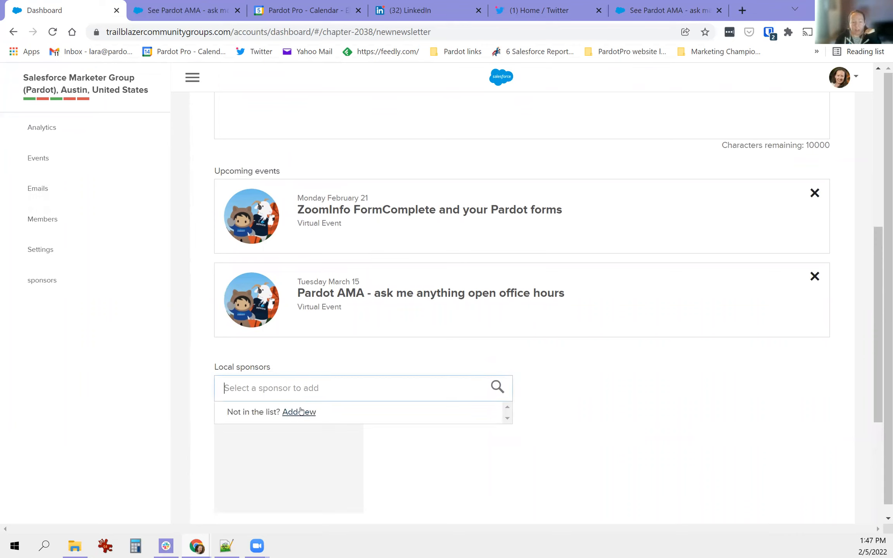
{"action": "type", "text": "qual"}
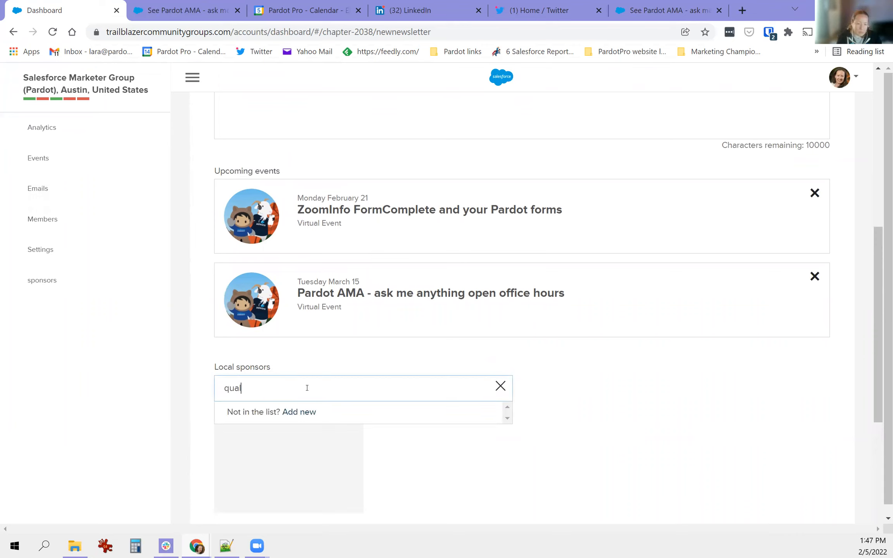
{"action": "scroll", "coordinate": [566, 443], "scroll_direction": "down", "scroll_amount": 6}
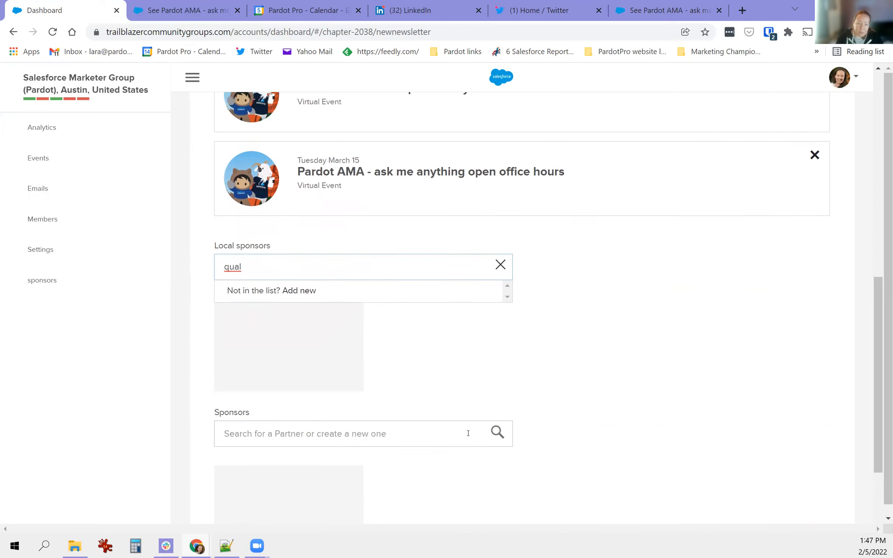
{"action": "left_click", "coordinate": [313, 311]}
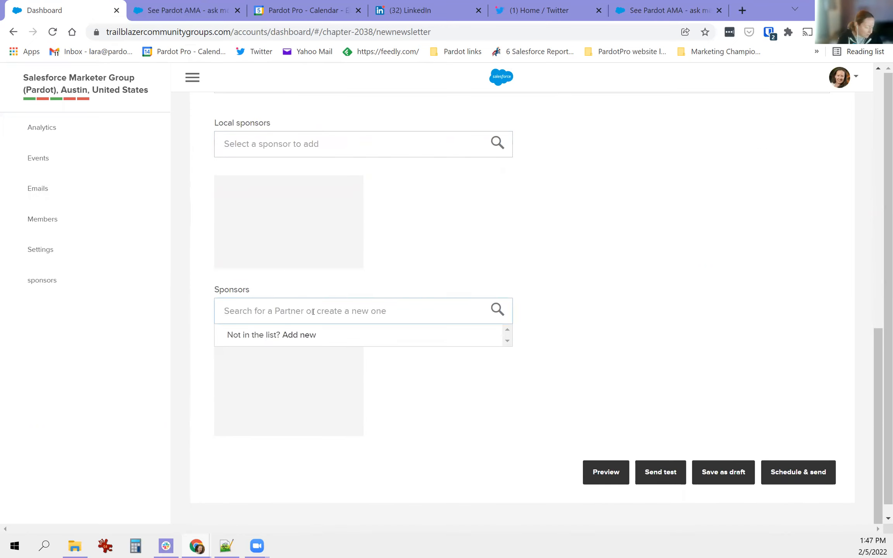
{"action": "type", "text": "qual"}
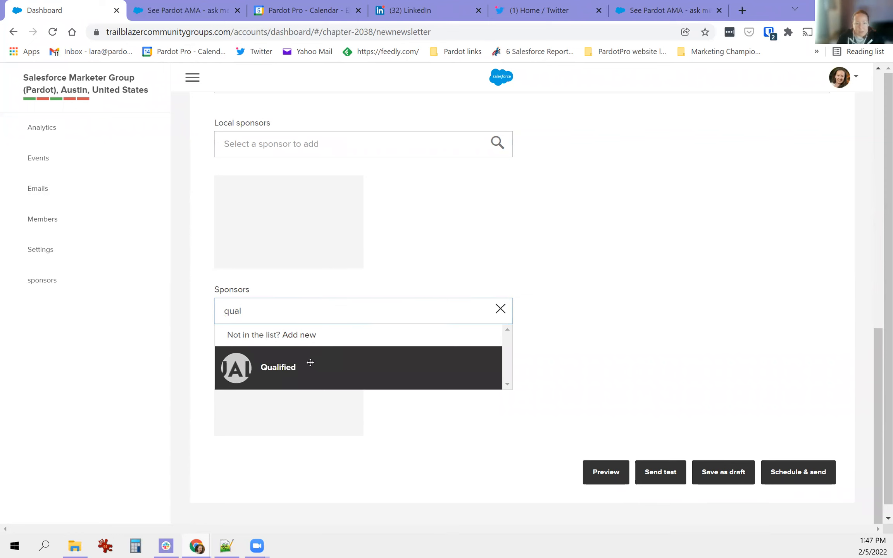
{"action": "left_click", "coordinate": [309, 363]}
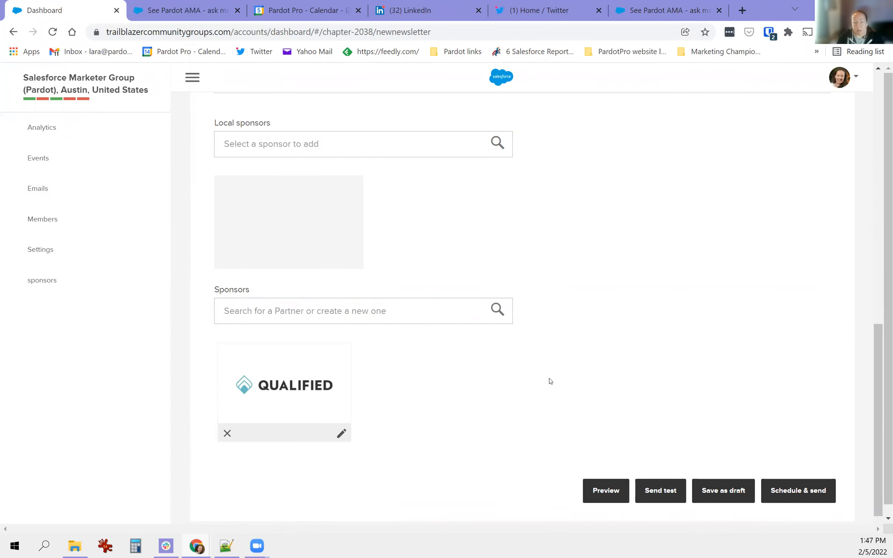
{"action": "scroll", "coordinate": [550, 381], "scroll_direction": "up", "scroll_amount": 10}
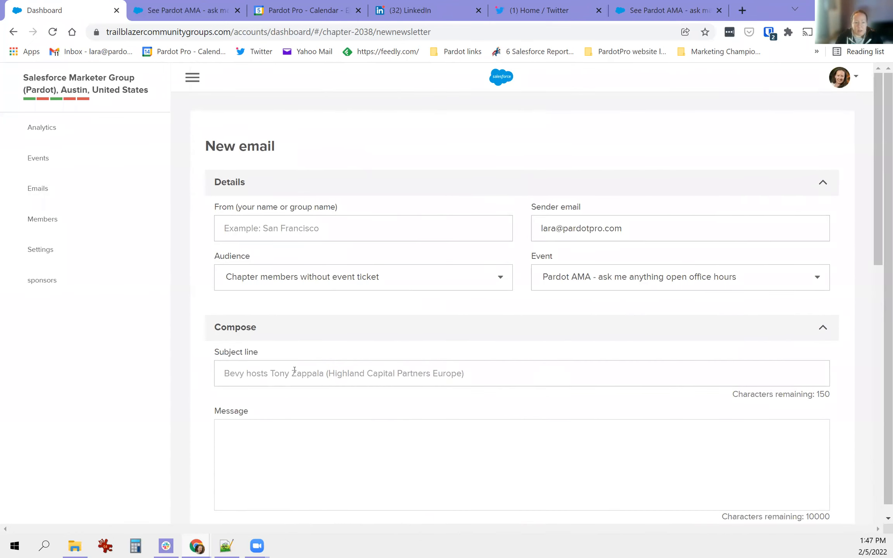
- Enter the sender name and the subject 'Make sure you sign up for our next meeting in March!'
{"action": "left_click", "coordinate": [287, 228]}
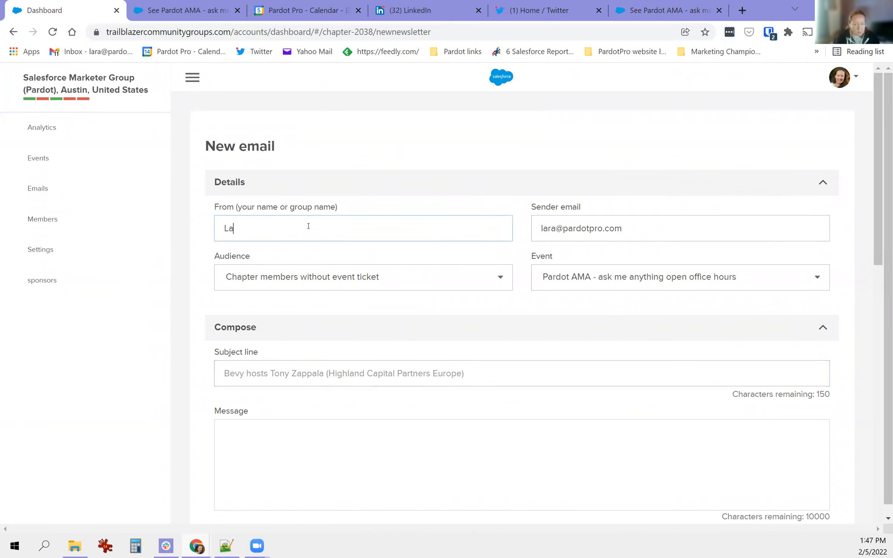
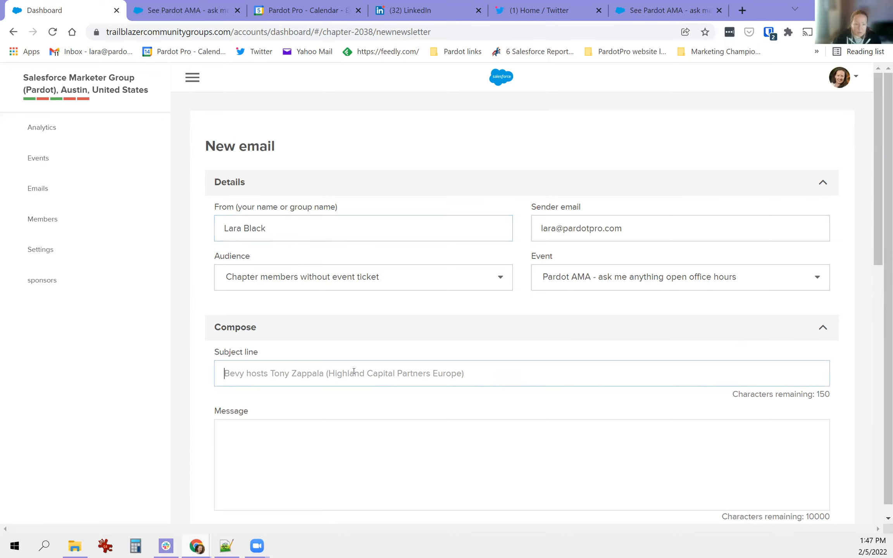
{"action": "type", "text": "Make"}
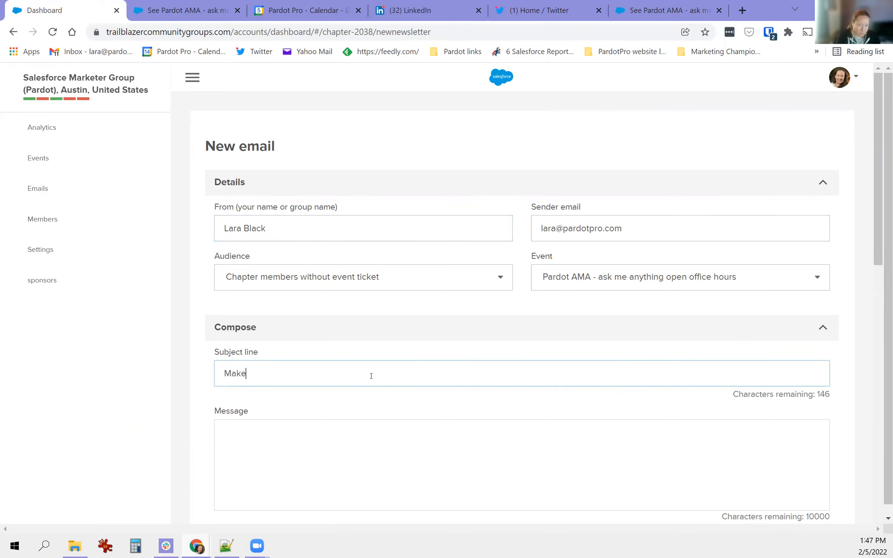
{"action": "type", "text": " sureyou sign up for our next meeting in March!"}
{"action": "left_click", "coordinate": [264, 373]}
{"action": "scroll", "coordinate": [333, 442], "scroll_direction": "down", "scroll_amount": 1}
{"action": "key", "text": "Tab"}
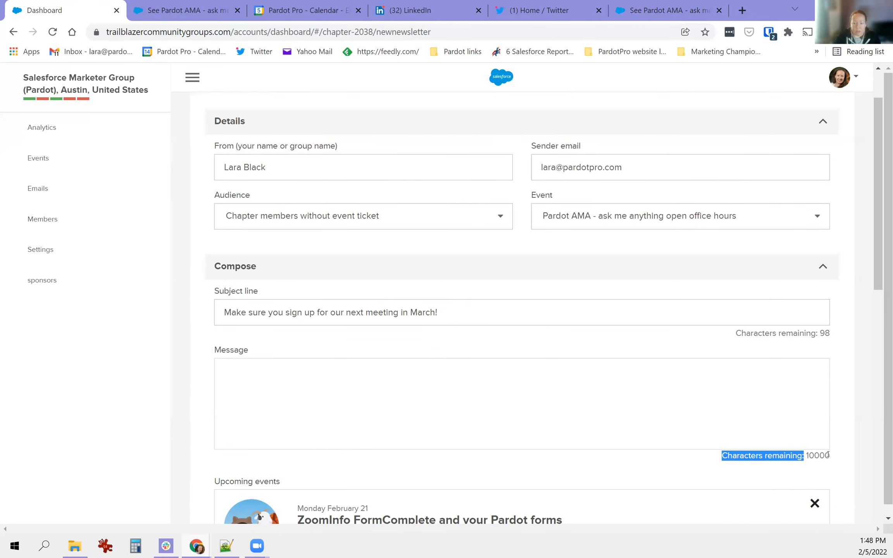
- Write the message 'Join our next meeting sponsored by Qualified -' with Qualified in bold, and save as draft
{"action": "scroll", "coordinate": [373, 349], "scroll_direction": "down", "scroll_amount": 3}
{"action": "left_click", "coordinate": [368, 277]}
{"action": "type", "text": "Join our next meeting sponsored by Qualiefied -"}
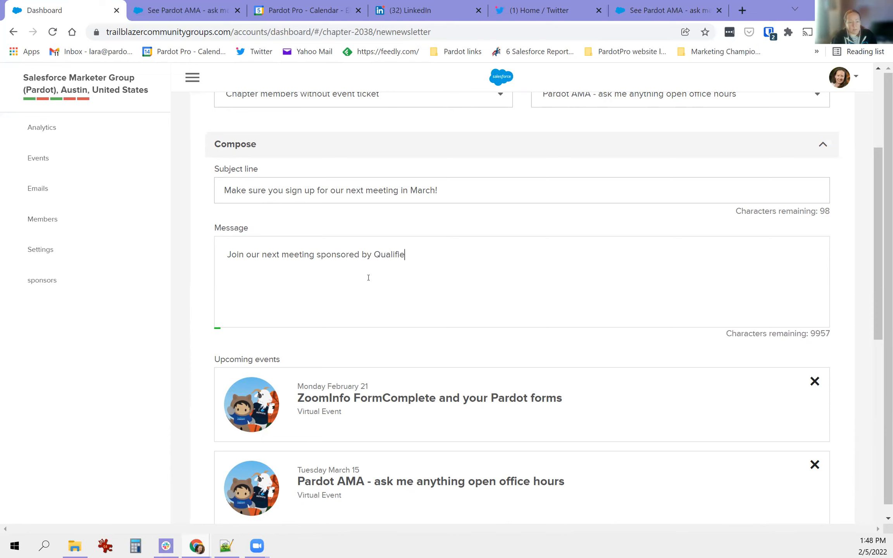
{"action": "double_click", "coordinate": [382, 254]}
{"action": "left_click", "coordinate": [352, 226]}
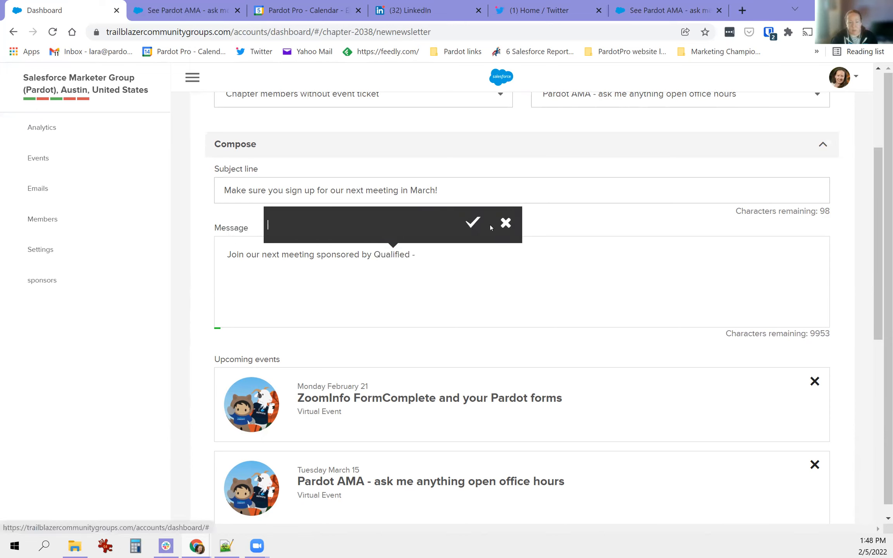
{"action": "left_click", "coordinate": [505, 223]}
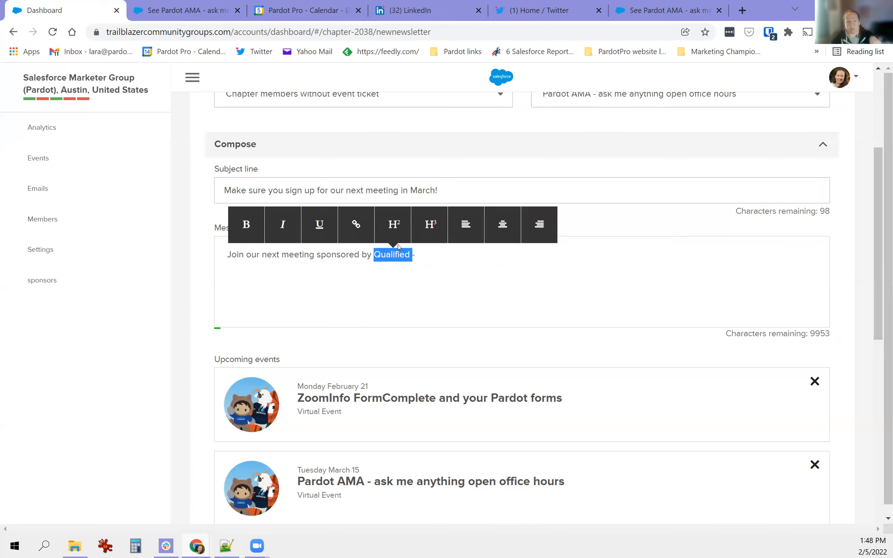
{"action": "left_click", "coordinate": [248, 226]}
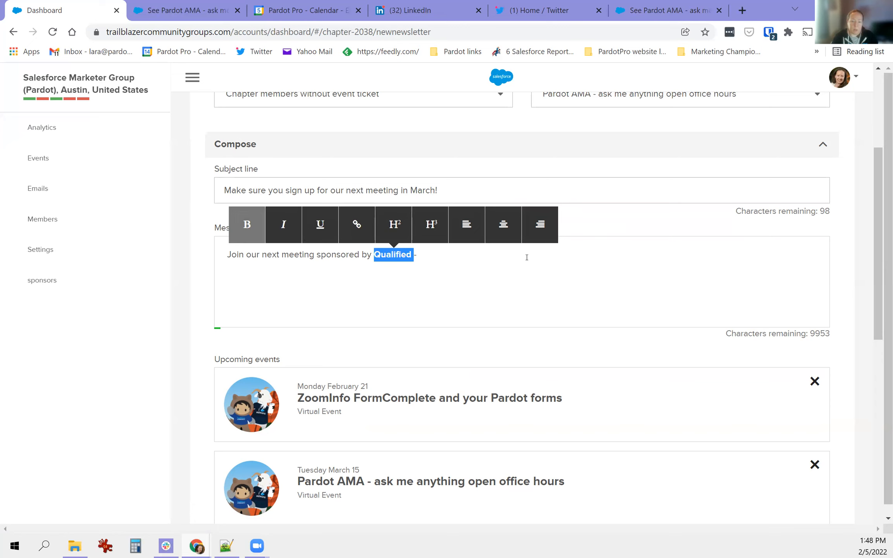
{"action": "left_click", "coordinate": [574, 288]}
{"action": "scroll", "coordinate": [631, 266], "scroll_direction": "down", "scroll_amount": 10}
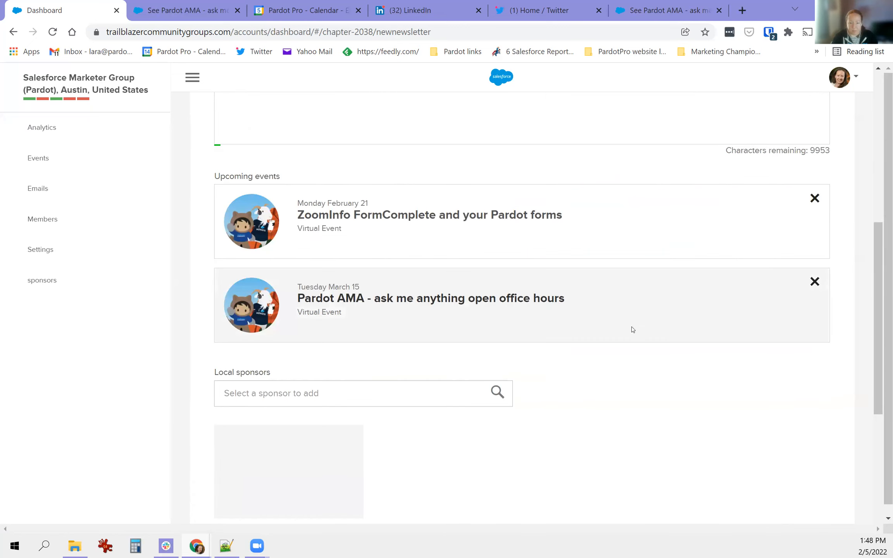
{"action": "left_click", "coordinate": [722, 475]}
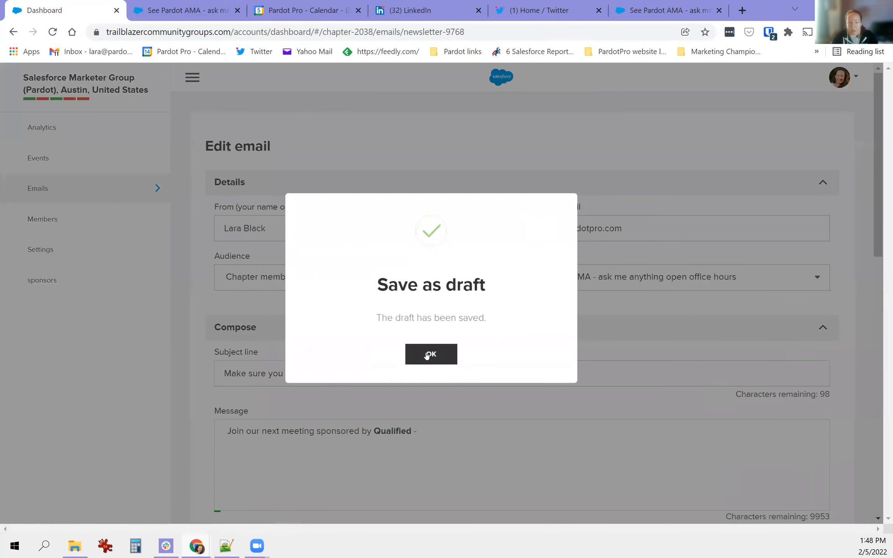
- Dismiss the draft-saved confirmation and open the newsletter's recipient preview
{"action": "left_click", "coordinate": [426, 355]}
{"action": "scroll", "coordinate": [621, 354], "scroll_direction": "down", "scroll_amount": 10}
{"action": "left_click", "coordinate": [593, 475]}
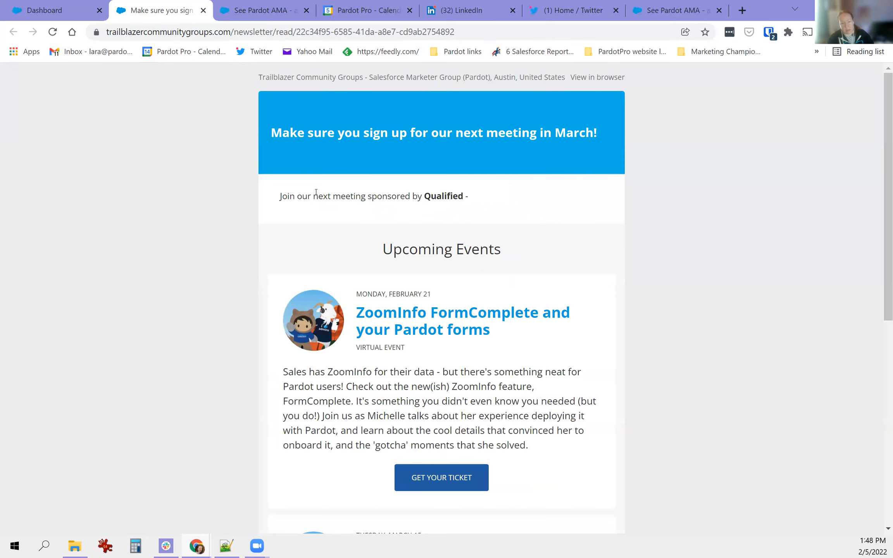
- Review the preview, highlighting the Qualified sponsor line and the February 21 event date
{"action": "left_click_drag", "start_coordinate": [281, 195], "coordinate": [480, 203]}
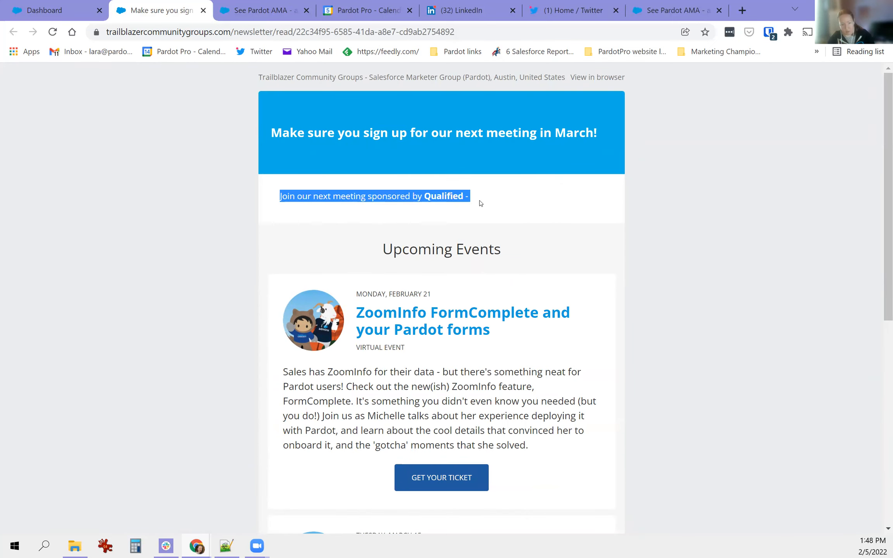
{"action": "scroll", "coordinate": [469, 208], "scroll_direction": "down", "scroll_amount": 5}
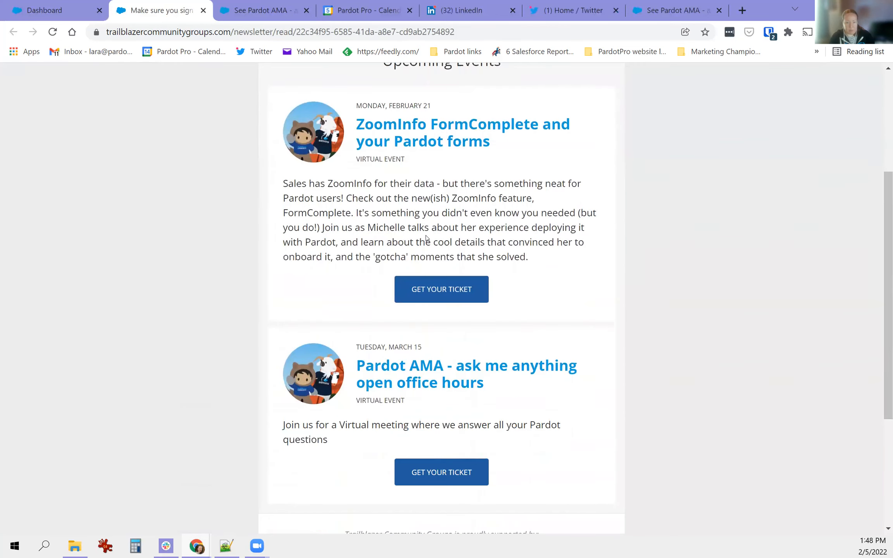
{"action": "scroll", "coordinate": [461, 260], "scroll_direction": "down", "scroll_amount": 3}
{"action": "scroll", "coordinate": [458, 232], "scroll_direction": "up", "scroll_amount": 3}
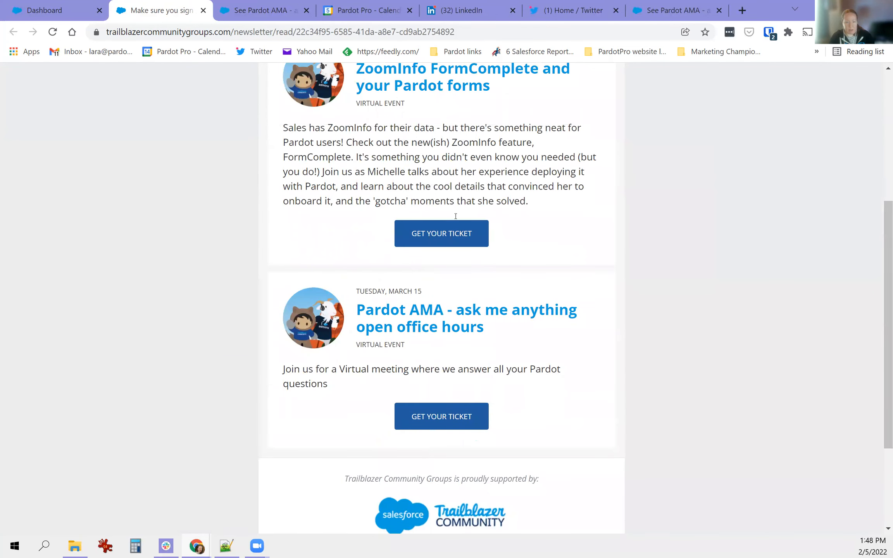
{"action": "scroll", "coordinate": [388, 200], "scroll_direction": "up", "scroll_amount": 3}
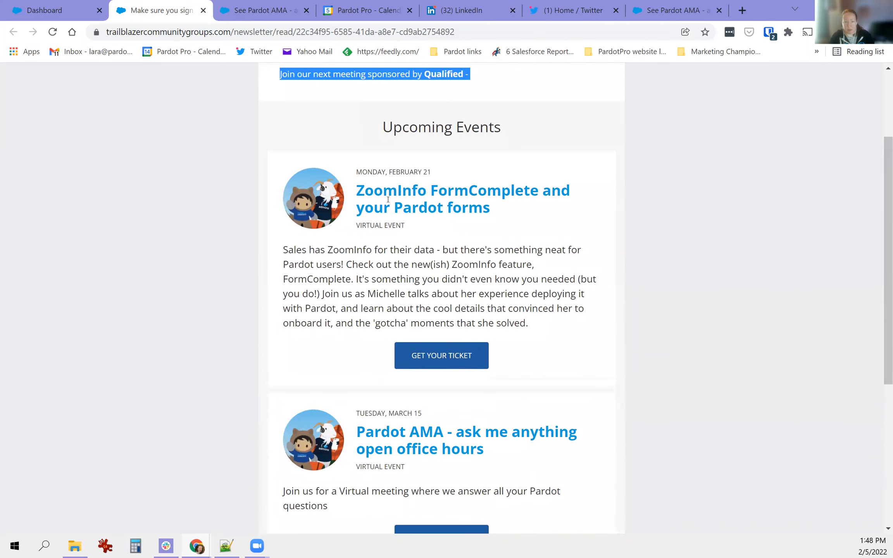
{"action": "left_click_drag", "start_coordinate": [364, 172], "coordinate": [434, 174]}
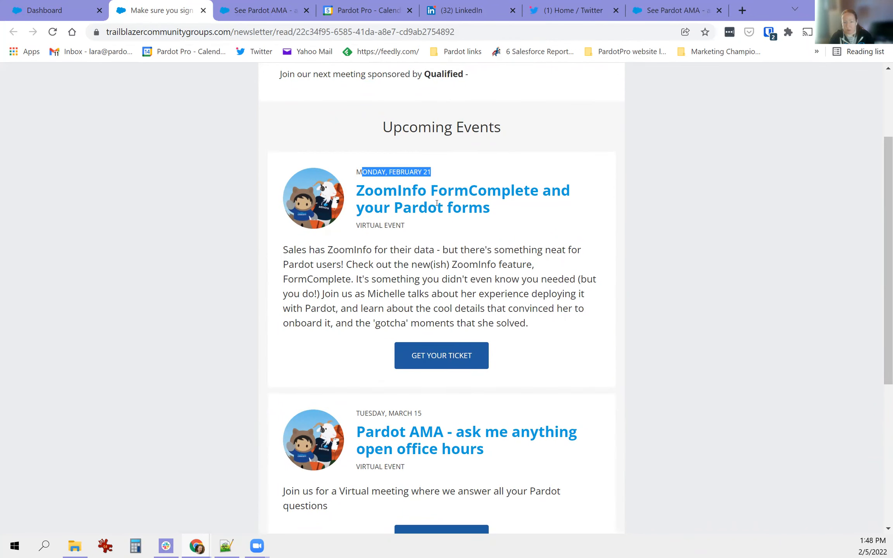
{"action": "scroll", "coordinate": [434, 174], "scroll_direction": "down", "scroll_amount": 5}
{"action": "left_click_drag", "start_coordinate": [369, 230], "coordinate": [434, 232]}
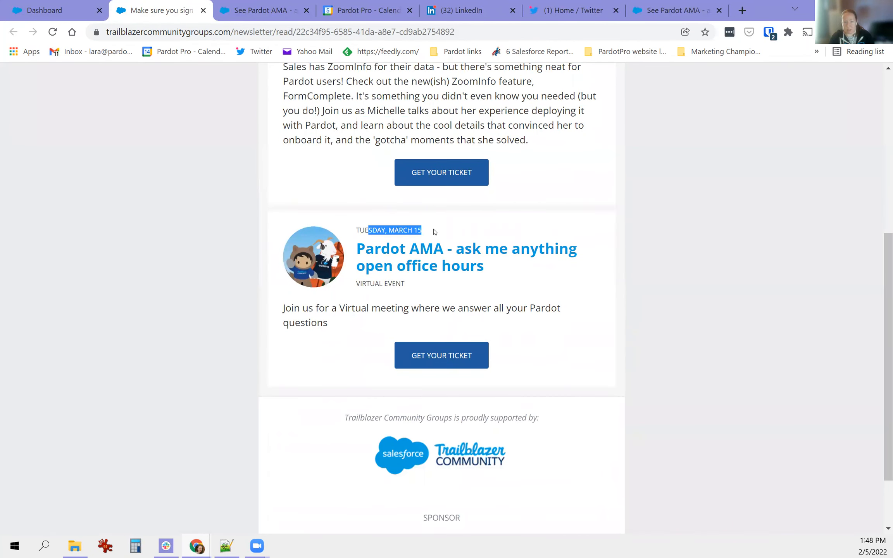
{"action": "scroll", "coordinate": [434, 231], "scroll_direction": "down", "scroll_amount": 2}
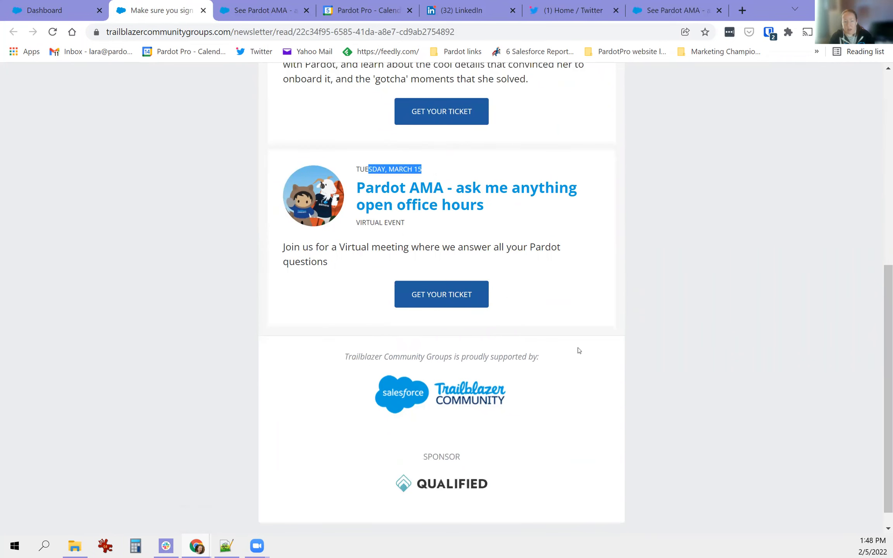
{"action": "scroll", "coordinate": [431, 382], "scroll_direction": "down", "scroll_amount": 1}
{"action": "scroll", "coordinate": [435, 467], "scroll_direction": "up", "scroll_amount": 10}
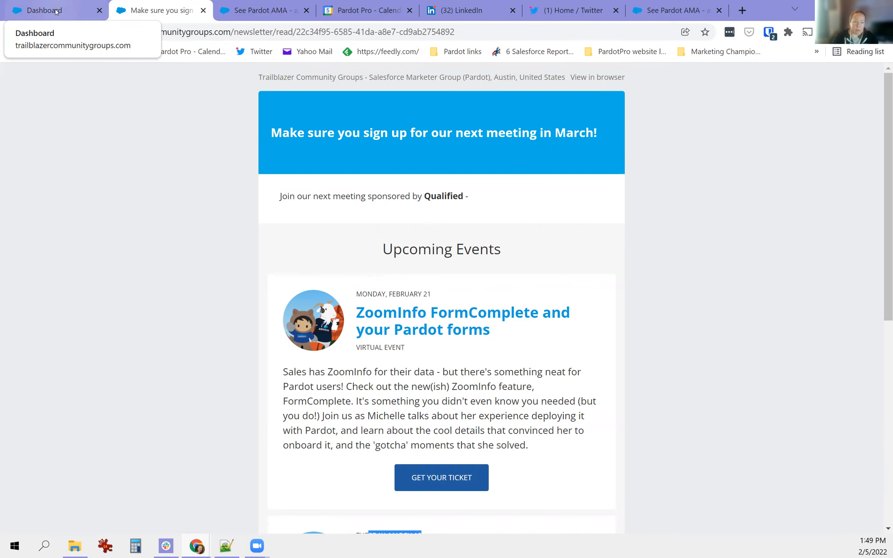
- Back in the email editor, remove Qualified from the email's sponsors
{"action": "left_click", "coordinate": [57, 11]}
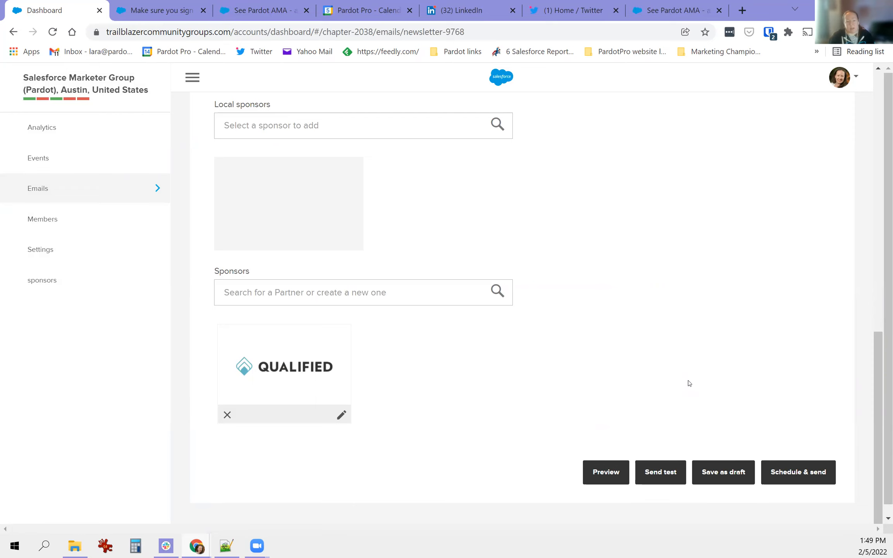
{"action": "left_click", "coordinate": [226, 415]}
{"action": "scroll", "coordinate": [396, 406], "scroll_direction": "up", "scroll_amount": 5}
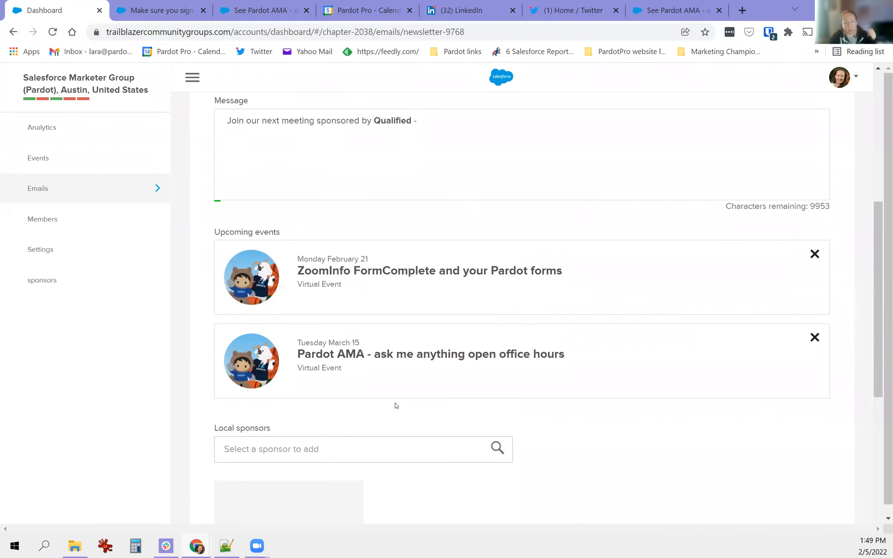
{"action": "scroll", "coordinate": [396, 405], "scroll_direction": "up", "scroll_amount": 5}
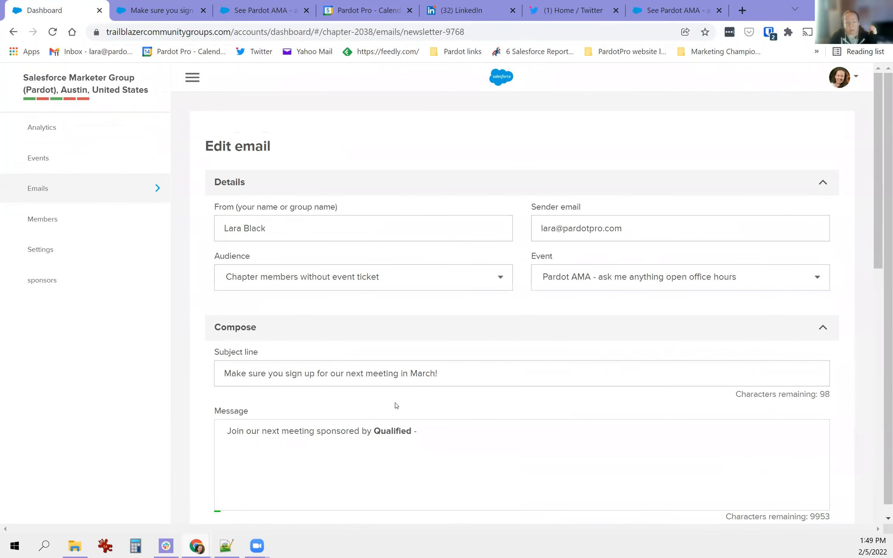
{"action": "left_click", "coordinate": [380, 284]}
{"action": "scroll", "coordinate": [334, 349], "scroll_direction": "down", "scroll_amount": 4}
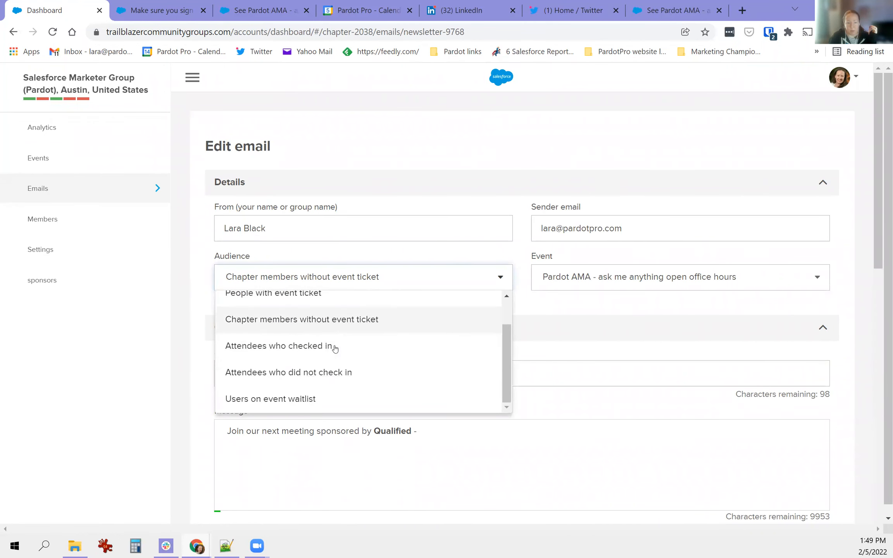
{"action": "scroll", "coordinate": [307, 341], "scroll_direction": "up", "scroll_amount": 2}
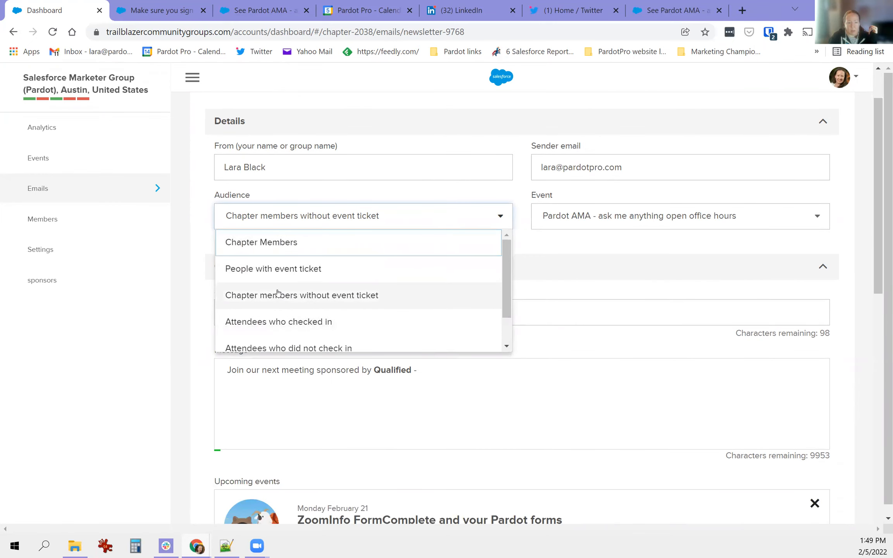
- Target People with event ticket, add a Zoom-link message and subject 'Your join link for our meeting at 5:15pm today'
{"action": "left_click", "coordinate": [279, 268]}
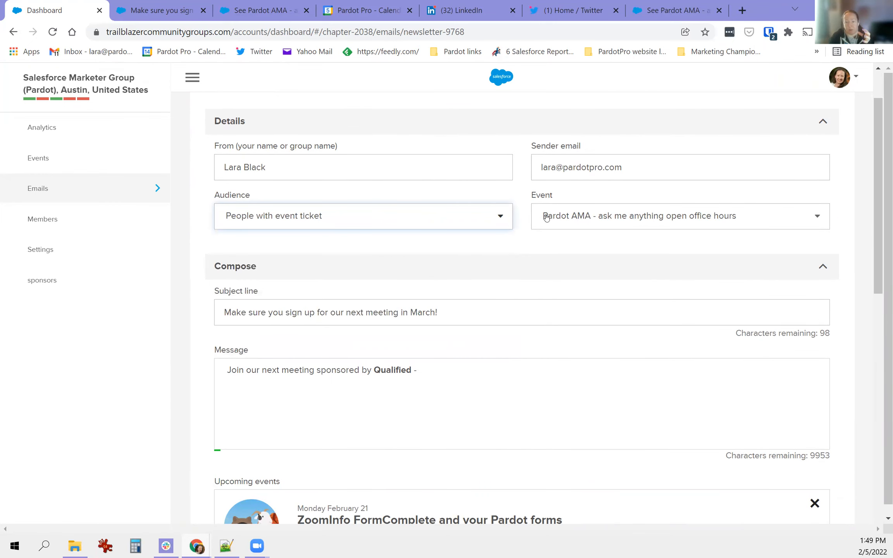
{"action": "triple_click", "coordinate": [309, 369]}
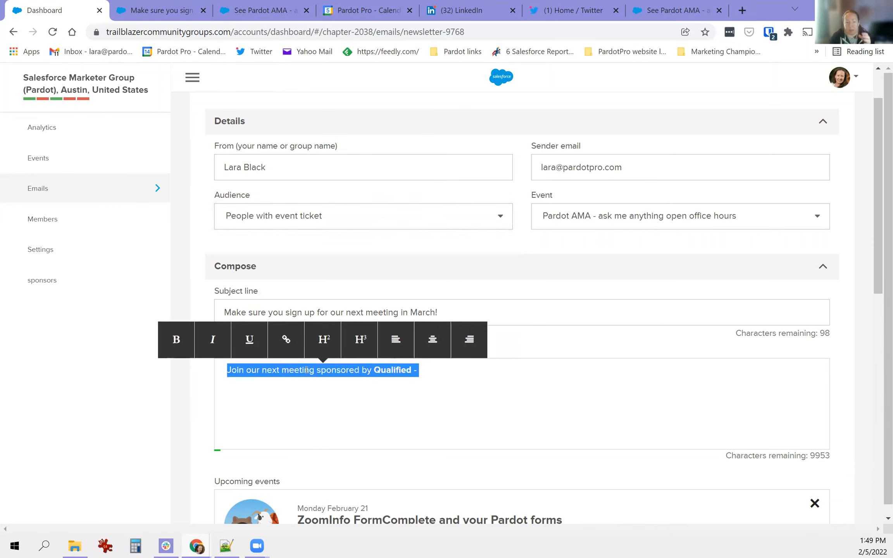
{"action": "type", "text": "P"}
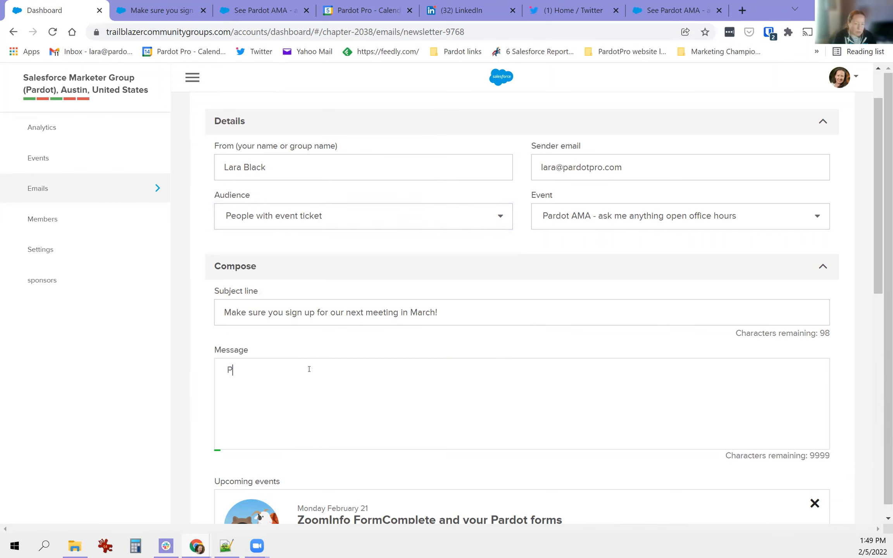
{"action": "type", "text": "lease join us! our Zoom link is: sasddfjsdf"}
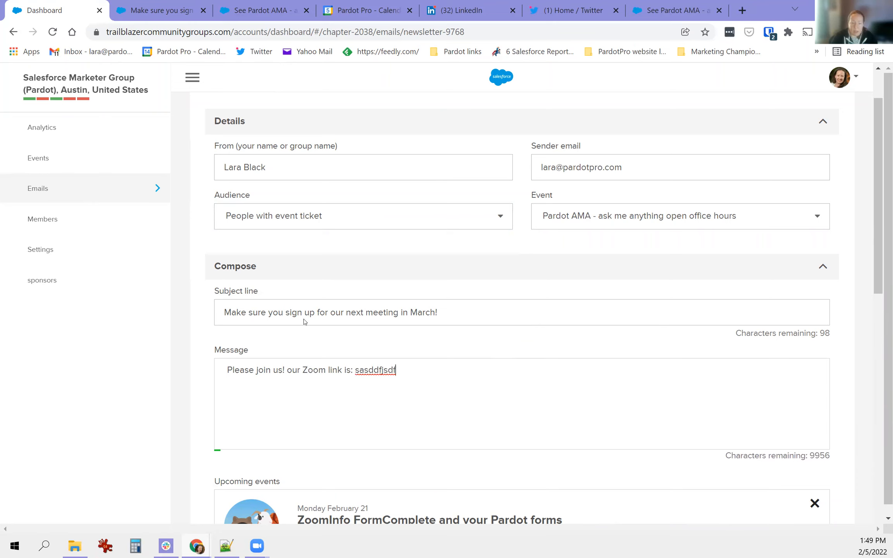
{"action": "triple_click", "coordinate": [263, 301]}
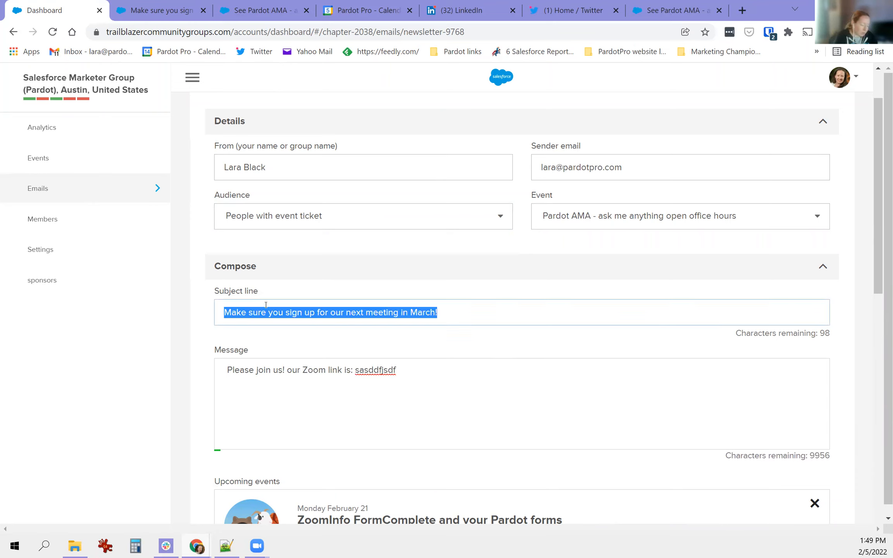
{"action": "type", "text": "Your join link for our meeting at 5:1"}
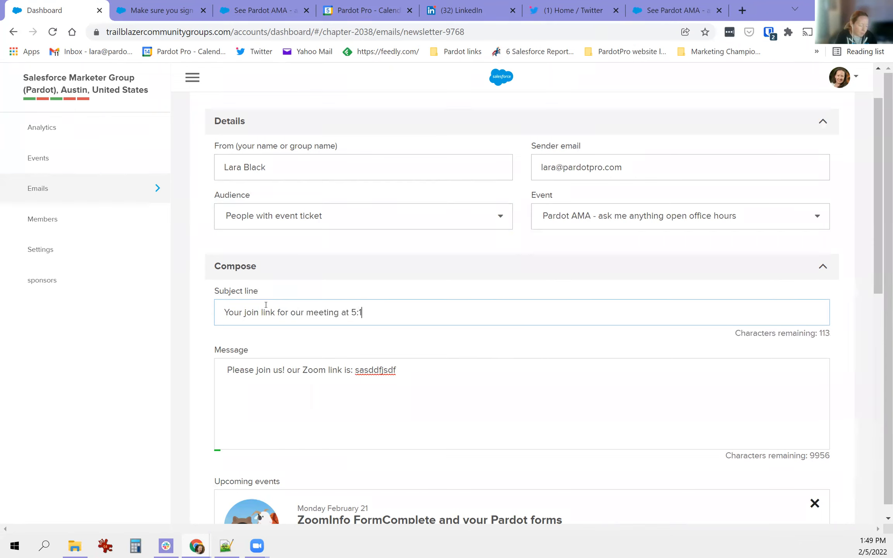
{"action": "type", "text": "5pm today"}
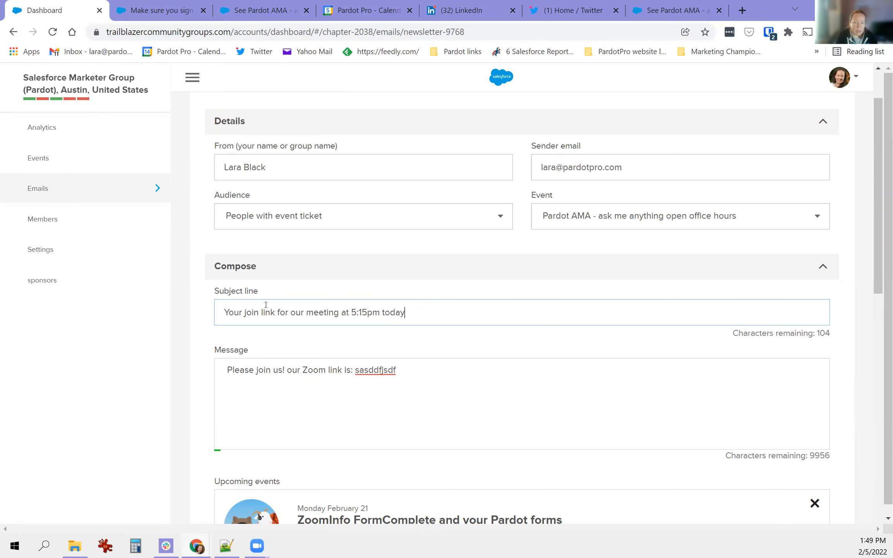
{"action": "scroll", "coordinate": [471, 349], "scroll_direction": "down", "scroll_amount": 12}
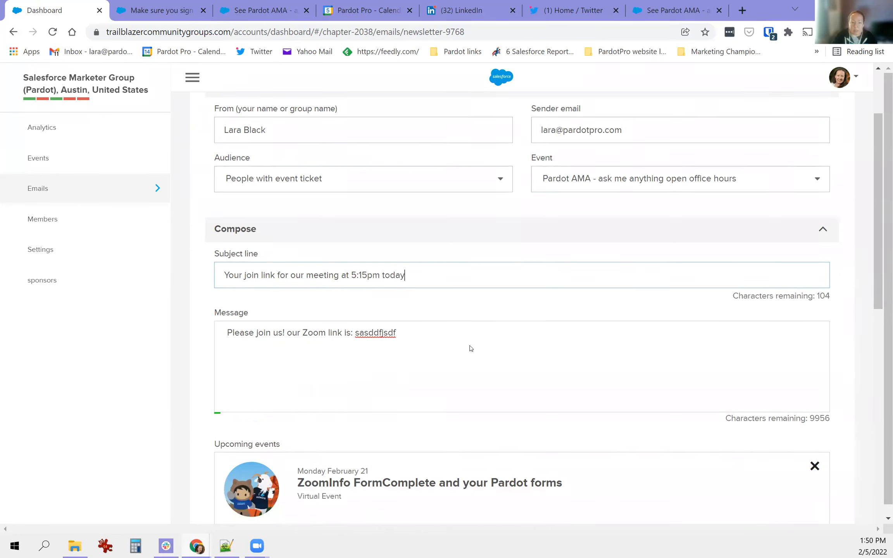
{"action": "scroll", "coordinate": [642, 368], "scroll_direction": "down", "scroll_amount": 2}
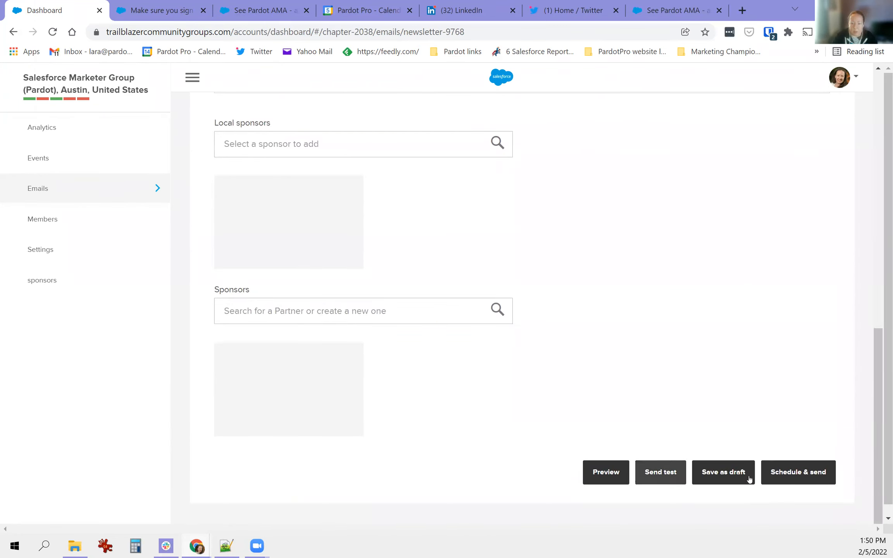
- Pick Mar 15, 2022 at 5:00 AM in the Schedule email dialog, then cancel without scheduling
{"action": "left_click", "coordinate": [792, 472]}
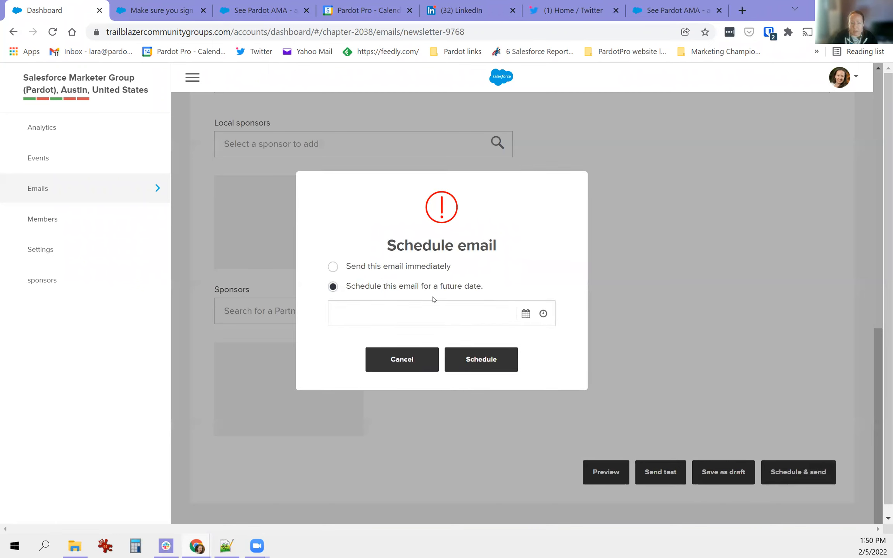
{"action": "left_click_drag", "start_coordinate": [361, 267], "coordinate": [463, 272]}
{"action": "left_click", "coordinate": [469, 309]}
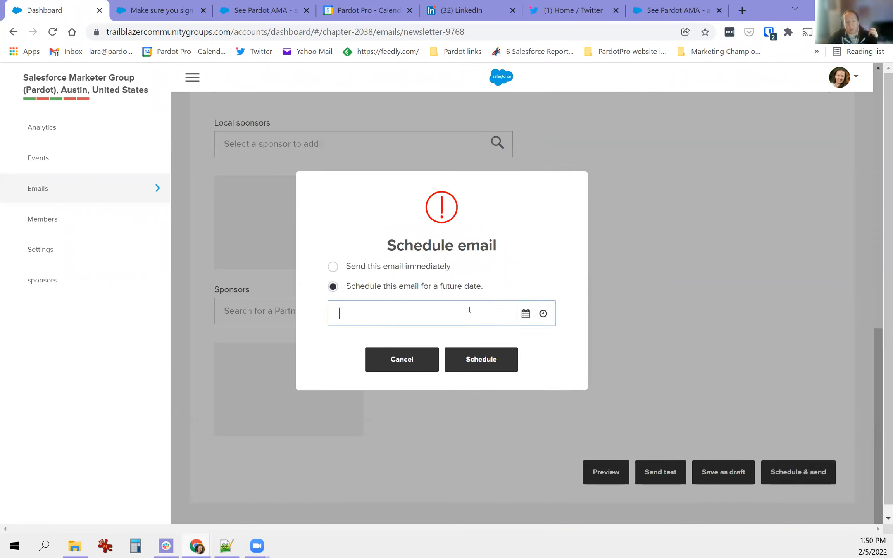
{"action": "left_click", "coordinate": [531, 314]}
{"action": "left_click", "coordinate": [475, 336]}
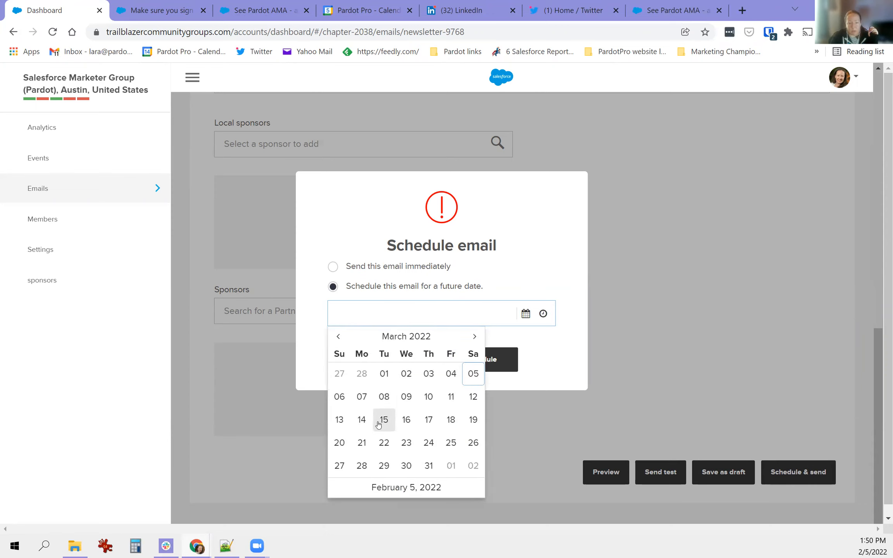
{"action": "left_click", "coordinate": [384, 420]}
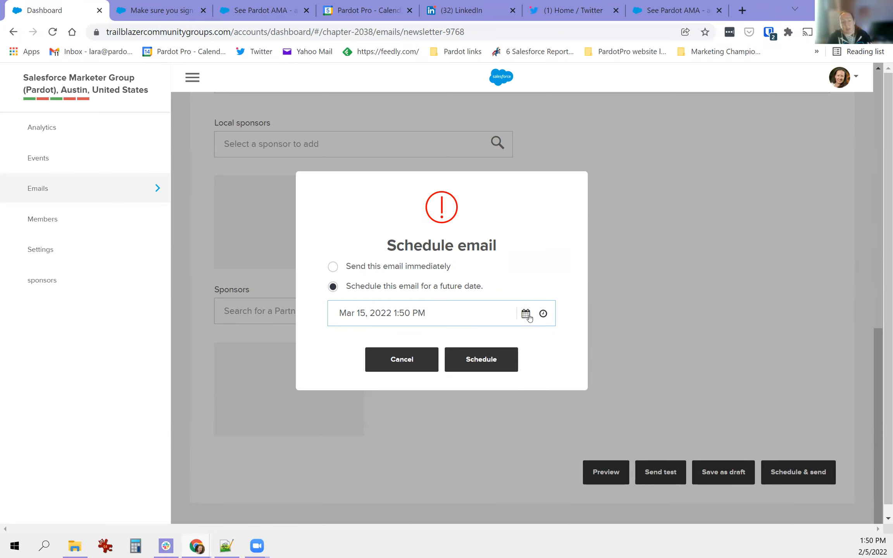
{"action": "left_click", "coordinate": [544, 314]}
{"action": "scroll", "coordinate": [407, 361], "scroll_direction": "down", "scroll_amount": 6}
{"action": "scroll", "coordinate": [399, 356], "scroll_direction": "down", "scroll_amount": 4}
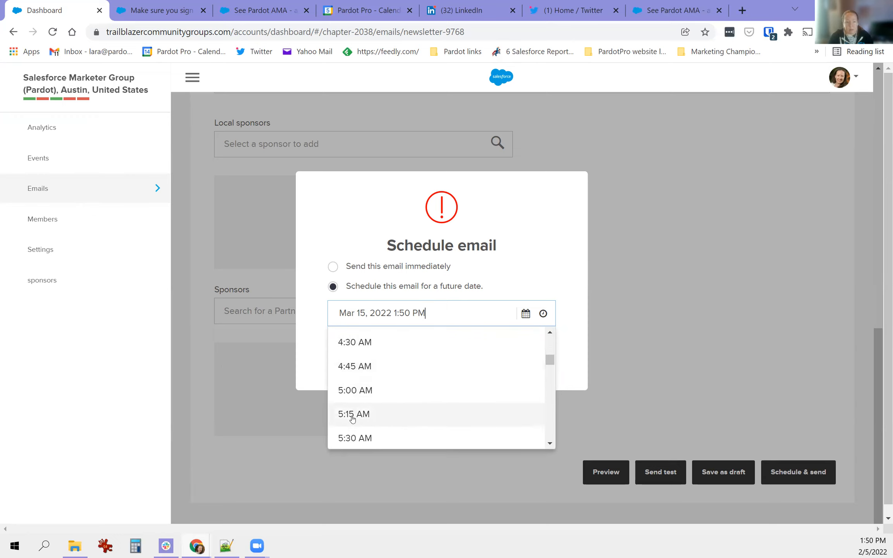
{"action": "left_click", "coordinate": [349, 392]}
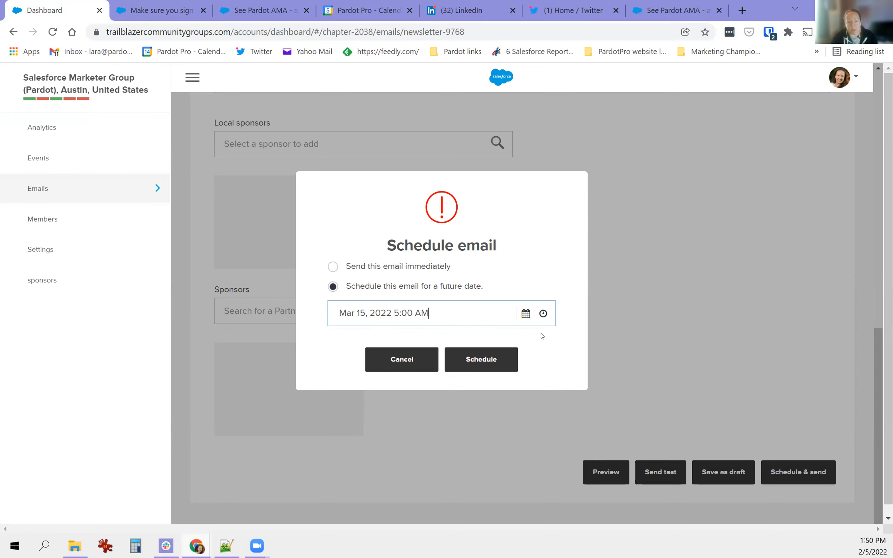
{"action": "left_click", "coordinate": [396, 362]}
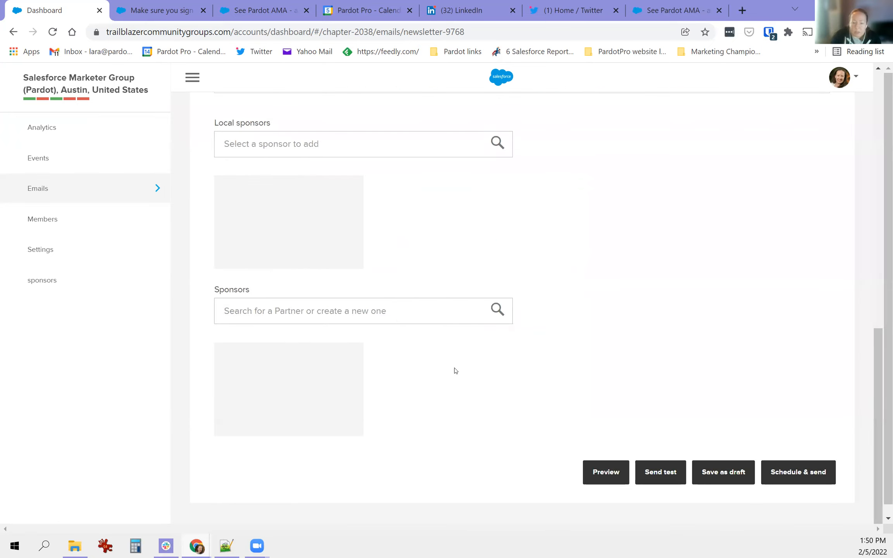
- Scroll to the top of the editor and head to Events, triggering the unsaved-data warning
{"action": "scroll", "coordinate": [462, 383], "scroll_direction": "up", "scroll_amount": 10}
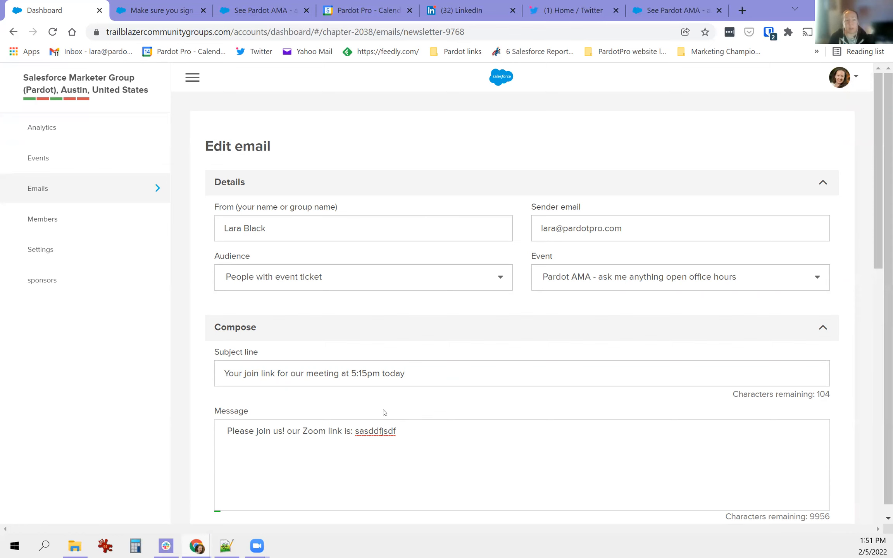
{"action": "left_click", "coordinate": [68, 159]}
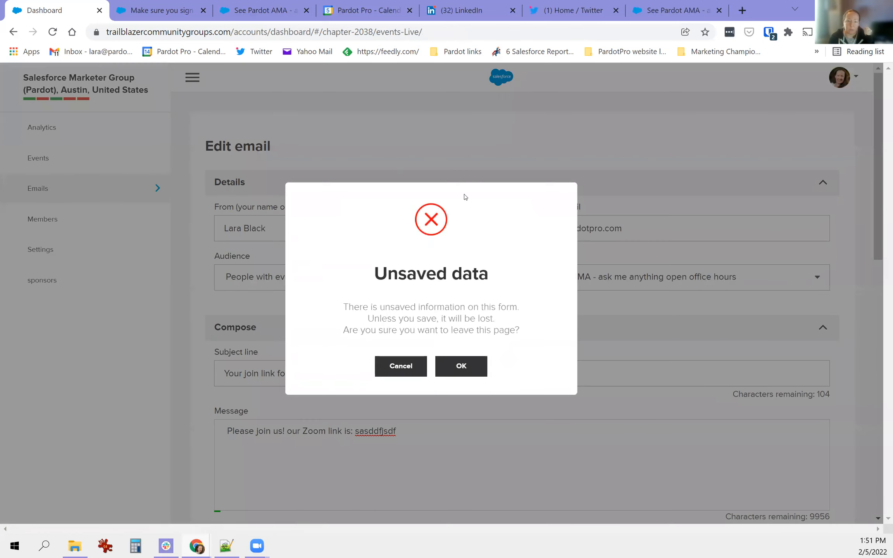
- Discard the email changes and open the Pardot AMA event's edit form
{"action": "left_click", "coordinate": [465, 370]}
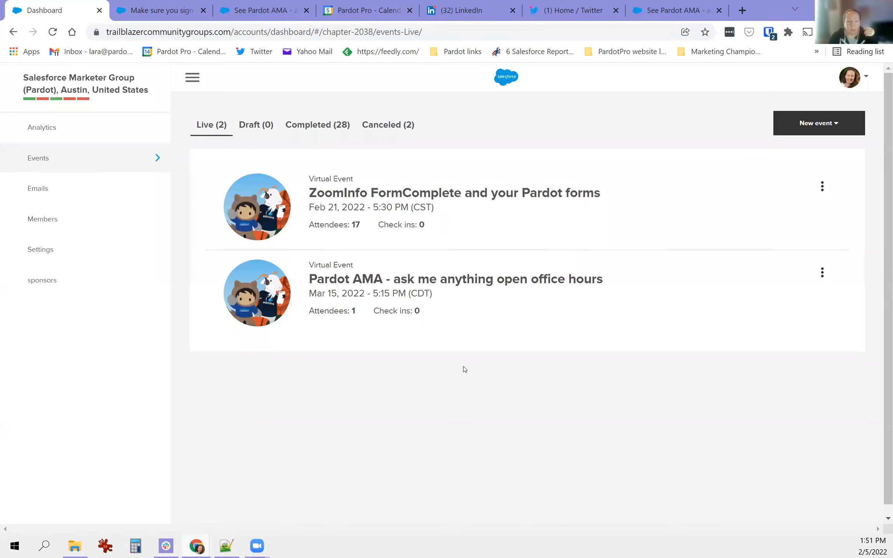
{"action": "left_click", "coordinate": [644, 285]}
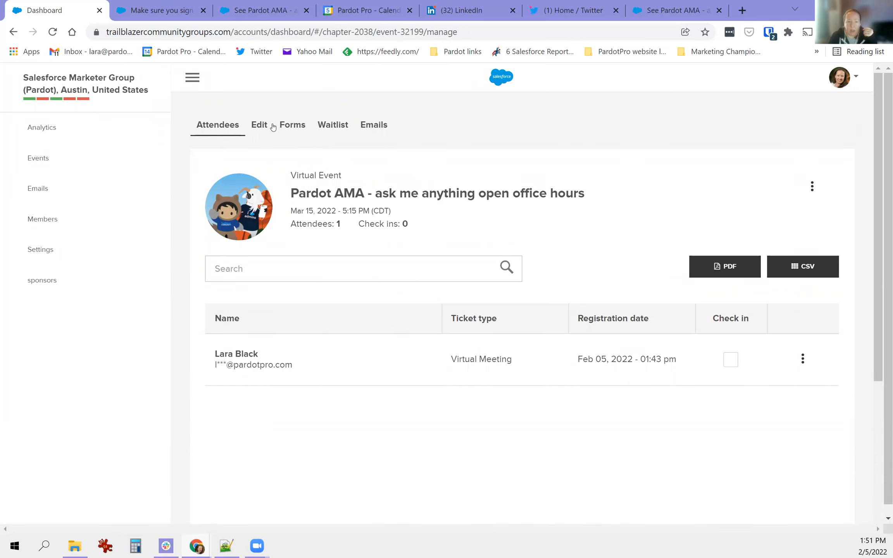
{"action": "left_click", "coordinate": [259, 126]}
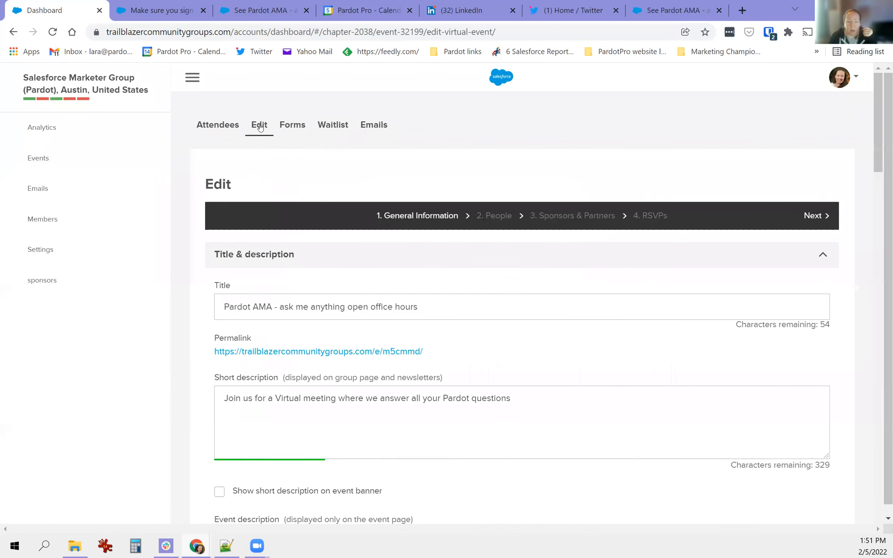
- Review the Pardot AMA event's descriptions in the Edit form, then head to its Attendees tab
{"action": "scroll", "coordinate": [389, 419], "scroll_direction": "down", "scroll_amount": 5}
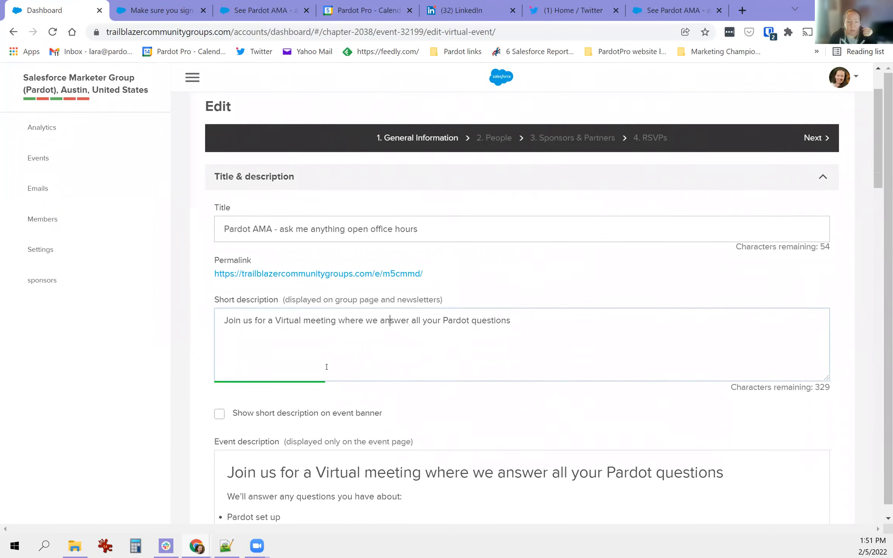
{"action": "scroll", "coordinate": [426, 421], "scroll_direction": "down", "scroll_amount": 2}
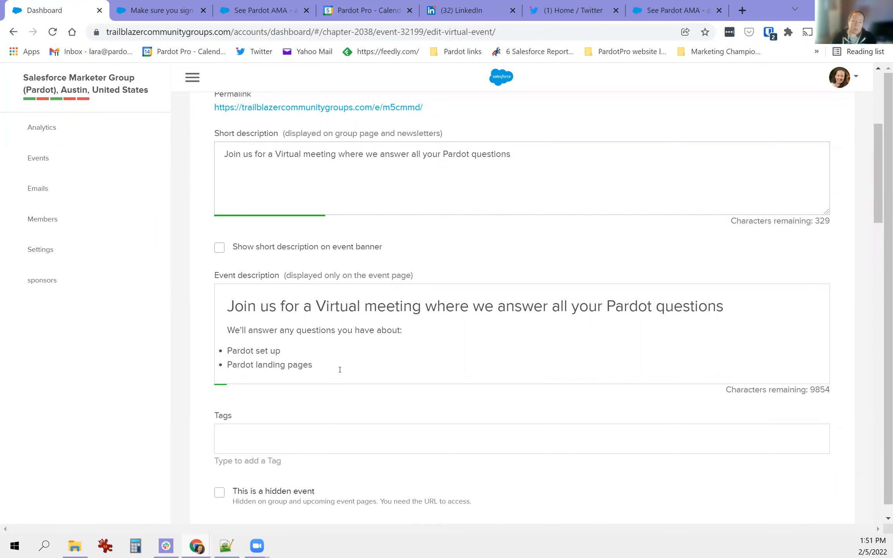
{"action": "scroll", "coordinate": [333, 370], "scroll_direction": "up", "scroll_amount": 1}
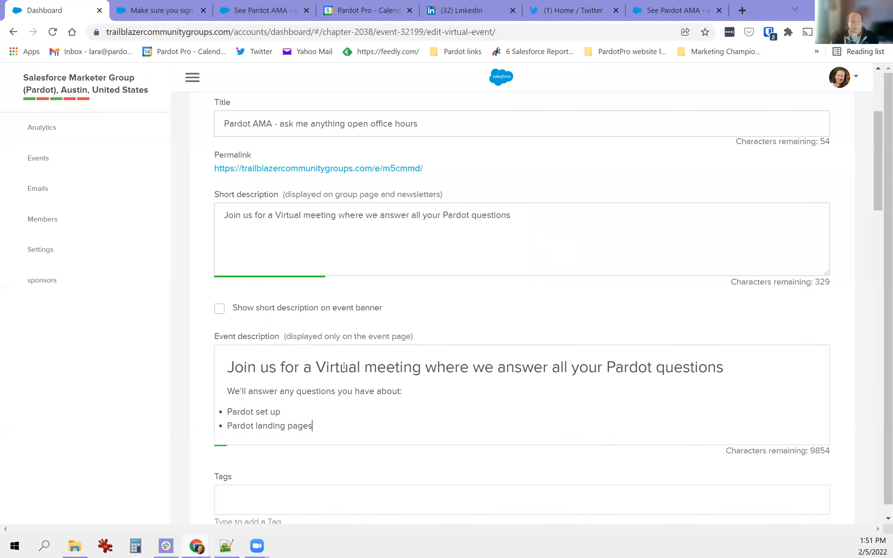
{"action": "scroll", "coordinate": [347, 296], "scroll_direction": "up", "scroll_amount": 4}
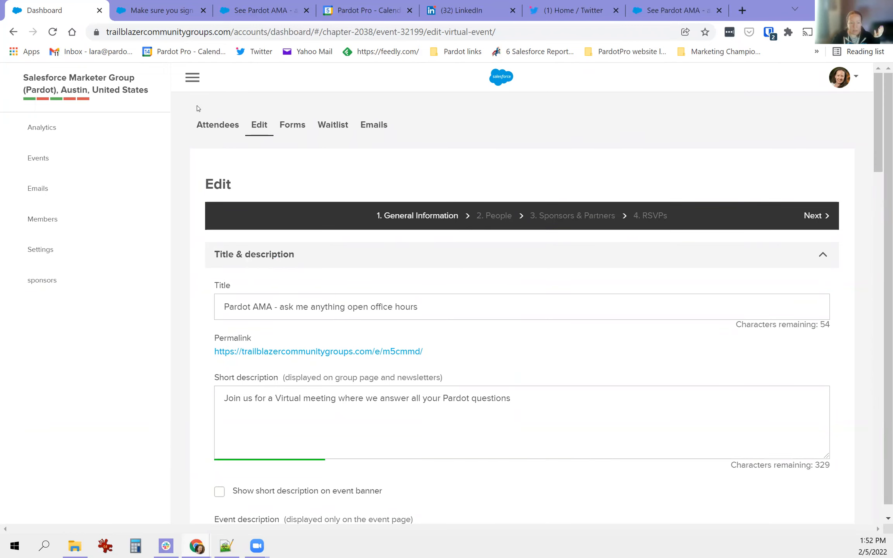
{"action": "left_click", "coordinate": [212, 126]}
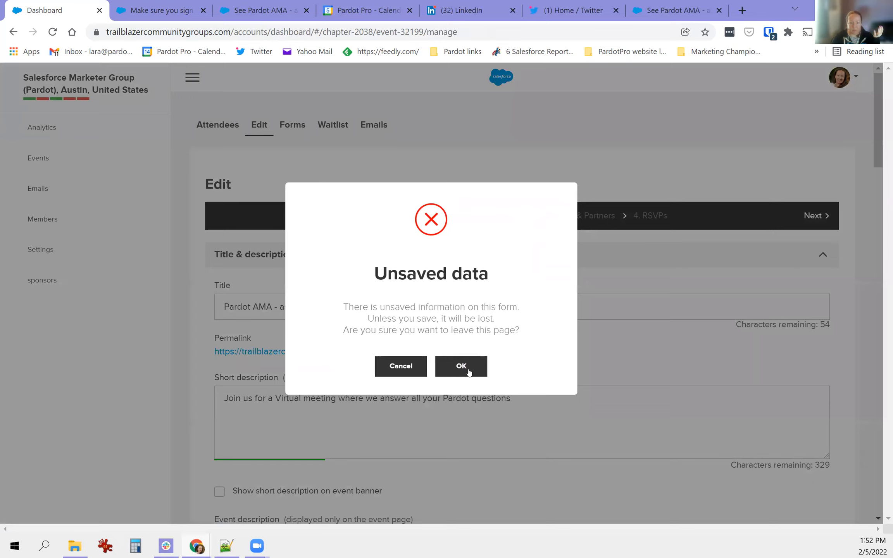
- Discard the unsaved edits, check the single registrant's name and email, and export attendees as CSV
{"action": "left_click", "coordinate": [463, 366]}
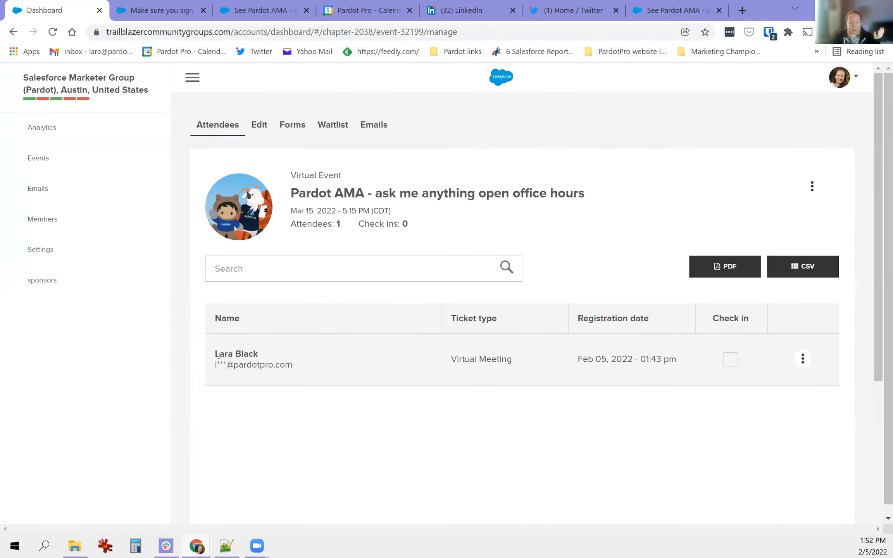
{"action": "triple_click", "coordinate": [224, 355]}
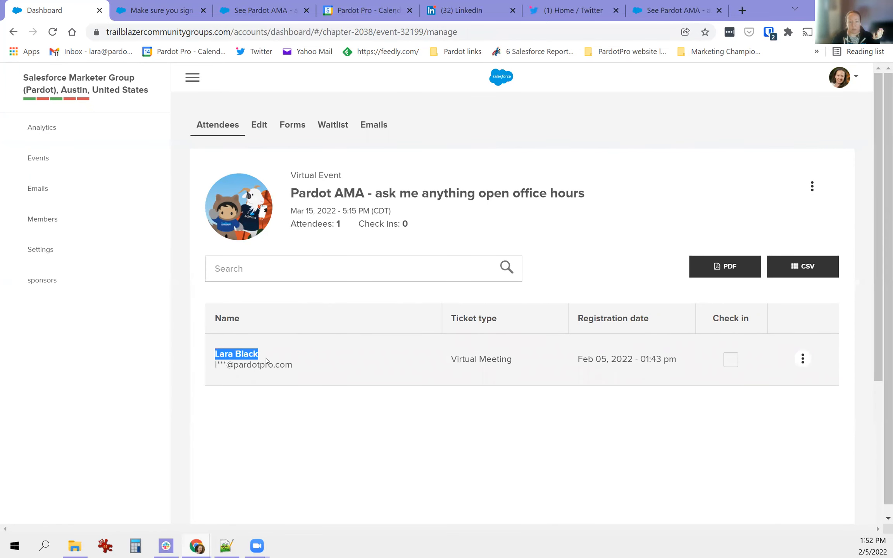
{"action": "left_click", "coordinate": [241, 366]}
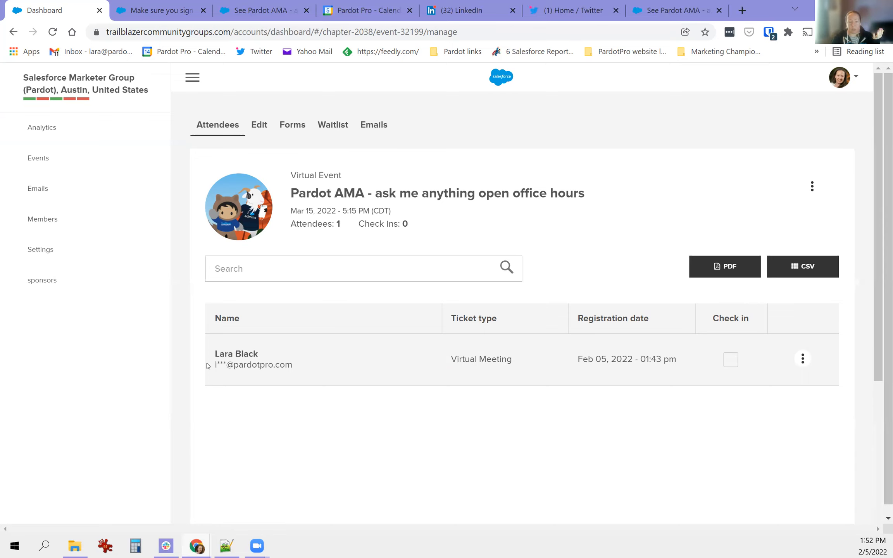
{"action": "left_click_drag", "start_coordinate": [213, 365], "coordinate": [227, 365]}
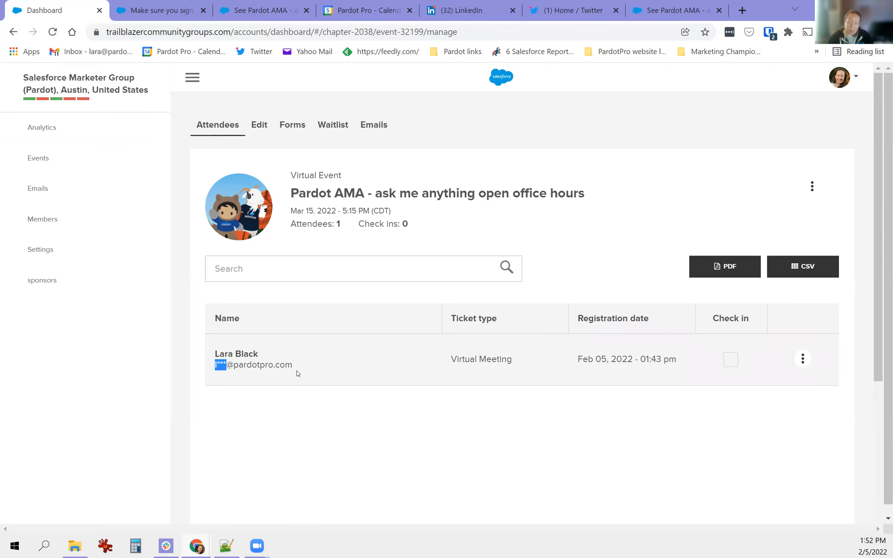
{"action": "left_click", "coordinate": [806, 261]}
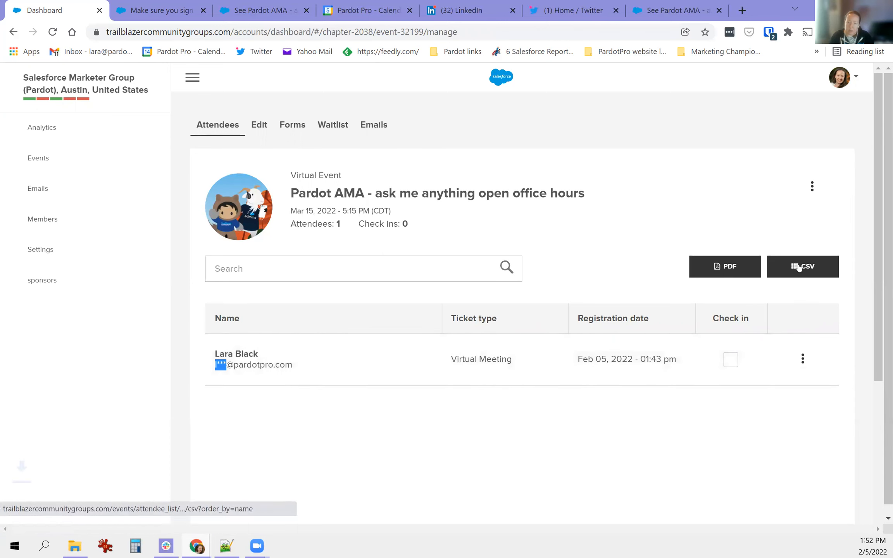
- Open the attendee CSV in Excel, widen column E to read the email, and close without saving
{"action": "left_click", "coordinate": [57, 518]}
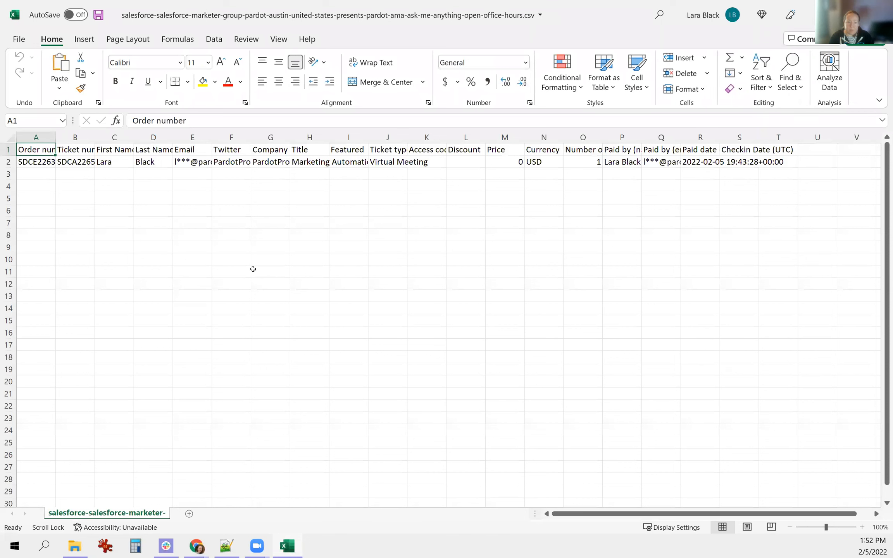
{"action": "left_click_drag", "start_coordinate": [213, 138], "coordinate": [274, 138]}
{"action": "left_click", "coordinate": [225, 165]}
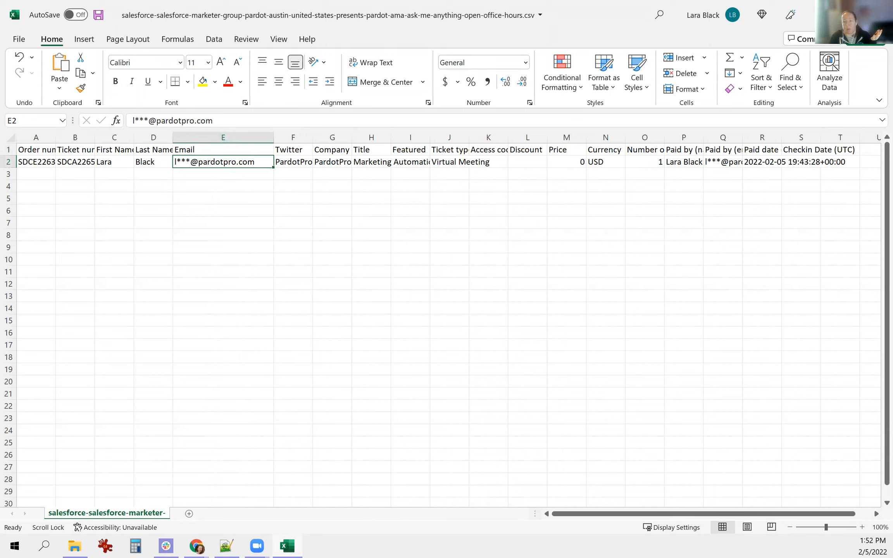
{"action": "key", "text": "ctrl+w"}
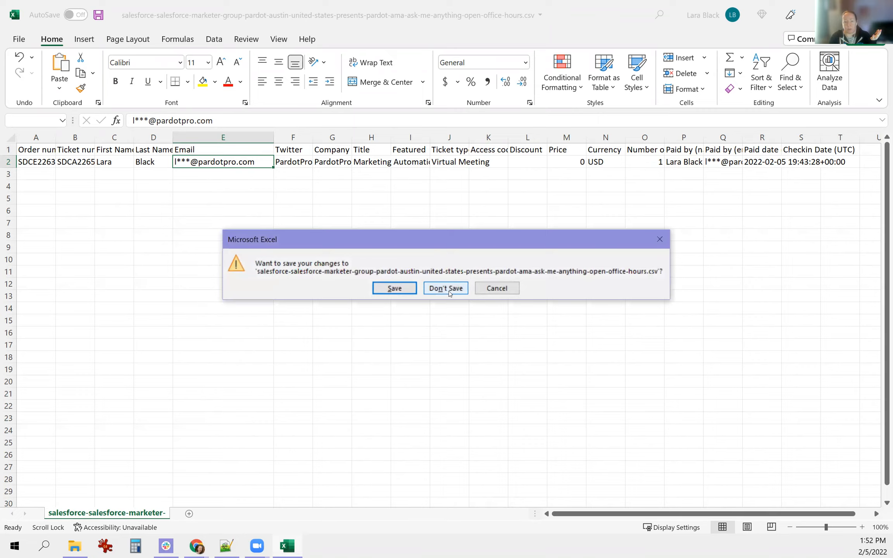
{"action": "left_click", "coordinate": [448, 291]}
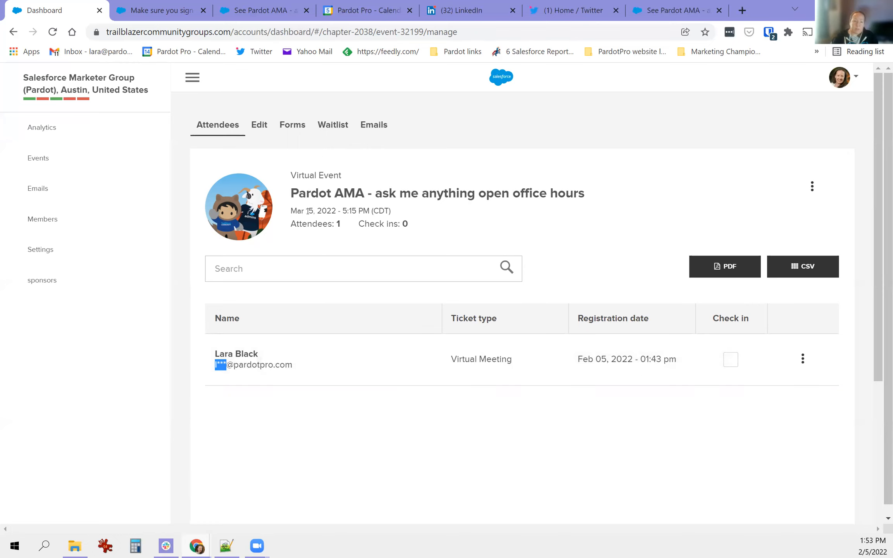
- Go to the event's Forms list in the Edit view and start editing the Pre order form
{"action": "left_click", "coordinate": [265, 127]}
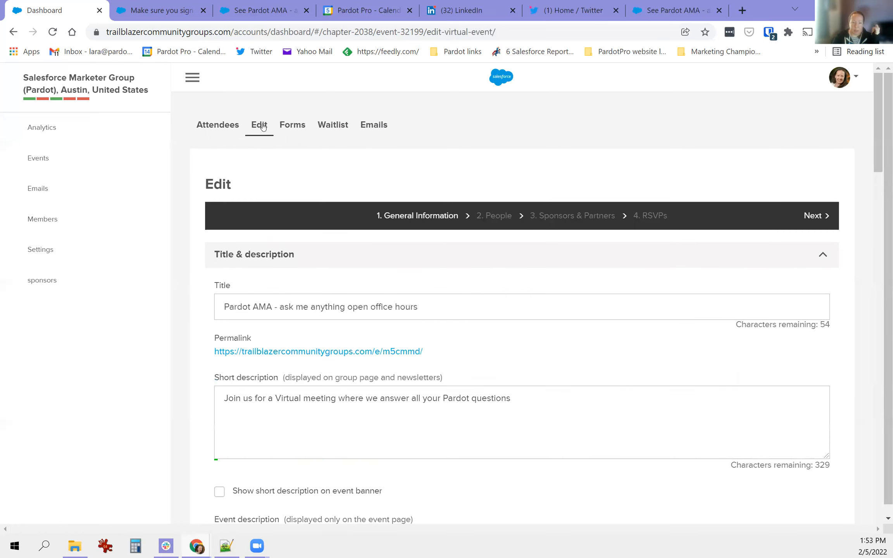
{"action": "left_click", "coordinate": [298, 129]}
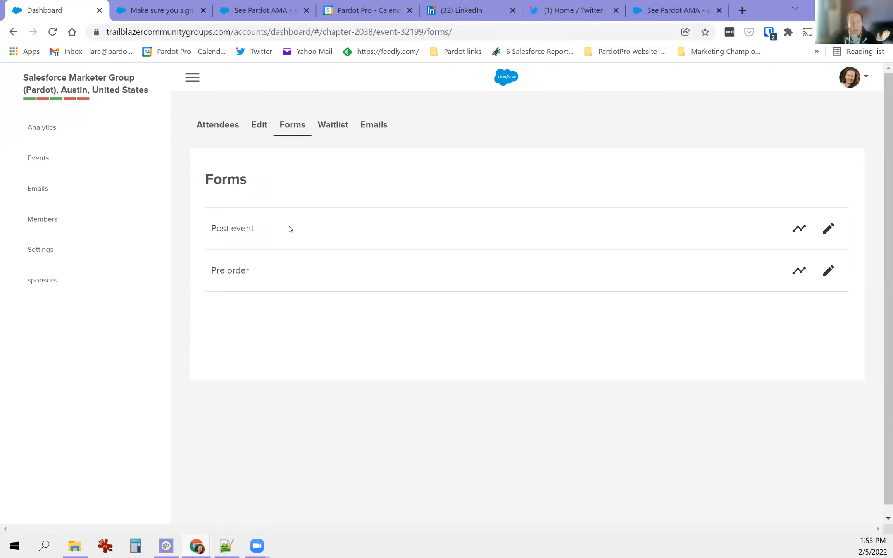
{"action": "left_click_drag", "start_coordinate": [213, 270], "coordinate": [254, 275]}
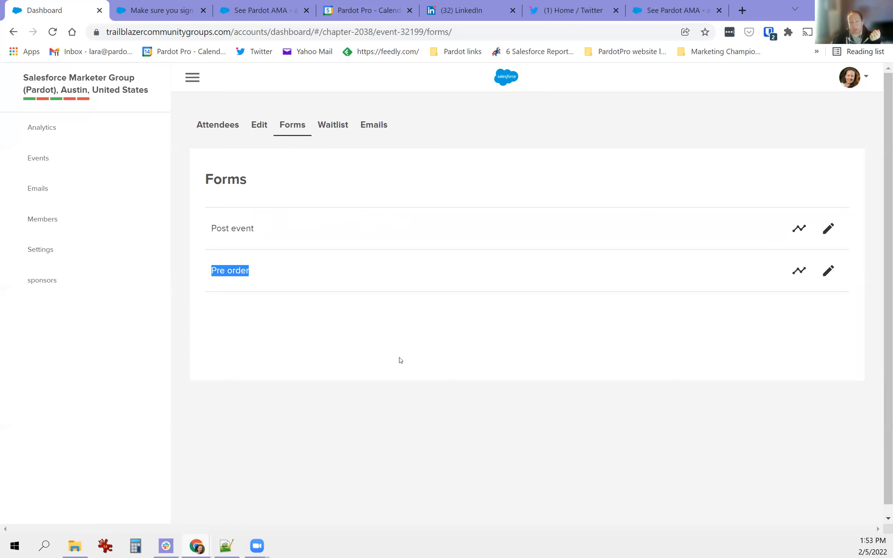
{"action": "left_click", "coordinate": [828, 270]}
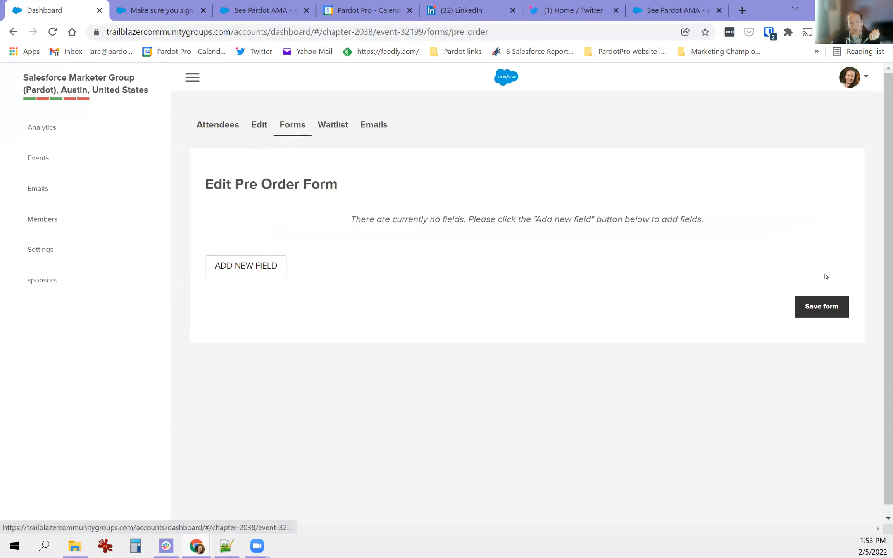
- Add an optional question 'Do you have a Pardot question for us?' to the Pre order form
{"action": "left_click", "coordinate": [267, 268]}
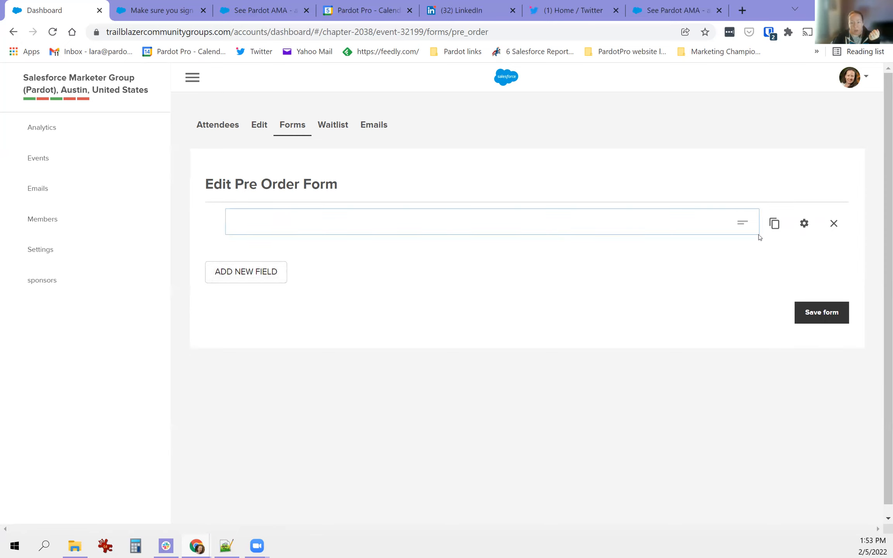
{"action": "left_click", "coordinate": [804, 223]}
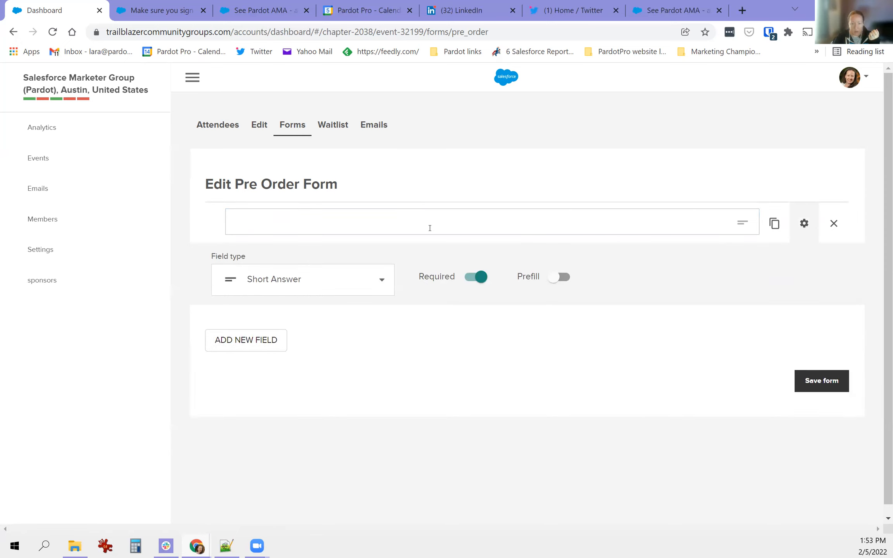
{"action": "type", "text": "Do you have a Pardot ques"}
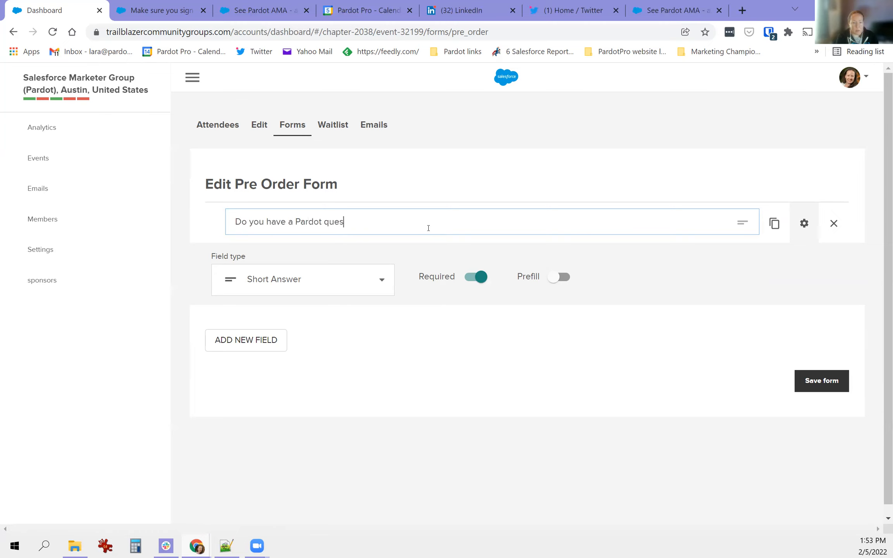
{"action": "type", "text": "tion for us?"}
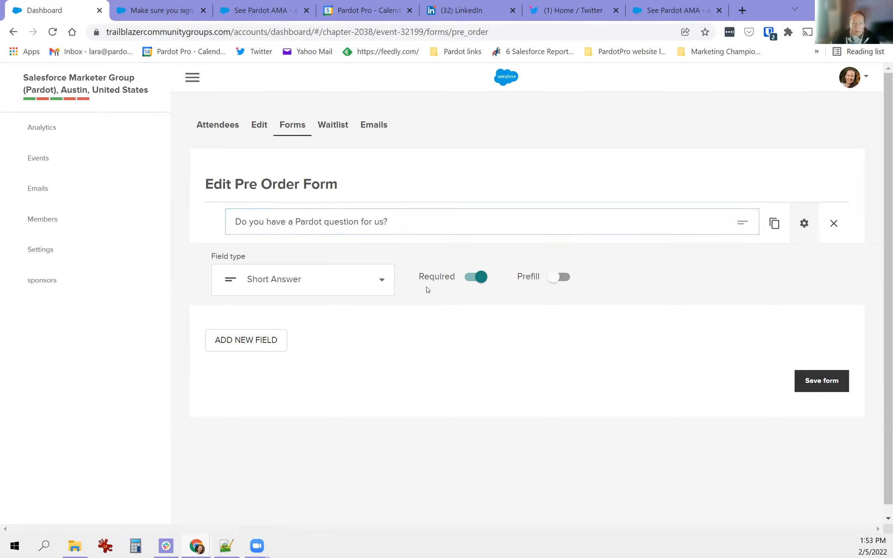
{"action": "left_click", "coordinate": [472, 278]}
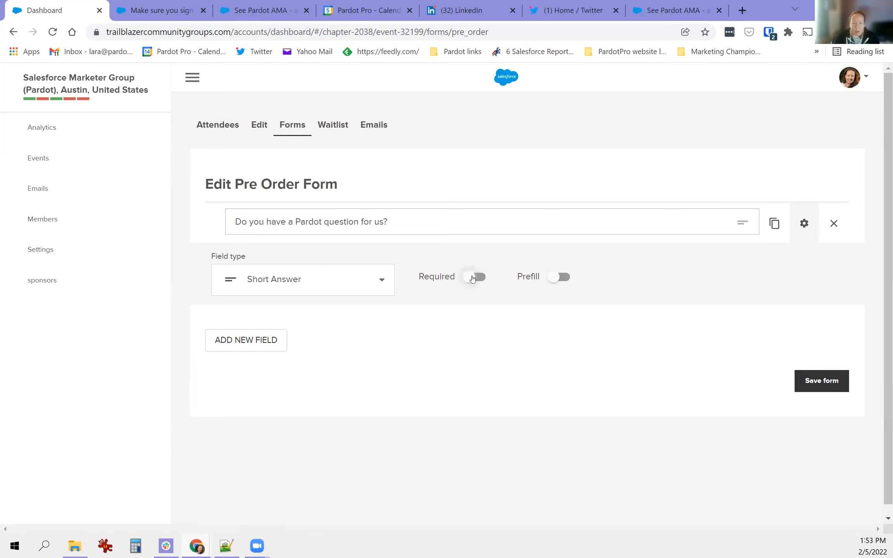
- Make the question a Multiple Choice field with two answer options
{"action": "left_click", "coordinate": [334, 280]}
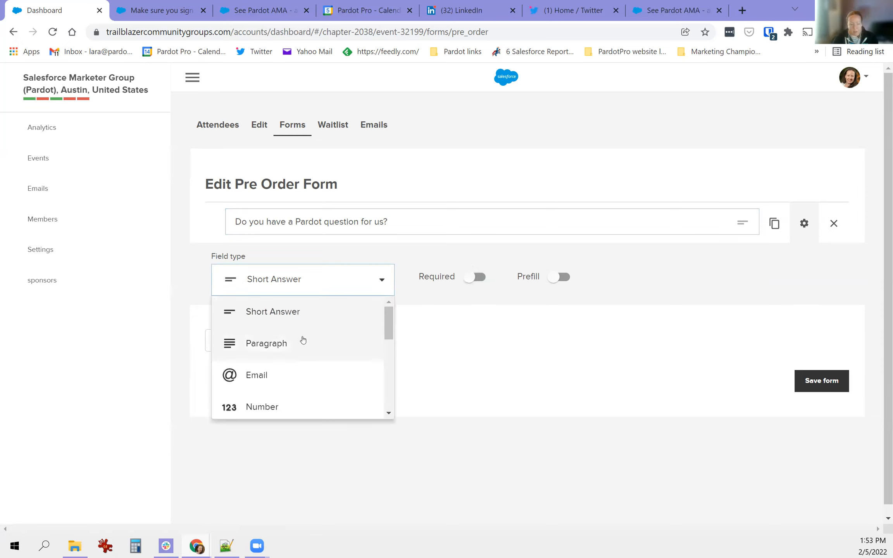
{"action": "scroll", "coordinate": [295, 343], "scroll_direction": "down", "scroll_amount": 5}
{"action": "scroll", "coordinate": [306, 343], "scroll_direction": "down", "scroll_amount": 2}
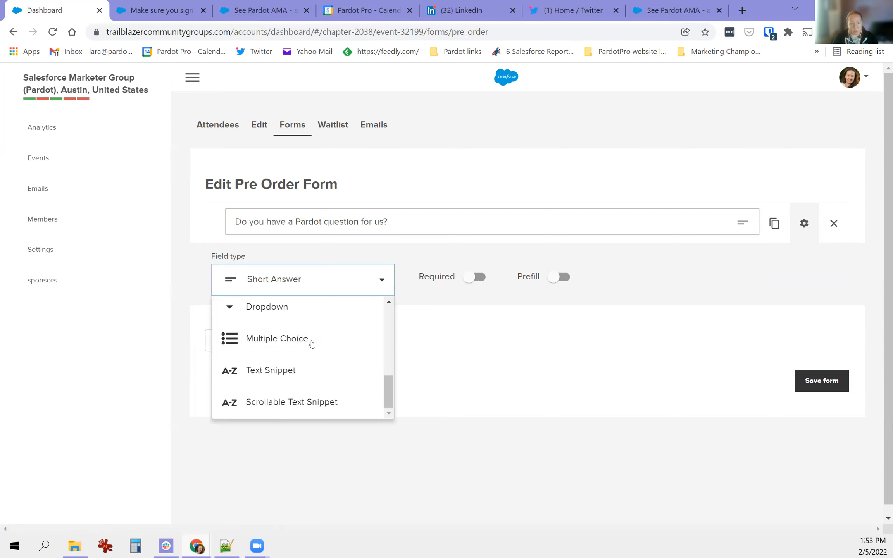
{"action": "left_click", "coordinate": [268, 340]}
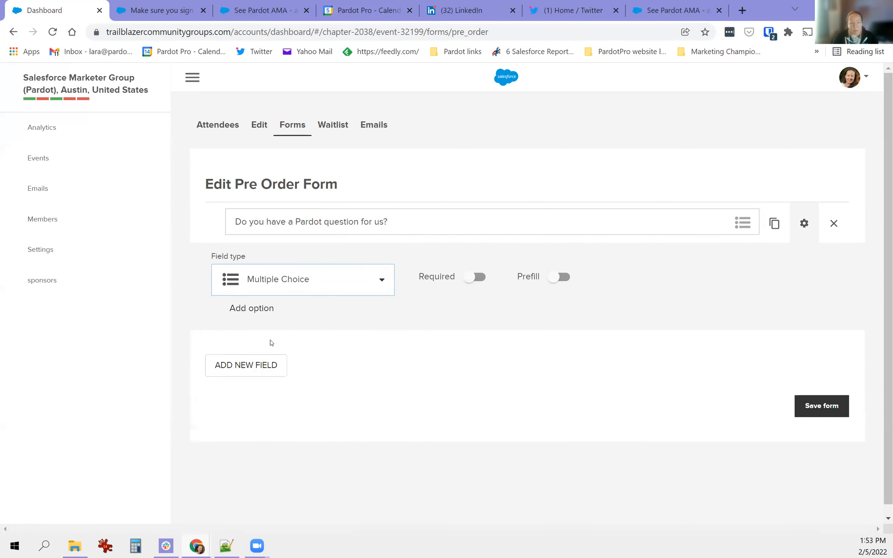
{"action": "left_click", "coordinate": [264, 308]}
{"action": "left_click", "coordinate": [253, 356]}
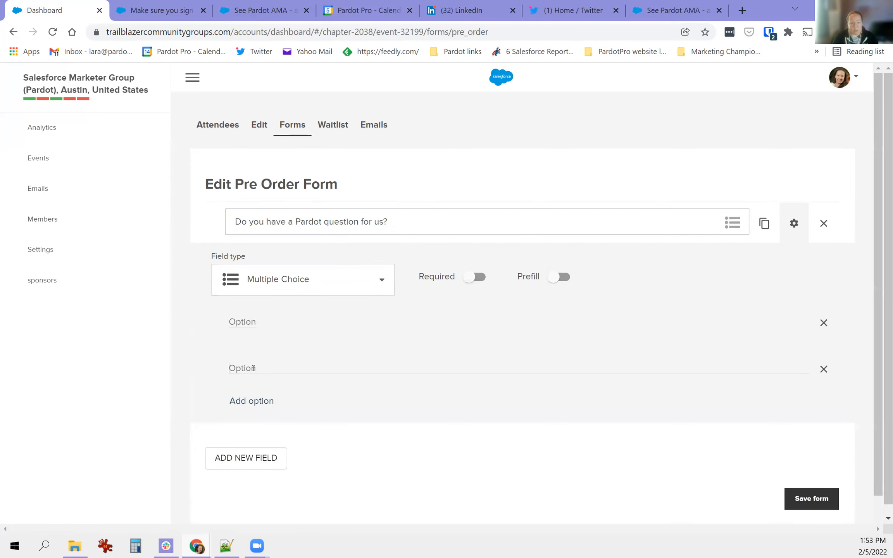
- Change the question's field type to Short Answer and save the form
{"action": "left_click", "coordinate": [319, 289]}
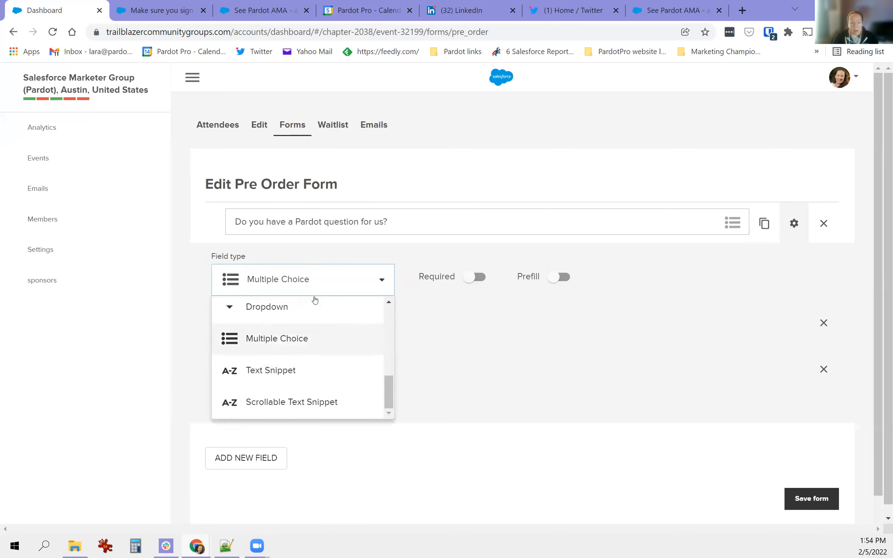
{"action": "scroll", "coordinate": [295, 339], "scroll_direction": "up", "scroll_amount": 3}
{"action": "left_click", "coordinate": [296, 319]}
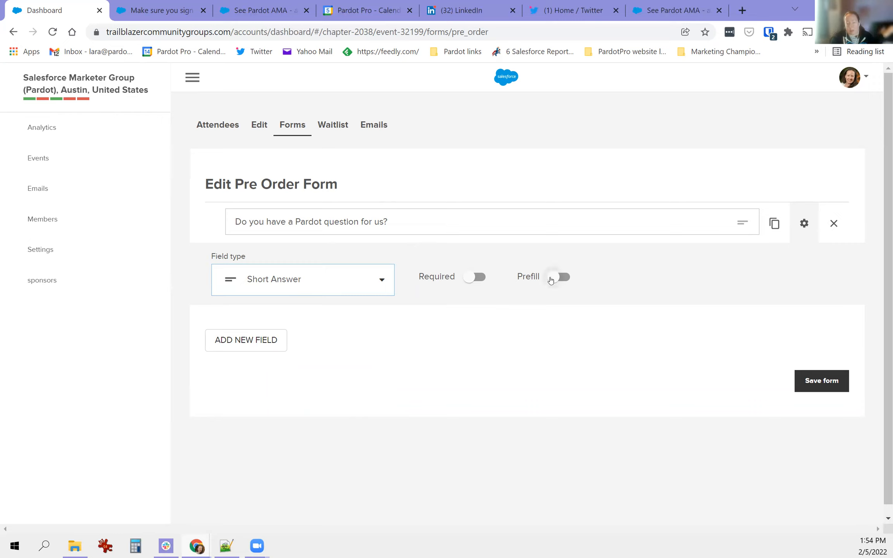
{"action": "left_click", "coordinate": [818, 382]}
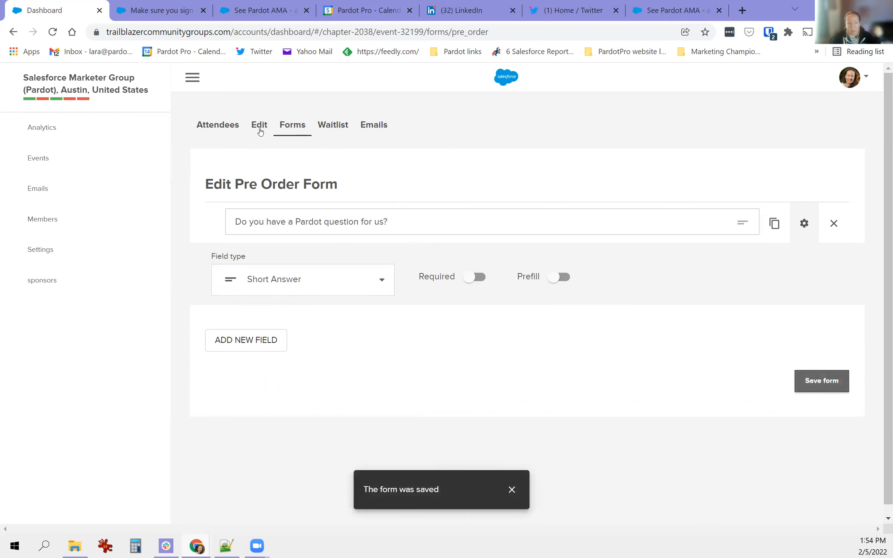
{"action": "left_click", "coordinate": [265, 9]}
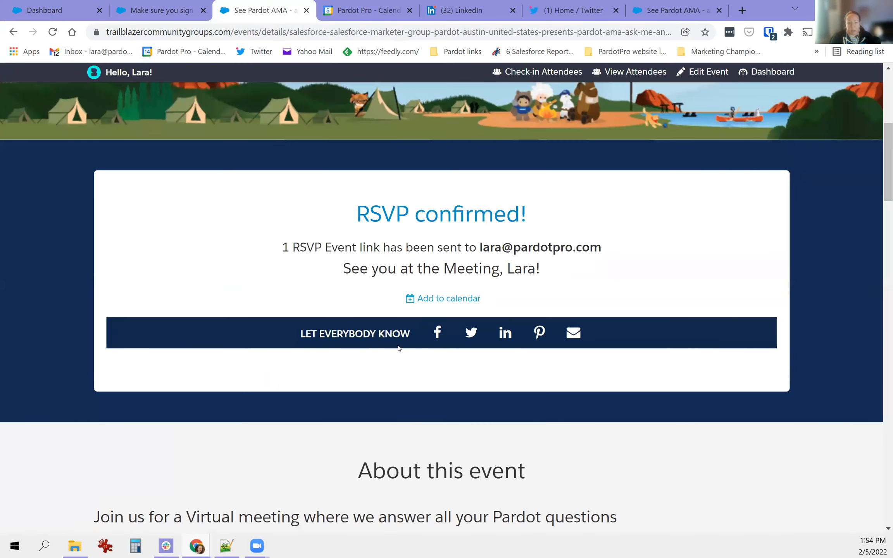
- Check the RSVP page, close the newsletter page, and return to the Pardot AMA attendee list
{"action": "scroll", "coordinate": [399, 348], "scroll_direction": "down", "scroll_amount": 1}
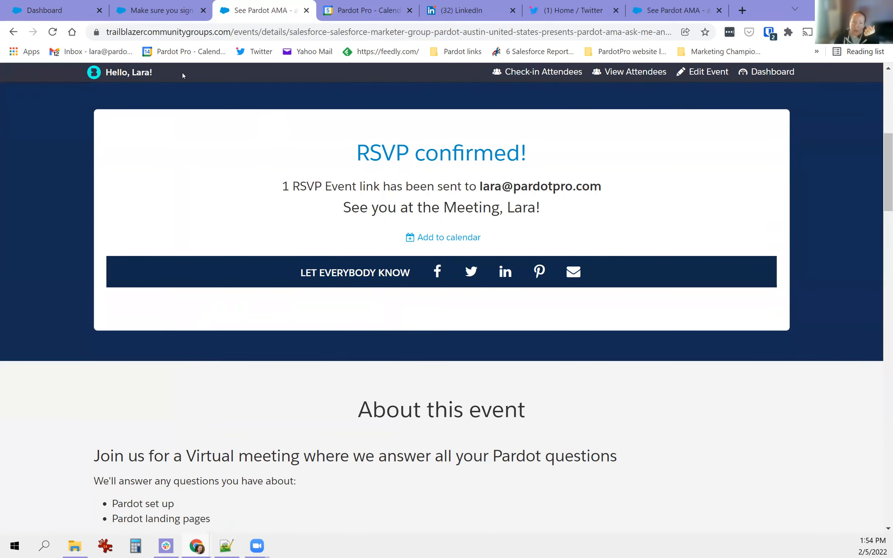
{"action": "left_click", "coordinate": [160, 12]}
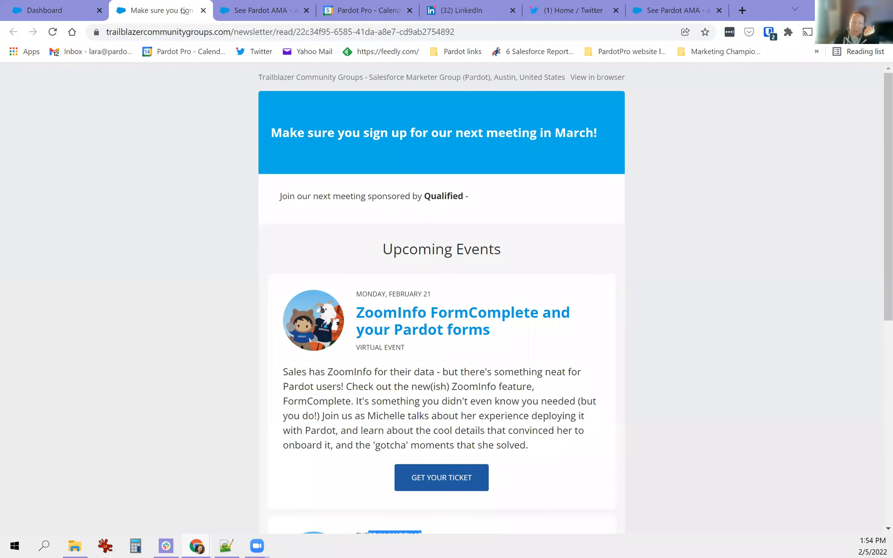
{"action": "left_click", "coordinate": [203, 10]}
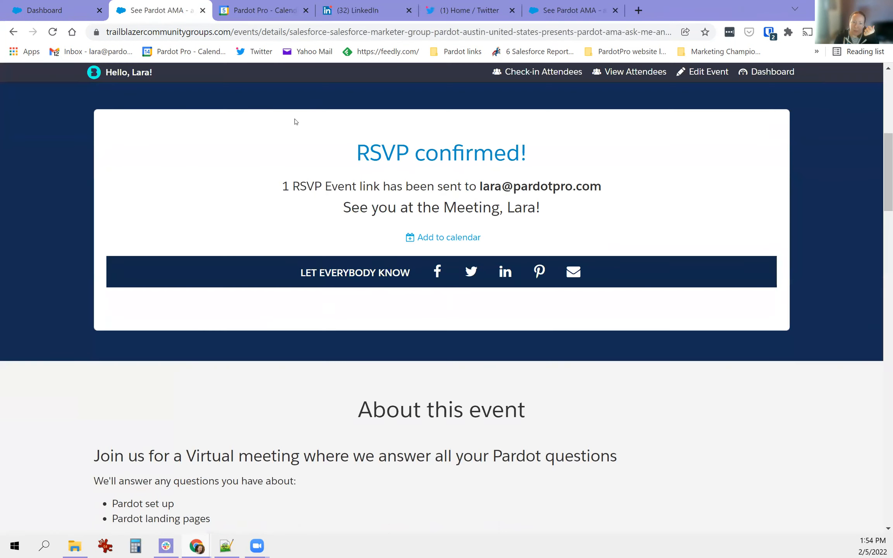
{"action": "left_click_drag", "start_coordinate": [350, 190], "coordinate": [450, 187]}
{"action": "double_click", "coordinate": [395, 207]}
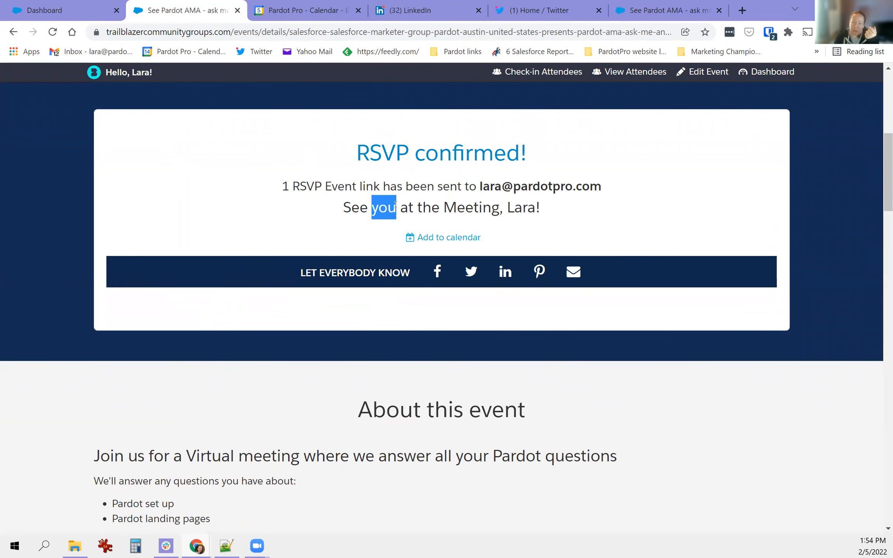
{"action": "left_click", "coordinate": [60, 5]}
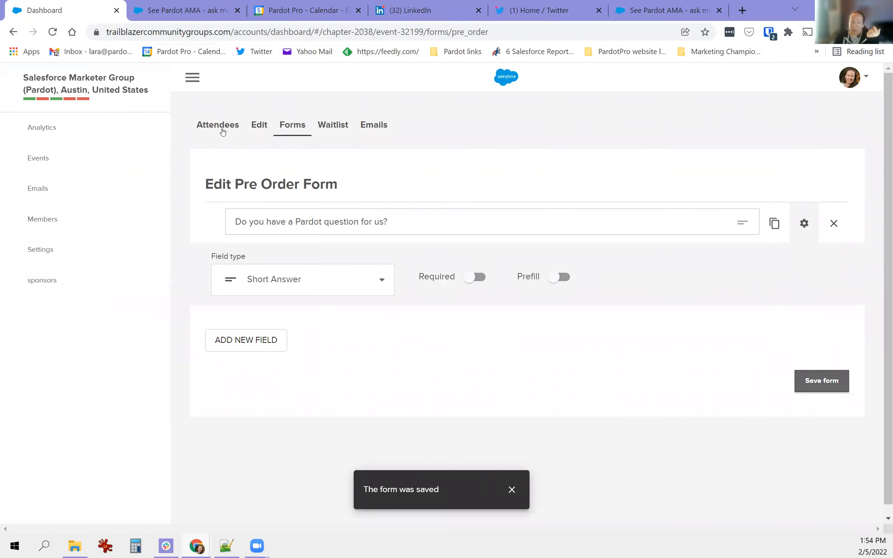
{"action": "left_click", "coordinate": [222, 130]}
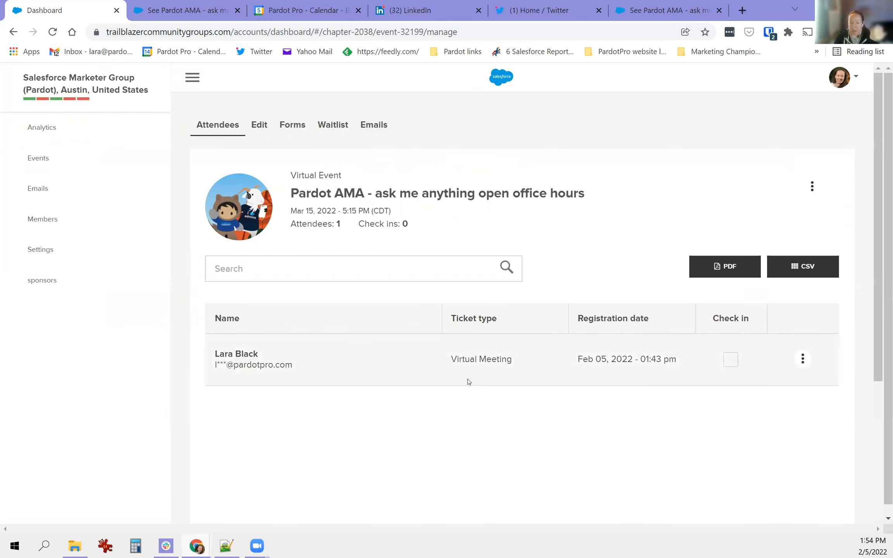
- Download the attendee CSV again, close the spreadsheet, and open the 355-member chapter list
{"action": "left_click", "coordinate": [807, 262]}
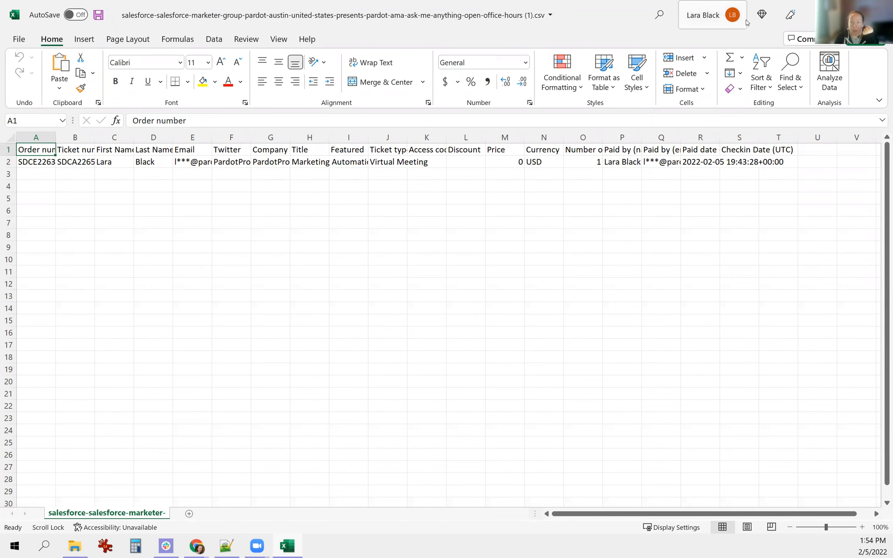
{"action": "left_click", "coordinate": [879, 14]}
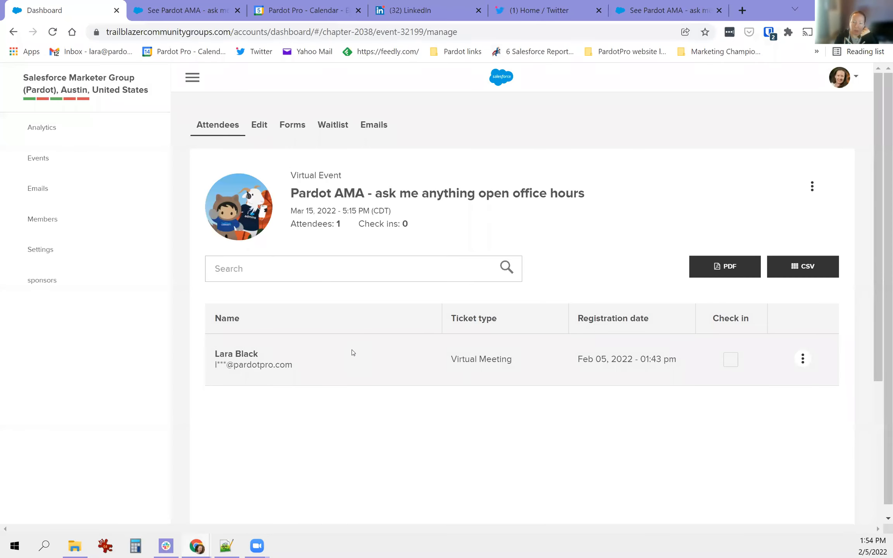
{"action": "left_click_drag", "start_coordinate": [244, 365], "coordinate": [297, 372]}
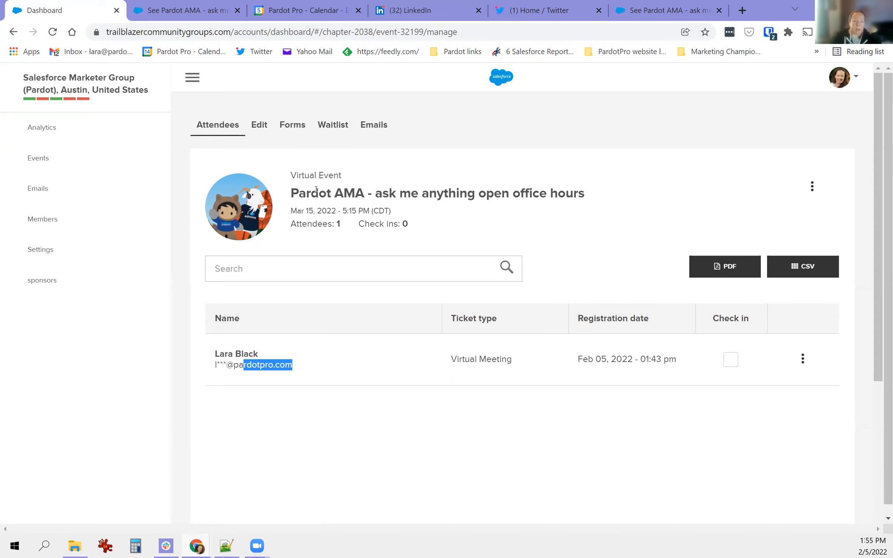
{"action": "left_click", "coordinate": [48, 218]}
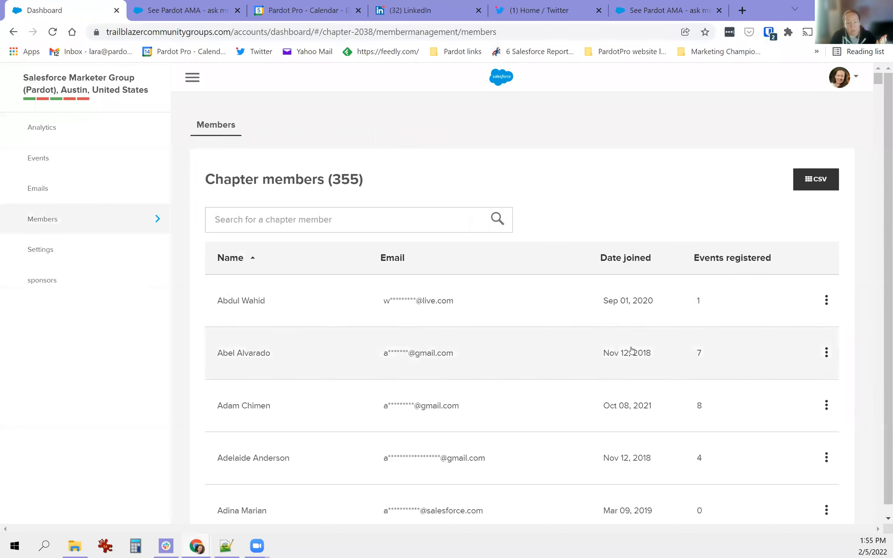
- Sort members ascending by Events registered and scroll through the zero-event members
{"action": "left_click_drag", "start_coordinate": [602, 259], "coordinate": [784, 267]}
{"action": "scroll", "coordinate": [680, 335], "scroll_direction": "down", "scroll_amount": 18}
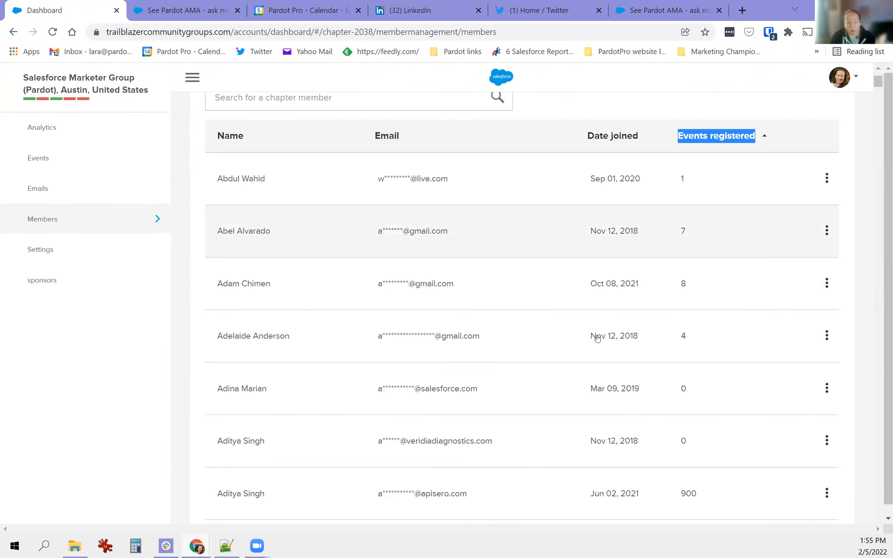
{"action": "scroll", "coordinate": [287, 362], "scroll_direction": "down", "scroll_amount": 10}
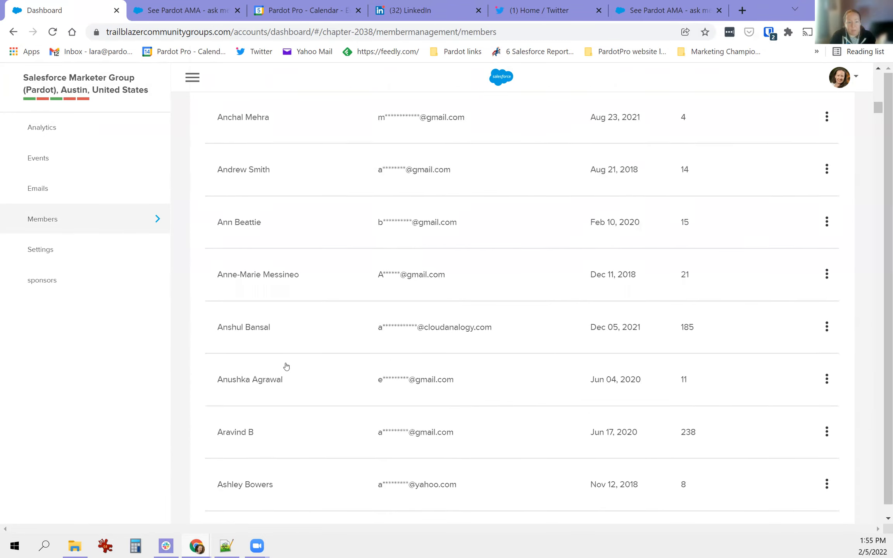
{"action": "scroll", "coordinate": [345, 389], "scroll_direction": "up", "scroll_amount": 20}
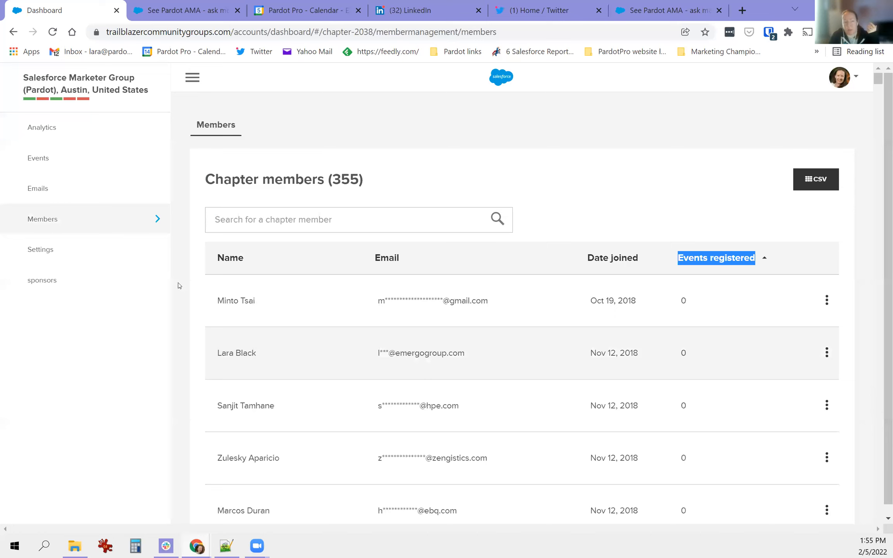
- Open chapter Settings and scroll through Details, Status, Lists, Content and social link fields
{"action": "left_click", "coordinate": [34, 259]}
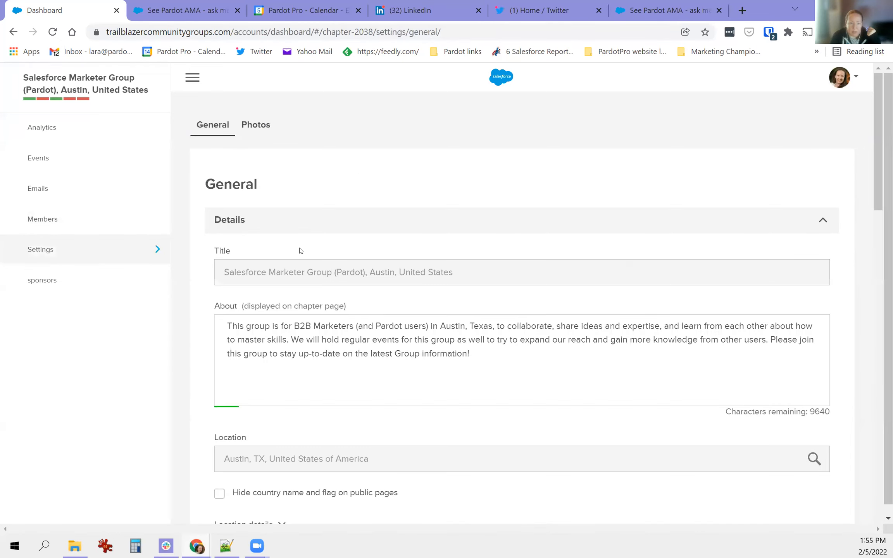
{"action": "left_click_drag", "start_coordinate": [260, 326], "coordinate": [470, 354]}
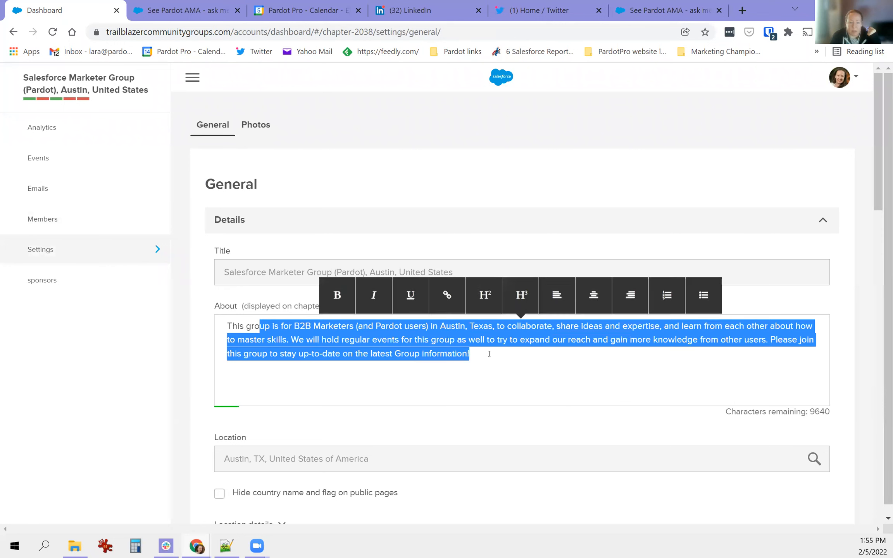
{"action": "scroll", "coordinate": [318, 340], "scroll_direction": "down", "scroll_amount": 3}
{"action": "scroll", "coordinate": [384, 367], "scroll_direction": "down", "scroll_amount": 4}
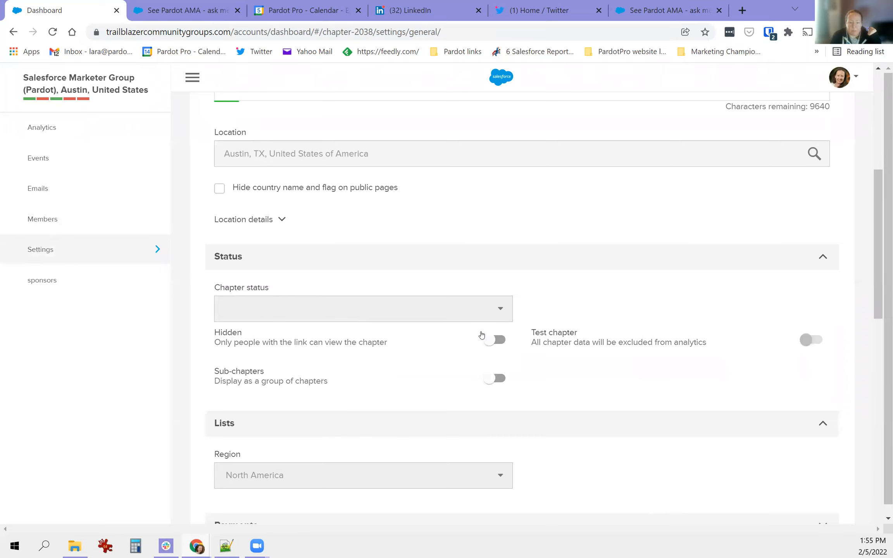
{"action": "scroll", "coordinate": [482, 334], "scroll_direction": "down", "scroll_amount": 6}
{"action": "scroll", "coordinate": [261, 417], "scroll_direction": "down", "scroll_amount": 4}
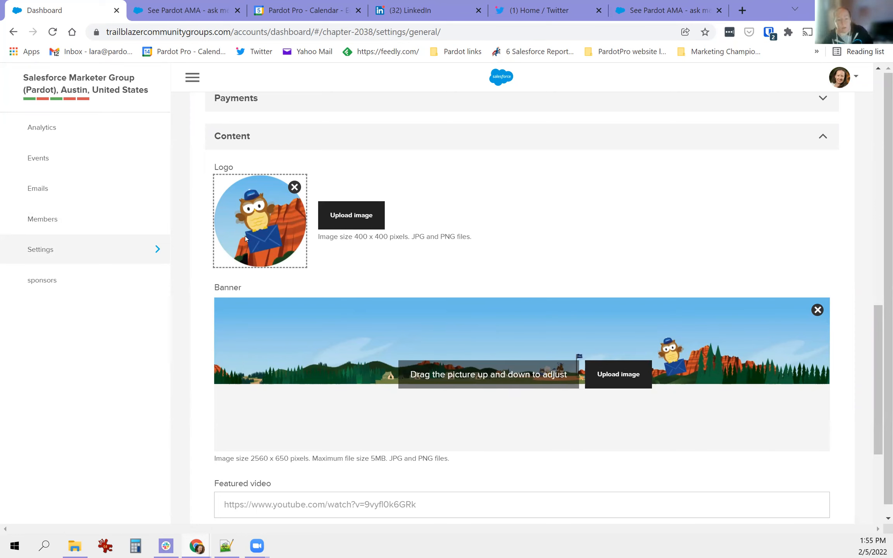
{"action": "scroll", "coordinate": [356, 270], "scroll_direction": "down", "scroll_amount": 5}
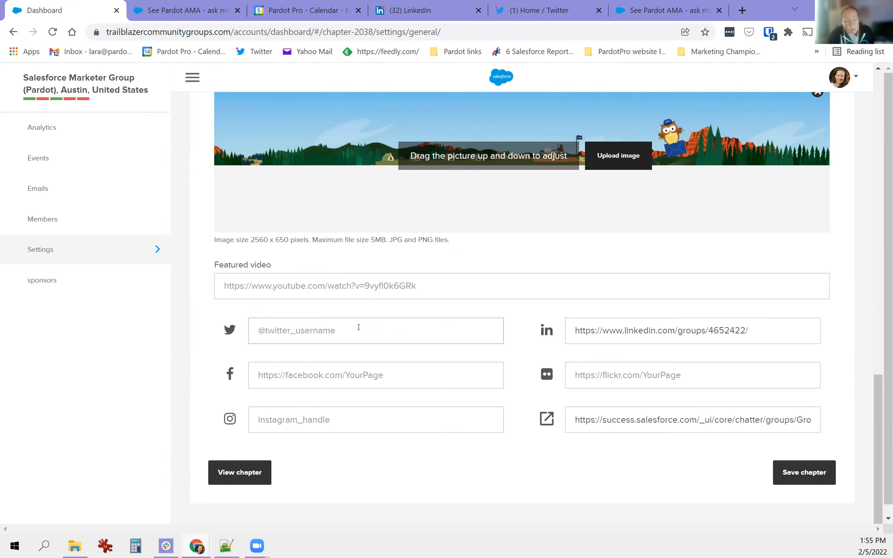
- Compare the public chapter page against the settings, scrolling through the public page
{"action": "left_click", "coordinate": [245, 472]}
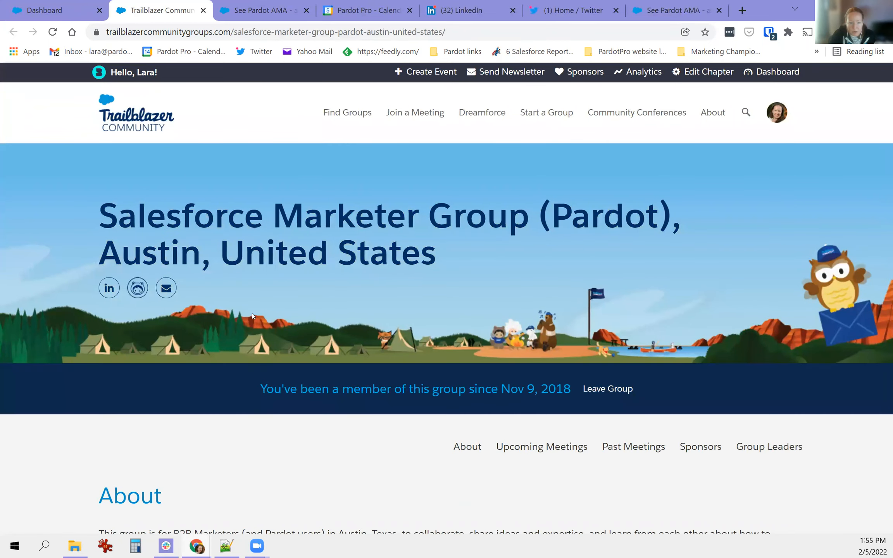
{"action": "left_click", "coordinate": [54, 11]}
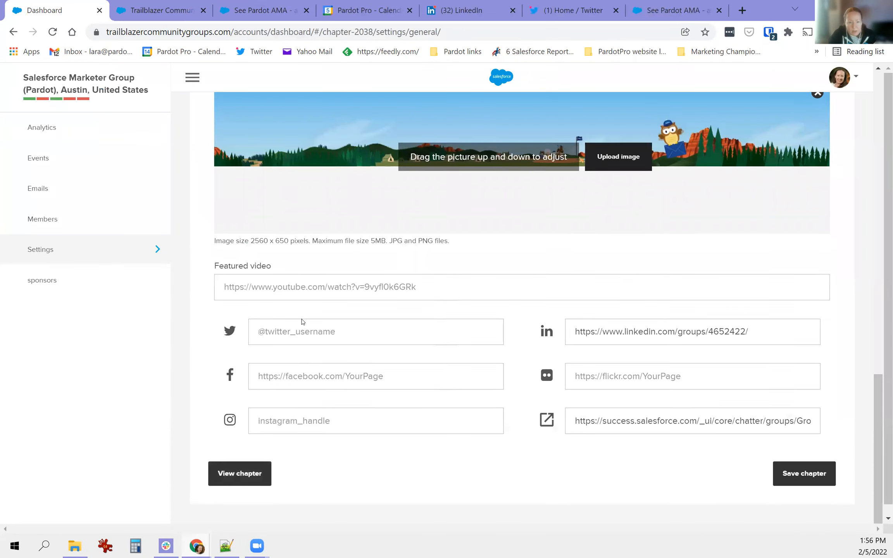
{"action": "scroll", "coordinate": [729, 293], "scroll_direction": "up", "scroll_amount": 4}
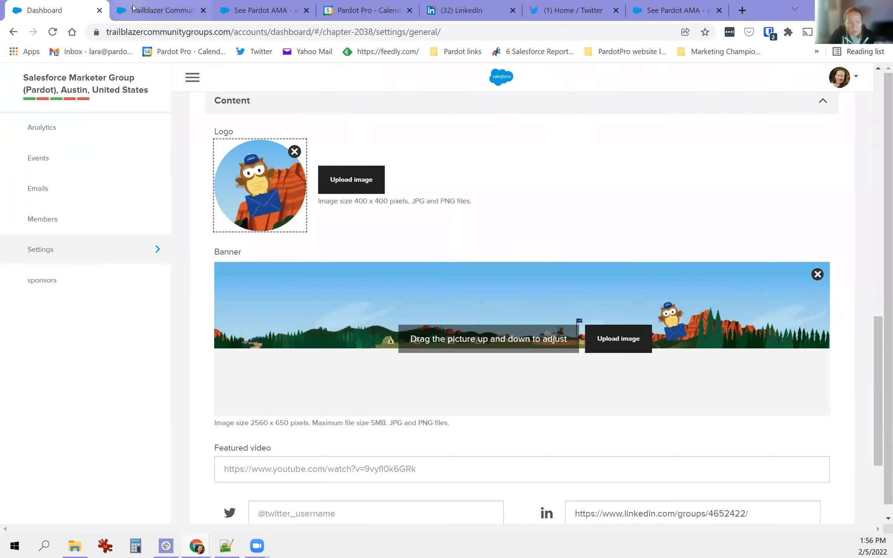
{"action": "left_click", "coordinate": [161, 11]}
{"action": "scroll", "coordinate": [393, 357], "scroll_direction": "down", "scroll_amount": 5}
{"action": "scroll", "coordinate": [363, 363], "scroll_direction": "down", "scroll_amount": 12}
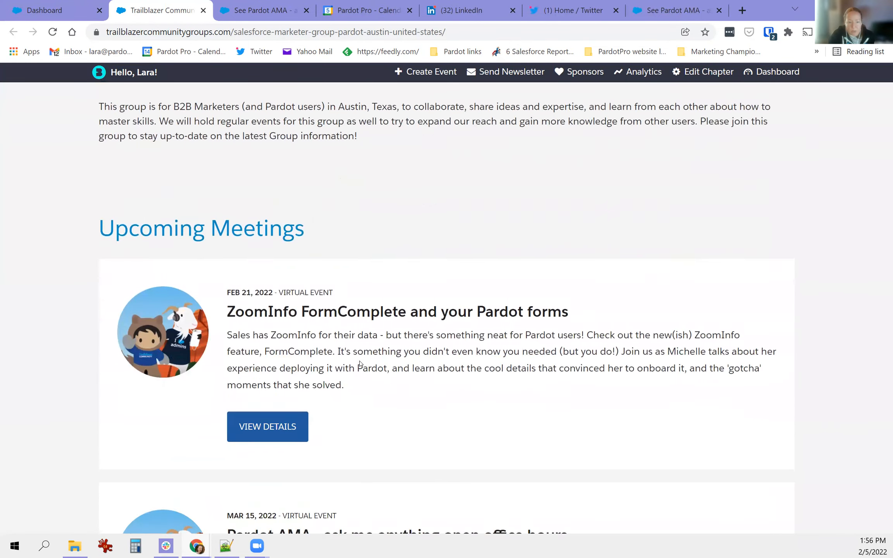
{"action": "scroll", "coordinate": [356, 365], "scroll_direction": "down", "scroll_amount": 15}
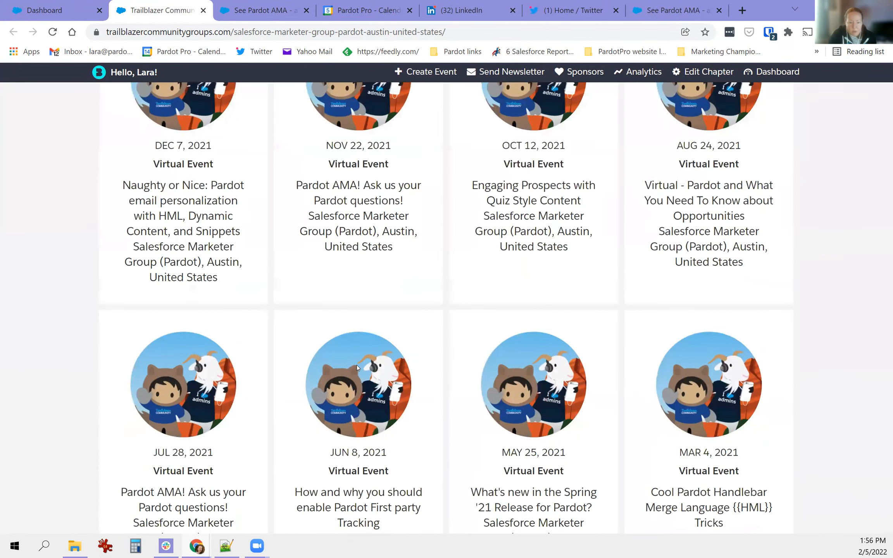
{"action": "scroll", "coordinate": [344, 368], "scroll_direction": "down", "scroll_amount": 10}
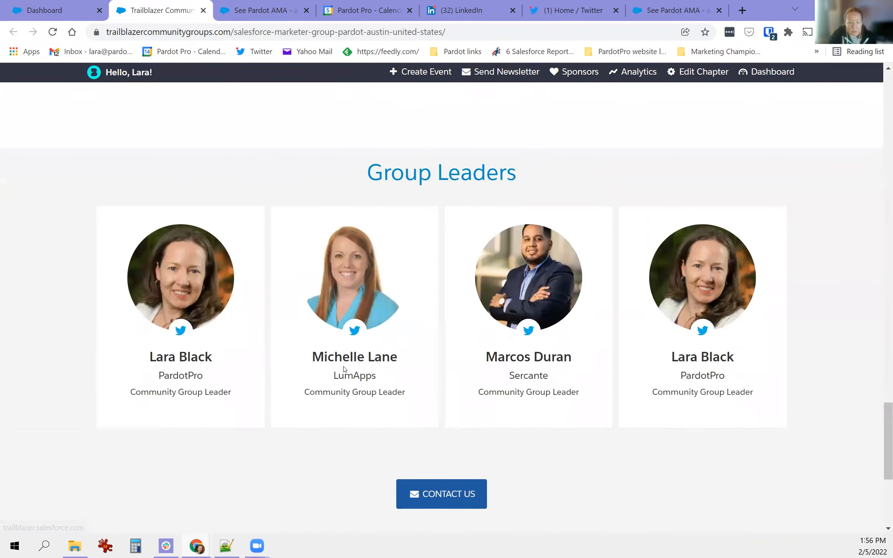
{"action": "scroll", "coordinate": [547, 372], "scroll_direction": "up", "scroll_amount": 8}
{"action": "scroll", "coordinate": [372, 301], "scroll_direction": "up", "scroll_amount": 15}
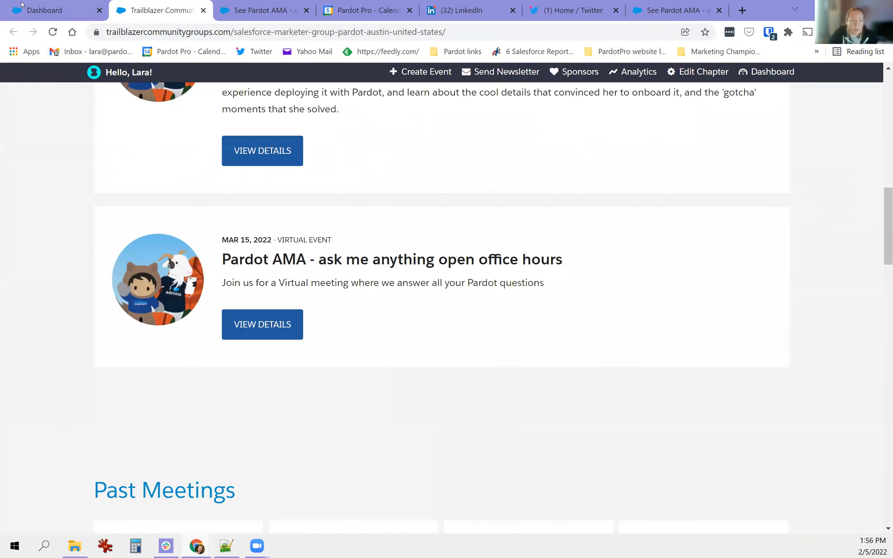
- Back in dashboard settings, review the featured YouTube video, LinkedIn group and Salesforce community links
{"action": "left_click", "coordinate": [50, 10]}
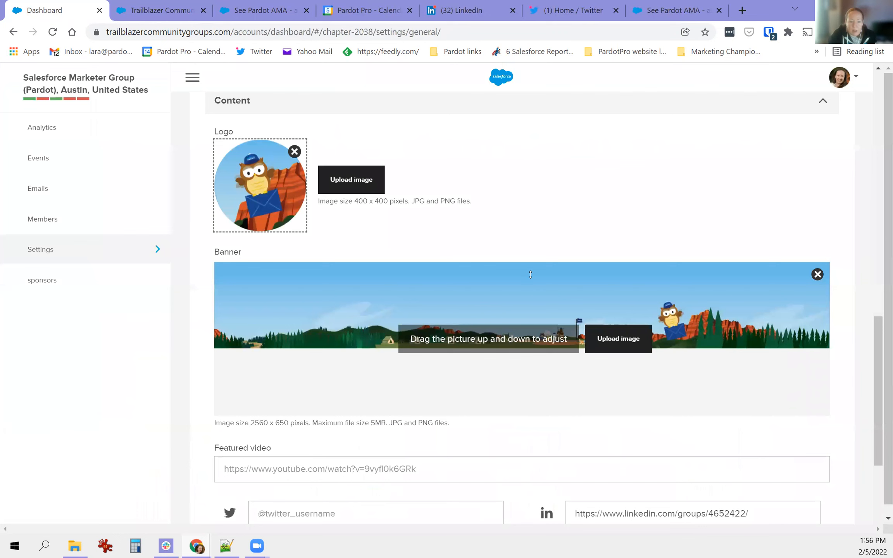
{"action": "scroll", "coordinate": [531, 274], "scroll_direction": "down", "scroll_amount": 4}
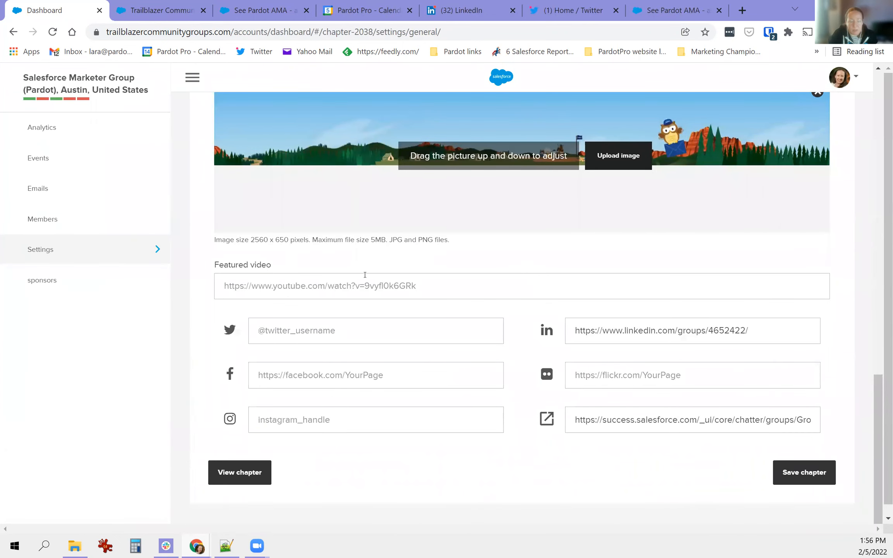
{"action": "scroll", "coordinate": [74, 297], "scroll_direction": "up", "scroll_amount": 1}
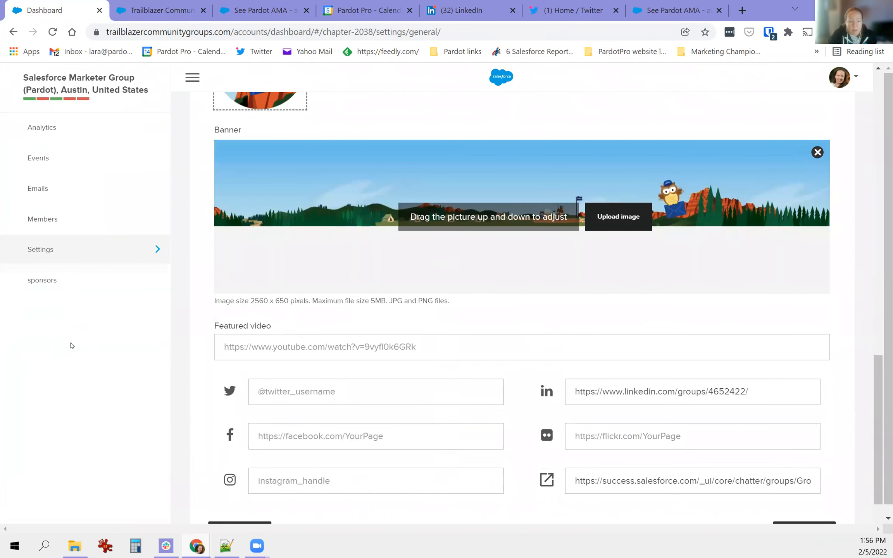
- Discard the unsaved chapter settings, go to Sponsors, and check the public chapter page
{"action": "left_click", "coordinate": [44, 294]}
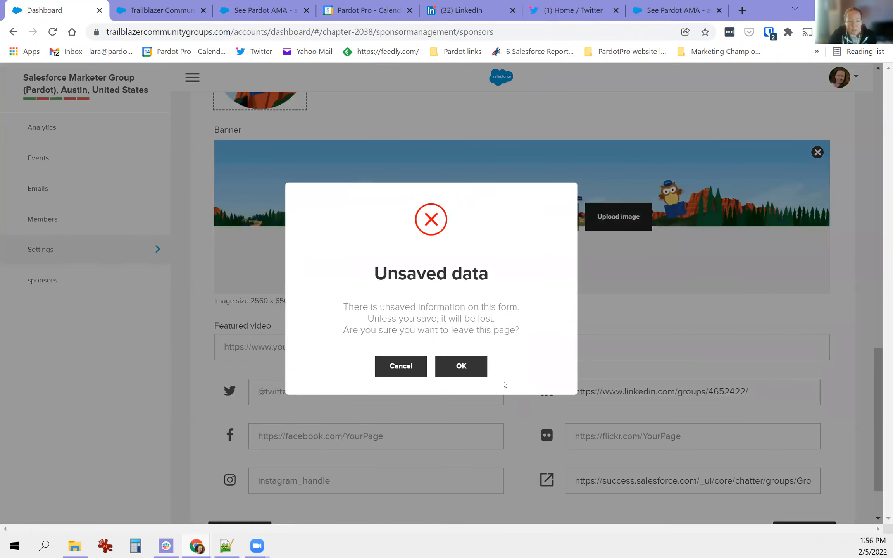
{"action": "left_click", "coordinate": [462, 367]}
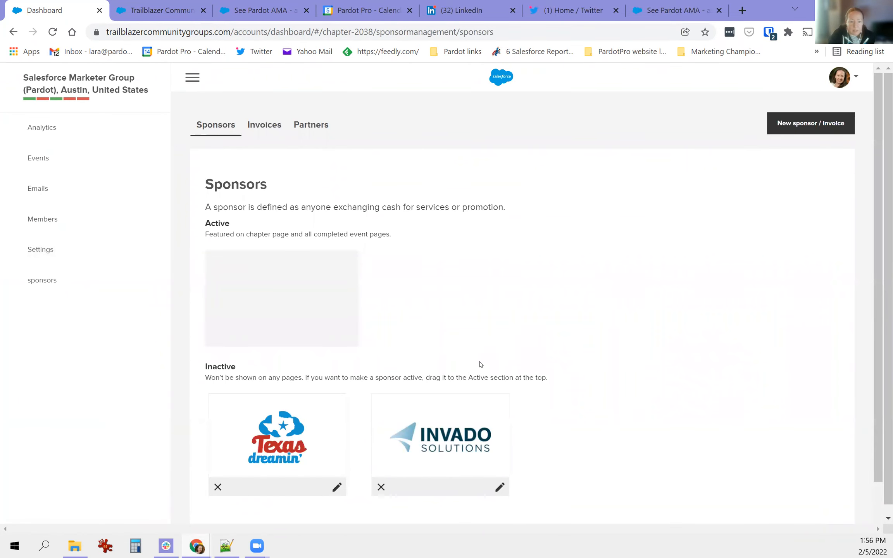
{"action": "scroll", "coordinate": [566, 357], "scroll_direction": "down", "scroll_amount": 1}
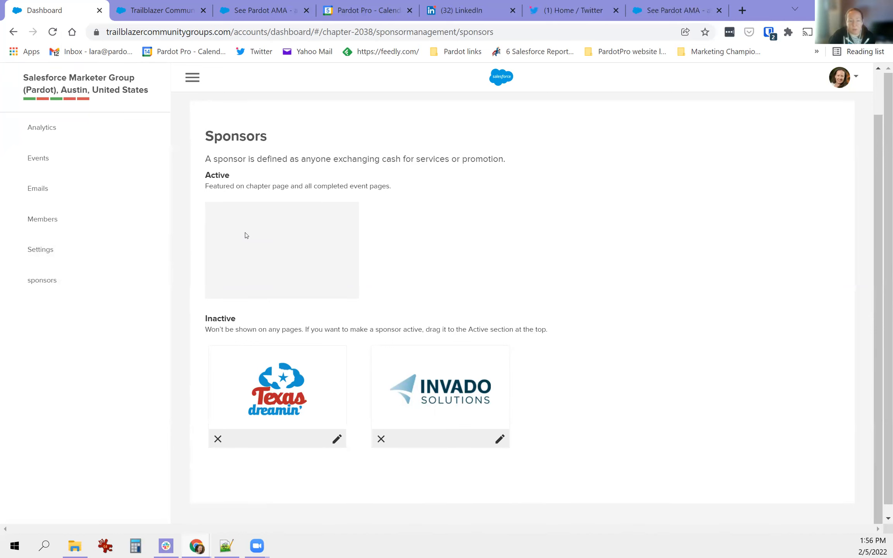
{"action": "left_click", "coordinate": [159, 10]}
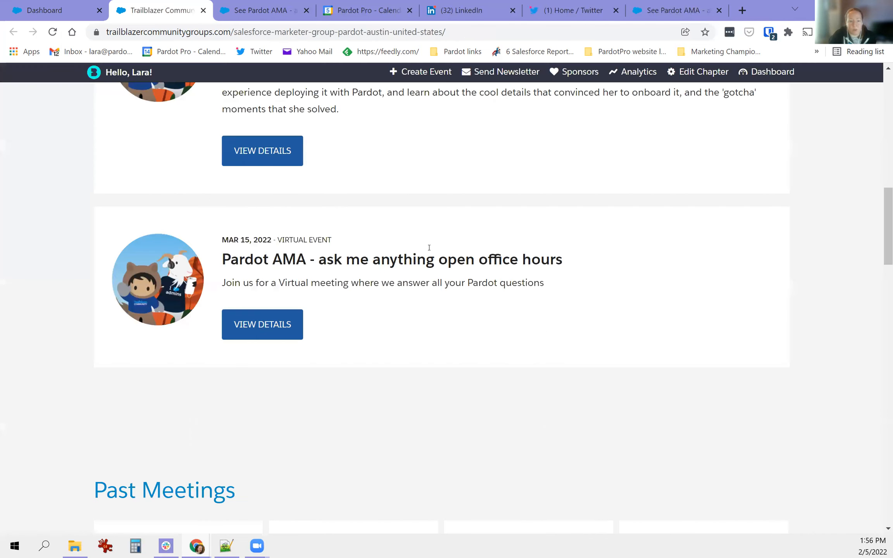
{"action": "scroll", "coordinate": [425, 279], "scroll_direction": "down", "scroll_amount": 20}
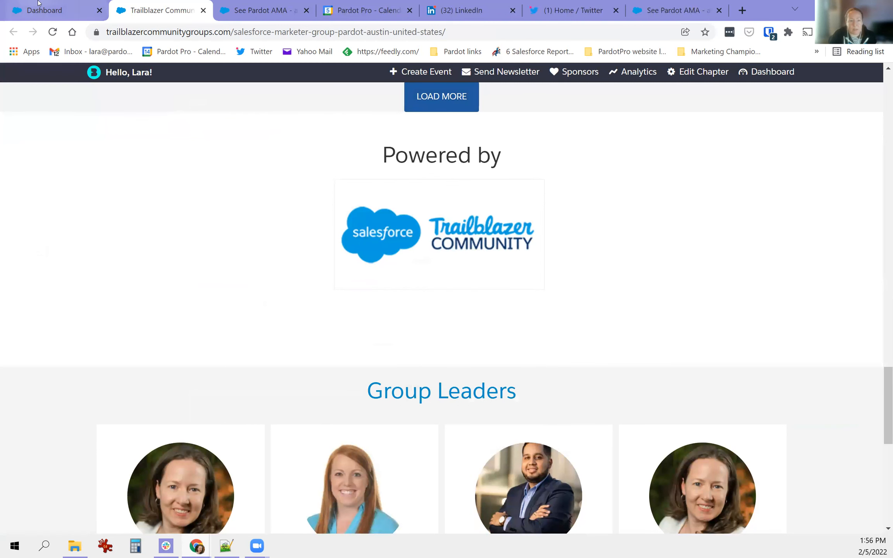
- Back on Sponsors, highlight the inactive-sponsor note and how to activate one, then open Events
{"action": "left_click", "coordinate": [44, 10]}
{"action": "left_click_drag", "start_coordinate": [236, 333], "coordinate": [418, 341]}
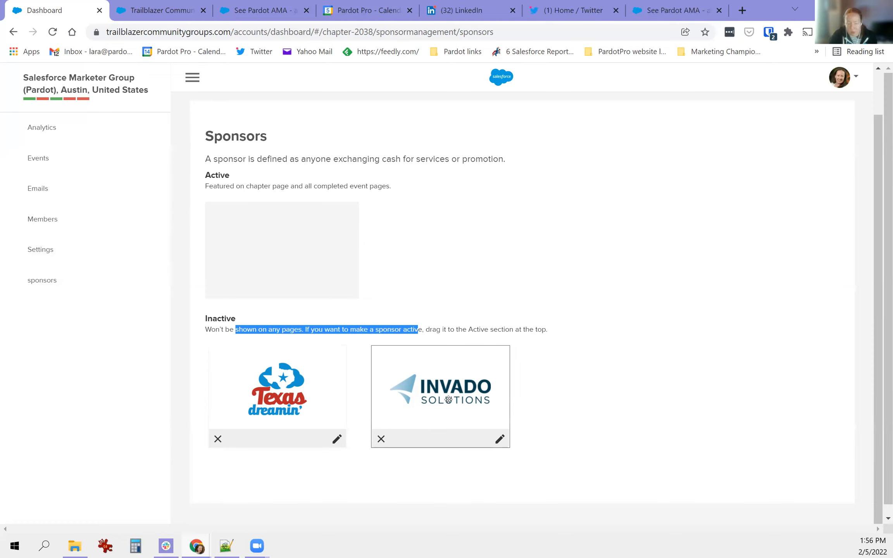
{"action": "left_click", "coordinate": [405, 331]}
{"action": "left_click_drag", "start_coordinate": [392, 331], "coordinate": [447, 337]}
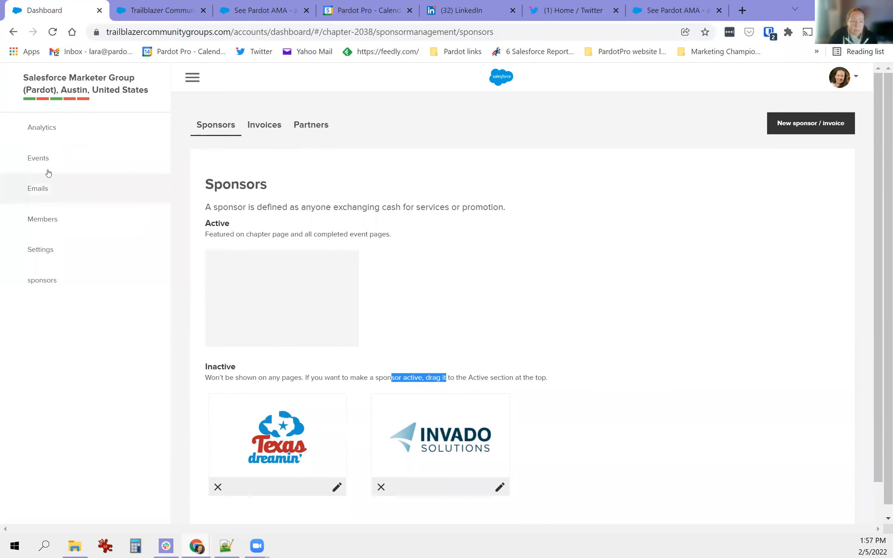
{"action": "left_click", "coordinate": [37, 162]}
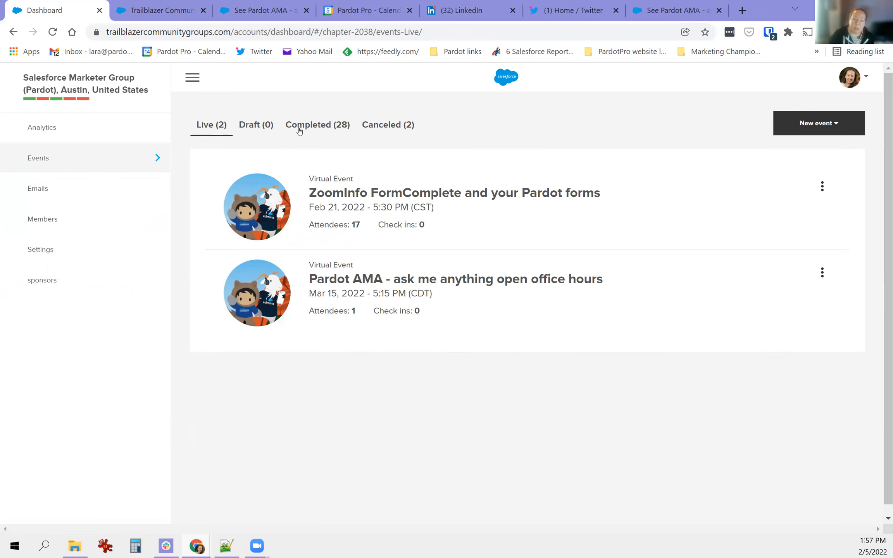
- Open the wrap-up page of the completed Naughty or Nice event
{"action": "left_click", "coordinate": [312, 124]}
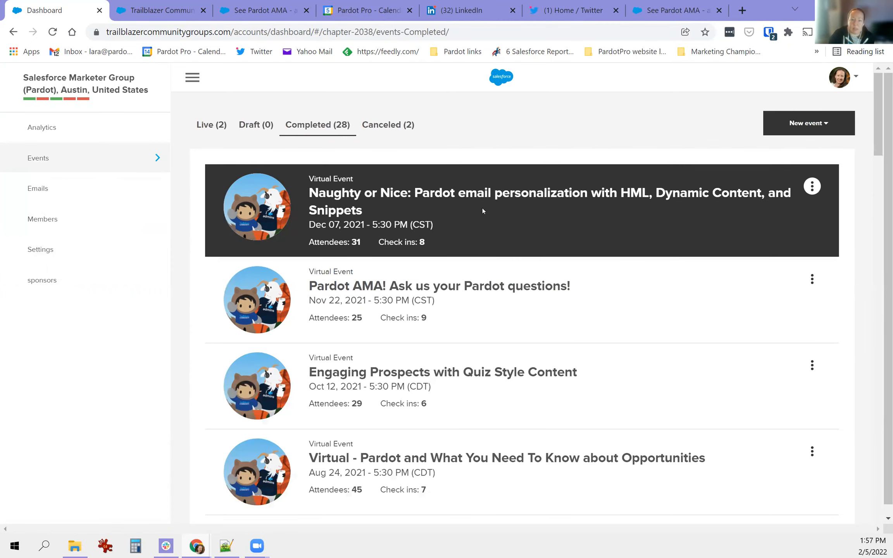
{"action": "left_click", "coordinate": [483, 211]}
{"action": "left_click", "coordinate": [416, 126]}
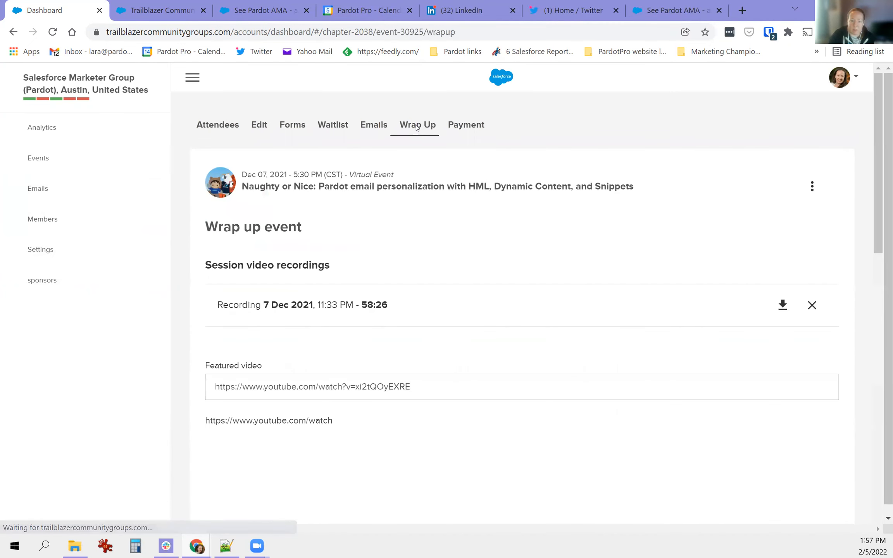
- Review the slideShare shortcode, session recording and featured video, then go to the Payment page
{"action": "scroll", "coordinate": [304, 325], "scroll_direction": "down", "scroll_amount": 3}
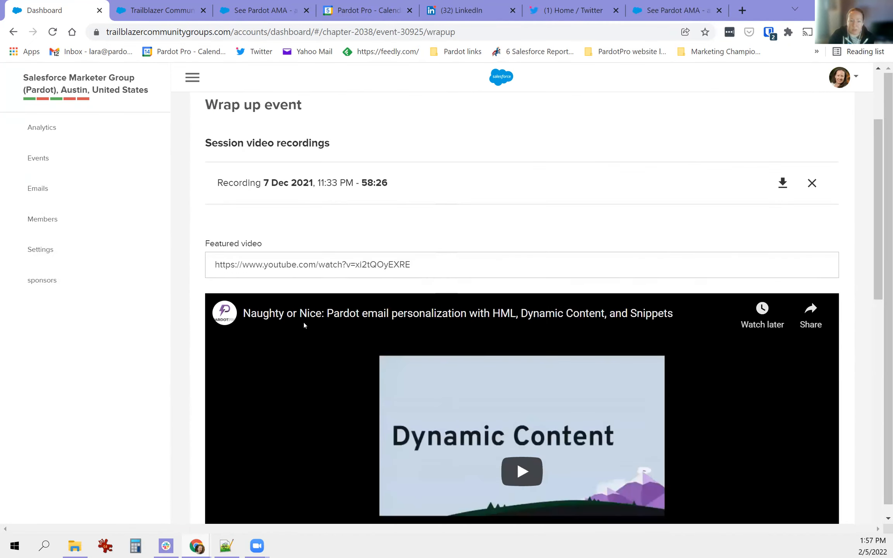
{"action": "scroll", "coordinate": [234, 252], "scroll_direction": "down", "scroll_amount": 12}
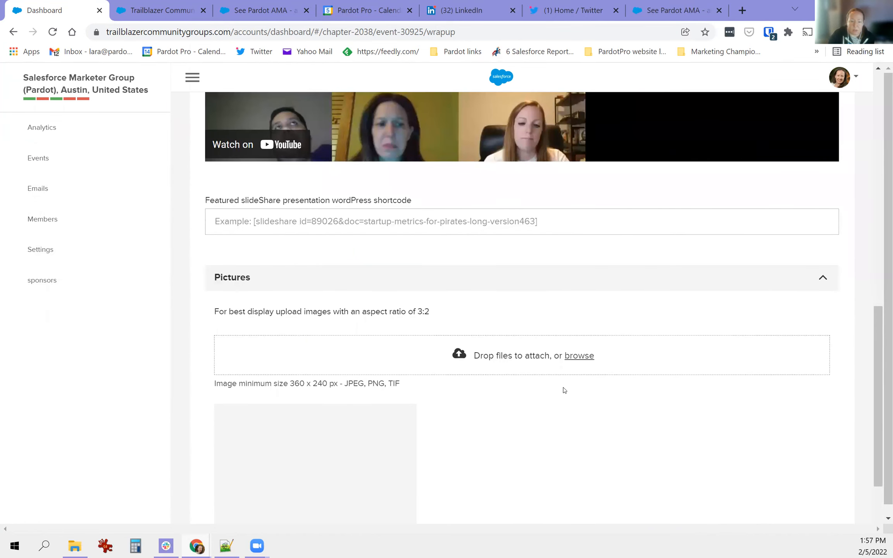
{"action": "left_click_drag", "start_coordinate": [241, 200], "coordinate": [393, 204]}
{"action": "scroll", "coordinate": [506, 386], "scroll_direction": "down", "scroll_amount": 3}
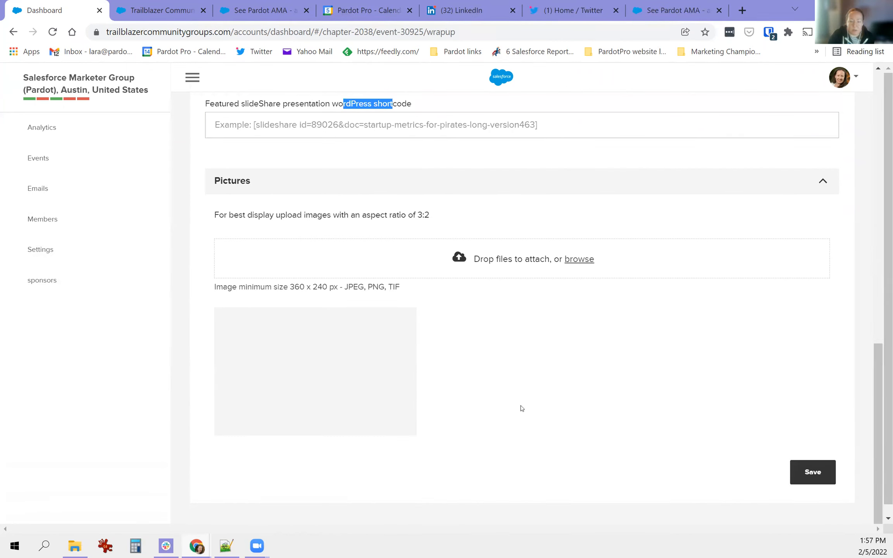
{"action": "scroll", "coordinate": [522, 408], "scroll_direction": "up", "scroll_amount": 8}
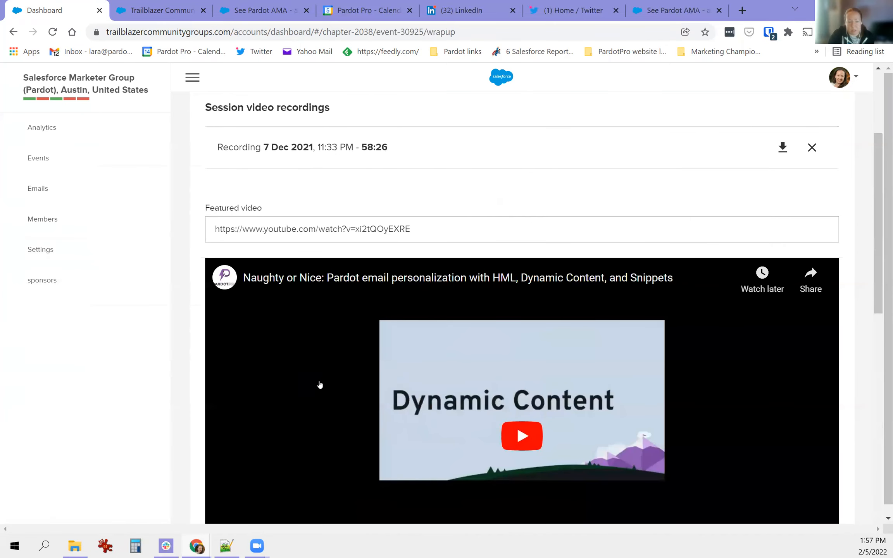
{"action": "scroll", "coordinate": [319, 391], "scroll_direction": "up", "scroll_amount": 3}
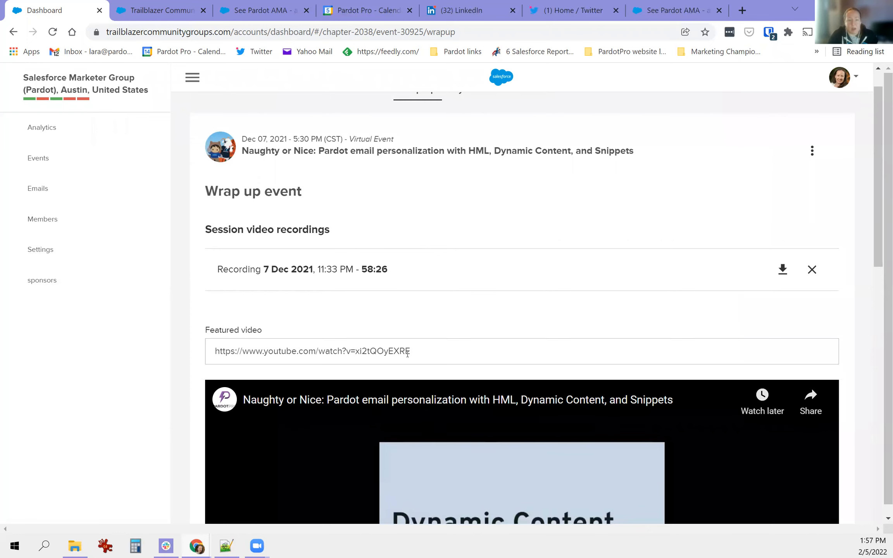
{"action": "scroll", "coordinate": [408, 353], "scroll_direction": "up", "scroll_amount": 1}
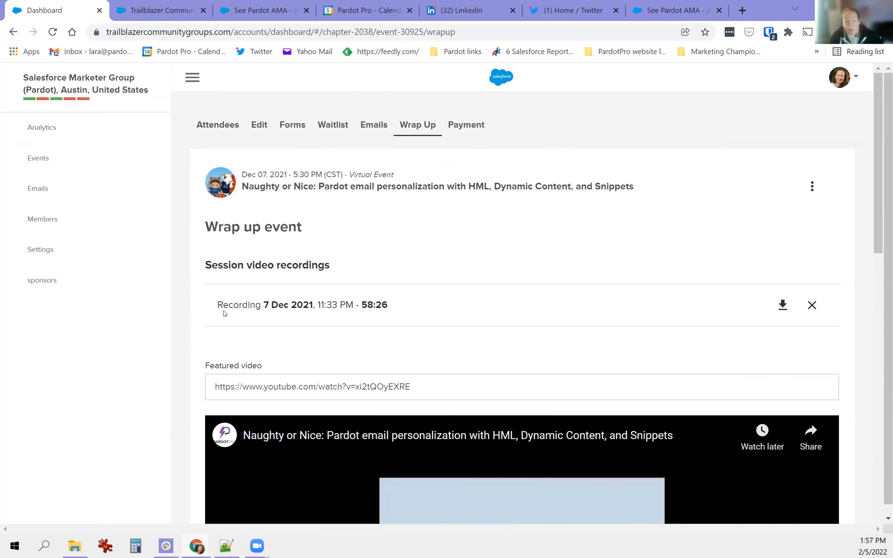
{"action": "left_click_drag", "start_coordinate": [218, 308], "coordinate": [390, 310]}
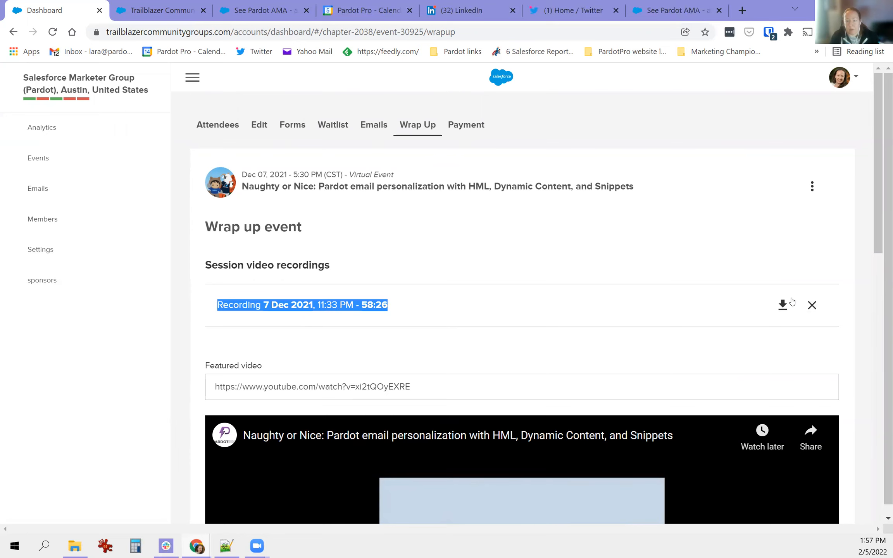
{"action": "scroll", "coordinate": [544, 378], "scroll_direction": "down", "scroll_amount": 5}
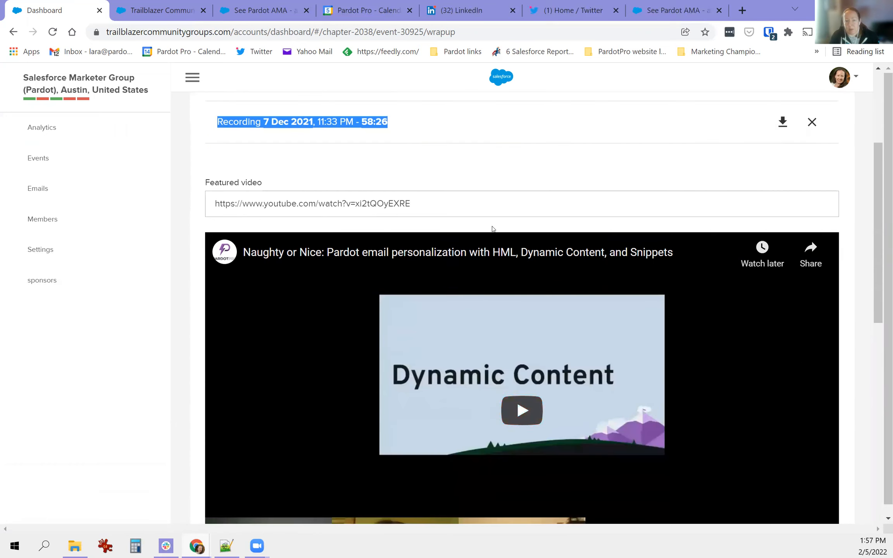
{"action": "left_click_drag", "start_coordinate": [449, 206], "coordinate": [200, 206]}
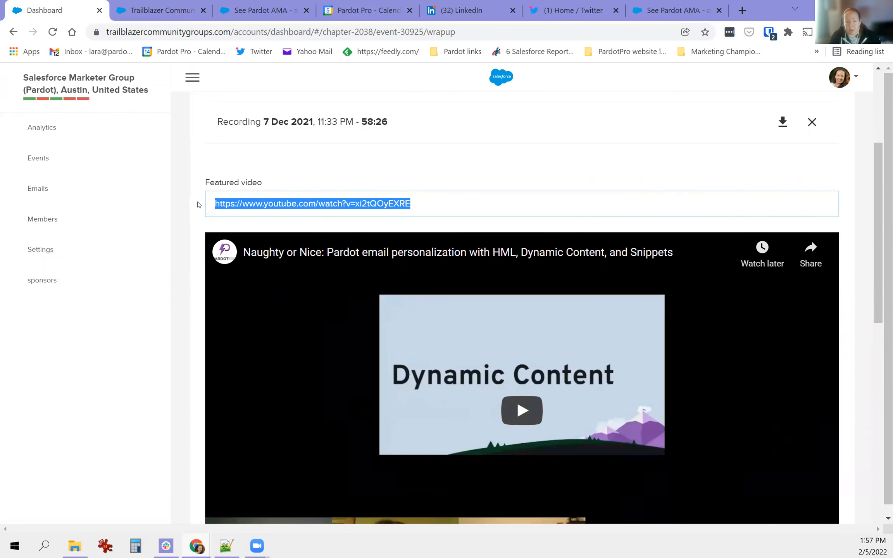
{"action": "scroll", "coordinate": [312, 376], "scroll_direction": "up", "scroll_amount": 5}
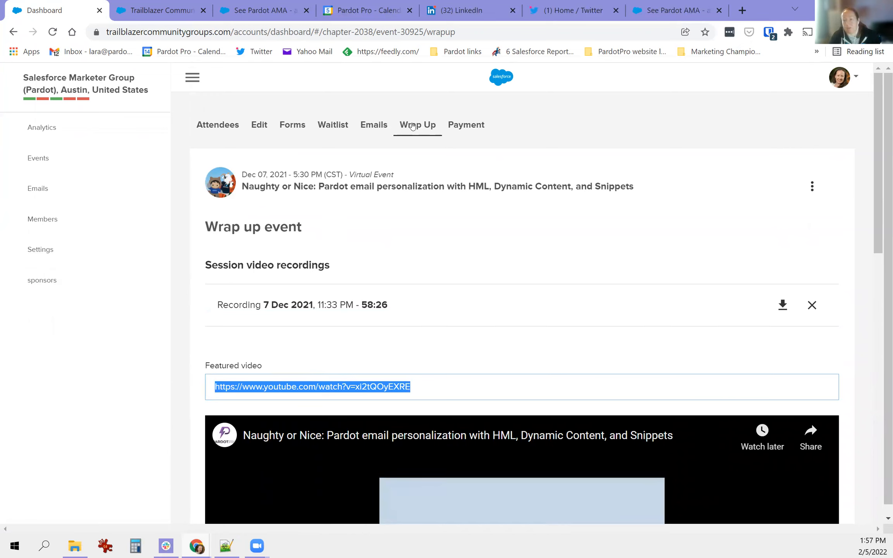
{"action": "left_click", "coordinate": [471, 128]}
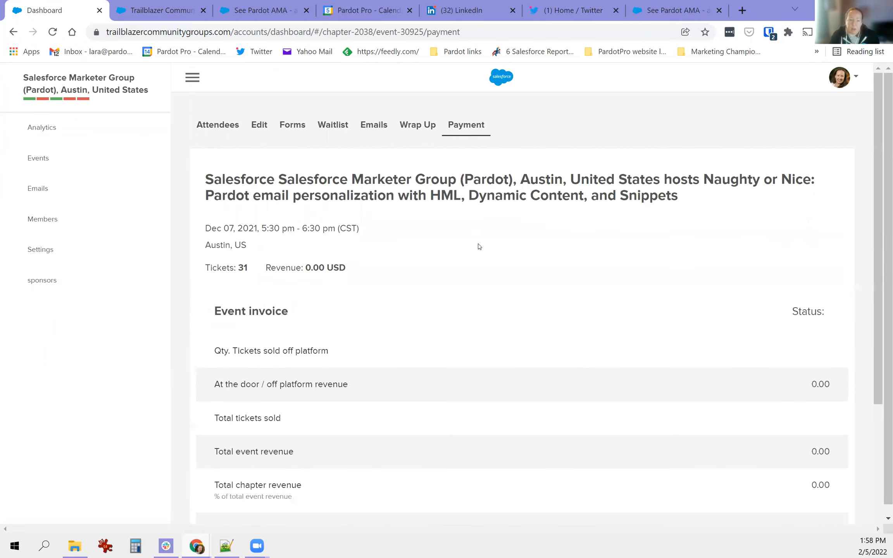
- Scroll through the invoice (31 tickets, 0.00 USD) and bring up the 31-person attendee list
{"action": "scroll", "coordinate": [479, 247], "scroll_direction": "down", "scroll_amount": 3}
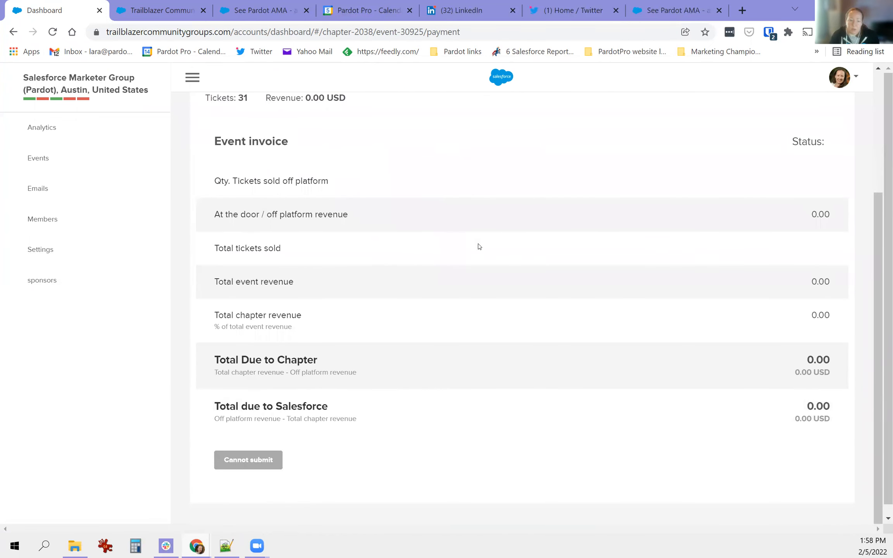
{"action": "scroll", "coordinate": [479, 244], "scroll_direction": "up", "scroll_amount": 3}
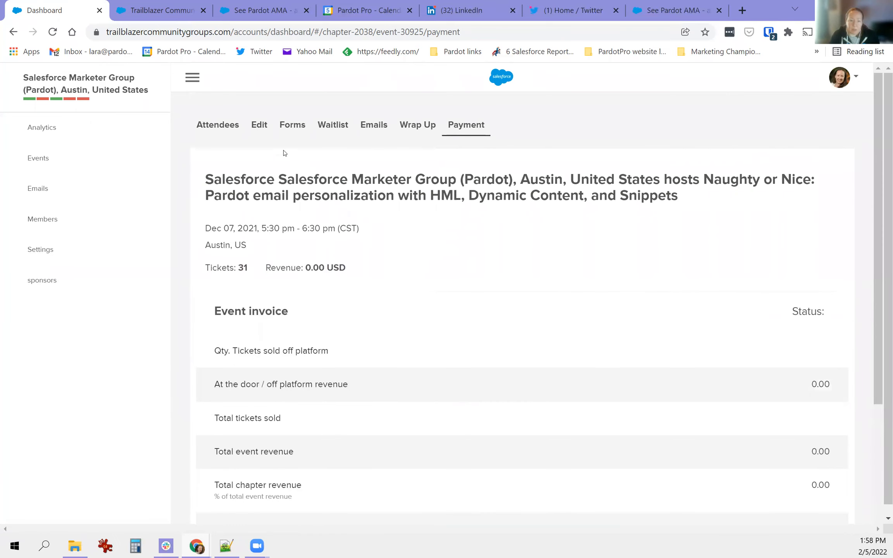
{"action": "left_click", "coordinate": [221, 124]}
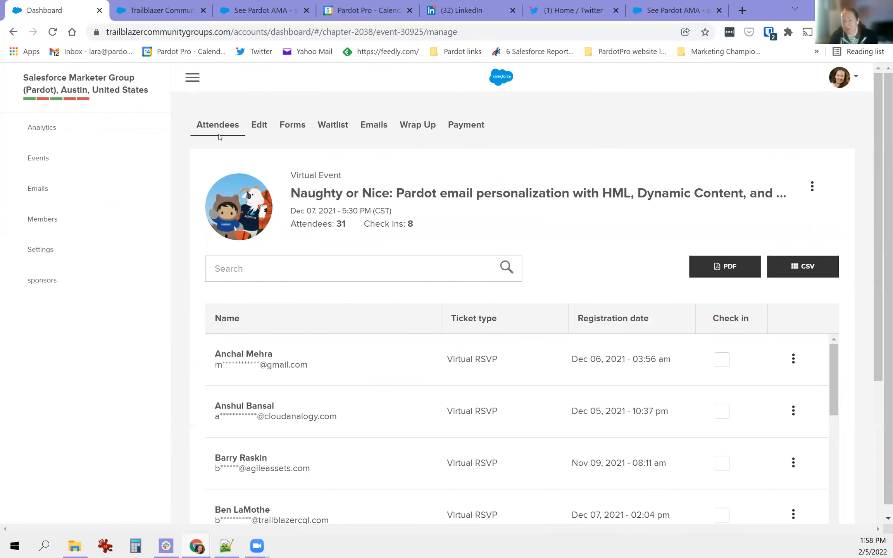